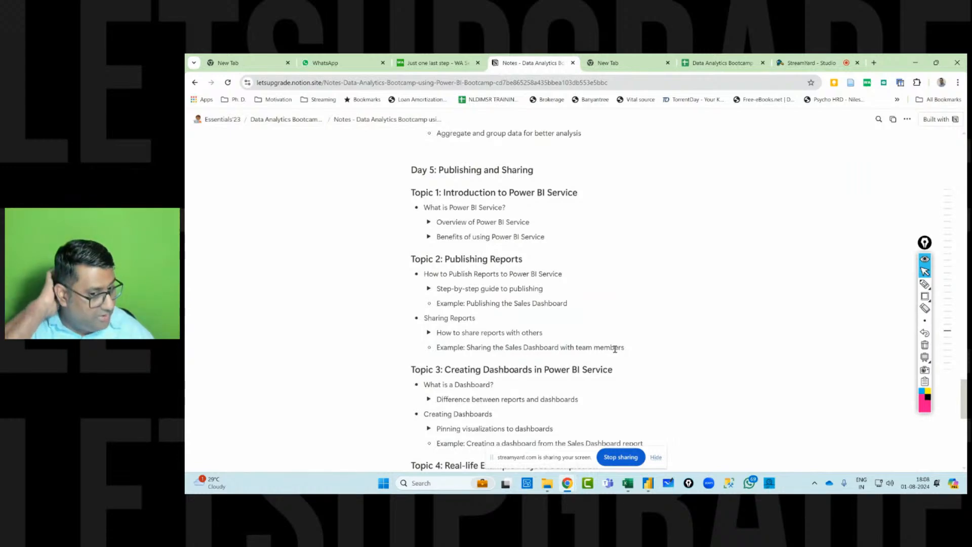
# - Look through the bootcamp notes outline and switch to the data model in Power BI Desktop
pyautogui.scroll(-7, 615, 349)
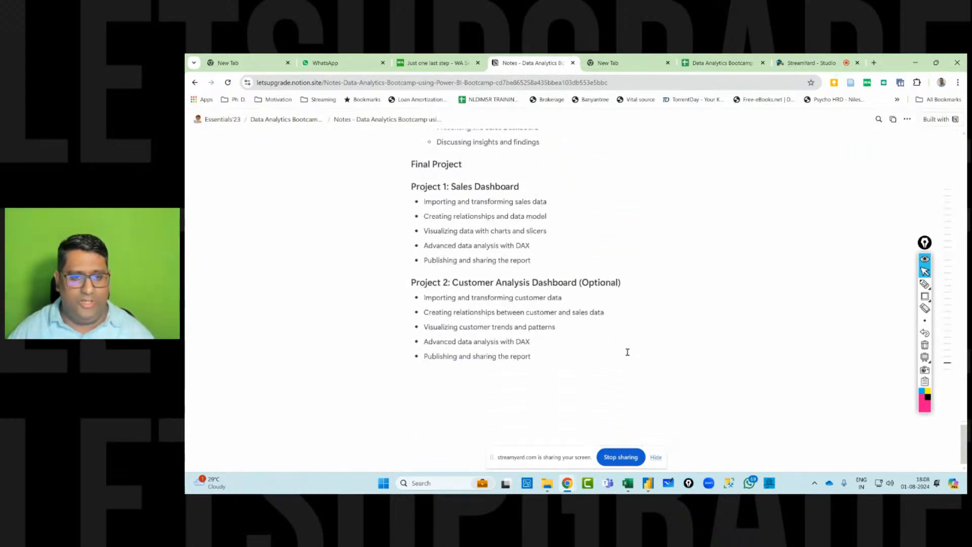
pyautogui.scroll(15, 628, 352)
pyautogui.scroll(20, 628, 355)
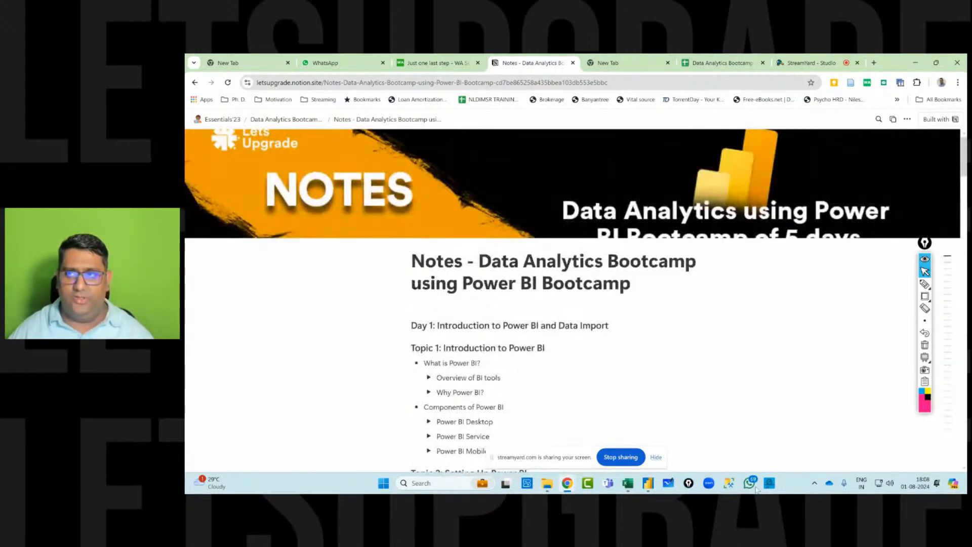
pyautogui.click(916, 62)
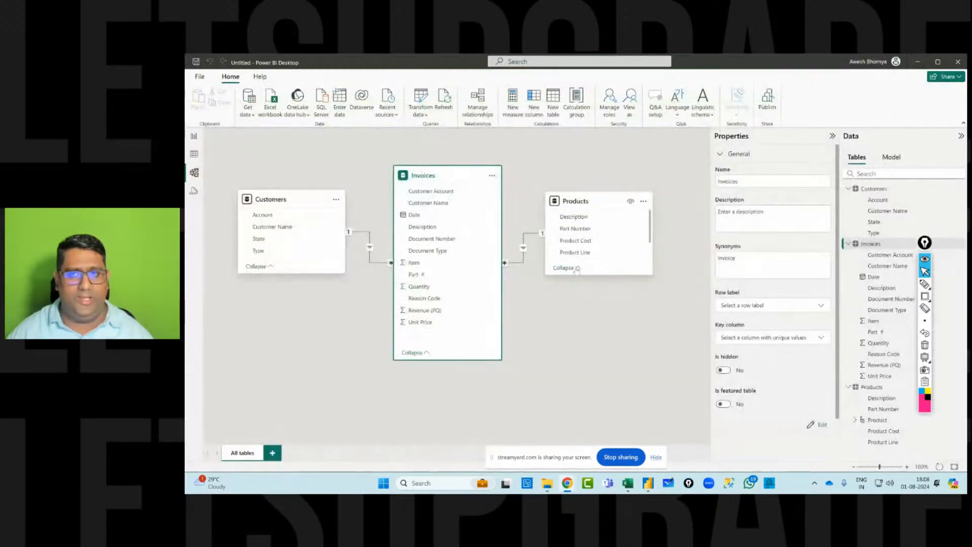
pyautogui.click(619, 332)
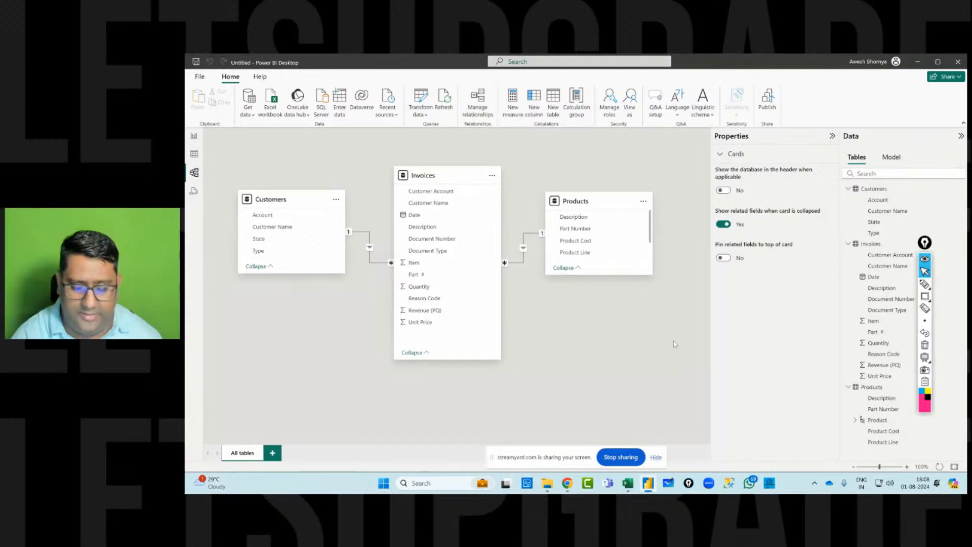
# - Open a blank whiteboard and handwrite the underlined headings "Source", "PQ" and "PBI" in a row
pyautogui.click(925, 357)
pyautogui.click(924, 284)
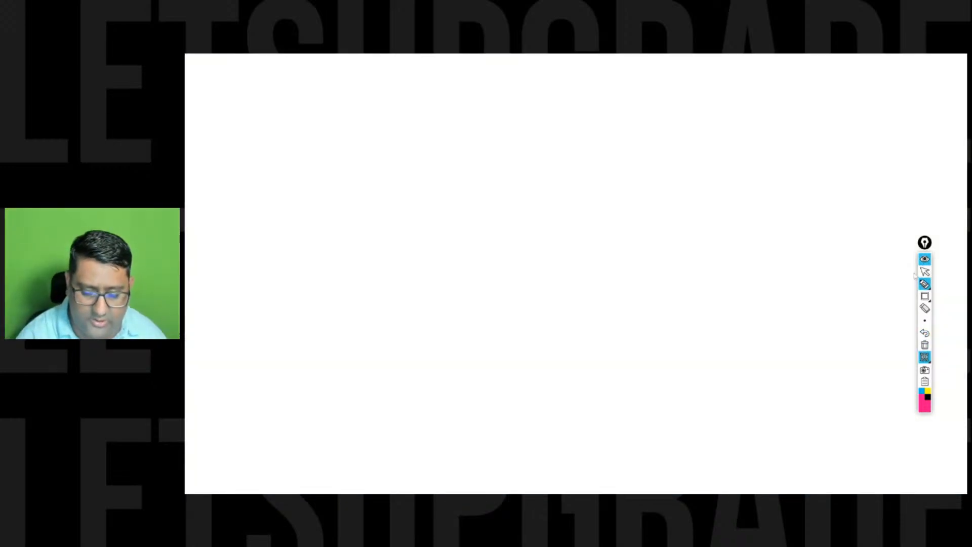
pyautogui.moveTo(422, 91)
pyautogui.mouseDown()
pyautogui.moveTo(413, 98)
pyautogui.moveTo(418, 141)
pyautogui.mouseUp()
pyautogui.moveTo(437, 120)
pyautogui.mouseDown()
pyautogui.moveTo(435, 132)
pyautogui.moveTo(445, 121)
pyautogui.mouseUp()
pyautogui.moveTo(449, 120)
pyautogui.mouseDown()
pyautogui.moveTo(469, 137)
pyautogui.moveTo(506, 120)
pyautogui.mouseUp()
pyautogui.moveTo(589, 84)
pyautogui.mouseDown()
pyautogui.moveTo(591, 117)
pyautogui.moveTo(592, 98)
pyautogui.mouseUp()
pyautogui.moveTo(617, 91); pyautogui.dragTo(618, 133)
pyautogui.moveTo(708, 85); pyautogui.dragTo(724, 94)
pyautogui.moveTo(729, 84)
pyautogui.mouseDown()
pyautogui.moveTo(737, 108)
pyautogui.moveTo(767, 75)
pyautogui.mouseUp()
pyautogui.moveTo(758, 81); pyautogui.dragTo(756, 104)
pyautogui.moveTo(752, 108); pyautogui.dragTo(773, 101)
pyautogui.moveTo(698, 124); pyautogui.dragTo(789, 109)
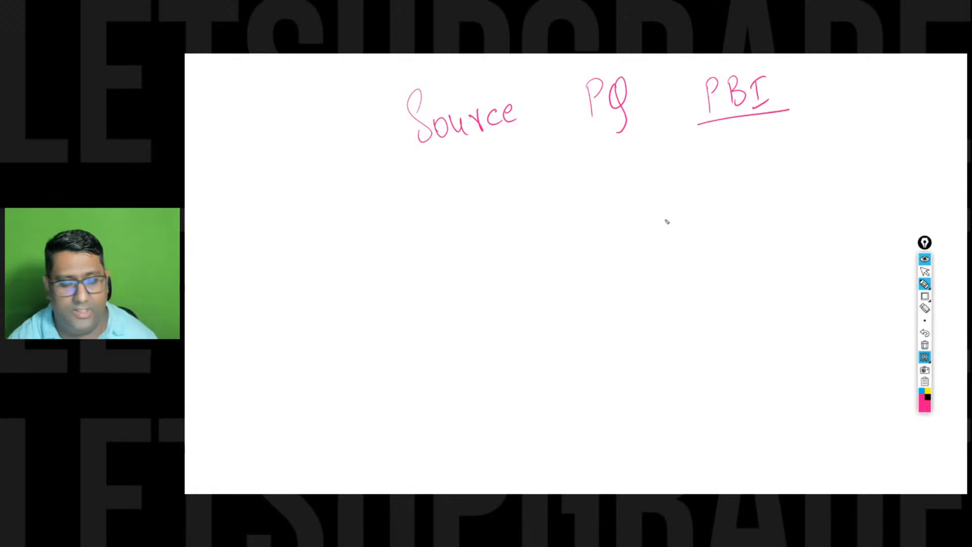
pyautogui.moveTo(581, 129); pyautogui.dragTo(639, 109)
pyautogui.moveTo(427, 172); pyautogui.dragTo(533, 135)
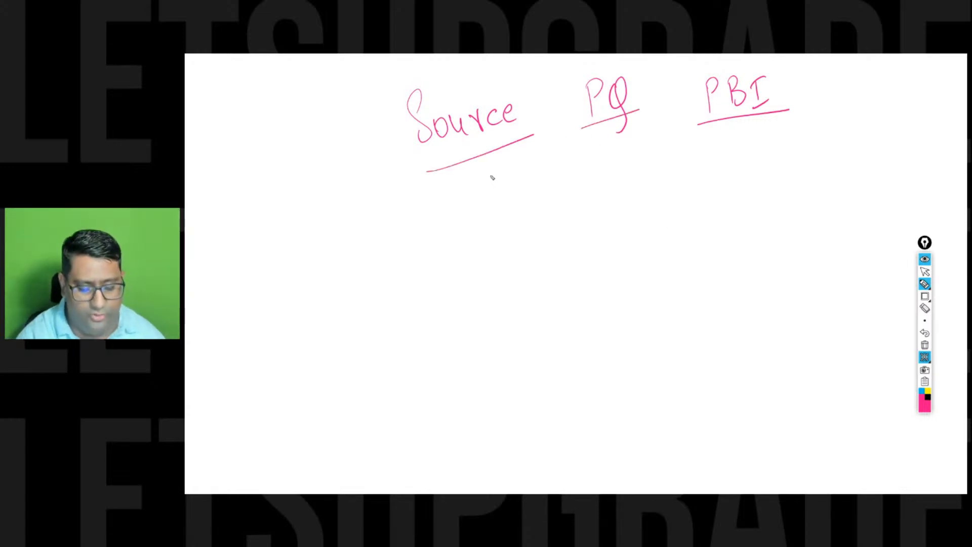
# - Add a check mark under each heading and draw an arrow from PBI down to a boxed "DAX"
pyautogui.moveTo(487, 182); pyautogui.dragTo(531, 164)
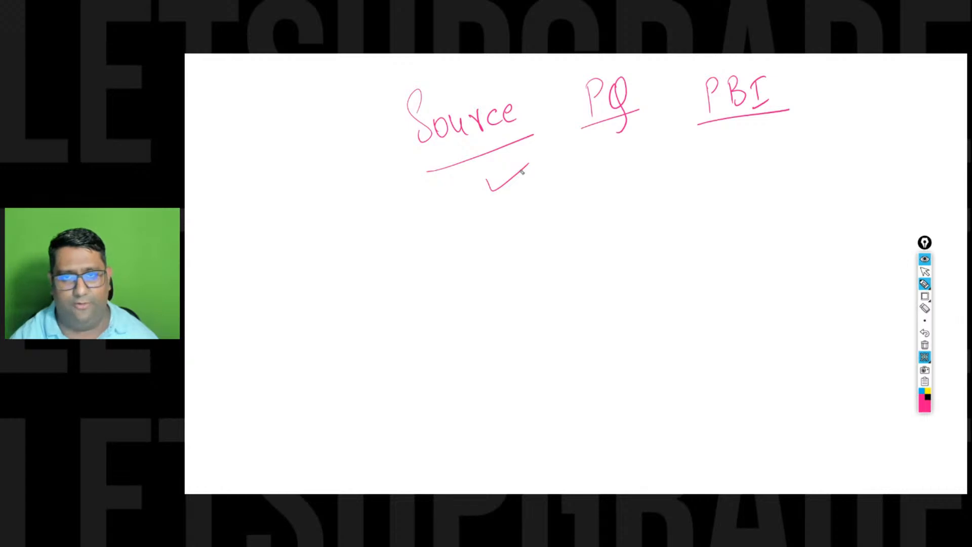
pyautogui.moveTo(612, 146); pyautogui.dragTo(648, 132)
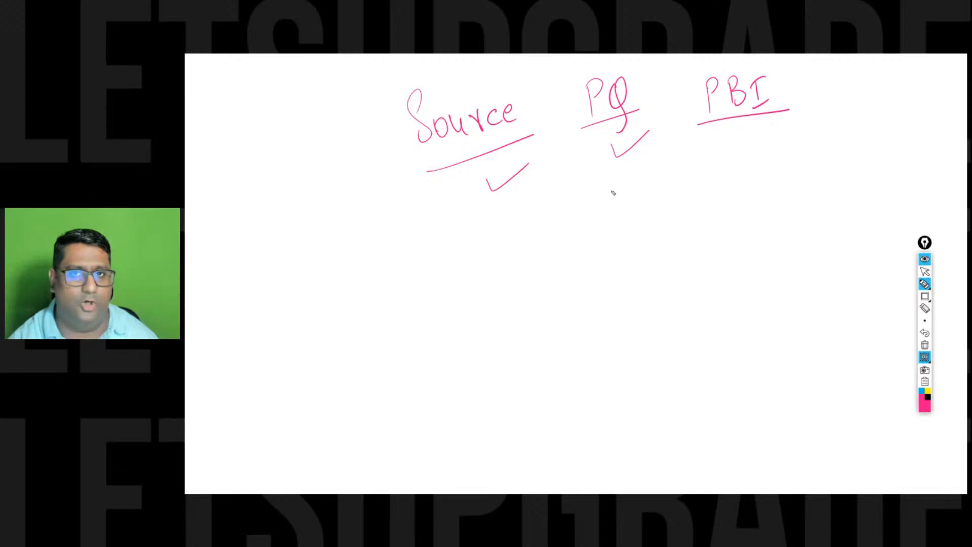
pyautogui.moveTo(736, 142); pyautogui.dragTo(788, 127)
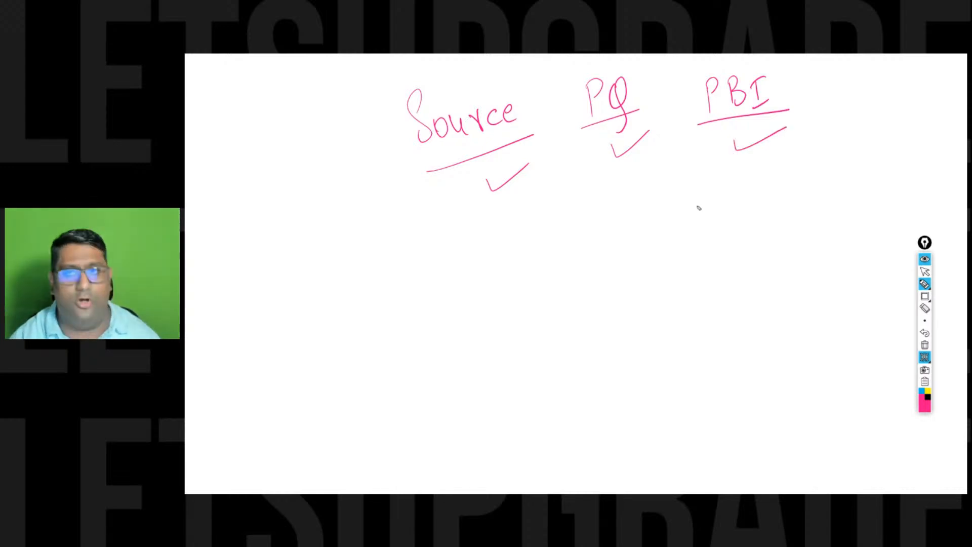
pyautogui.moveTo(752, 164)
pyautogui.mouseDown()
pyautogui.moveTo(754, 192)
pyautogui.moveTo(765, 191)
pyautogui.mouseUp()
pyautogui.moveTo(748, 184)
pyautogui.mouseDown()
pyautogui.moveTo(761, 196)
pyautogui.moveTo(775, 174)
pyautogui.mouseUp()
pyautogui.moveTo(754, 217)
pyautogui.mouseDown()
pyautogui.moveTo(754, 240)
pyautogui.moveTo(783, 232)
pyautogui.mouseUp()
pyautogui.moveTo(772, 226); pyautogui.dragTo(800, 233)
pyautogui.moveTo(802, 208)
pyautogui.mouseDown()
pyautogui.moveTo(787, 234)
pyautogui.moveTo(814, 231)
pyautogui.mouseUp()
pyautogui.moveTo(811, 233)
pyautogui.mouseDown()
pyautogui.moveTo(803, 198)
pyautogui.moveTo(736, 213)
pyautogui.moveTo(753, 262)
pyautogui.mouseUp()
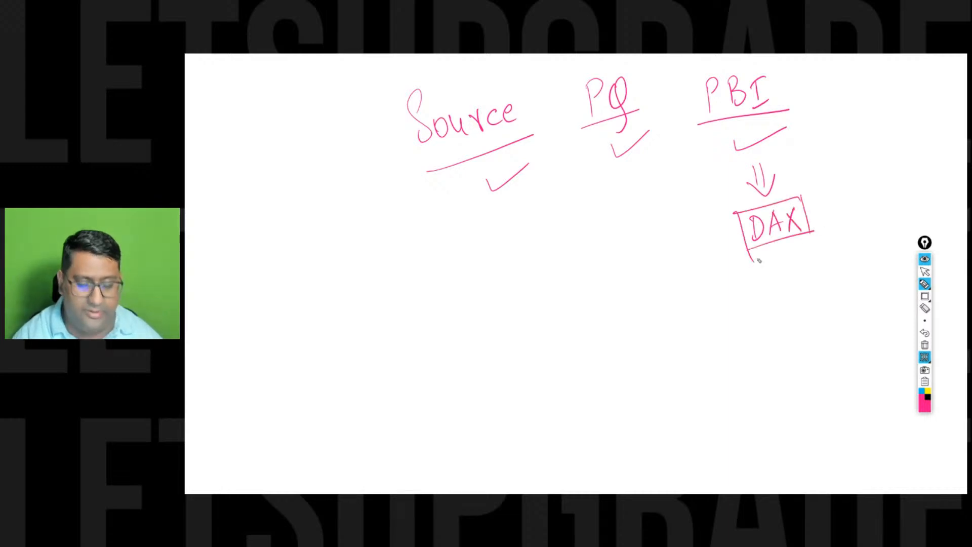
# - Clear the whiteboard drawing and return to the data model with the normal pointer
pyautogui.click(925, 345)
pyautogui.click(925, 358)
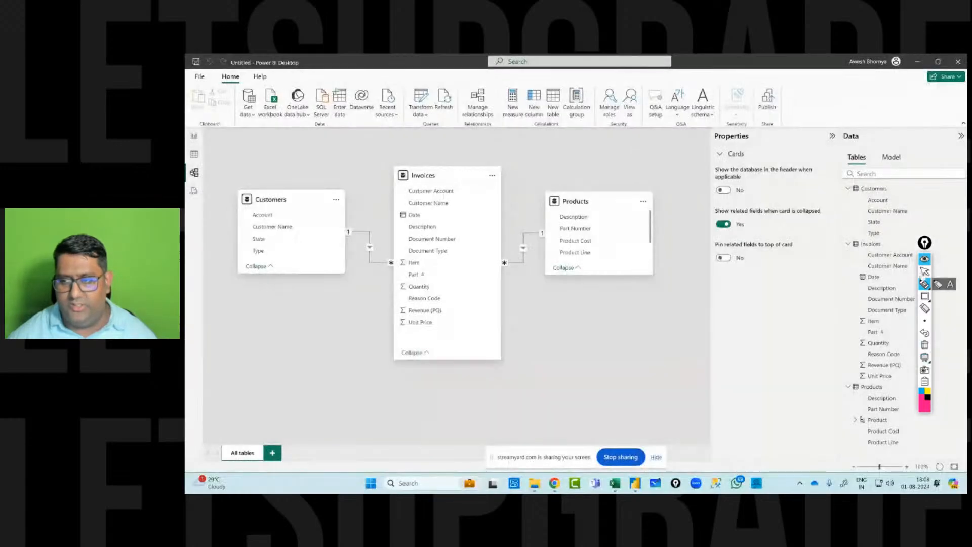
pyautogui.click(926, 272)
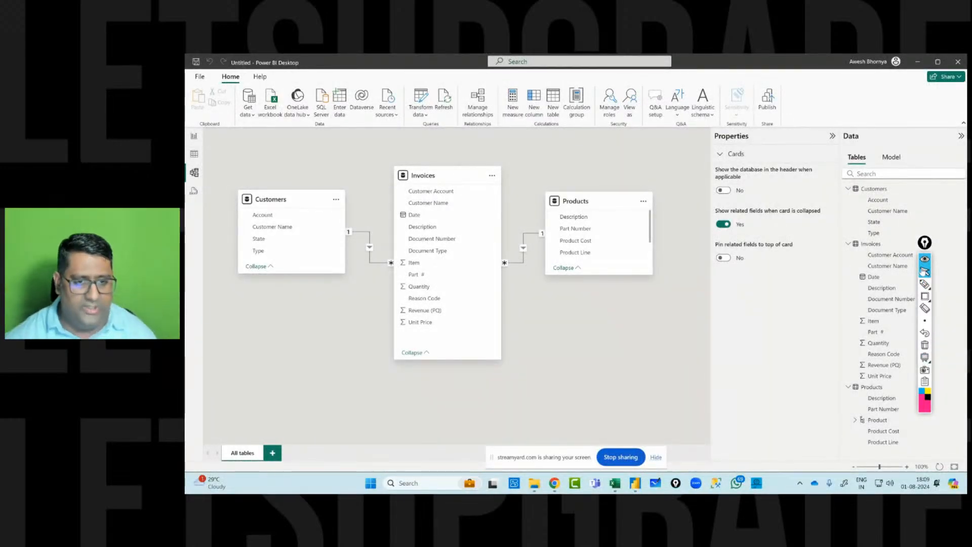
# - Outline the Revenue (PQ) field of the Invoices table with a rectangle annotation, and clear the annotation again
pyautogui.click(925, 297)
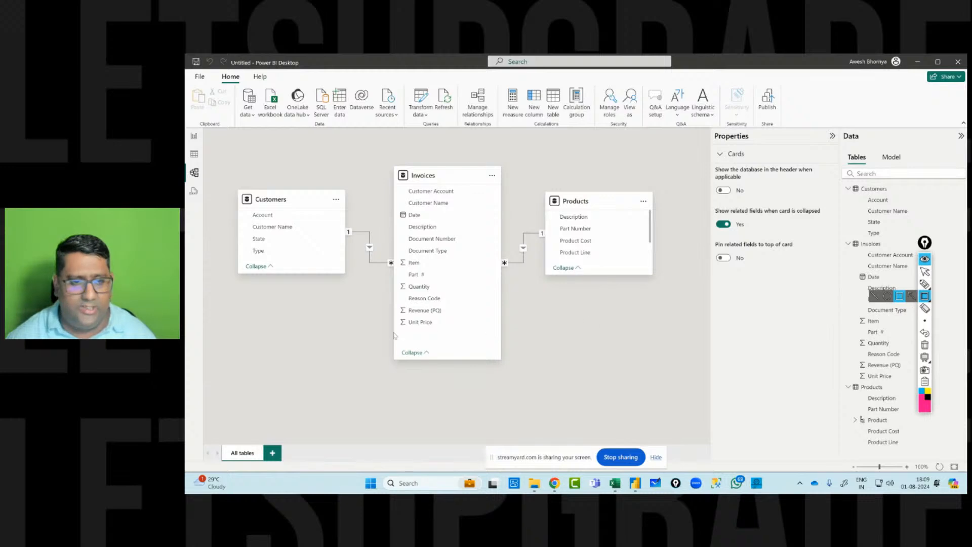
pyautogui.moveTo(397, 303); pyautogui.dragTo(446, 316)
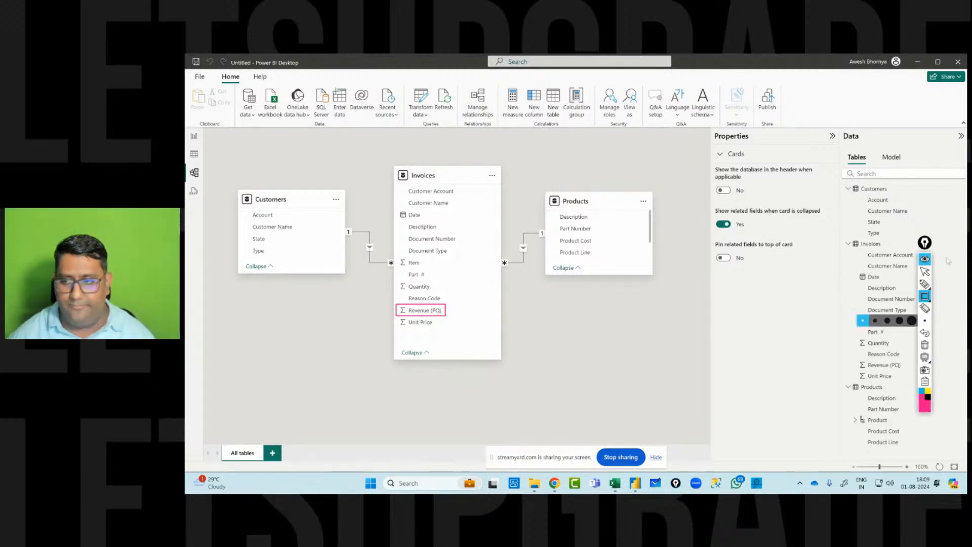
pyautogui.click(925, 345)
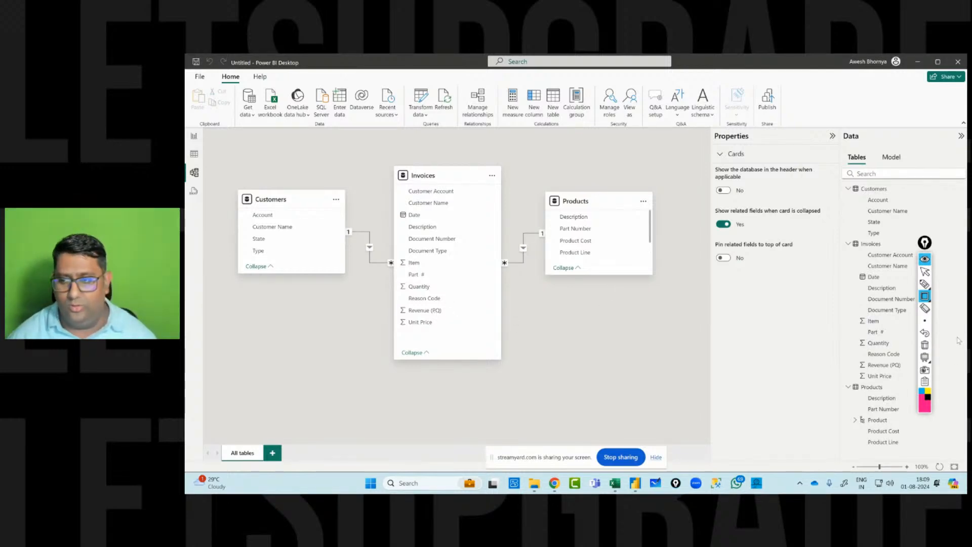
pyautogui.click(925, 271)
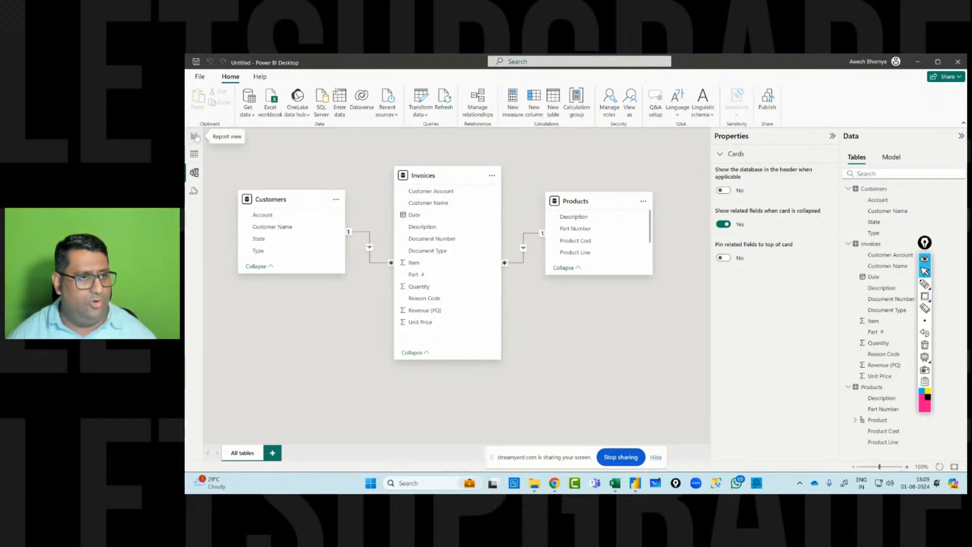
# - View the report page and the data model, and bring up the table data
pyautogui.click(194, 137)
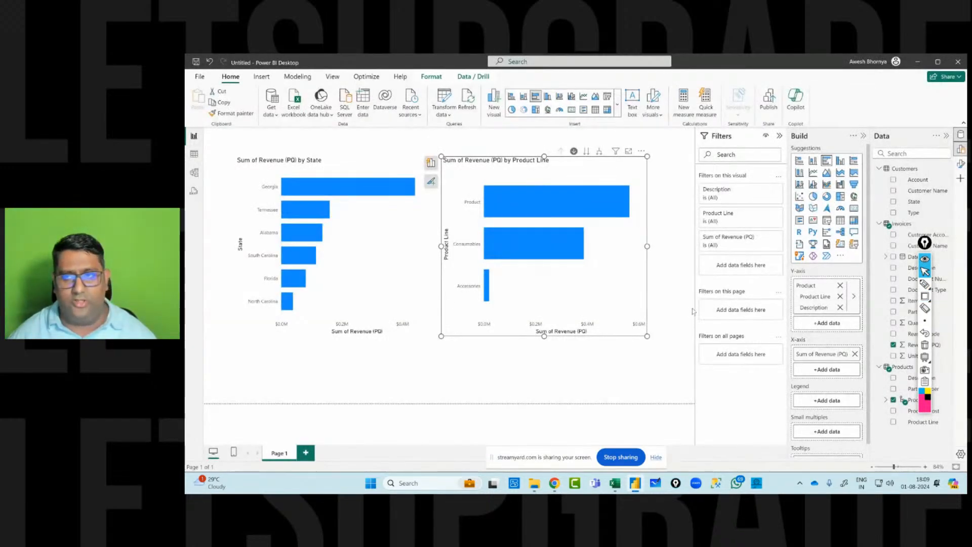
pyautogui.click(192, 176)
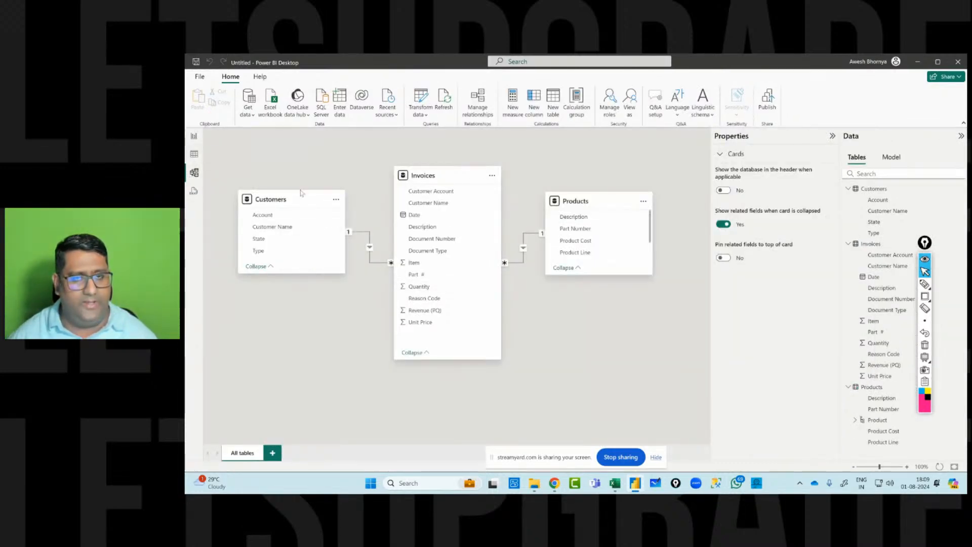
pyautogui.click(194, 155)
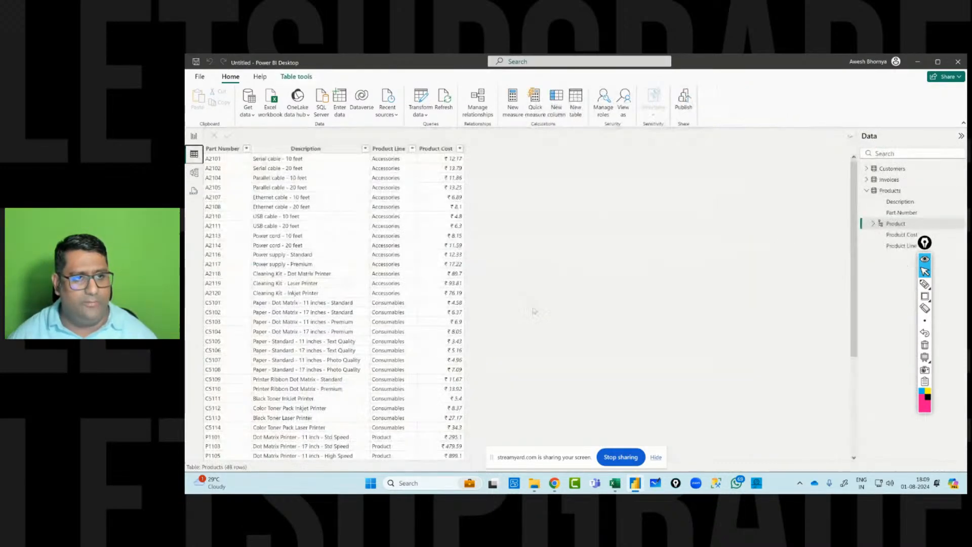
# - Format the Unit Price column of the Invoices table as dollar currency
pyautogui.click(889, 179)
pyautogui.moveTo(681, 458); pyautogui.dragTo(694, 458)
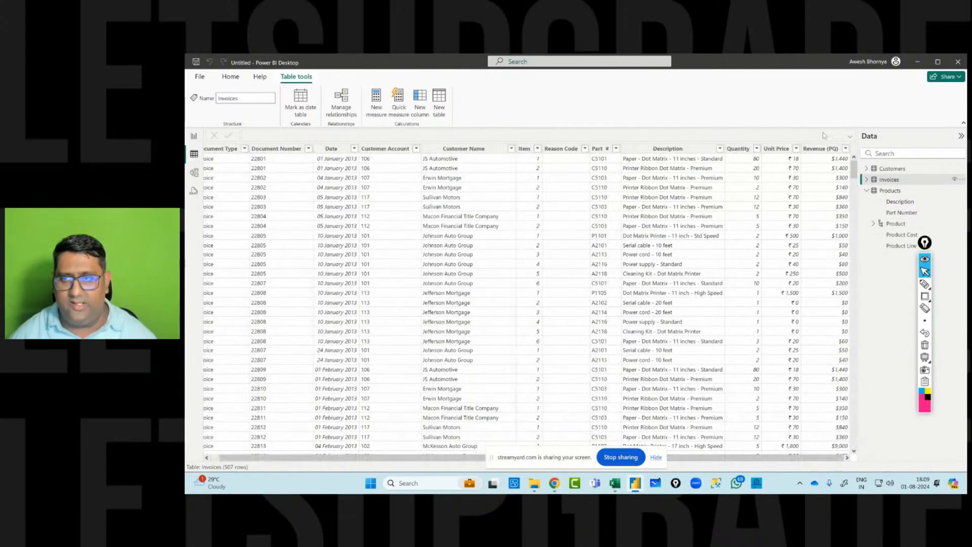
pyautogui.click(784, 150)
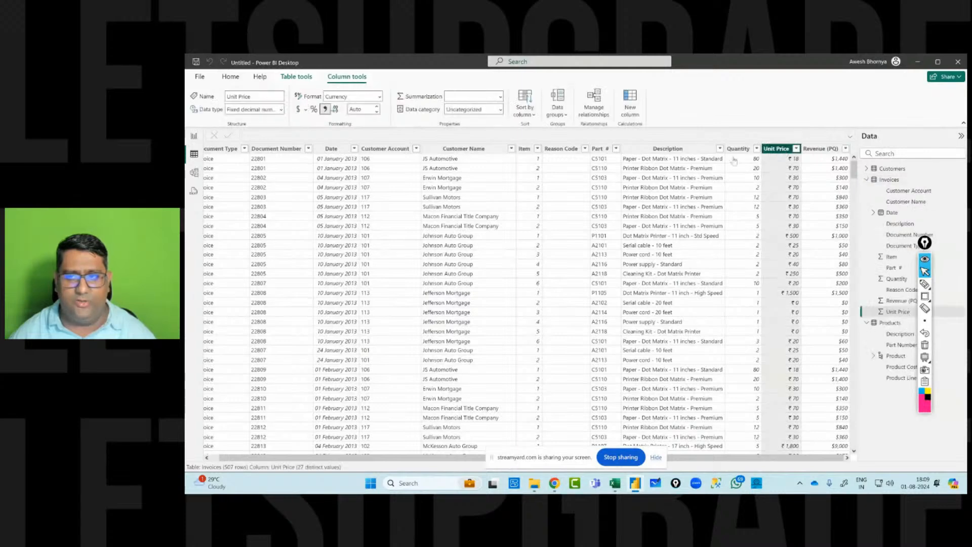
pyautogui.click(298, 110)
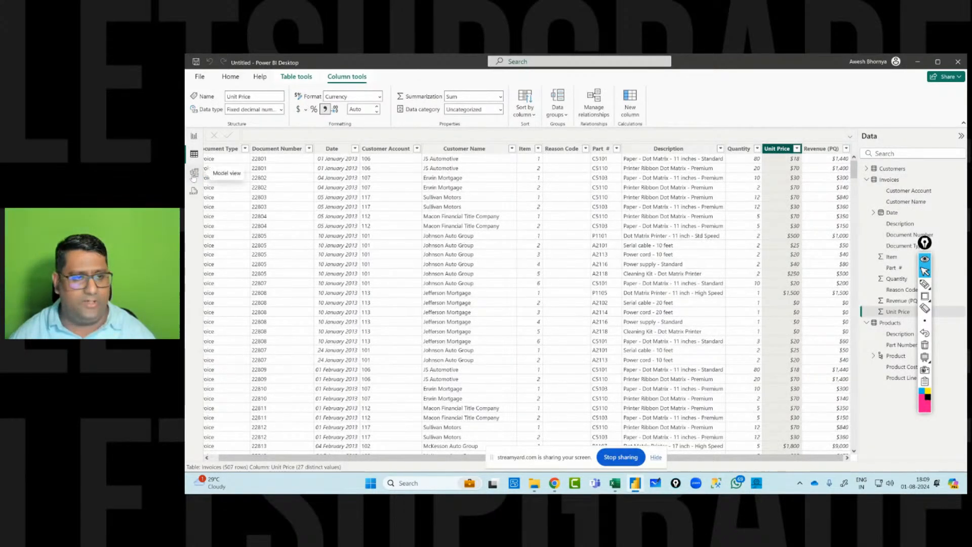
# - Check the Customers table and format the Product Cost column of the Products table as dollar currency
pyautogui.click(894, 169)
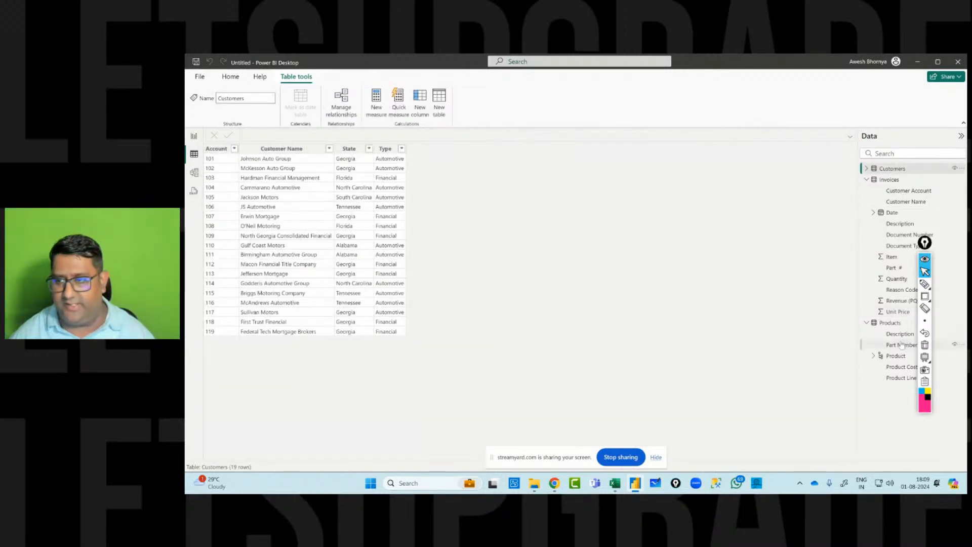
pyautogui.click(891, 323)
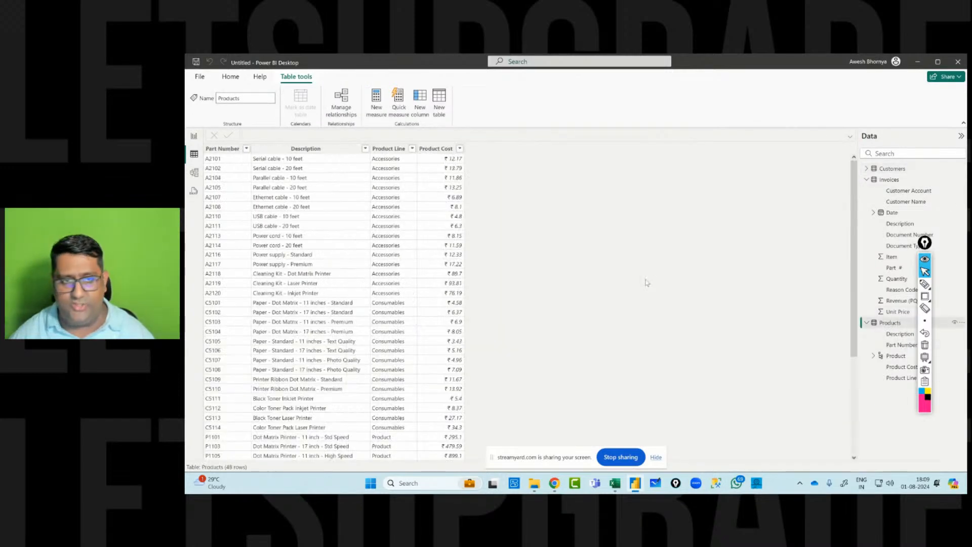
pyautogui.click(437, 149)
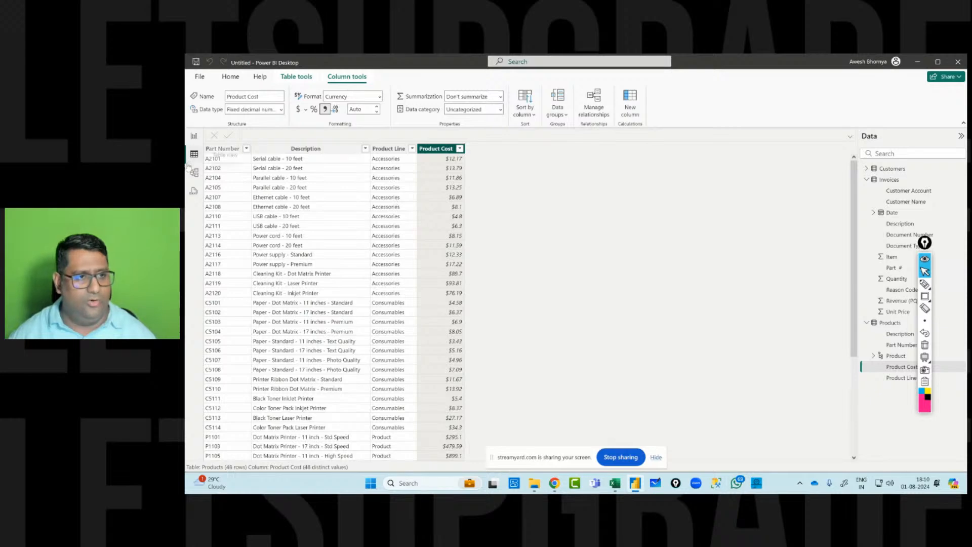
# - Examine the Revenue (PQ) and Customer Account columns of the Invoices table
pyautogui.click(917, 180)
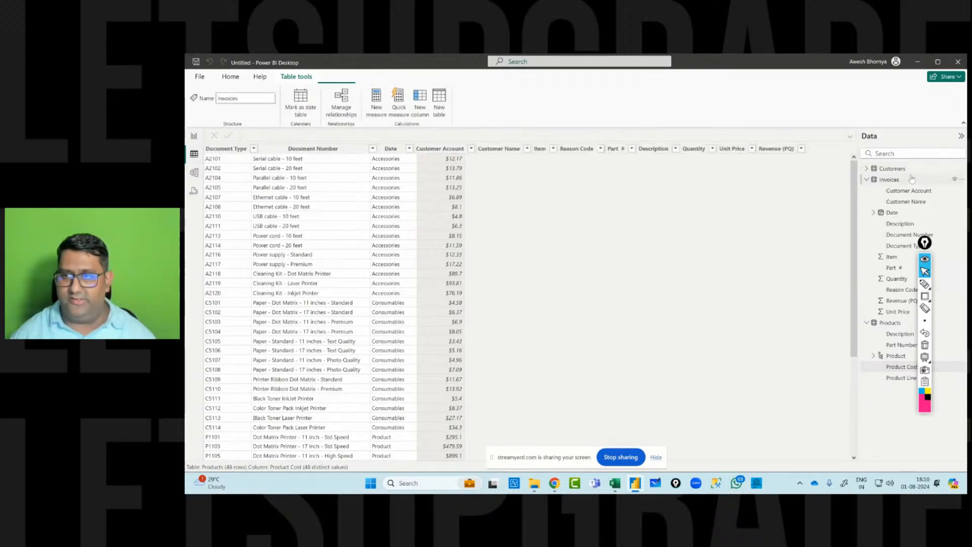
pyautogui.click(831, 148)
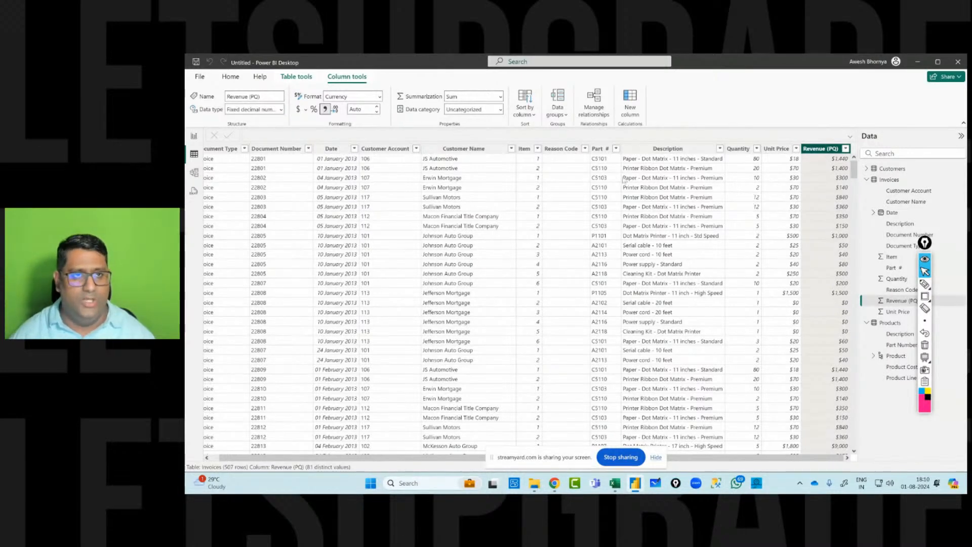
pyautogui.click(906, 183)
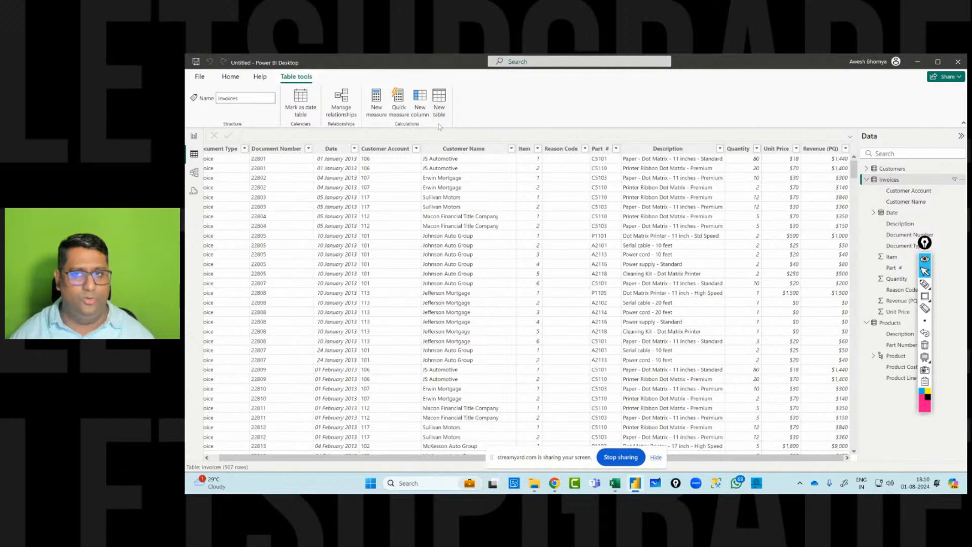
pyautogui.click(907, 192)
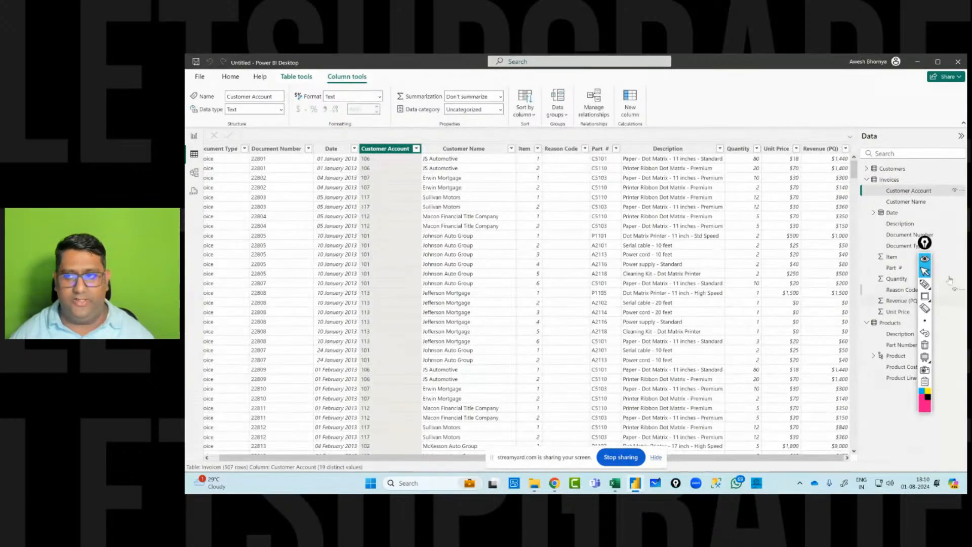
# - Add a new calculated column to the Invoices table and name it Revenue (CC)
pyautogui.click(878, 181)
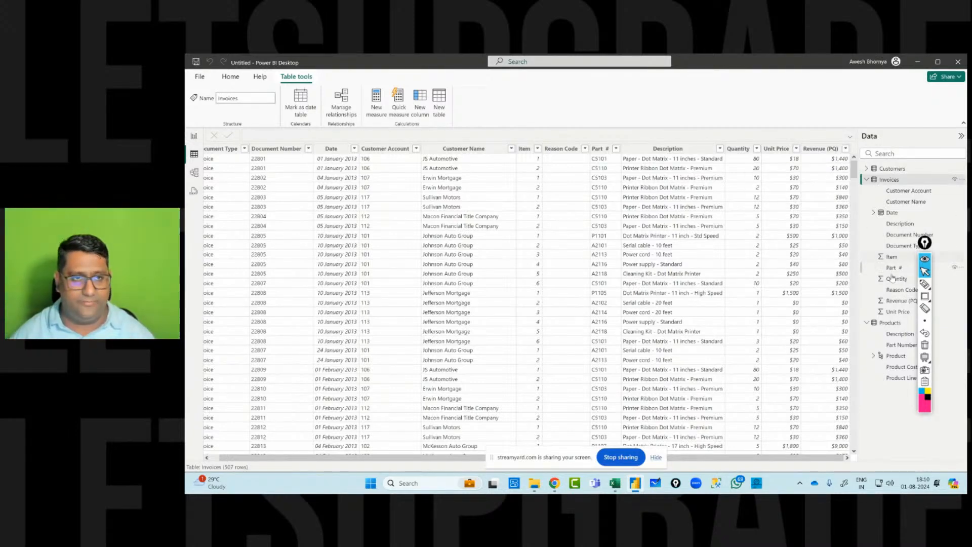
pyautogui.click(420, 98)
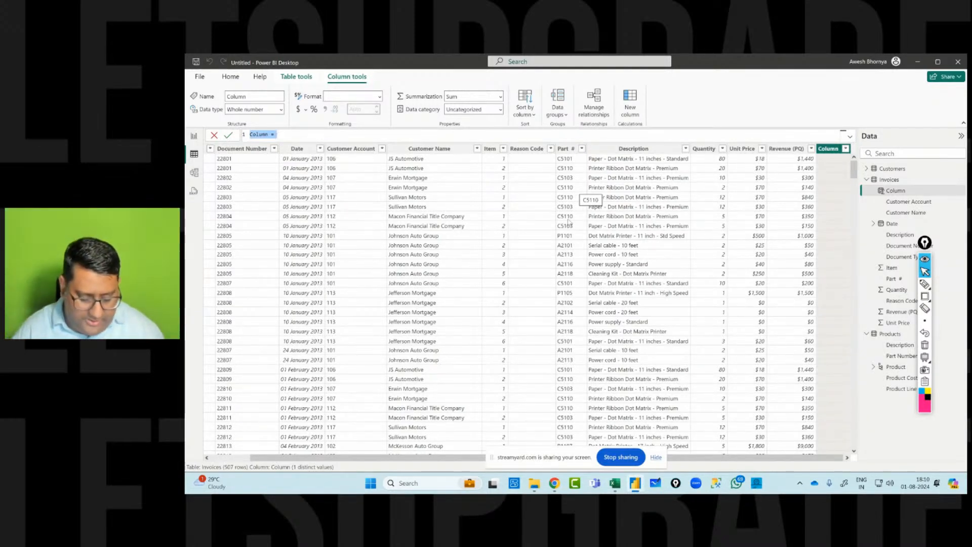
pyautogui.write('Re')
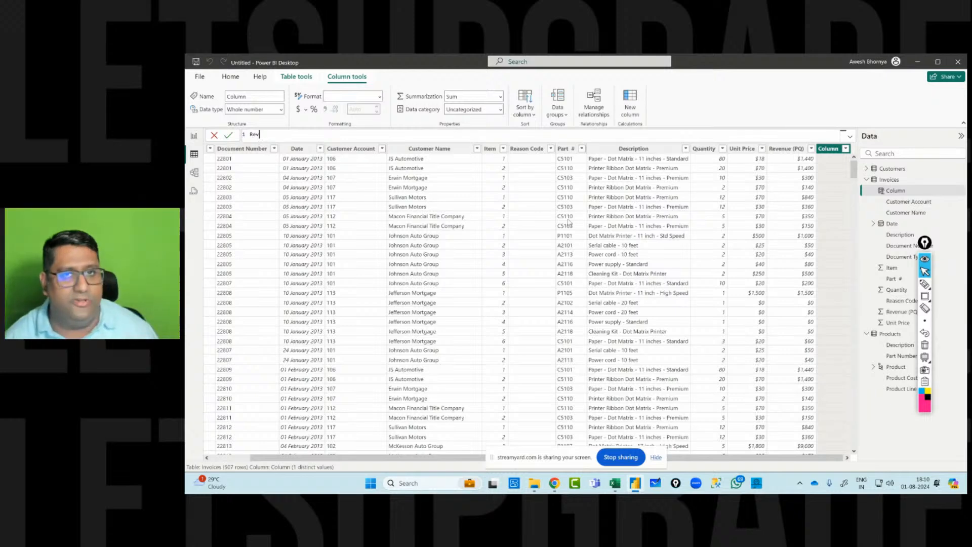
pyautogui.write('venu')
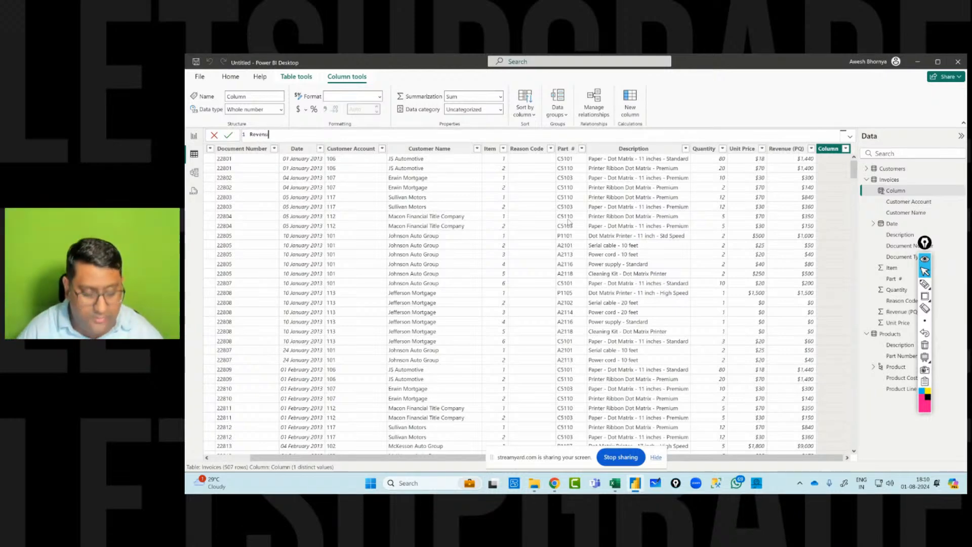
pyautogui.write('e')
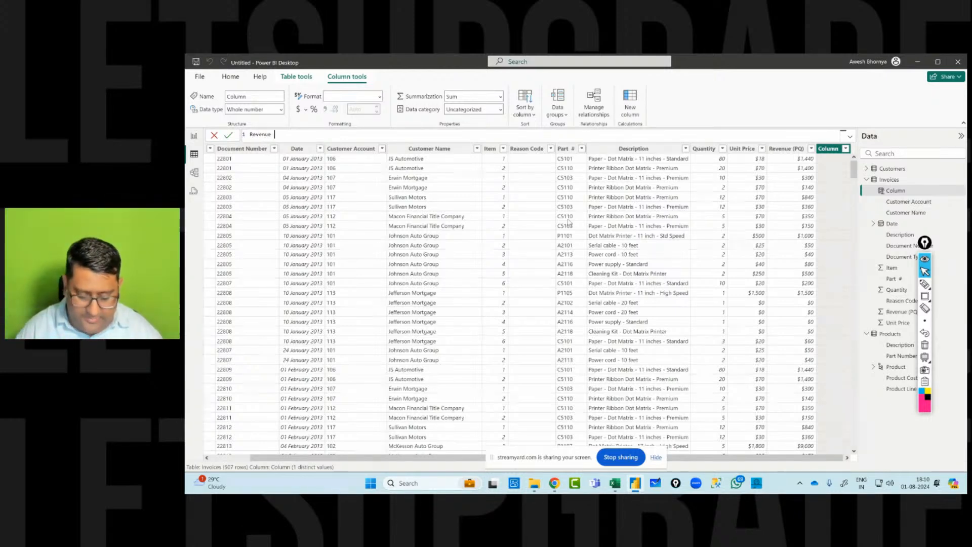
pyautogui.write(' (CC')
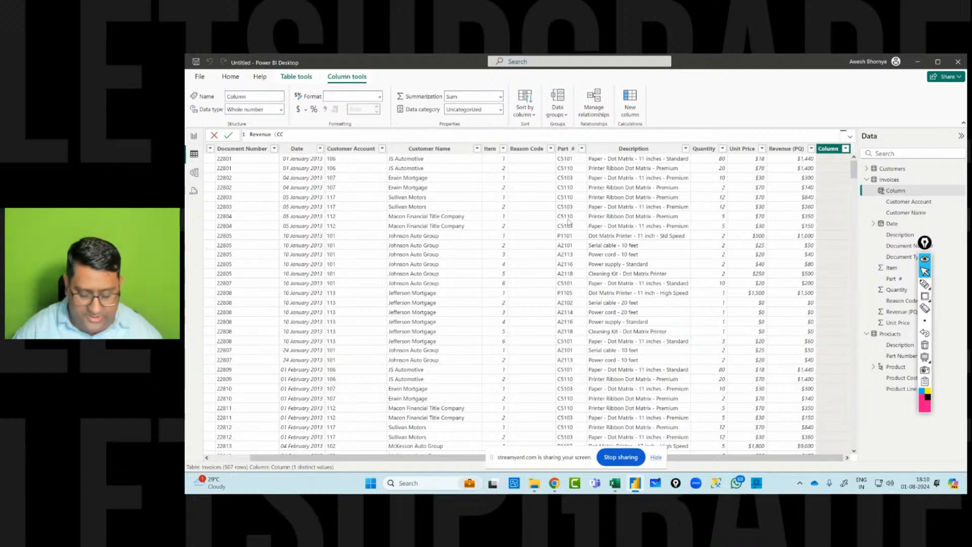
pyautogui.write(')')
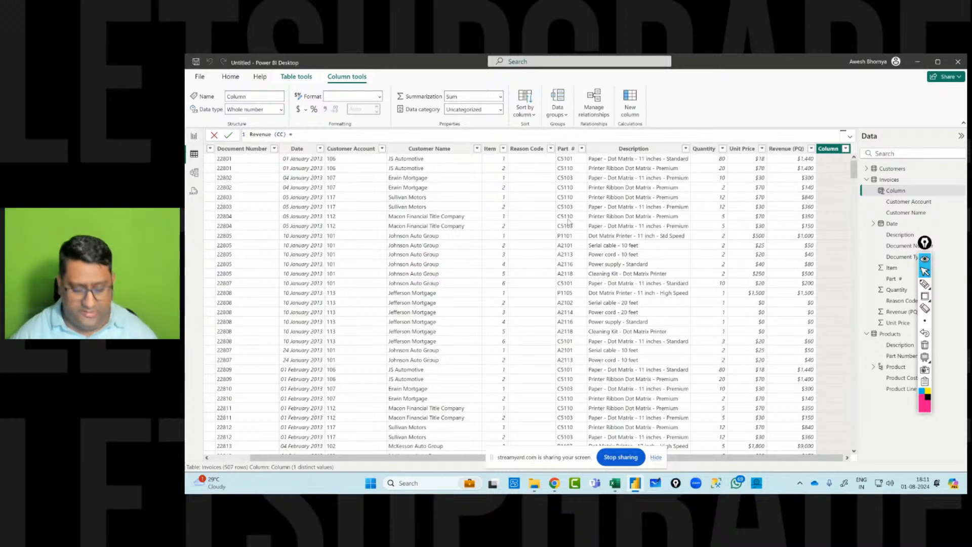
# - Write the column's formula as Invoices[Unit Price] * Invoices[Quantity]
pyautogui.write(' = unit')
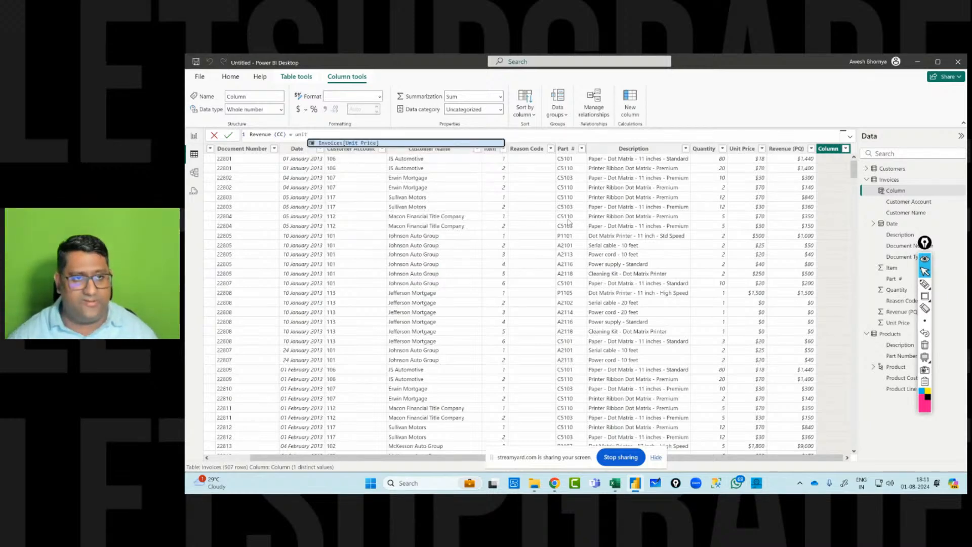
pyautogui.press('Tab')
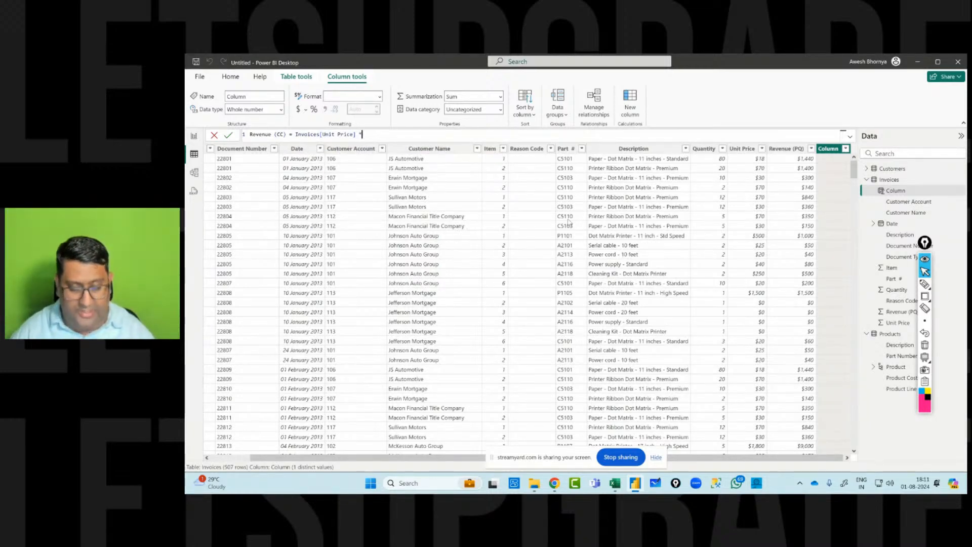
pyautogui.write('* ')
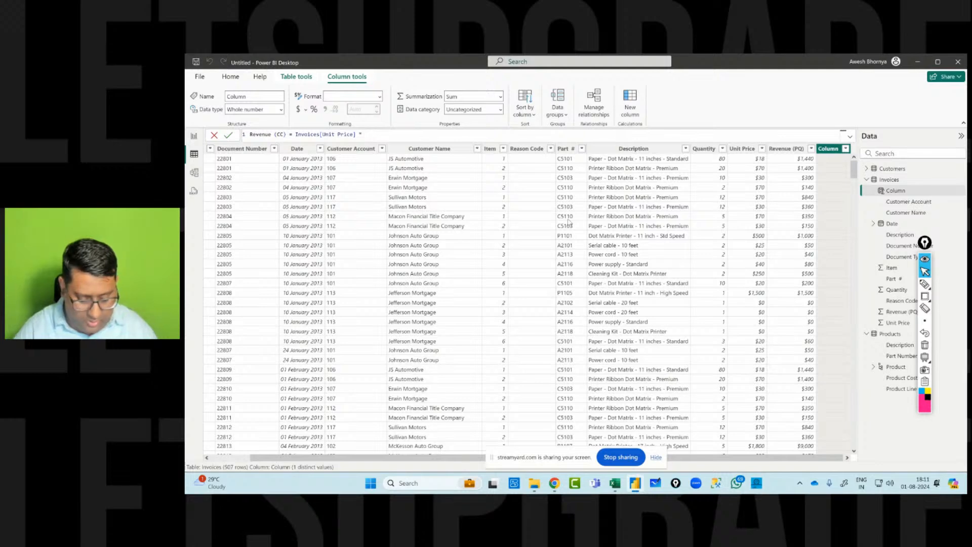
pyautogui.write('qua')
pyautogui.press('Up')
pyautogui.press('Up')
pyautogui.press('Up')
pyautogui.press('Up')
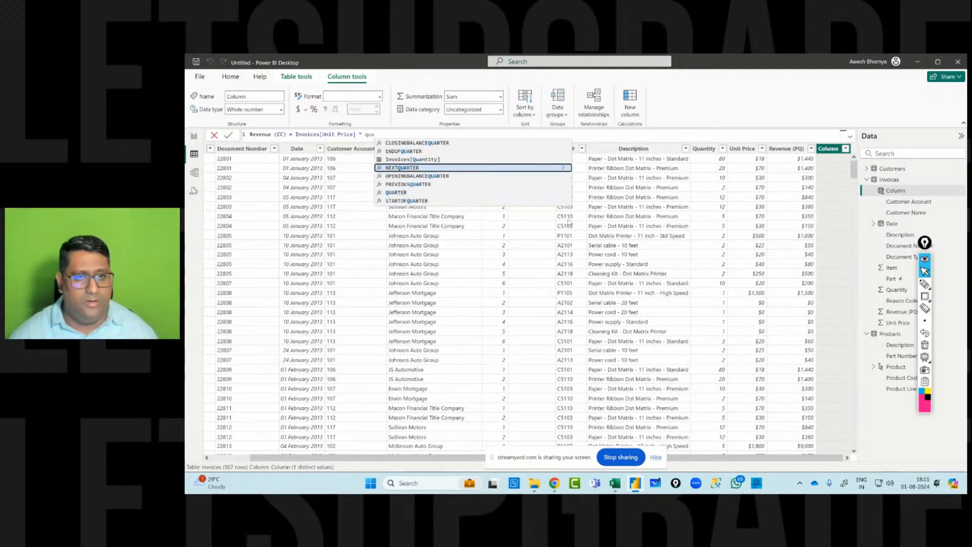
pyautogui.press('Tab')
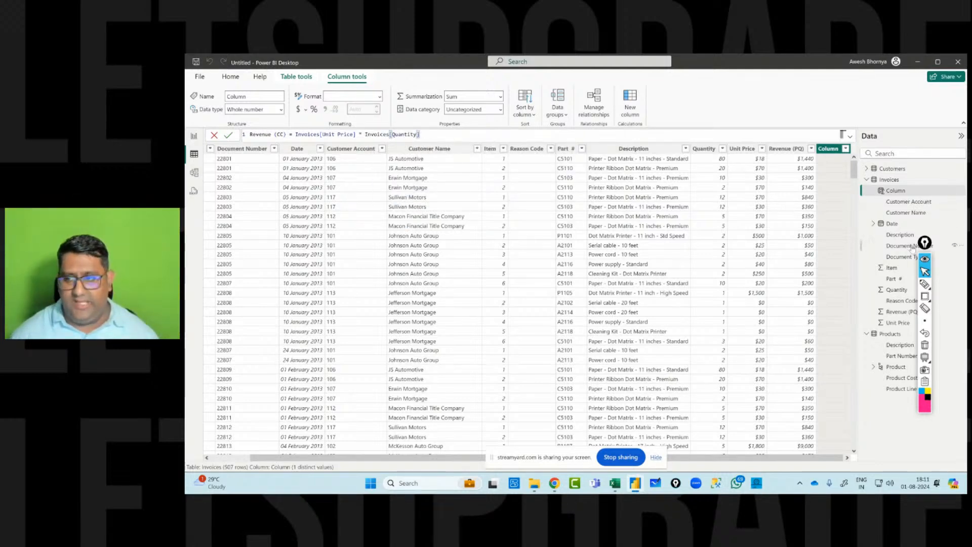
# - Draw annotation boxes around both Invoices table references in the formula, and clear the markings
pyautogui.click(925, 297)
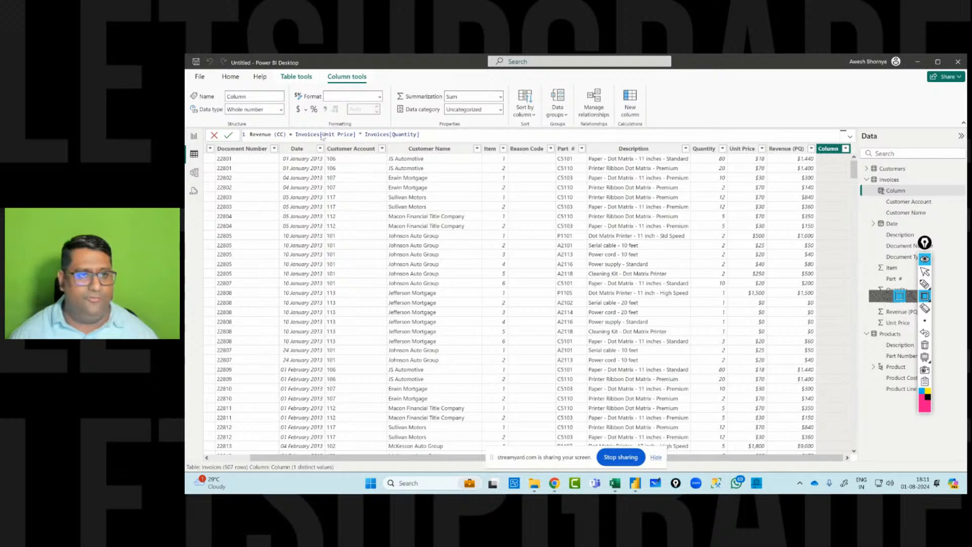
pyautogui.moveTo(292, 130); pyautogui.dragTo(320, 138)
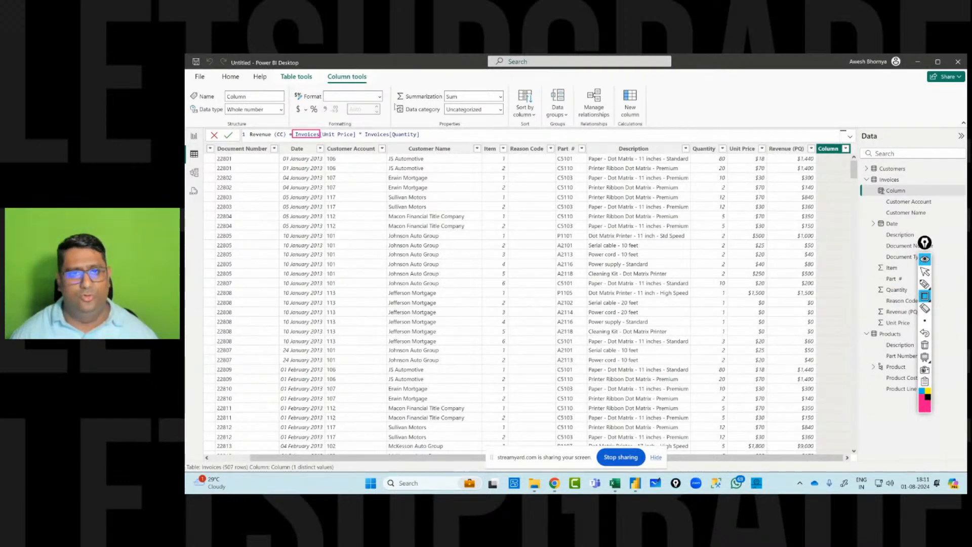
pyautogui.moveTo(364, 131); pyautogui.dragTo(390, 136)
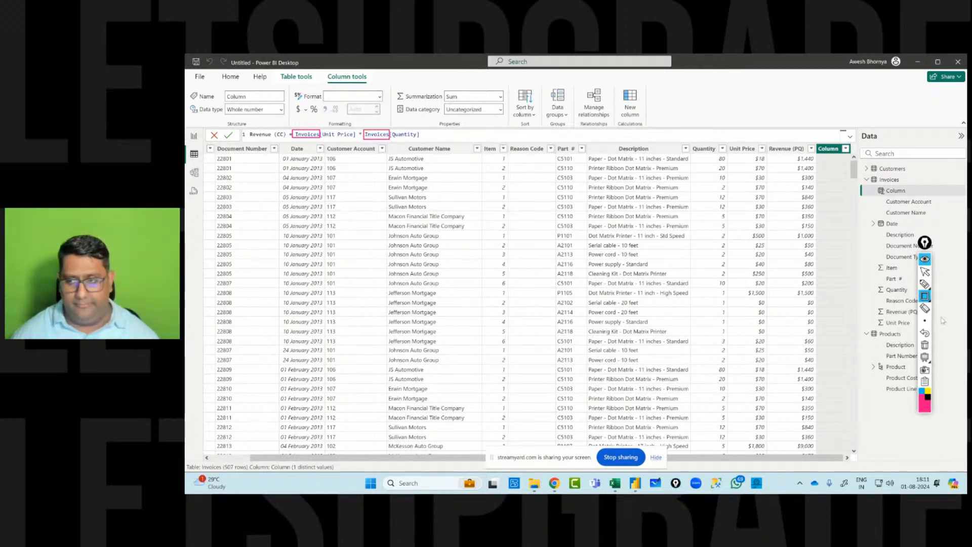
pyautogui.click(926, 345)
pyautogui.click(925, 272)
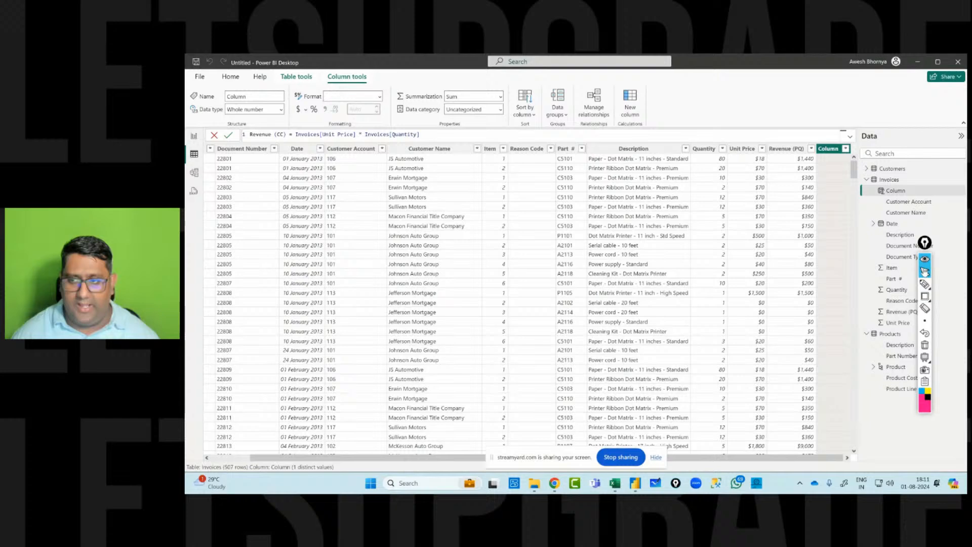
# - Commit the Revenue (CC) formula and format the column as dollar currency
pyautogui.click(513, 137)
pyautogui.press('Return')
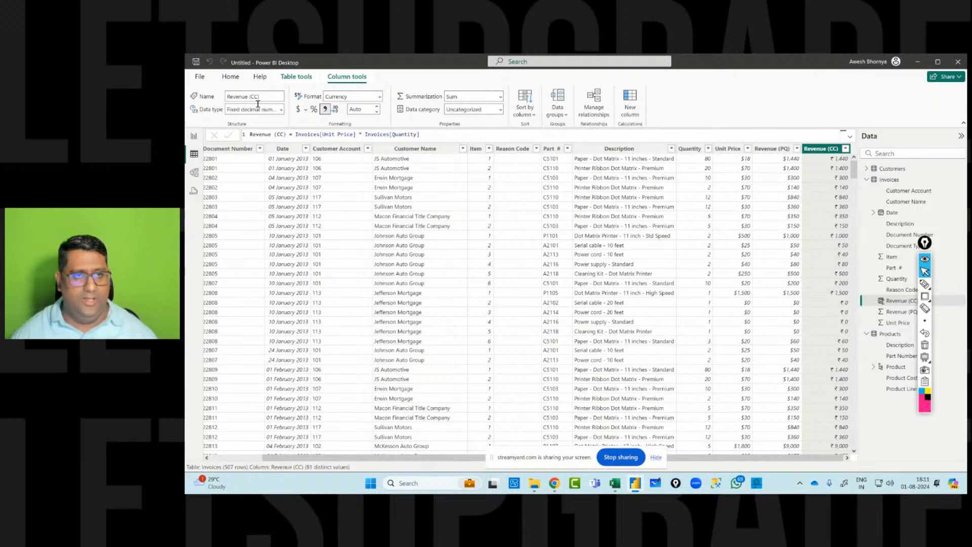
pyautogui.click(299, 109)
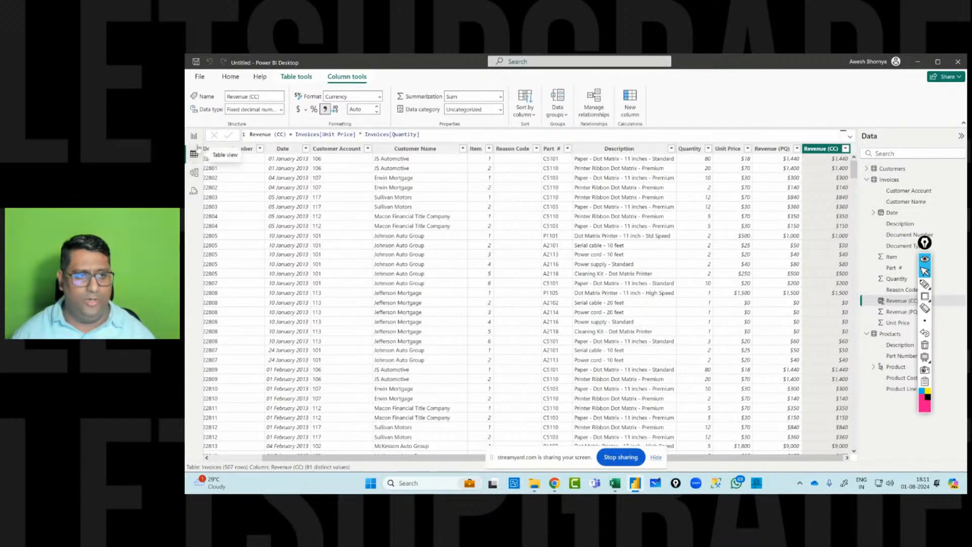
# - View the report page and the data model, and return to the Invoices table data
pyautogui.click(194, 137)
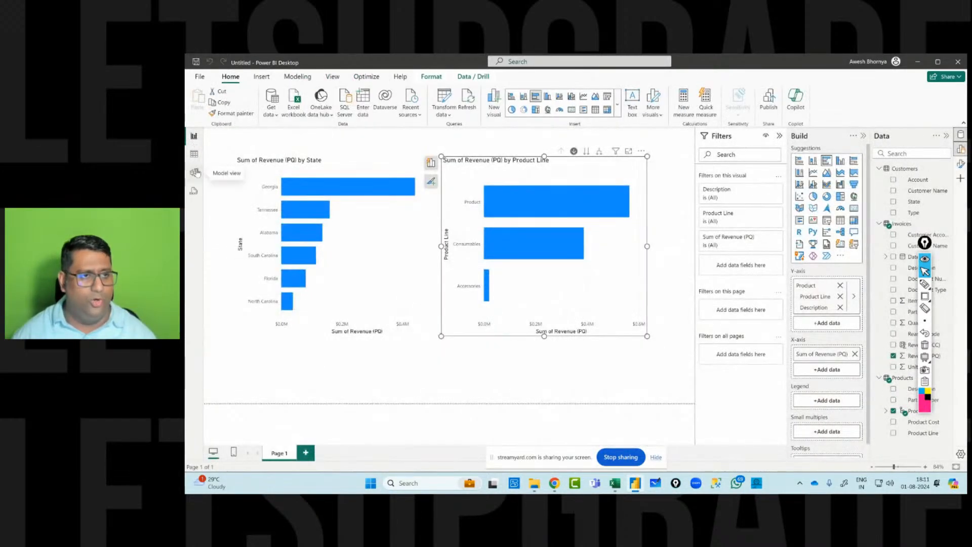
pyautogui.click(194, 172)
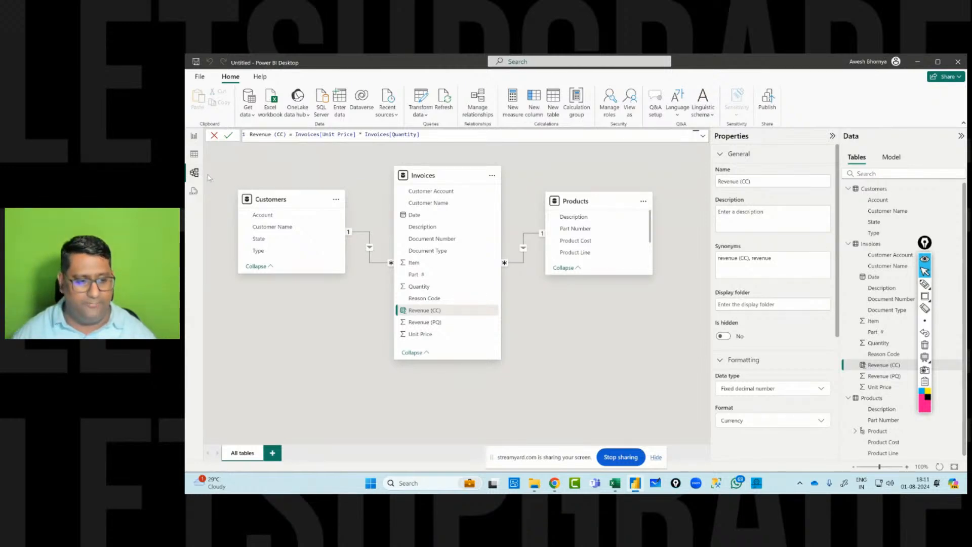
pyautogui.click(194, 153)
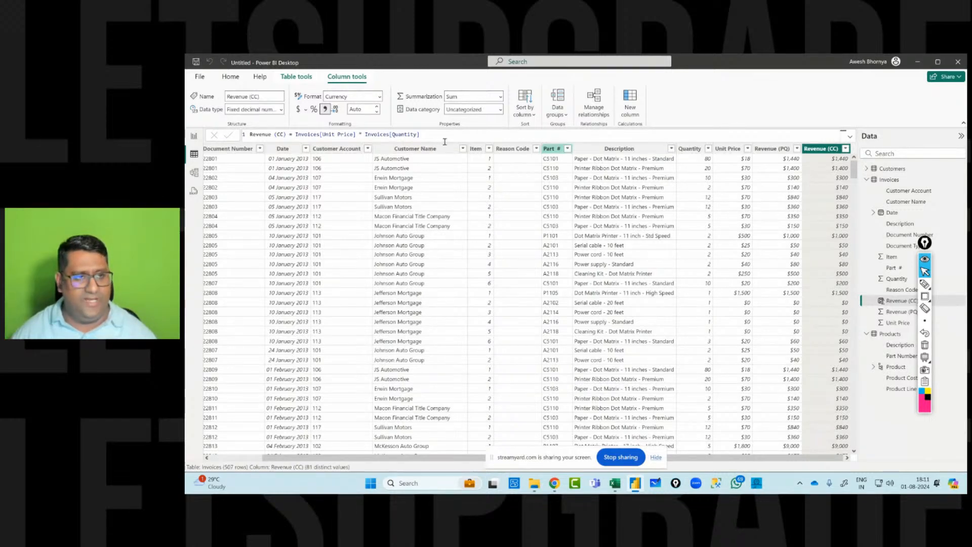
# - Delete the Revenue (PQ) by Product Line chart from the report page
pyautogui.click(194, 137)
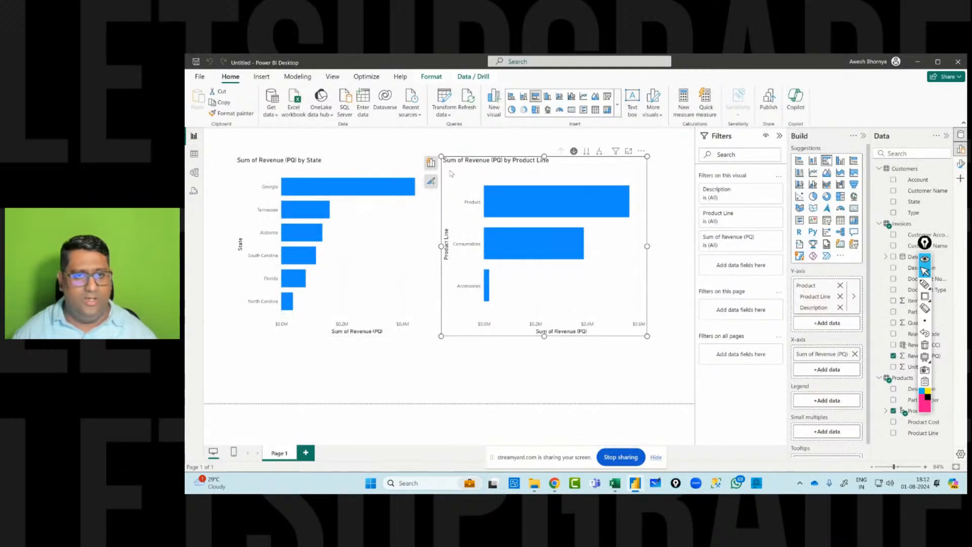
pyautogui.press('Delete')
# - Add Revenue (CC) to the State chart beside Revenue (PQ) and set the visual to a clustered bar chart
pyautogui.click(354, 173)
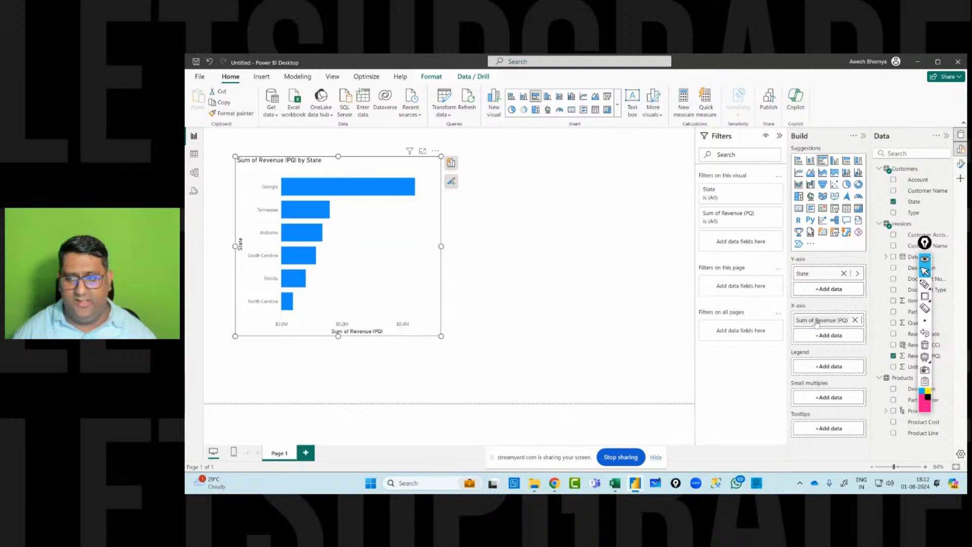
pyautogui.moveTo(925, 244); pyautogui.dragTo(665, 203)
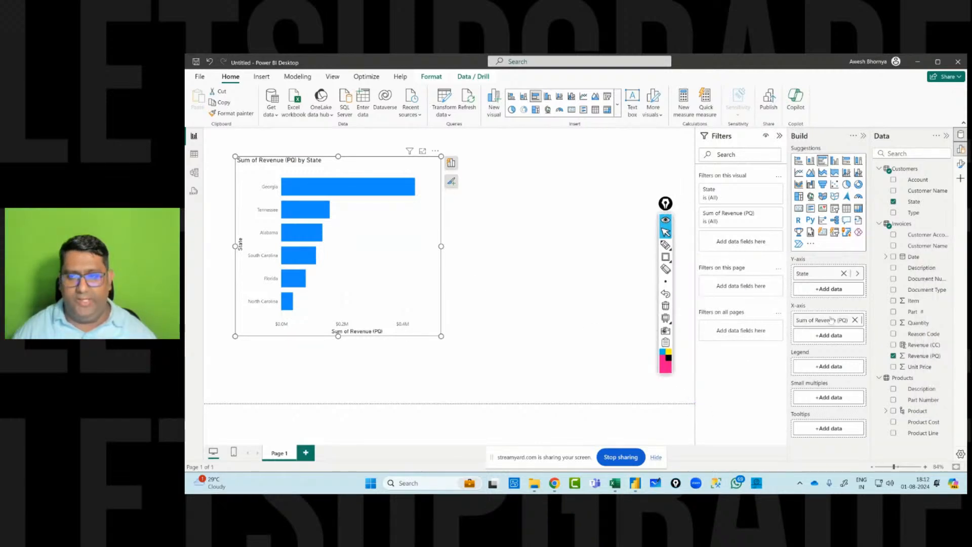
pyautogui.click(893, 345)
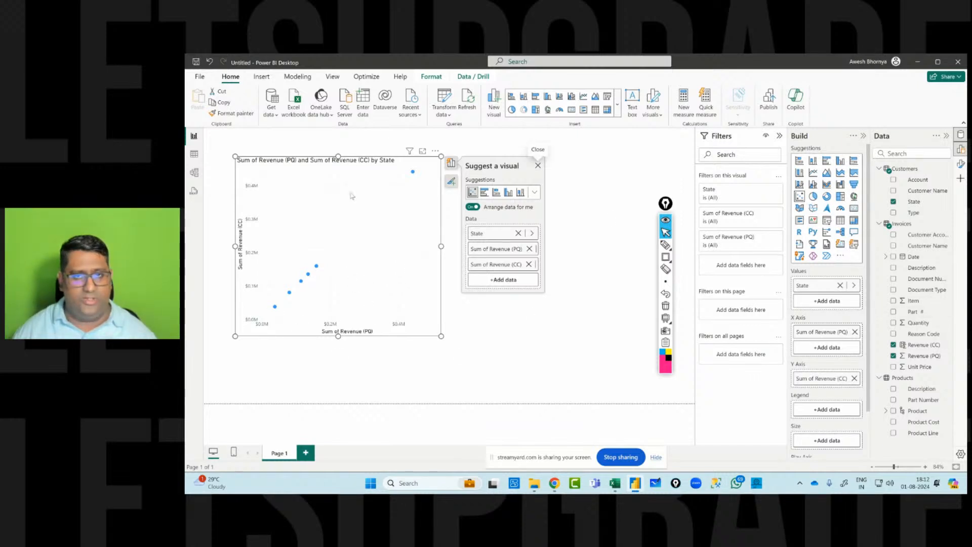
pyautogui.click(535, 96)
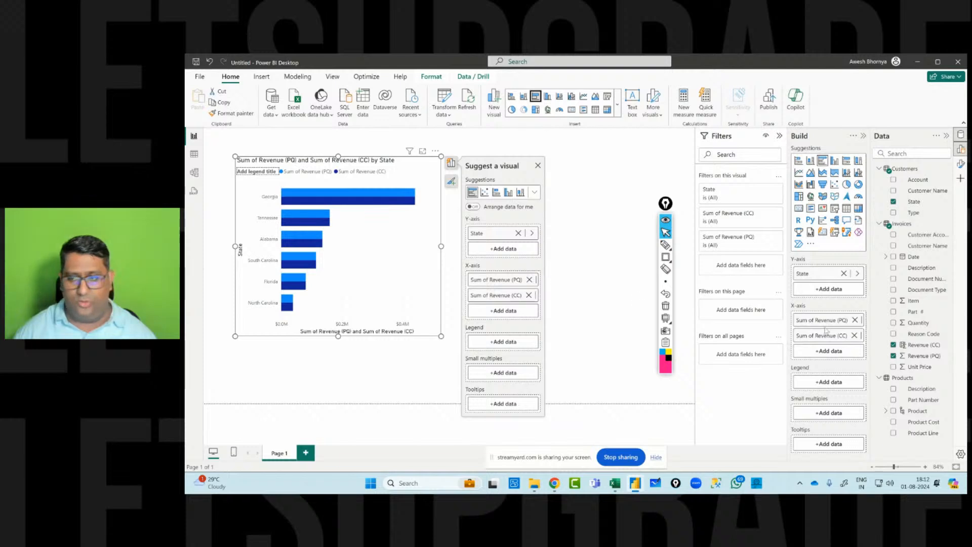
# - Remove Revenue (PQ) and Revenue (CC) from the State chart, leaving only the State field
pyautogui.click(894, 356)
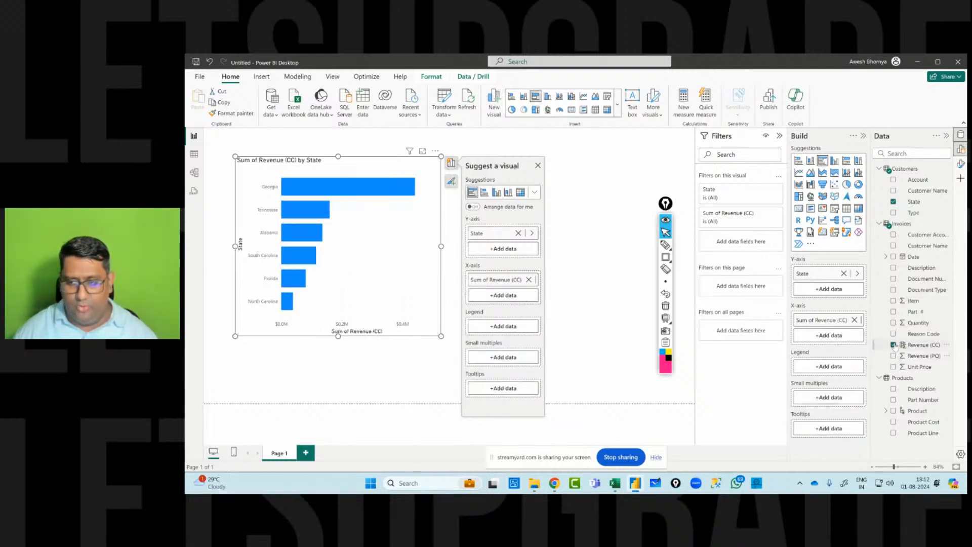
pyautogui.click(894, 345)
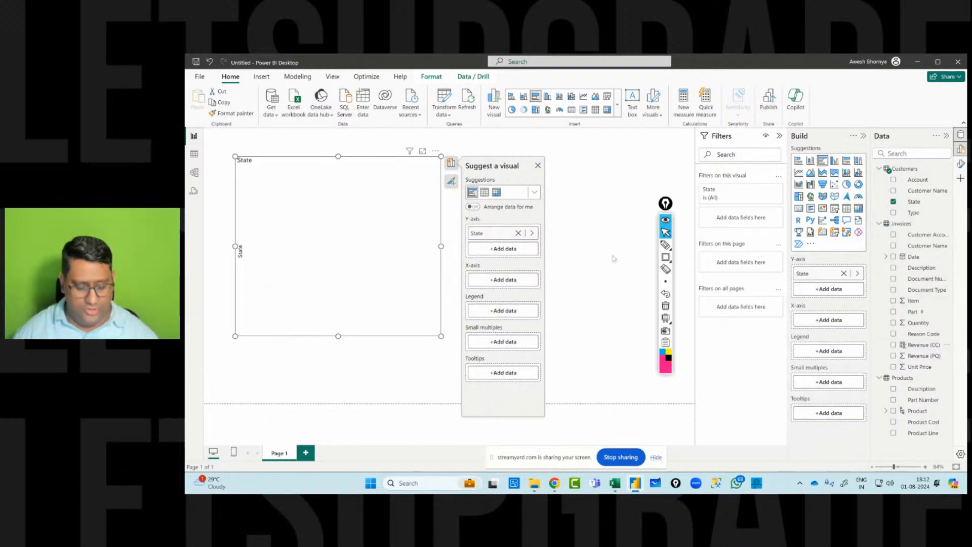
pyautogui.press('super+plus')
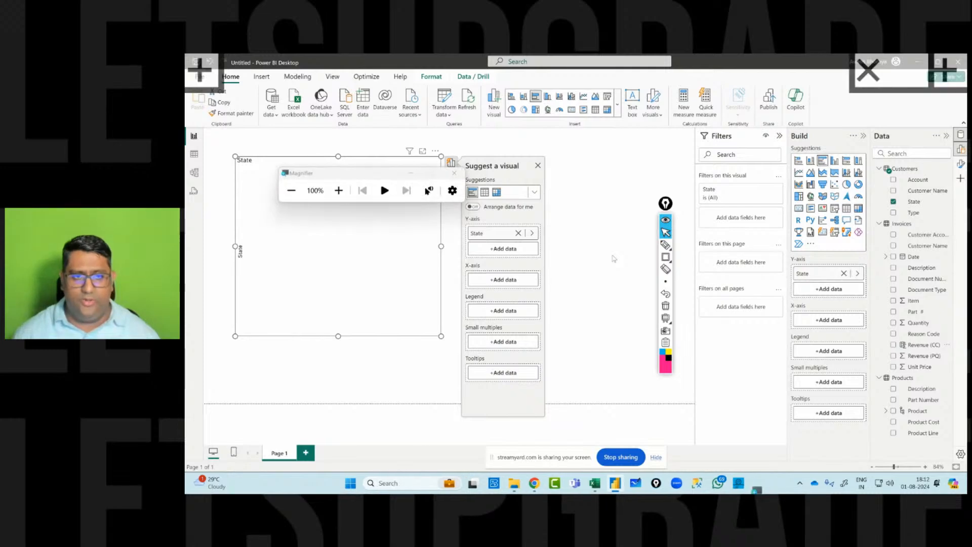
pyautogui.click(410, 175)
pyautogui.press('super+plus')
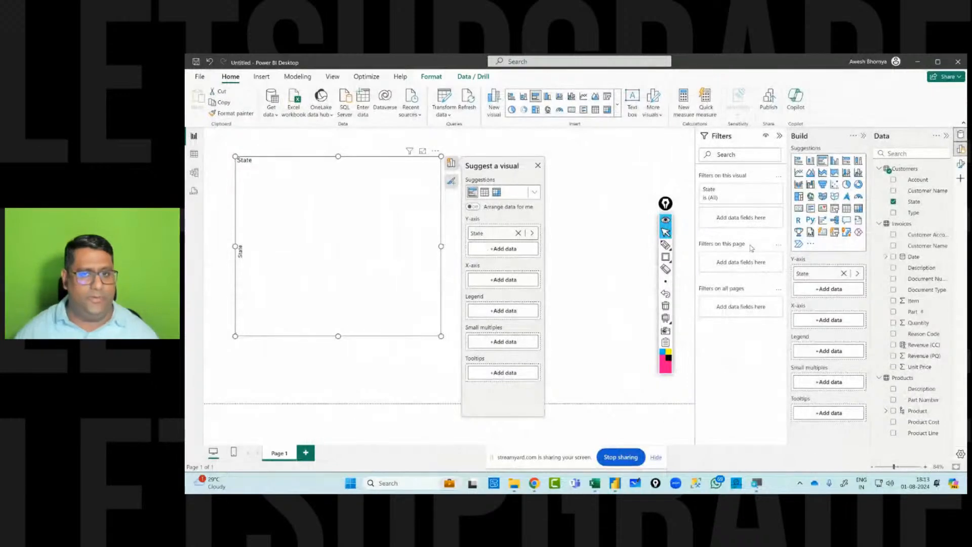
pyautogui.click(648, 208)
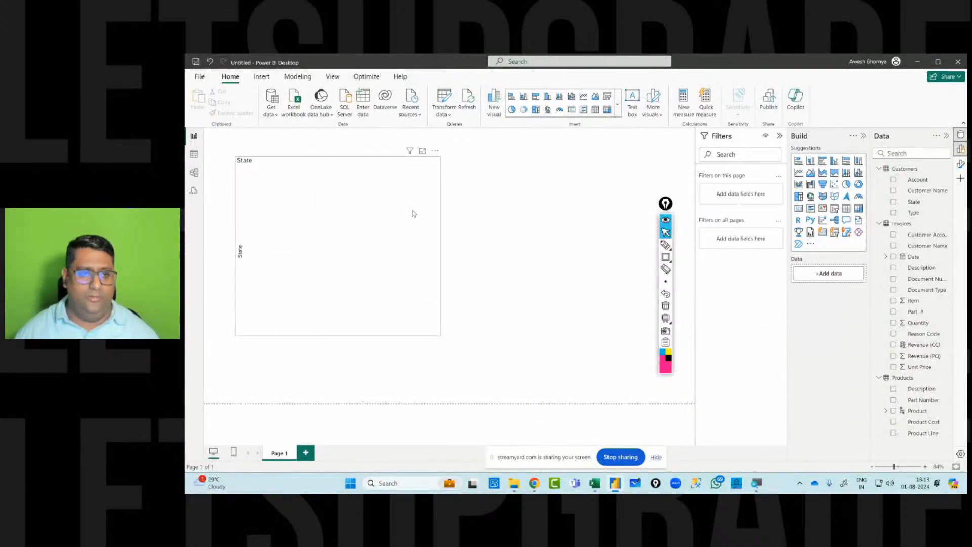
pyautogui.click(413, 213)
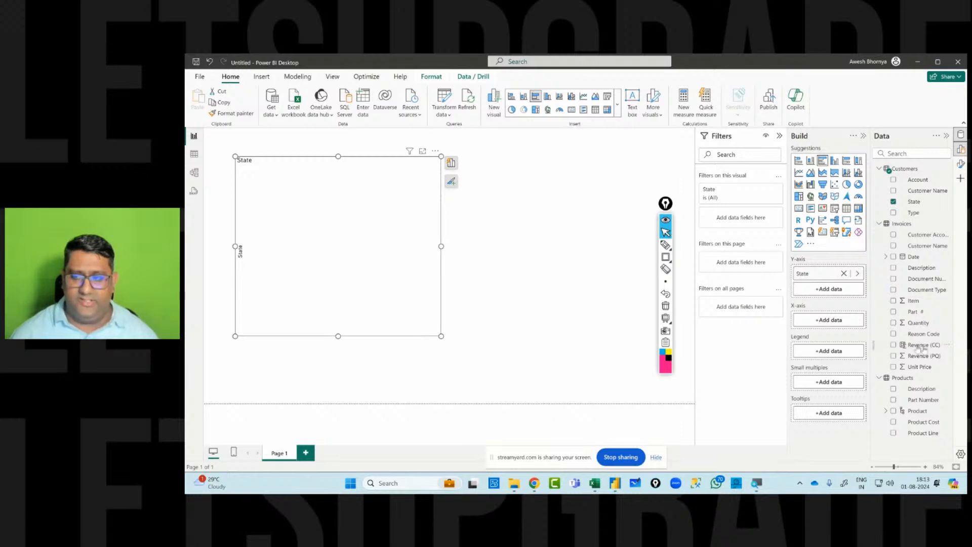
# - Handwrite "Profit" with the annotation pen on the blank area beside the State chart and underline it
pyautogui.click(666, 245)
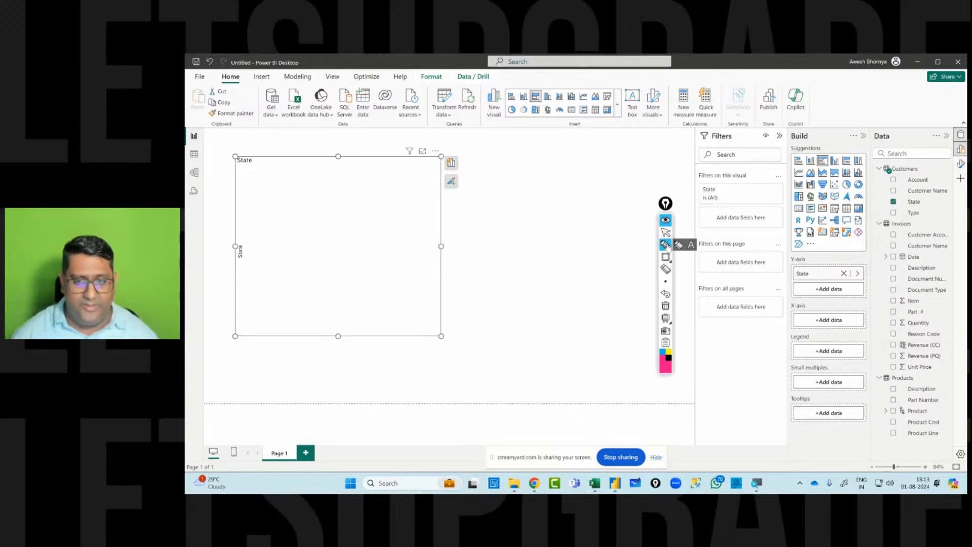
pyautogui.moveTo(486, 254)
pyautogui.mouseDown()
pyautogui.moveTo(501, 293)
pyautogui.moveTo(524, 261)
pyautogui.moveTo(543, 266)
pyautogui.moveTo(553, 239)
pyautogui.moveTo(581, 234)
pyautogui.mouseUp()
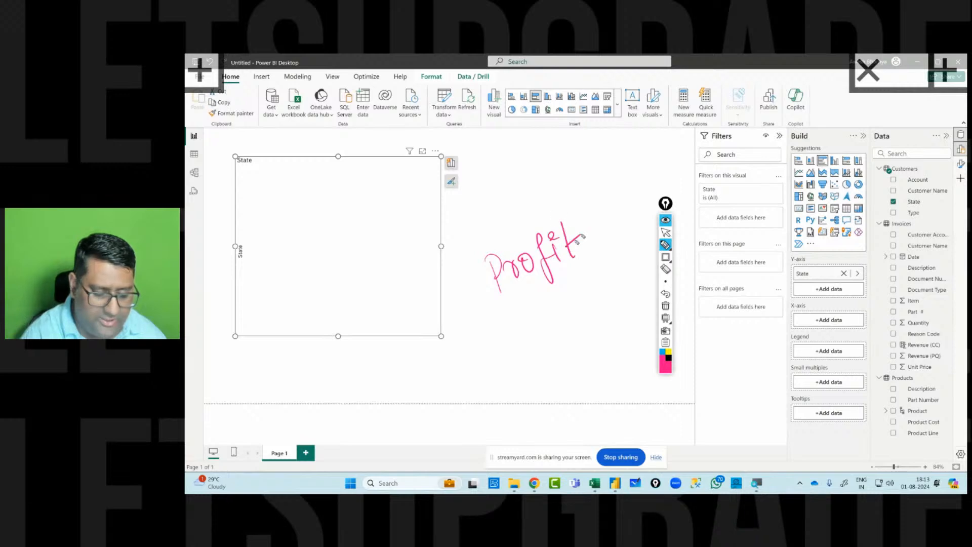
pyautogui.moveTo(478, 329); pyautogui.dragTo(612, 258)
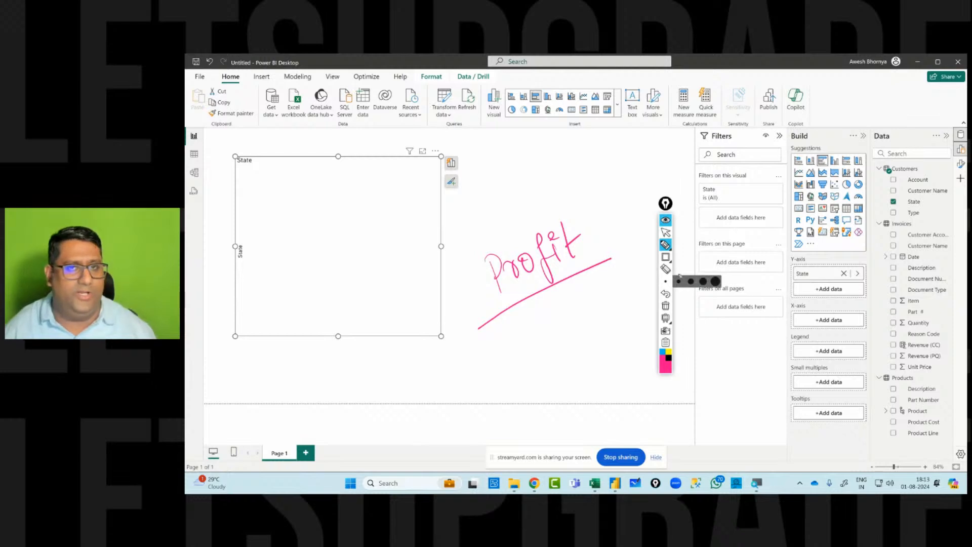
# - Handwrite the profit formula "= Sales Rev - Cost" beneath "Profit" with the annotation pen, and clear all the handwriting
pyautogui.click(668, 233)
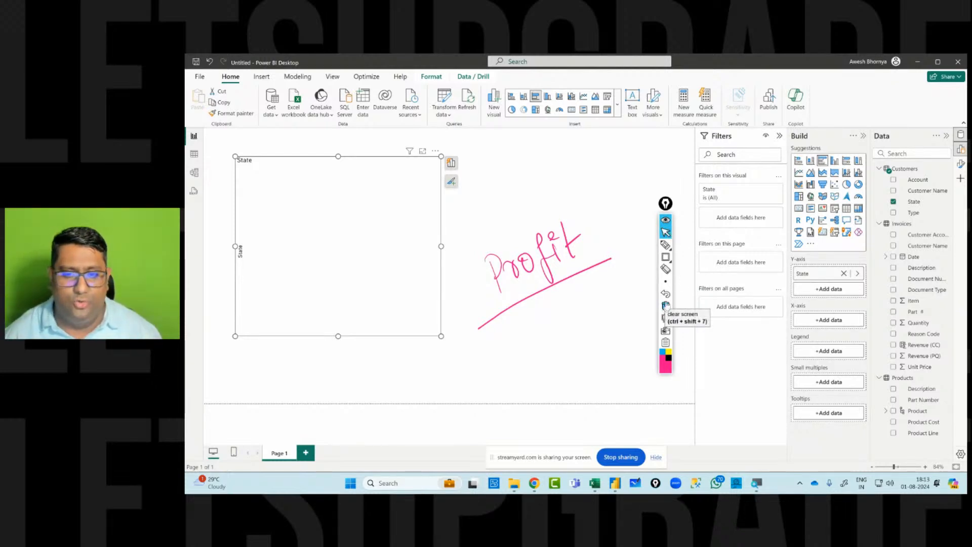
pyautogui.click(666, 246)
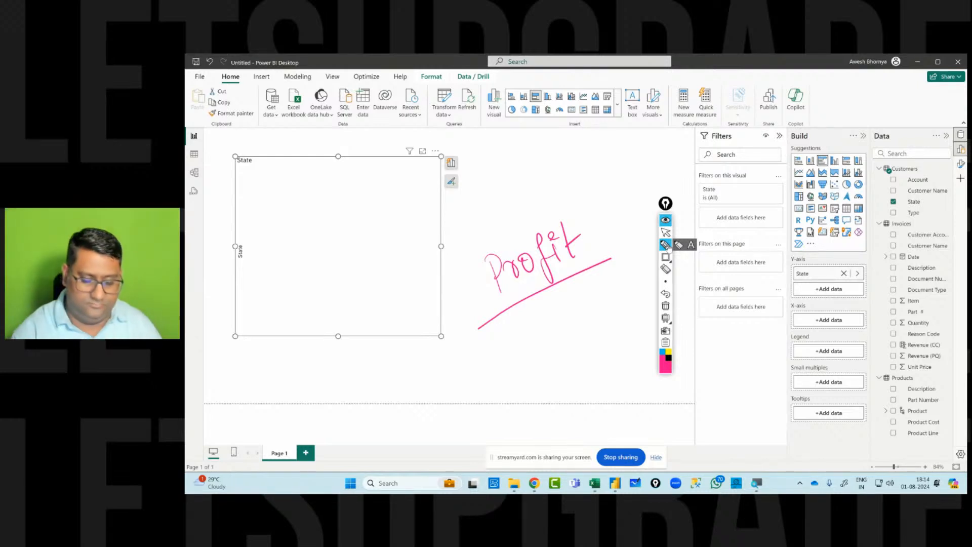
pyautogui.moveTo(501, 349)
pyautogui.mouseDown()
pyautogui.moveTo(519, 336)
pyautogui.moveTo(528, 346)
pyautogui.mouseUp()
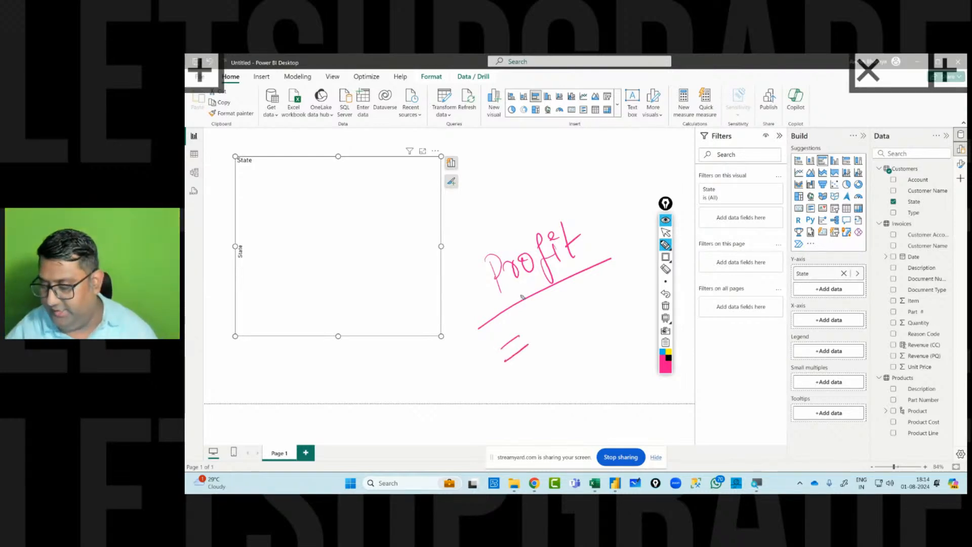
pyautogui.moveTo(540, 310); pyautogui.dragTo(535, 349)
pyautogui.moveTo(554, 324)
pyautogui.mouseDown()
pyautogui.moveTo(549, 338)
pyautogui.moveTo(581, 320)
pyautogui.mouseUp()
pyautogui.moveTo(562, 376)
pyautogui.mouseDown()
pyautogui.moveTo(554, 354)
pyautogui.moveTo(571, 367)
pyautogui.mouseUp()
pyautogui.moveTo(583, 348); pyautogui.dragTo(608, 327)
pyautogui.moveTo(611, 281); pyautogui.dragTo(608, 309)
pyautogui.moveTo(617, 299); pyautogui.dragTo(617, 309)
pyautogui.moveTo(634, 286)
pyautogui.mouseDown()
pyautogui.moveTo(628, 305)
pyautogui.moveTo(636, 301)
pyautogui.mouseUp()
pyautogui.moveTo(630, 288); pyautogui.dragTo(649, 279)
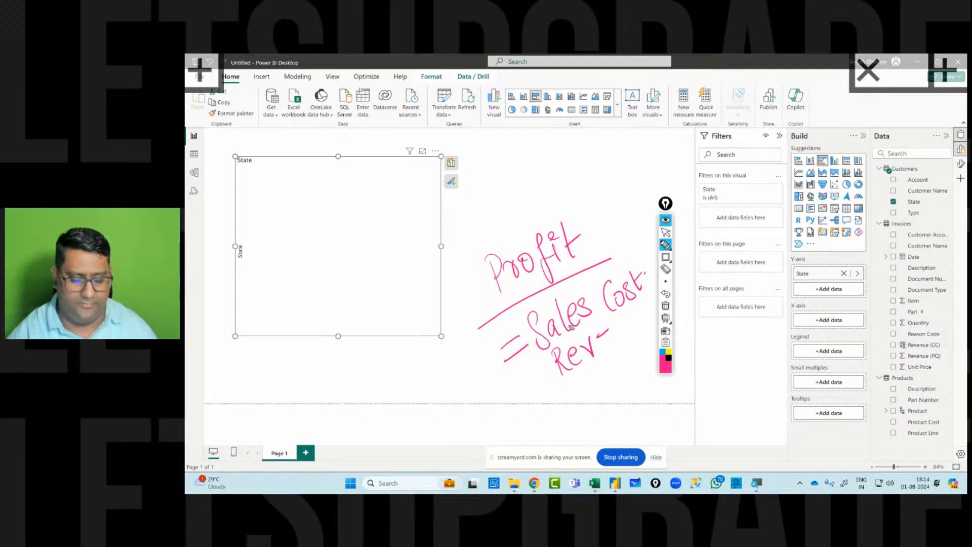
pyautogui.moveTo(585, 280); pyautogui.dragTo(586, 334)
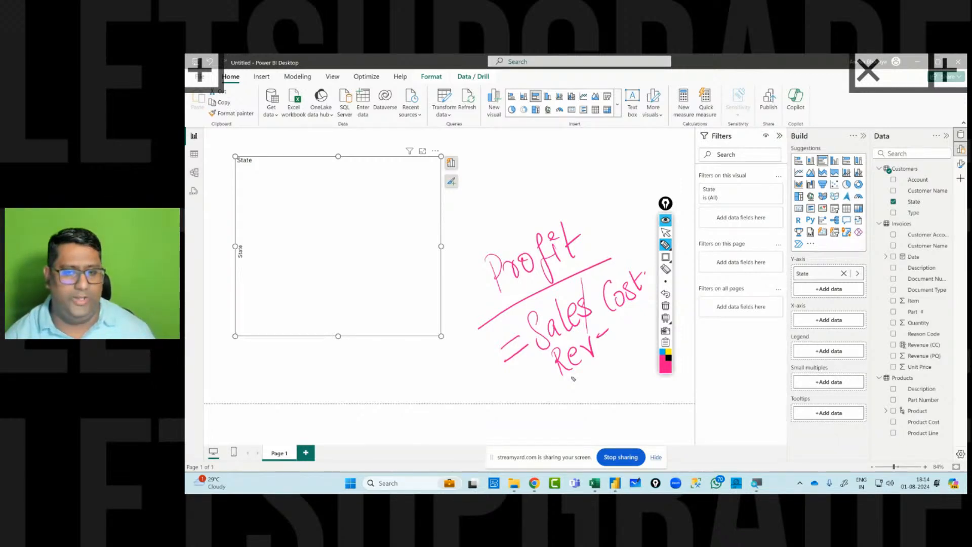
pyautogui.click(666, 306)
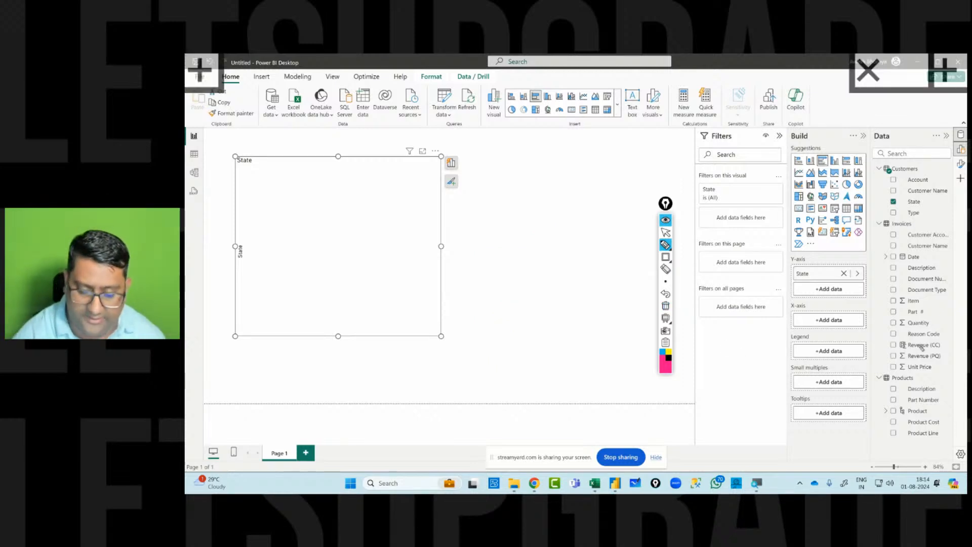
# - Mark Revenue (CC) and Revenue (PQ) with pen ticks, handwrite "Cost?" beside the fields, and circle Product Cost in the Products table
pyautogui.moveTo(944, 357); pyautogui.dragTo(960, 341)
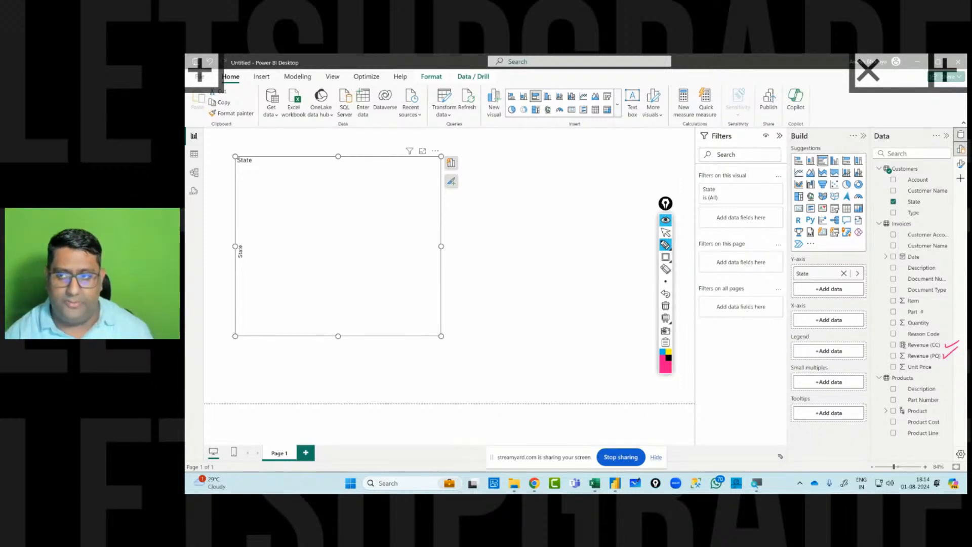
pyautogui.moveTo(740, 351)
pyautogui.mouseDown()
pyautogui.moveTo(733, 387)
pyautogui.moveTo(774, 355)
pyautogui.mouseUp()
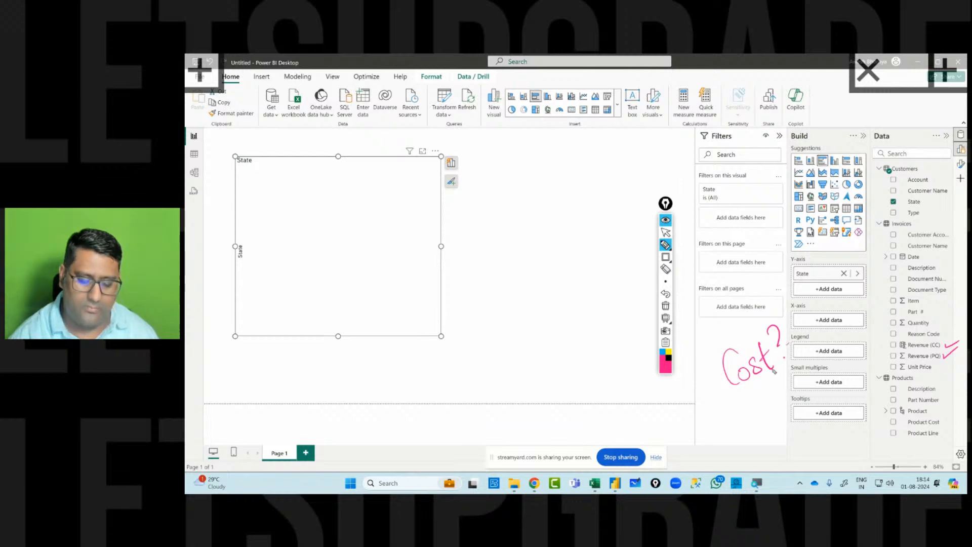
pyautogui.moveTo(939, 414)
pyautogui.mouseDown()
pyautogui.moveTo(942, 426)
pyautogui.moveTo(899, 422)
pyautogui.moveTo(946, 415)
pyautogui.mouseUp()
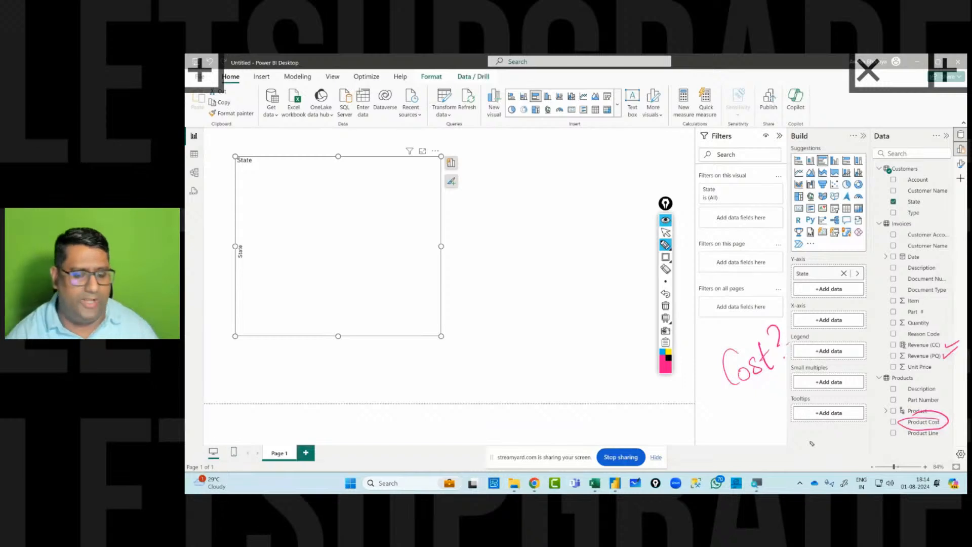
# - Handwrite "flattened" and "VLOOKUP" on the blank canvas with underlines, clear the annotations, and return to the normal pointer
pyautogui.moveTo(496, 282)
pyautogui.mouseDown()
pyautogui.moveTo(499, 311)
pyautogui.moveTo(555, 259)
pyautogui.moveTo(565, 272)
pyautogui.moveTo(606, 251)
pyautogui.mouseUp()
pyautogui.moveTo(499, 338); pyautogui.dragTo(642, 250)
pyautogui.moveTo(561, 310)
pyautogui.mouseDown()
pyautogui.moveTo(577, 335)
pyautogui.moveTo(590, 321)
pyautogui.mouseUp()
pyautogui.moveTo(570, 361)
pyautogui.mouseDown()
pyautogui.moveTo(616, 349)
pyautogui.moveTo(650, 308)
pyautogui.mouseUp()
pyautogui.moveTo(578, 389); pyautogui.dragTo(680, 319)
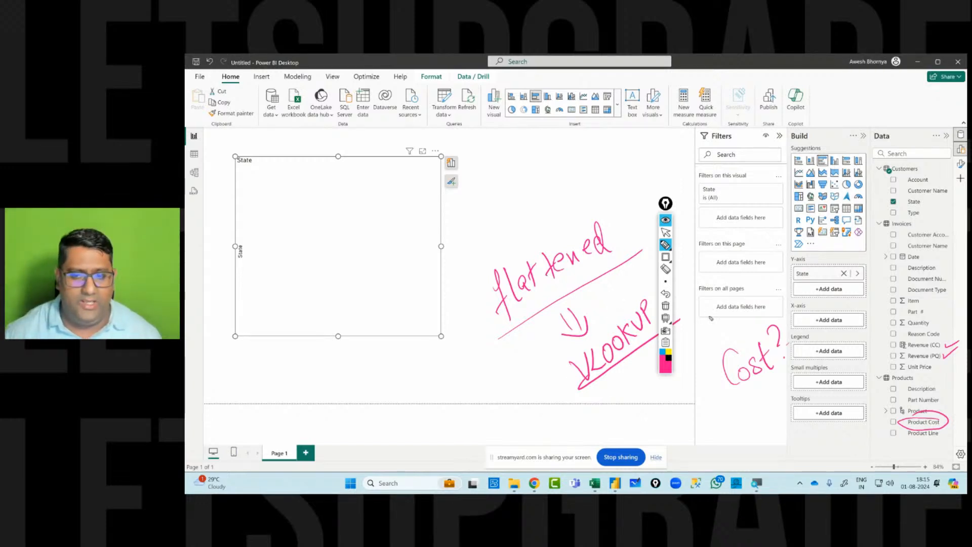
pyautogui.click(666, 306)
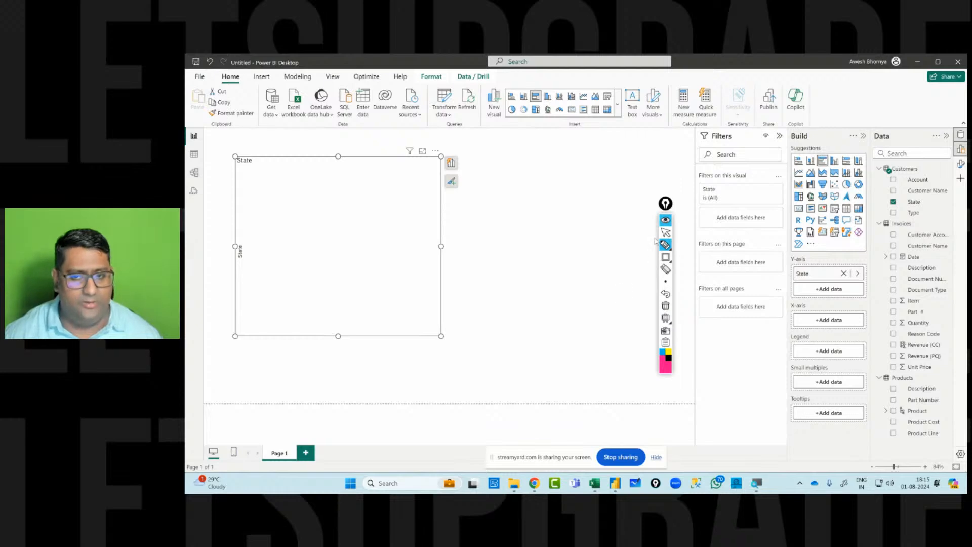
pyautogui.click(665, 232)
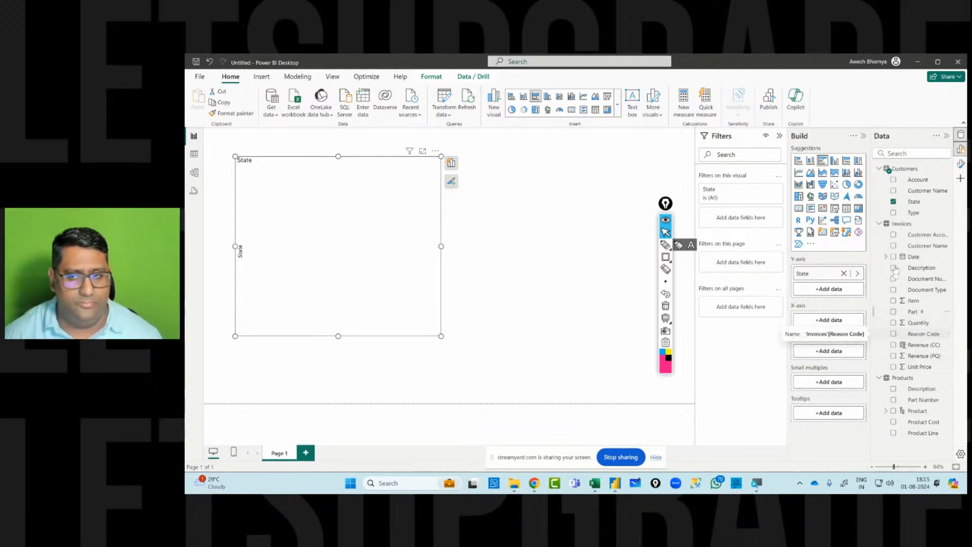
# - Add a calculated column to the Invoices table and begin its formula as Cost (CC) = Invoices[Quantity] *
pyautogui.click(902, 226)
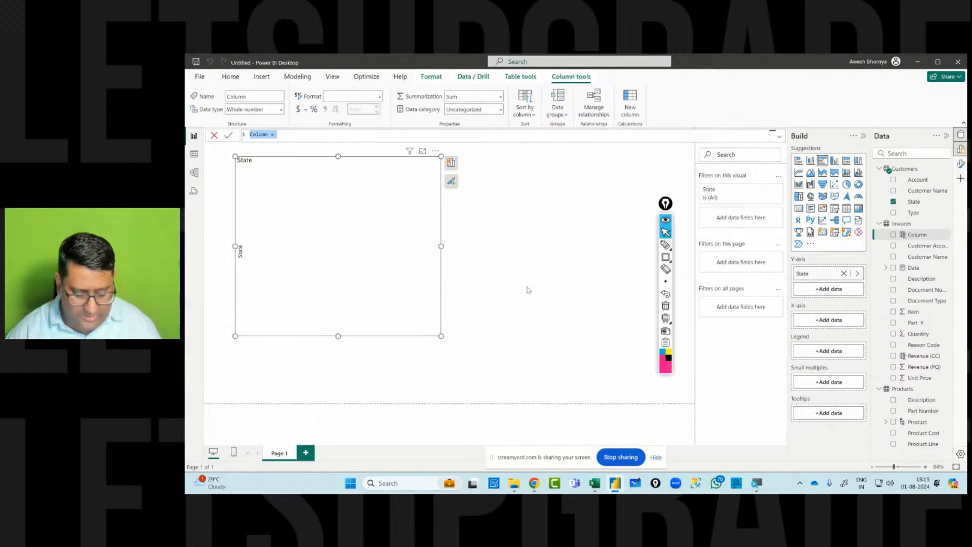
pyautogui.write('P')
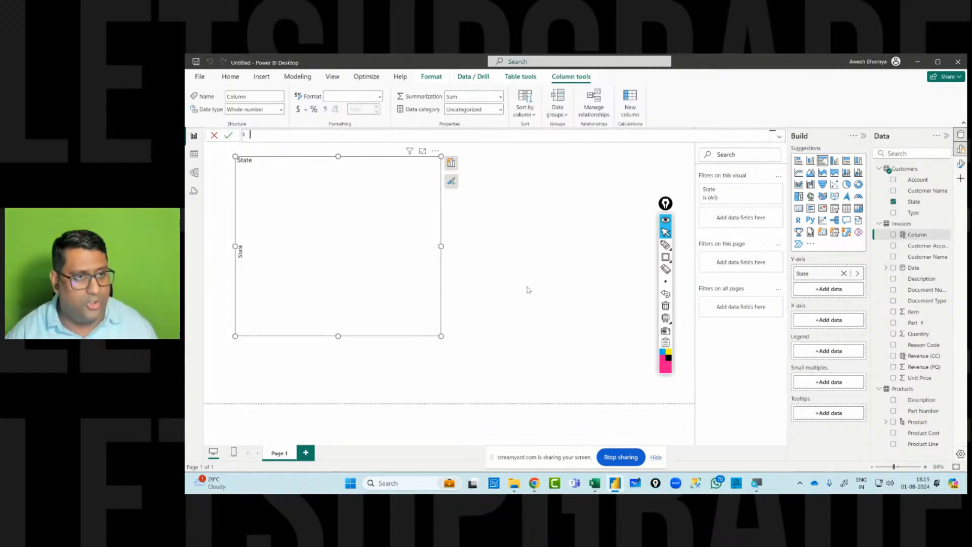
pyautogui.write('Cos')
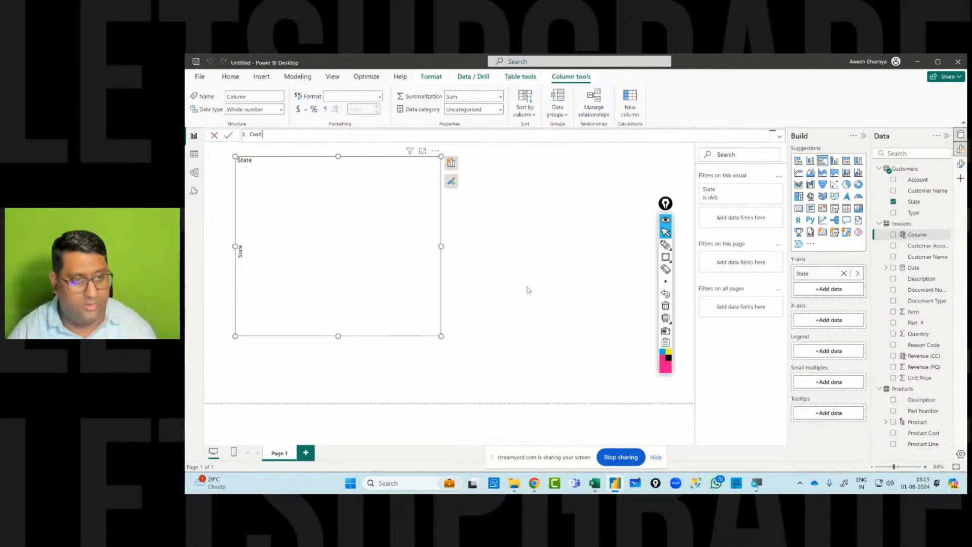
pyautogui.write('t ')
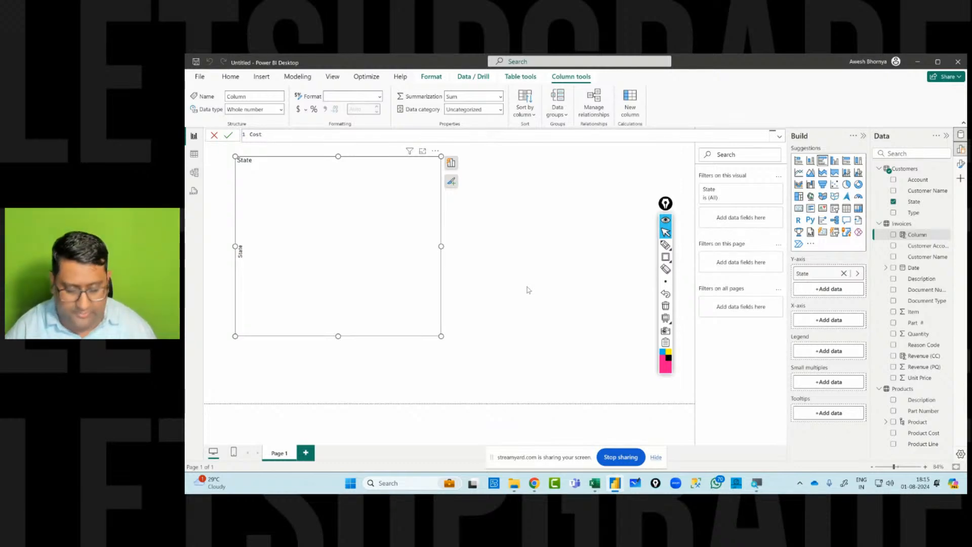
pyautogui.write(' (CC) ')
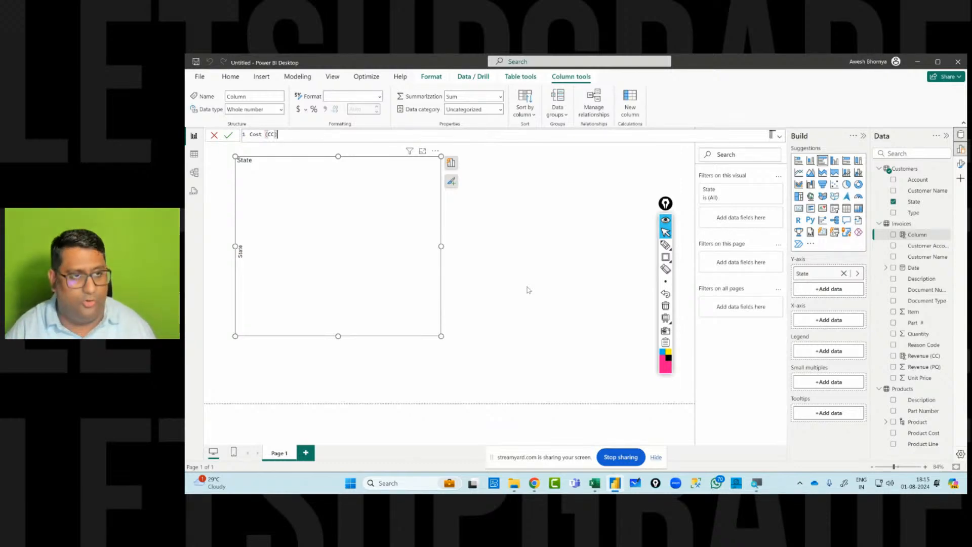
pyautogui.write('=')
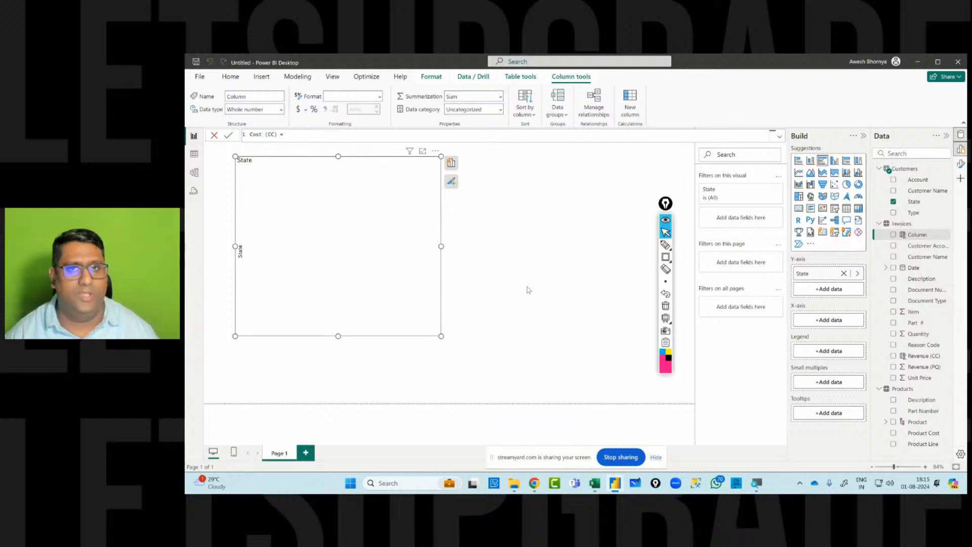
pyautogui.write(' Invoices[Quantity]')
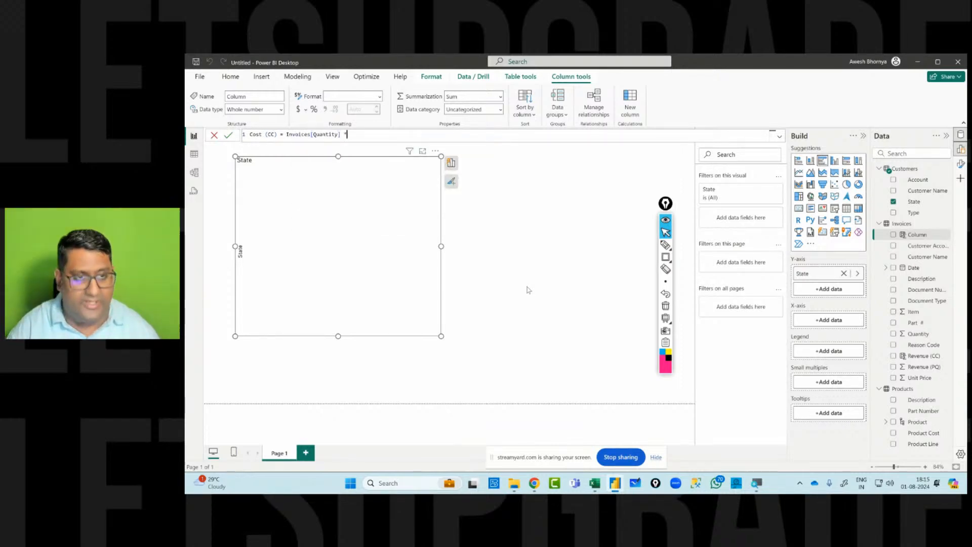
pyautogui.write(' * pro')
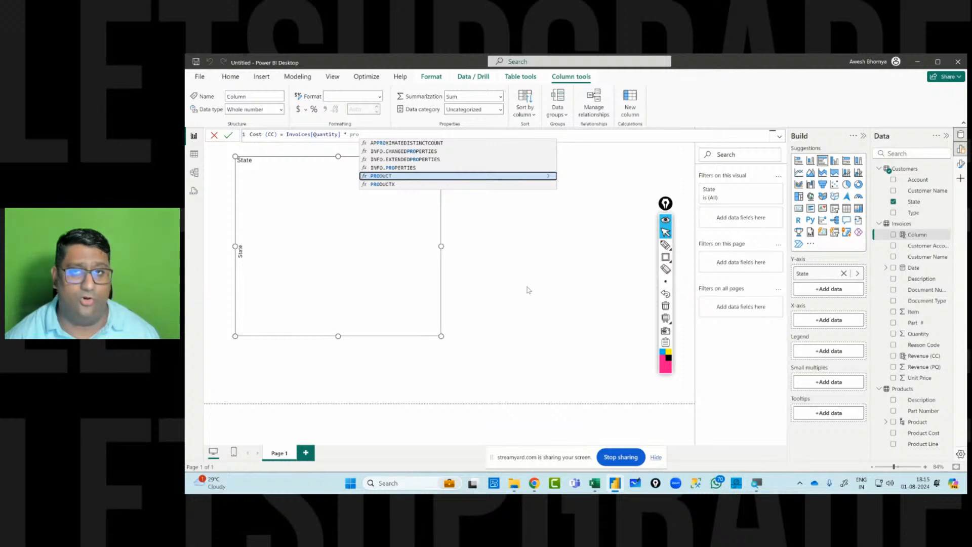
pyautogui.press('BackSpace')
pyautogui.press('BackSpace')
pyautogui.press('BackSpace')
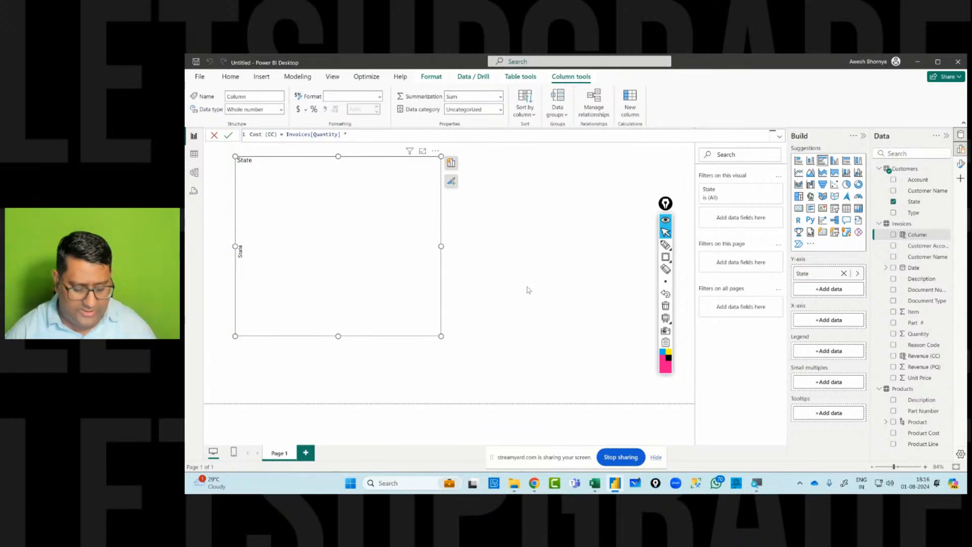
# - Insert the RELATED function after the multiplication sign in the Cost (CC) formula
pyautogui.write('re')
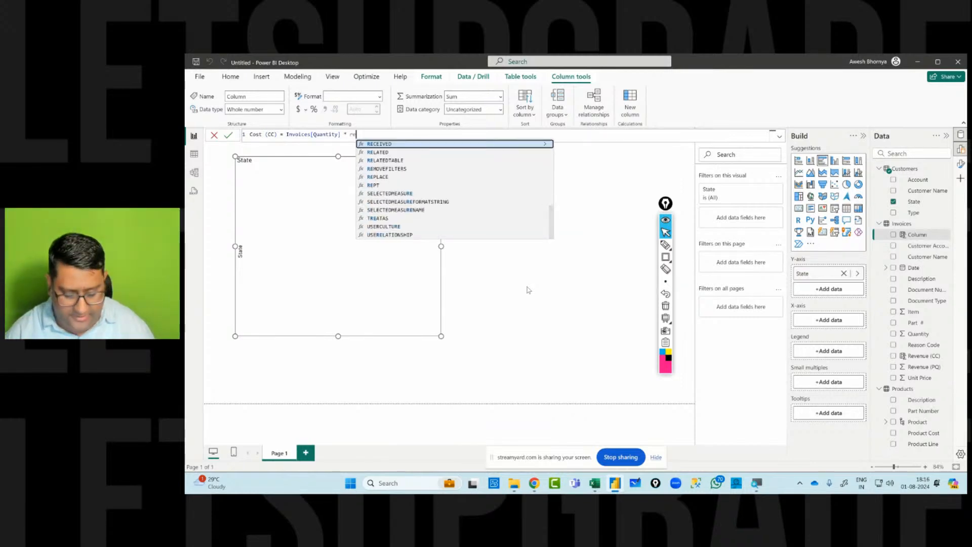
pyautogui.write('l')
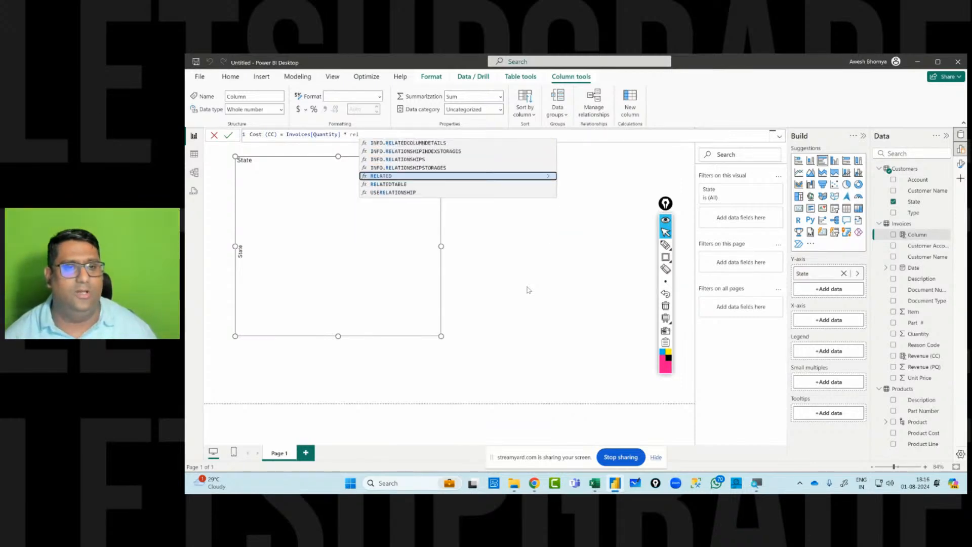
pyautogui.click(414, 177)
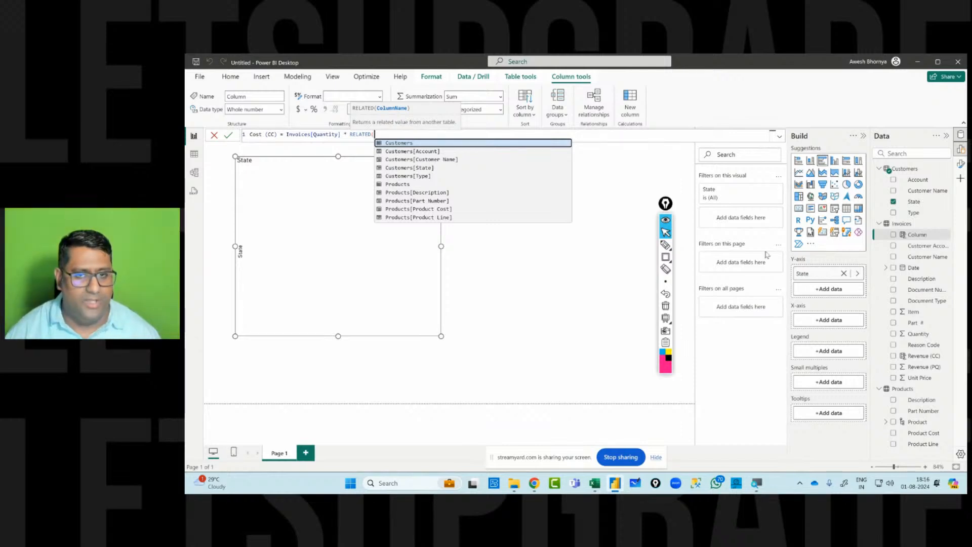
# - Draw a pen arrow from RELATED to the handwritten, underlined word "Relationships", clear the annotations, and return to the normal pointer
pyautogui.click(665, 246)
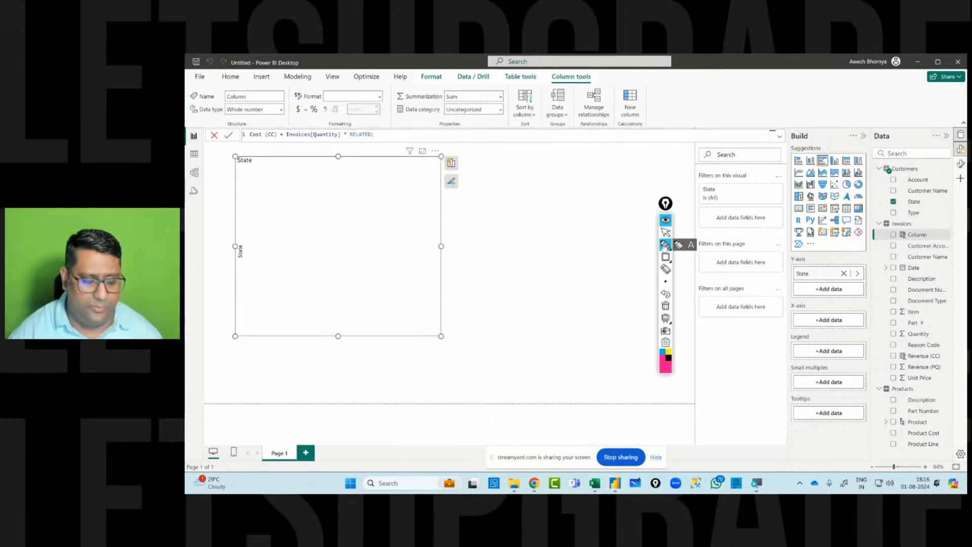
pyautogui.moveTo(358, 143)
pyautogui.mouseDown()
pyautogui.moveTo(389, 235)
pyautogui.moveTo(401, 227)
pyautogui.moveTo(401, 268)
pyautogui.moveTo(417, 272)
pyautogui.moveTo(458, 243)
pyautogui.moveTo(526, 222)
pyautogui.moveTo(524, 200)
pyautogui.moveTo(541, 213)
pyautogui.moveTo(417, 293)
pyautogui.moveTo(582, 212)
pyautogui.mouseUp()
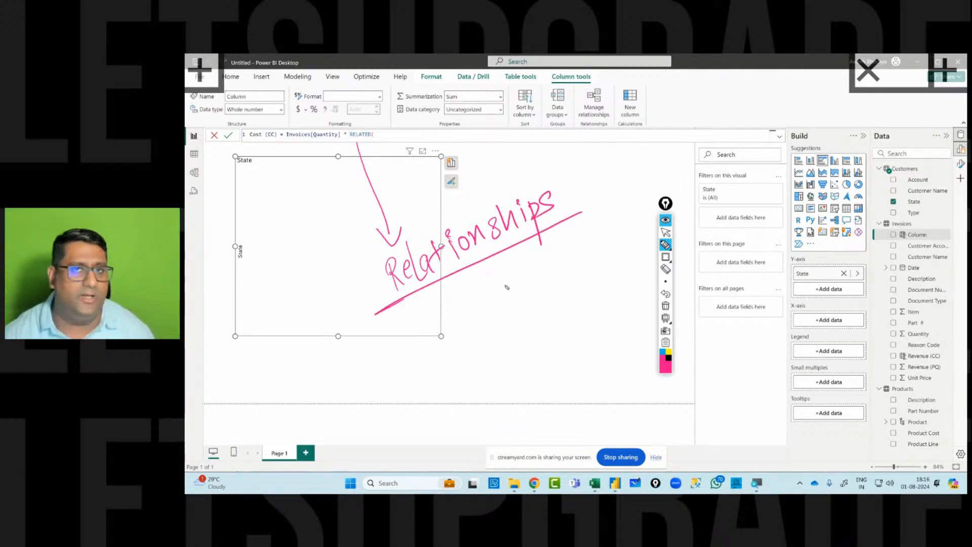
pyautogui.click(665, 306)
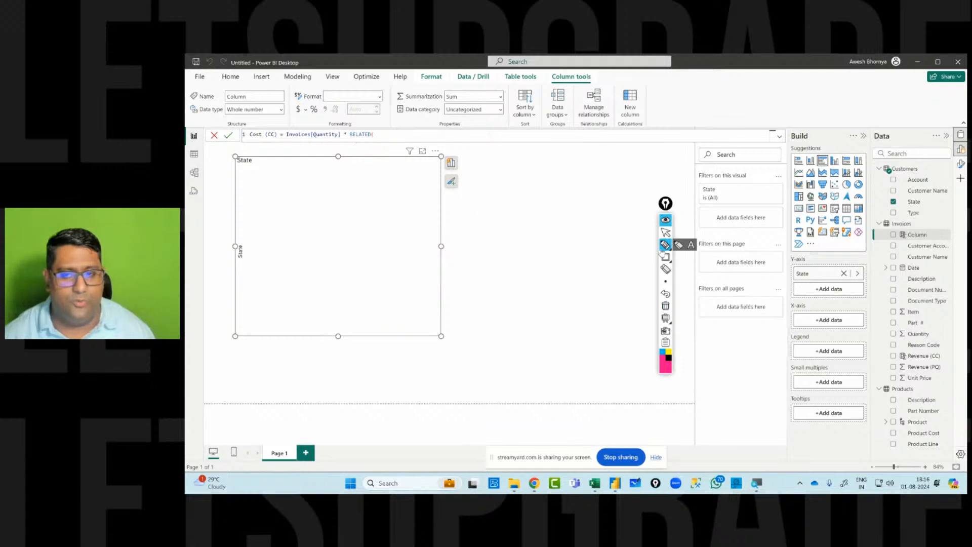
pyautogui.click(665, 233)
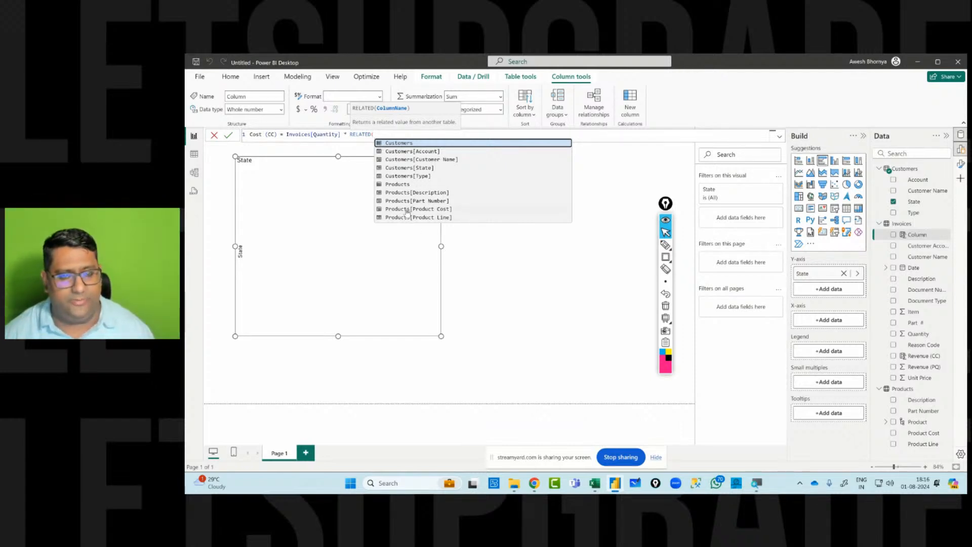
# - Complete the RELATED argument with Products[Product Cost] and commit the Cost (CC) column formula
pyautogui.click(407, 212)
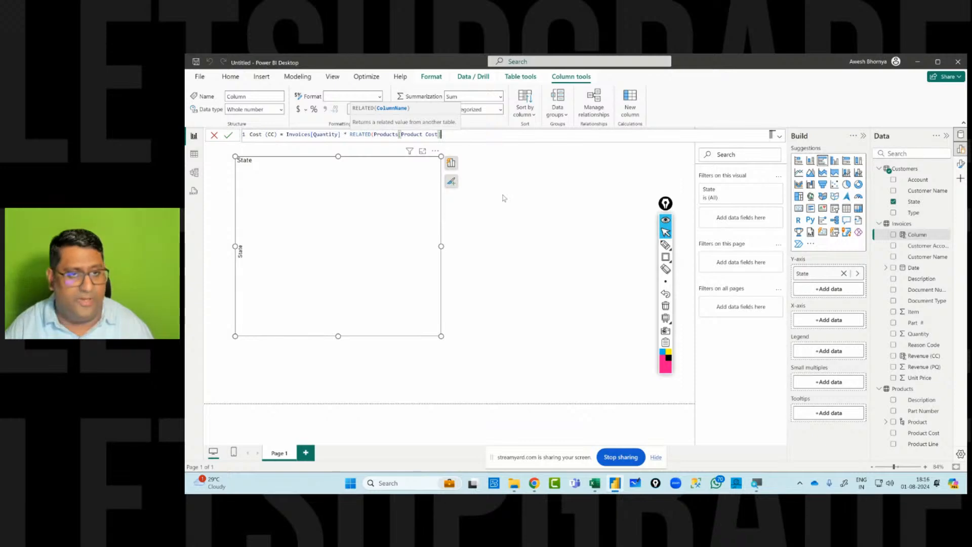
pyautogui.write(')')
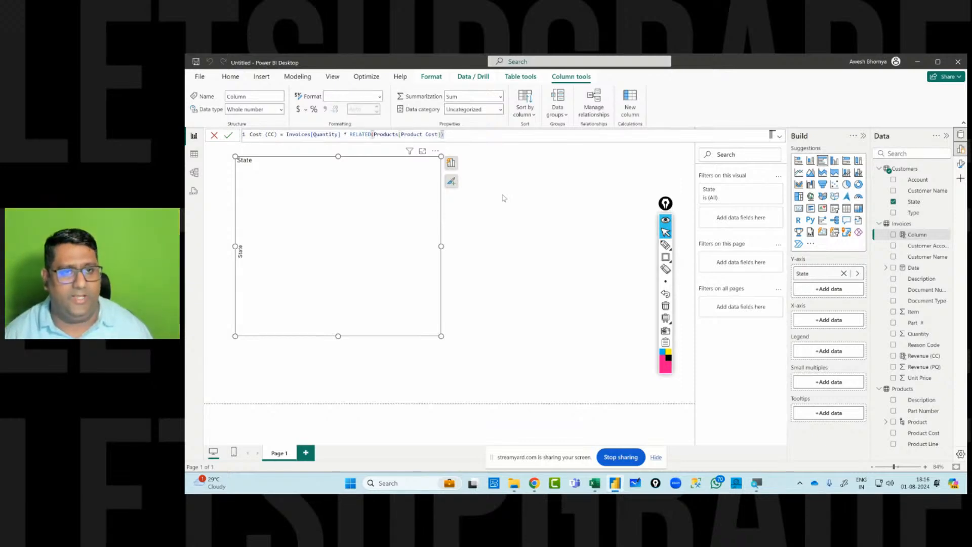
pyautogui.press('Return')
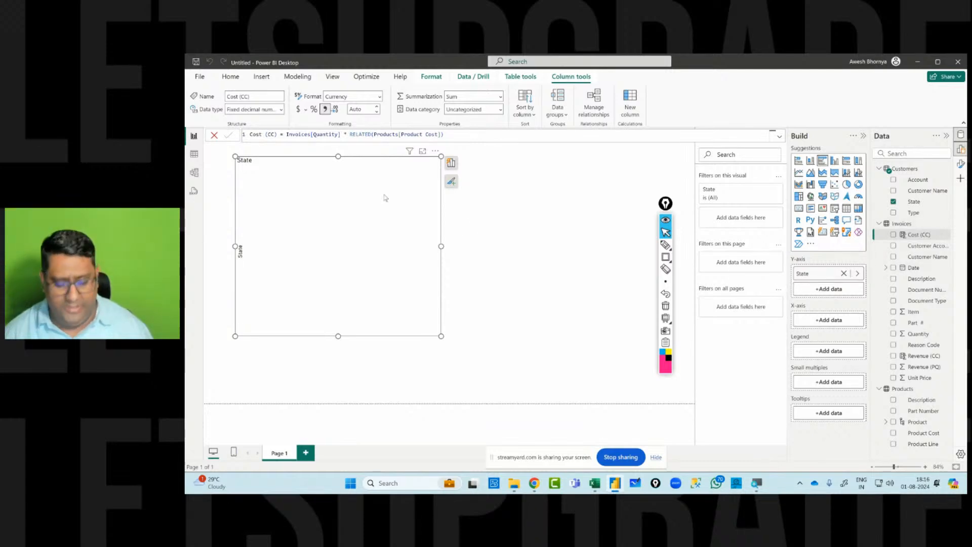
# - Replace the State bar chart with an empty table visual, position it near the page's upper left, and enlarge it
pyautogui.press('Delete')
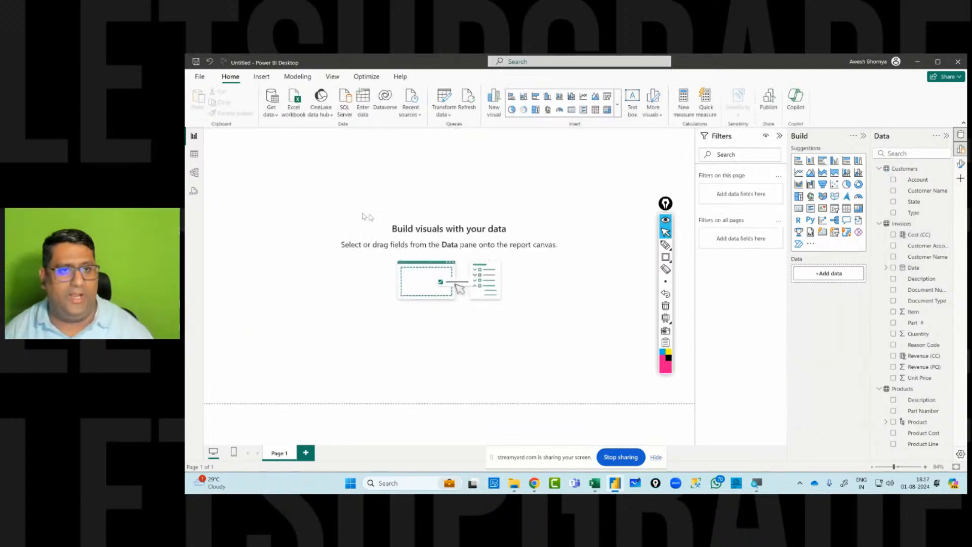
pyautogui.click(617, 109)
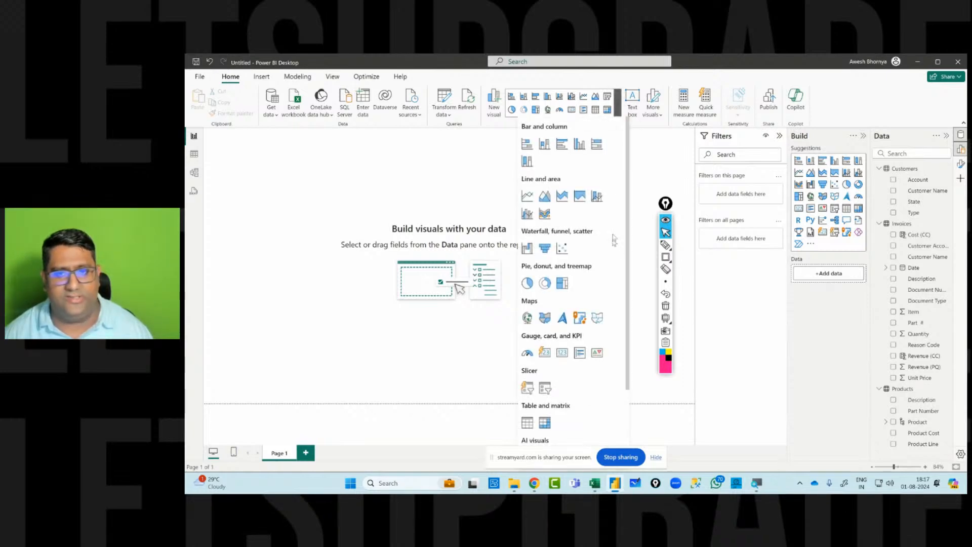
pyautogui.scroll(-3, 595, 181)
pyautogui.scroll(1, 595, 181)
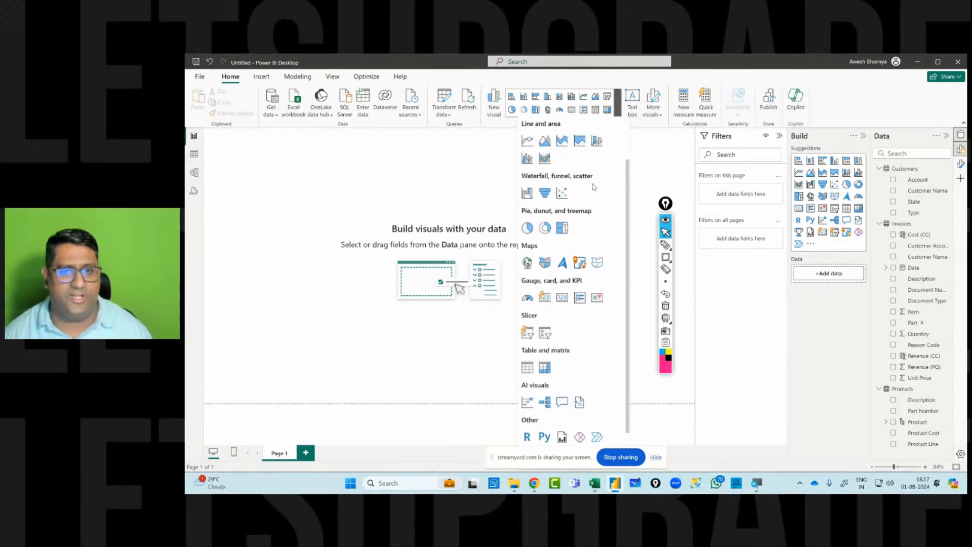
pyautogui.scroll(-2, 596, 213)
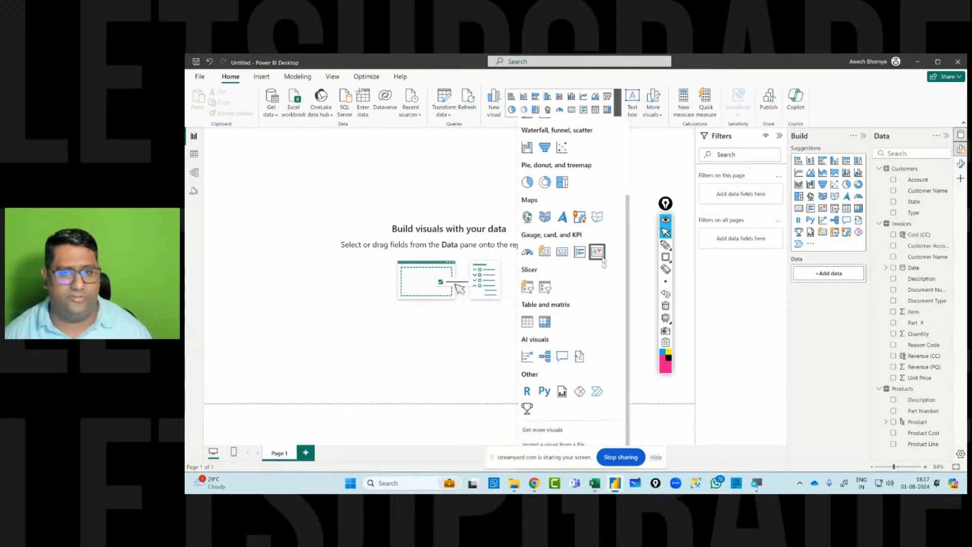
pyautogui.click(527, 322)
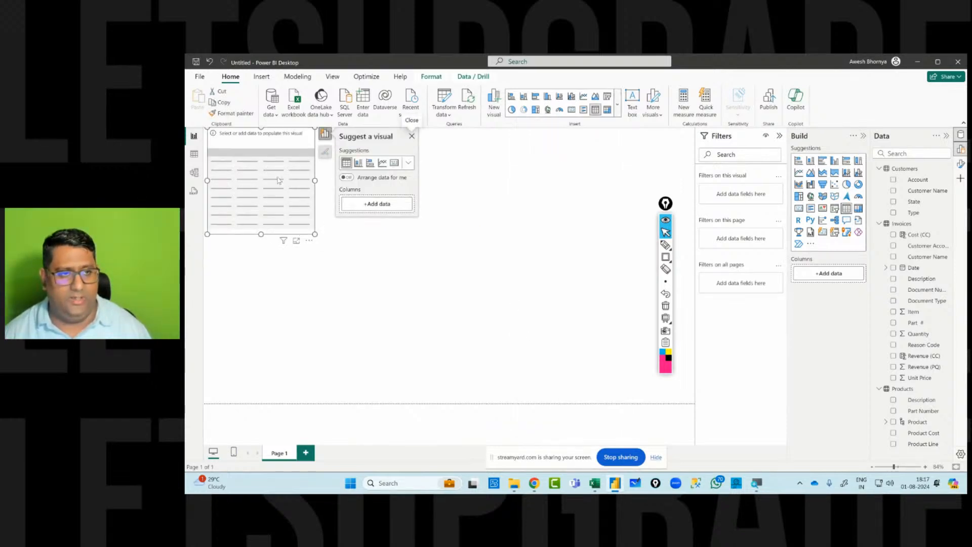
pyautogui.moveTo(332, 265); pyautogui.dragTo(438, 293)
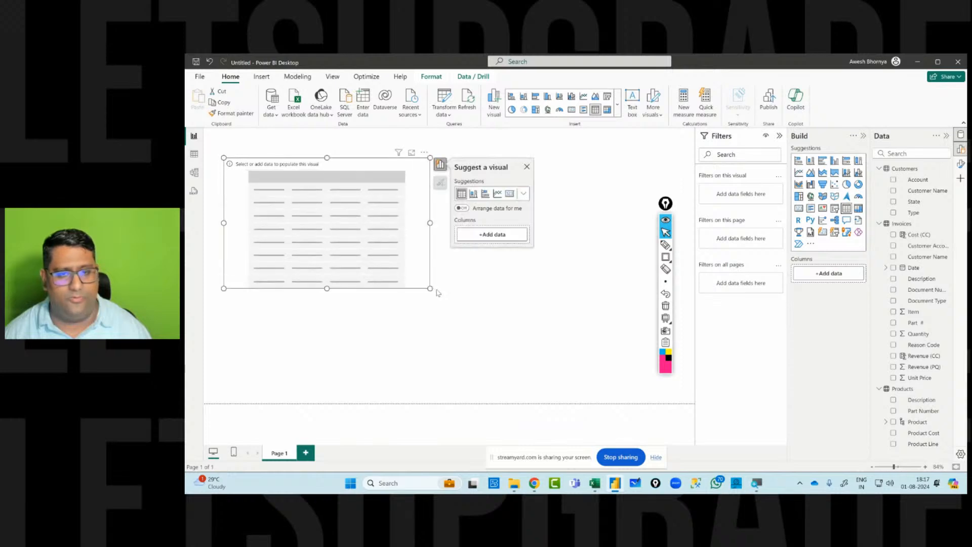
# - Add State from Customers and Revenue (CC) and Cost (CC) from Invoices as columns of the table visual
pyautogui.click(894, 201)
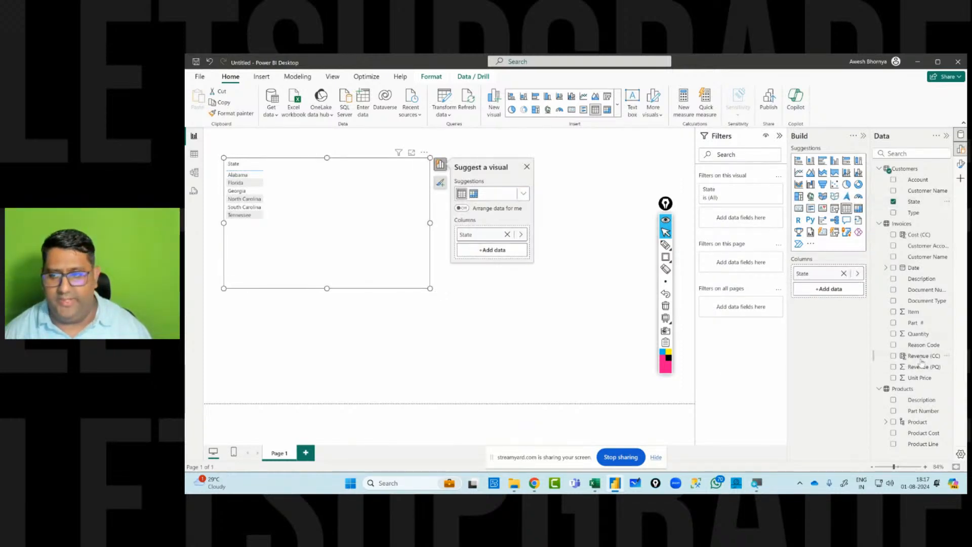
pyautogui.click(894, 356)
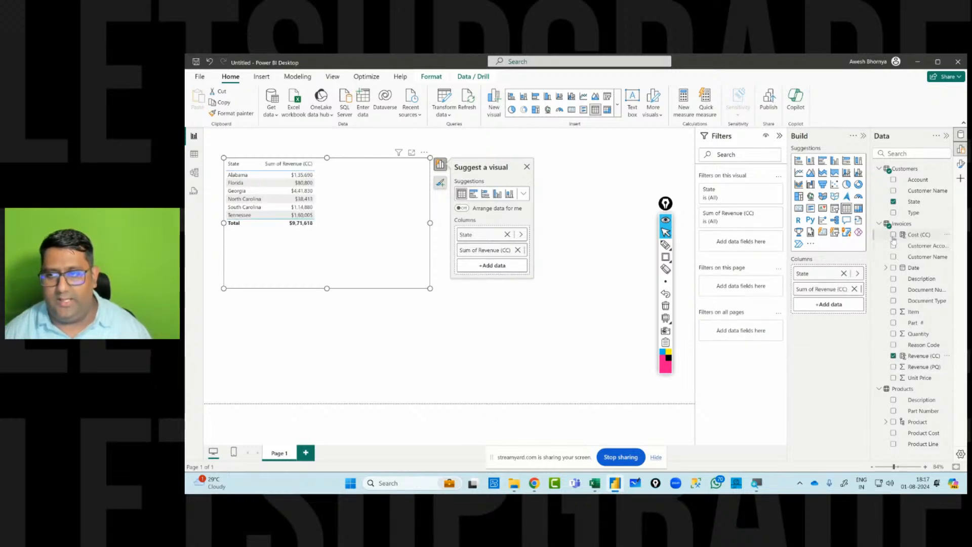
pyautogui.click(894, 235)
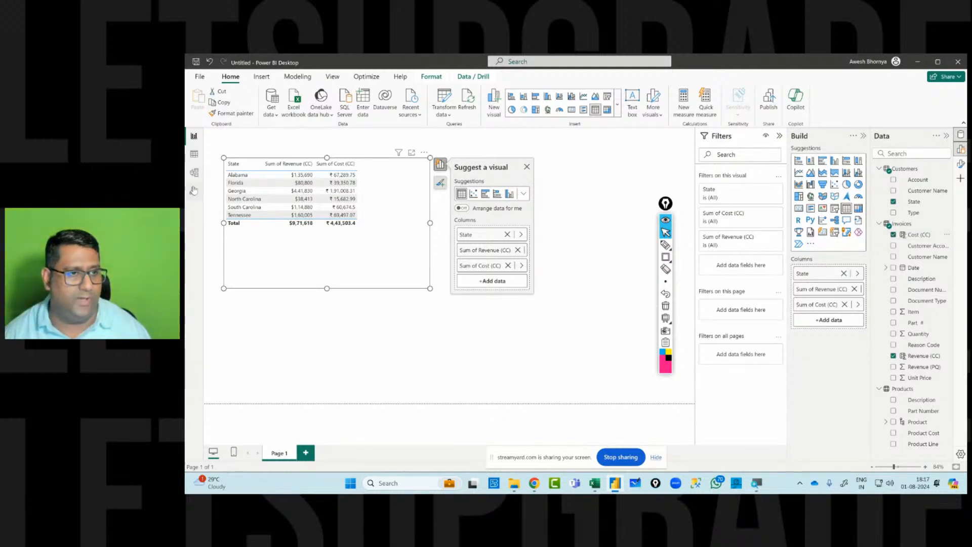
# - Format the Cost (CC) column of the Invoices data as dollar currency and return to the report
pyautogui.click(193, 155)
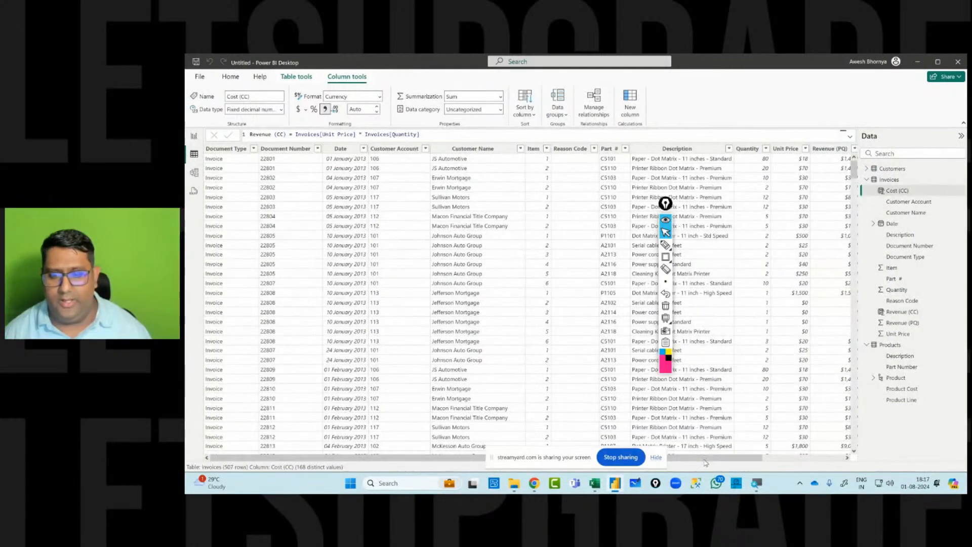
pyautogui.click(884, 191)
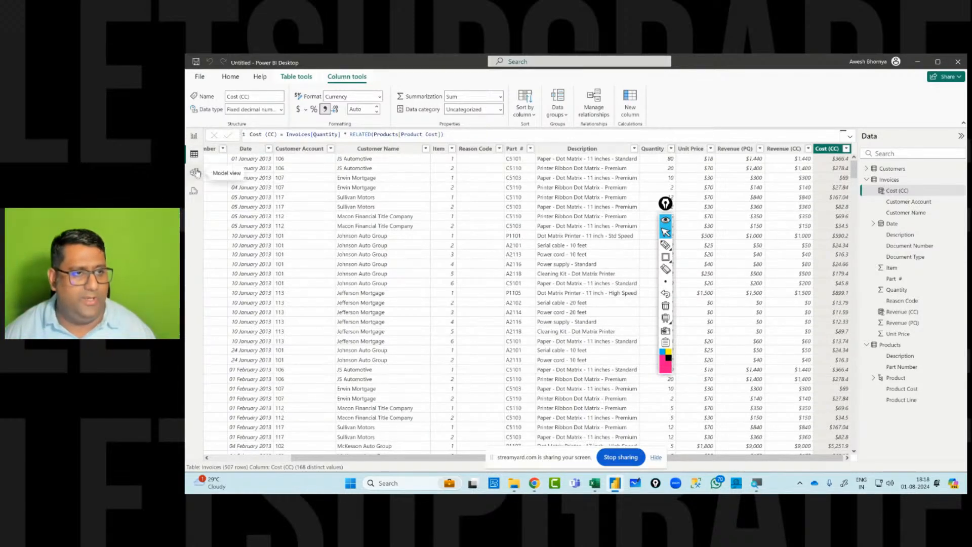
pyautogui.click(194, 135)
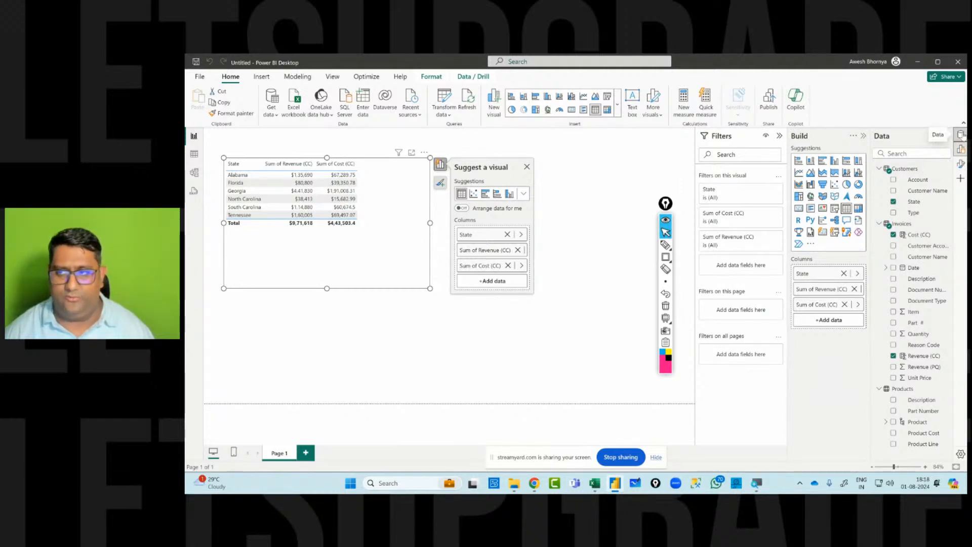
# - Set the table visual's global font size to 20 and widen the visual across most of the page
pyautogui.click(961, 134)
pyautogui.click(961, 149)
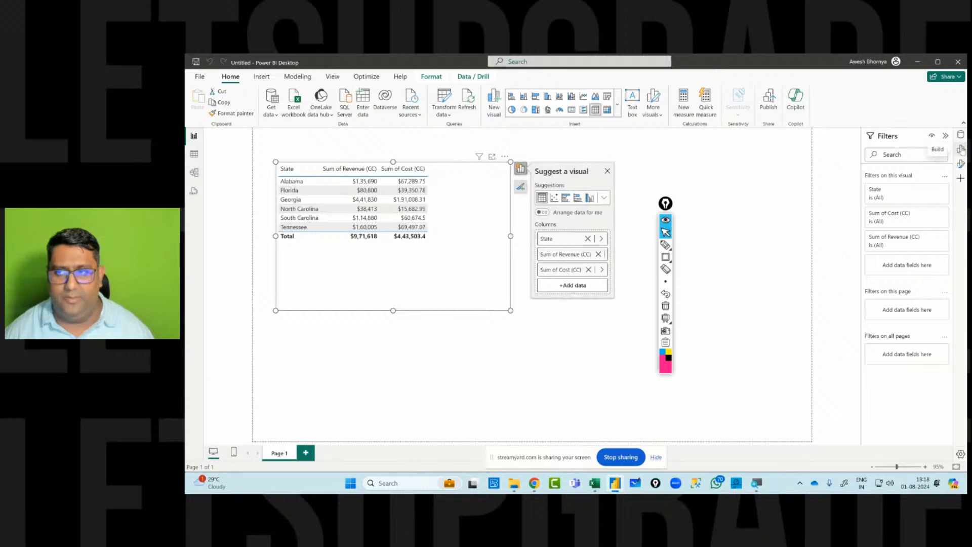
pyautogui.click(961, 149)
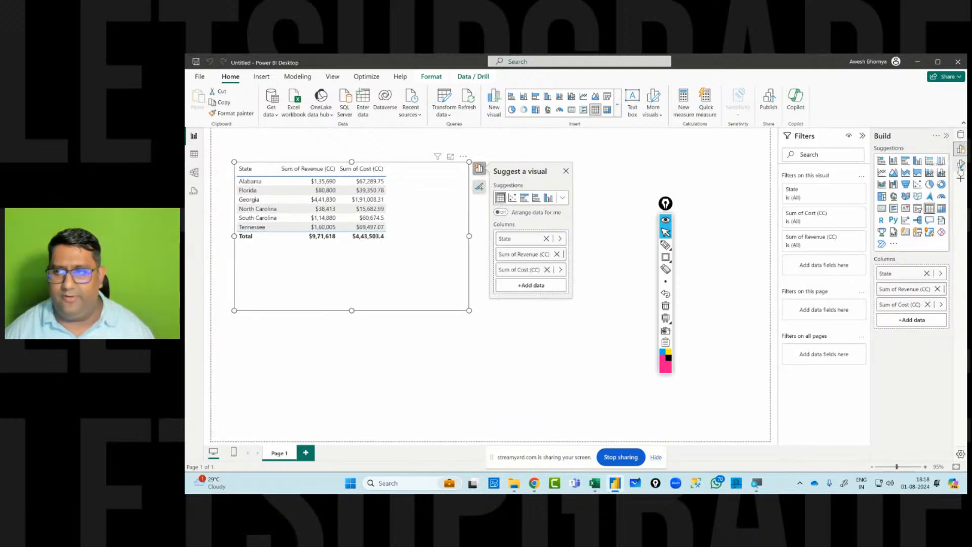
pyautogui.click(961, 166)
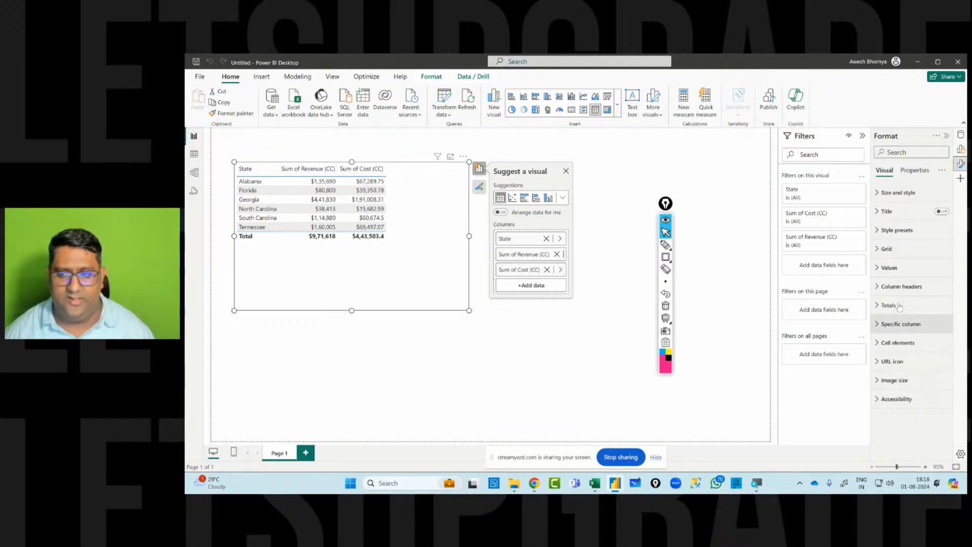
pyautogui.click(902, 152)
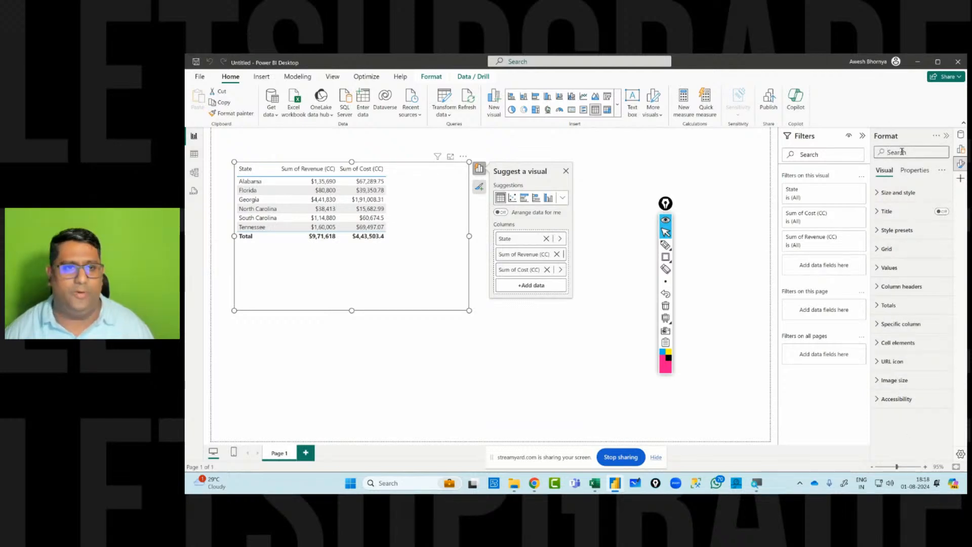
pyautogui.write('font')
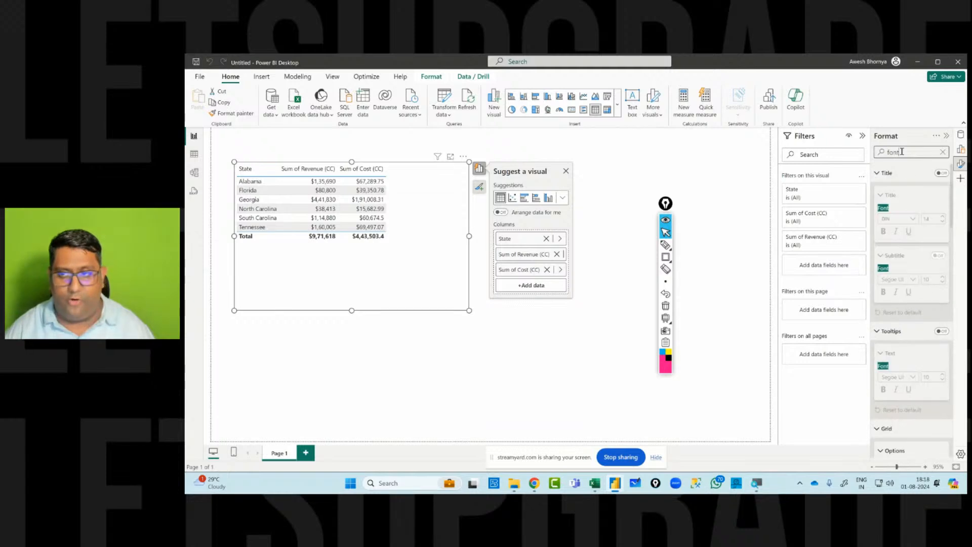
pyautogui.scroll(-5, 943, 341)
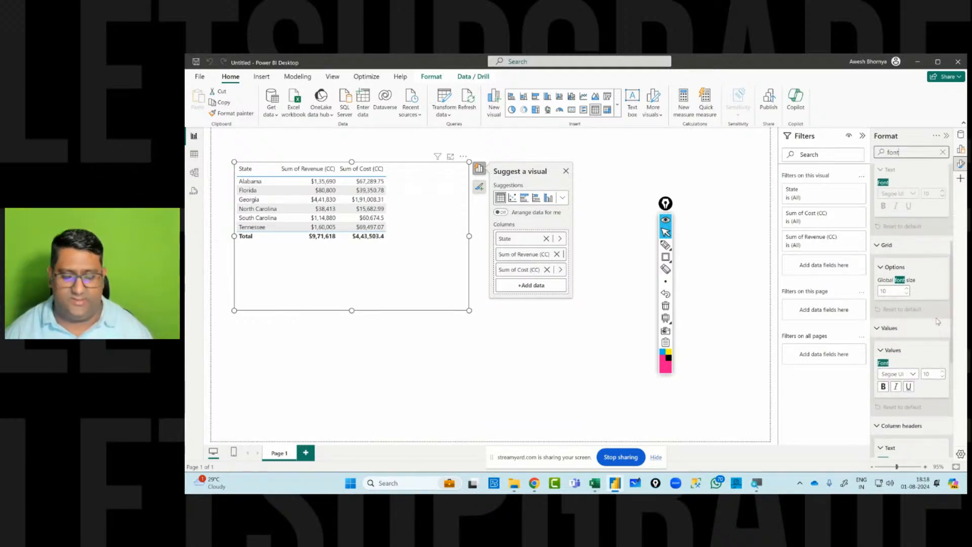
pyautogui.doubleClick(893, 292)
pyautogui.write('20')
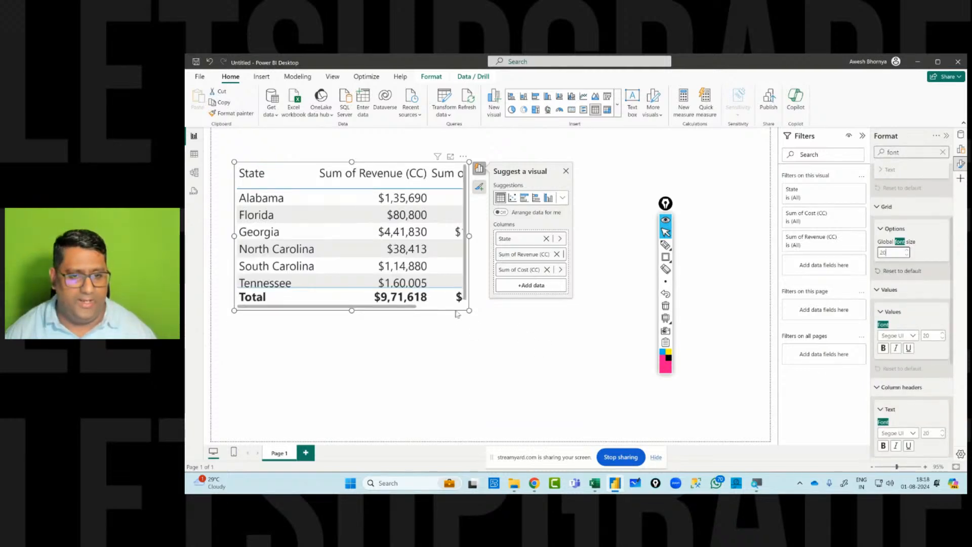
pyautogui.moveTo(470, 311); pyautogui.dragTo(760, 313)
# - Add another calculated column to the Invoices table and begin its formula as Profit =
pyautogui.click(961, 134)
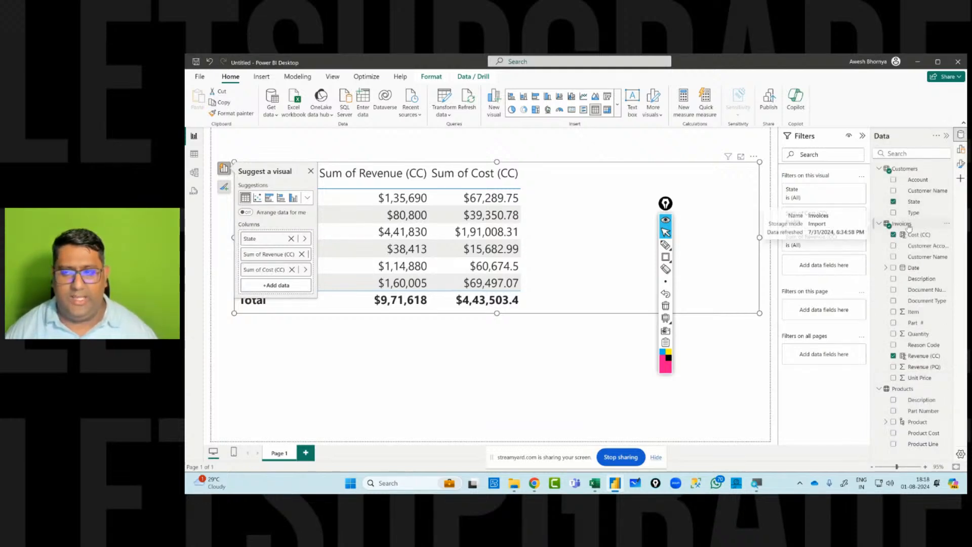
pyautogui.moveTo(665, 203); pyautogui.dragTo(769, 245)
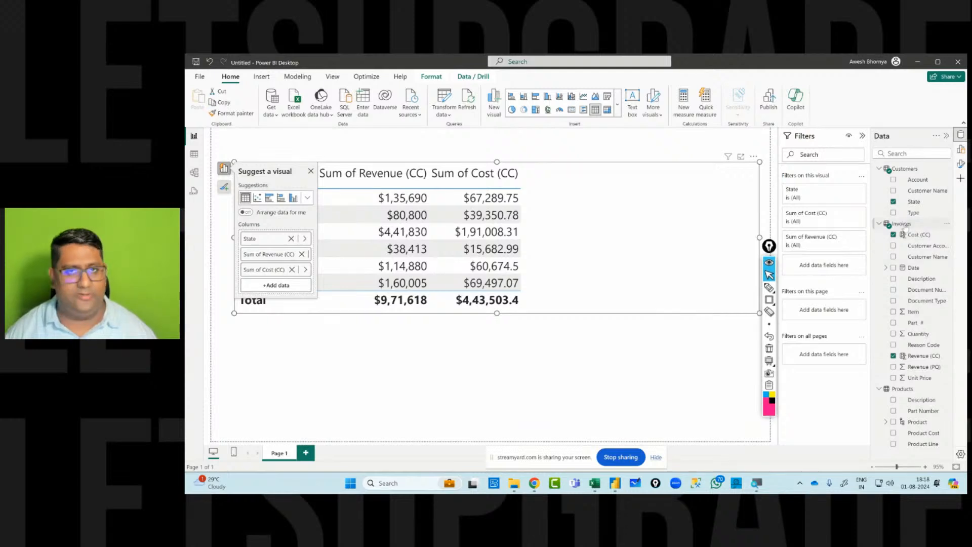
pyautogui.click(921, 357)
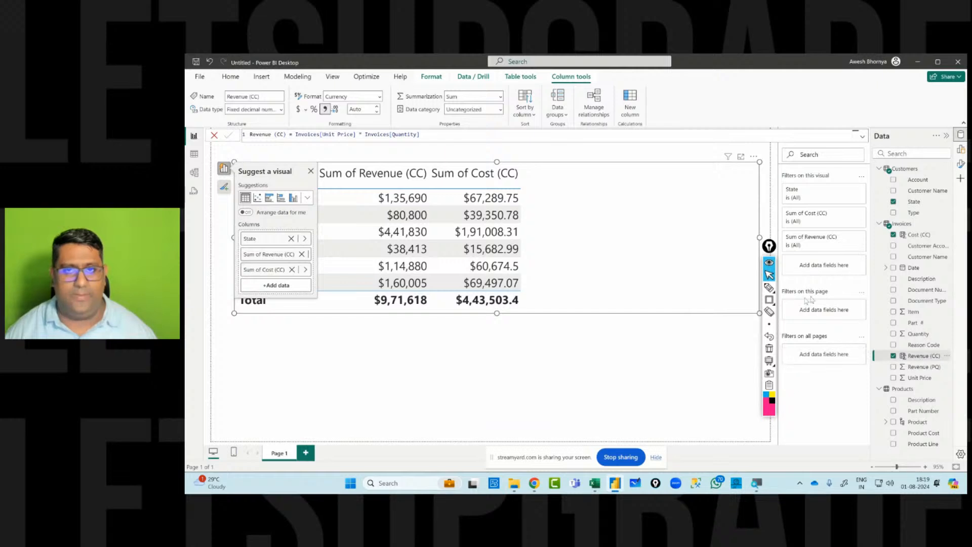
pyautogui.click(630, 107)
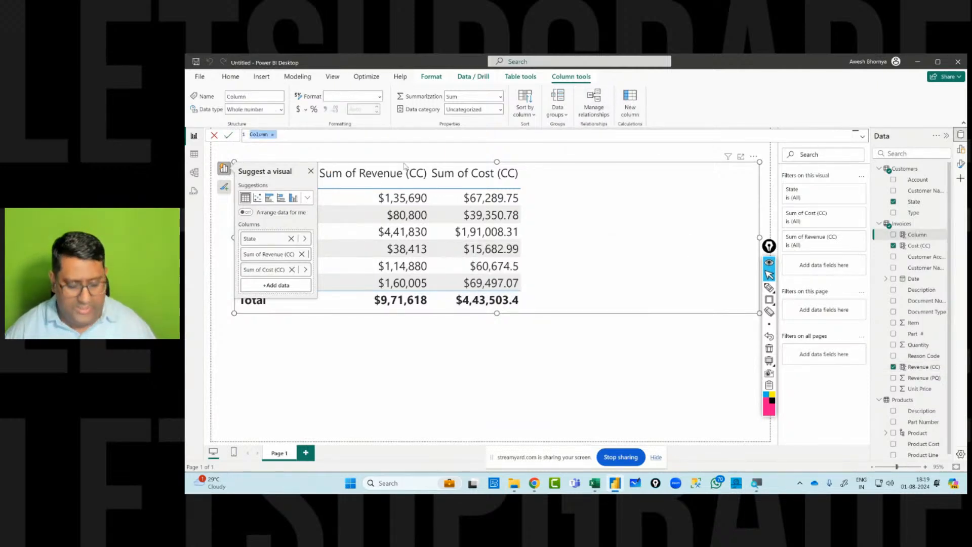
pyautogui.write('Profit ')
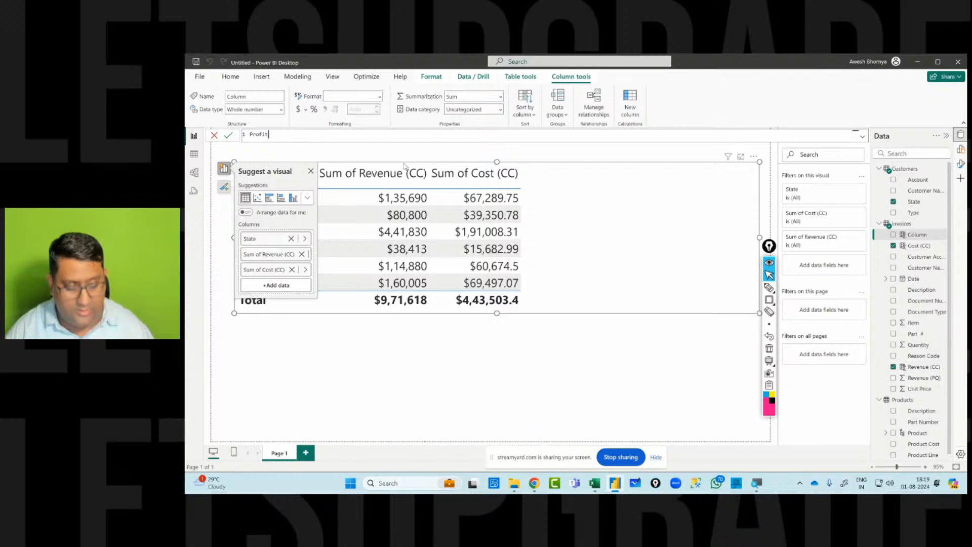
pyautogui.write('= ')
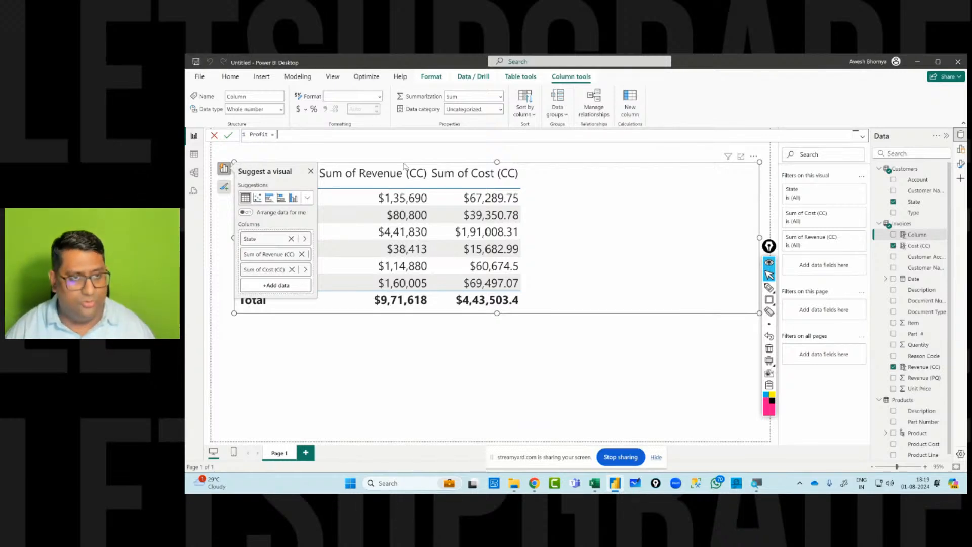
# - Complete the Profit formula with Invoices[Revenue (CC)] - Invoices[Cost (CC)] and commit it
pyautogui.write('Rev')
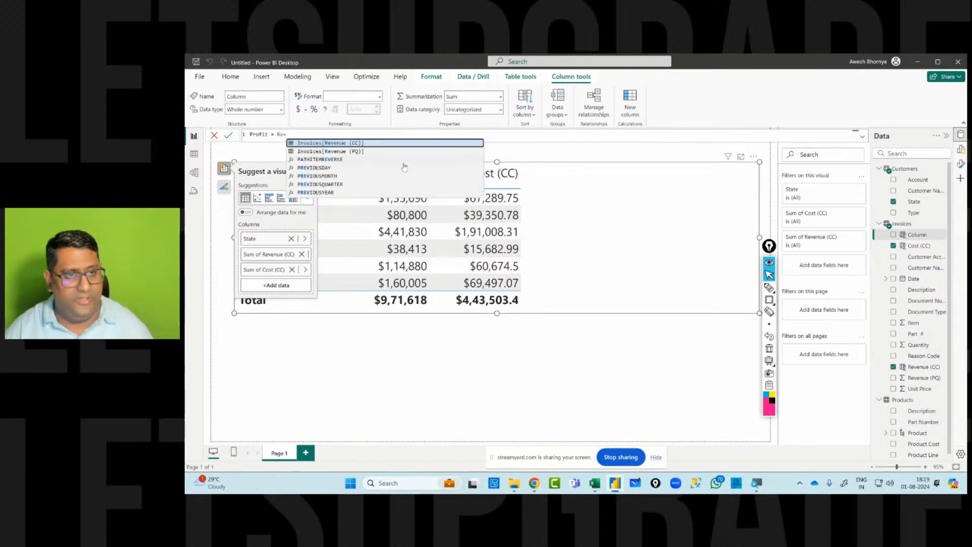
pyautogui.press('Tab')
pyautogui.write('- ')
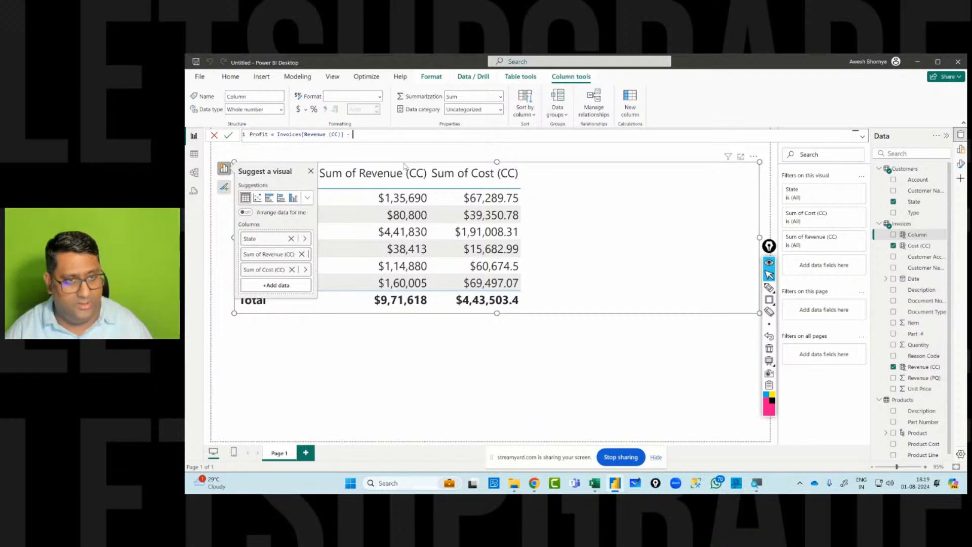
pyautogui.write('co')
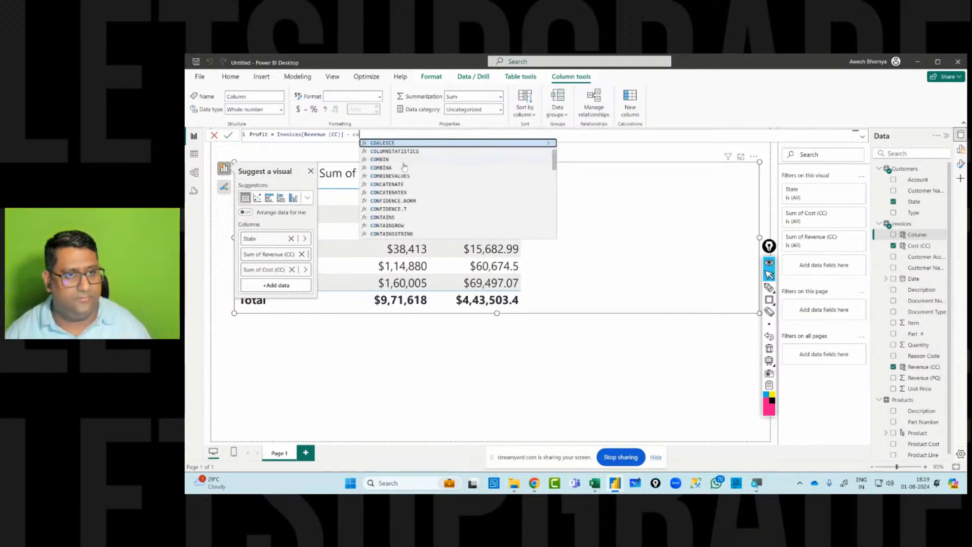
pyautogui.write('st')
pyautogui.press('Tab')
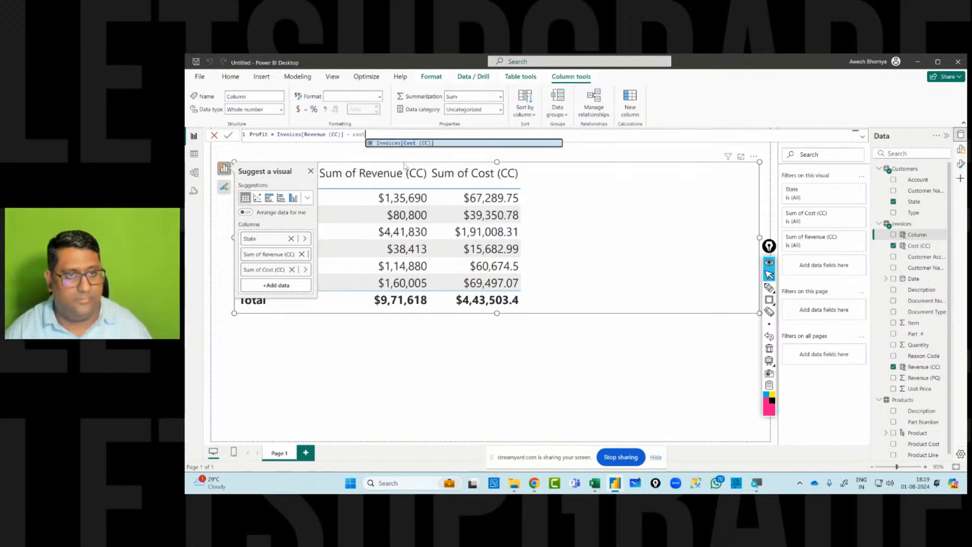
pyautogui.press('Return')
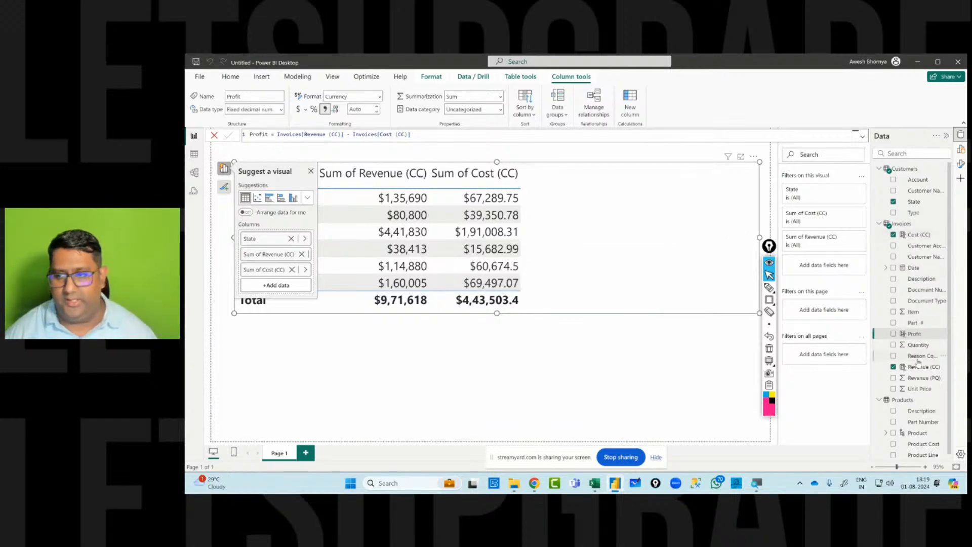
# - Rename the Profit column as Profit (CC) within its formula and commit the change
pyautogui.click(271, 135)
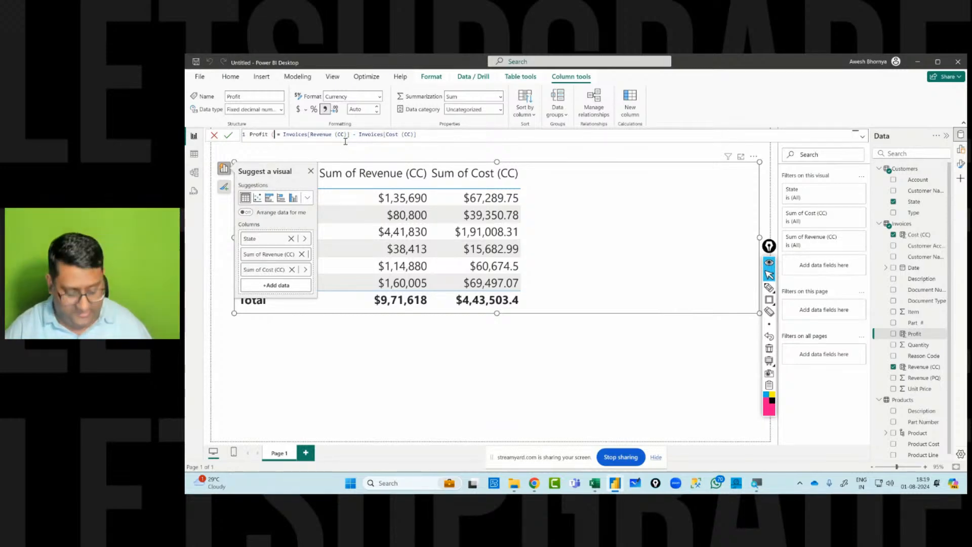
pyautogui.write('CC)')
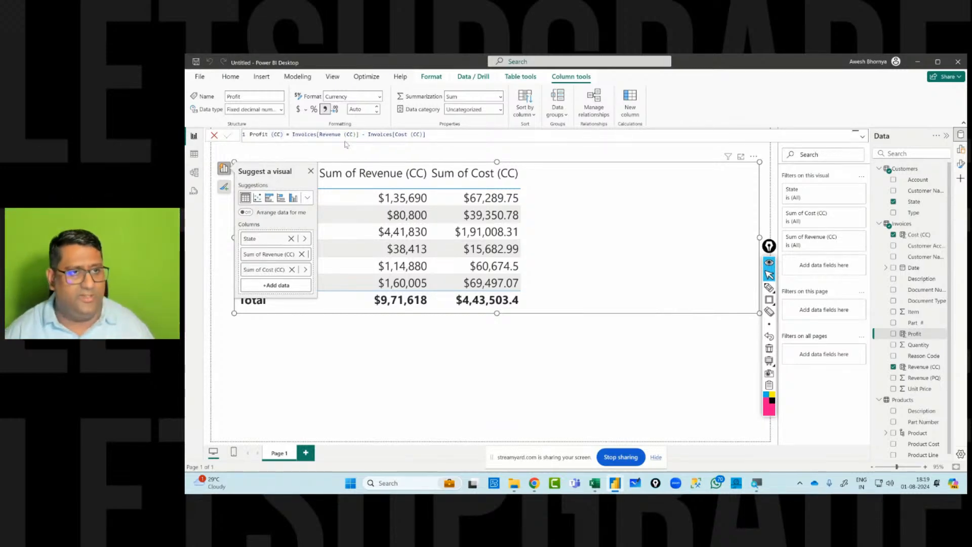
pyautogui.press('Return')
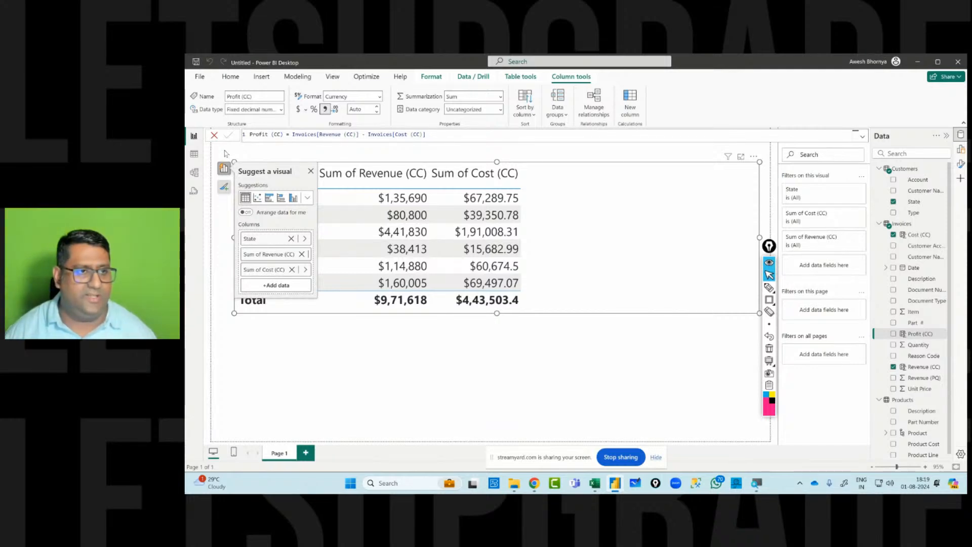
# - Format the Profit (CC) column as dollar currency and add it to the state table visual
pyautogui.click(194, 155)
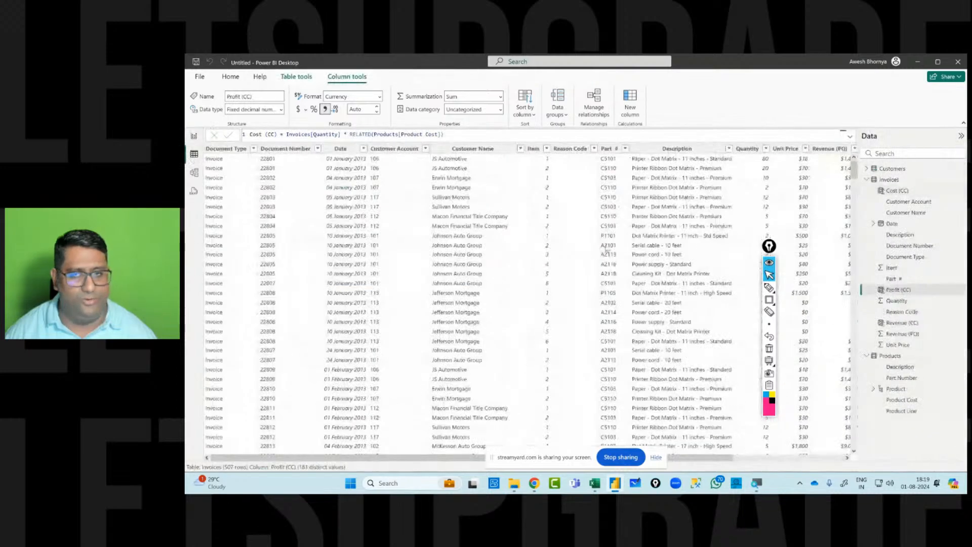
pyautogui.moveTo(425, 458); pyautogui.dragTo(549, 458)
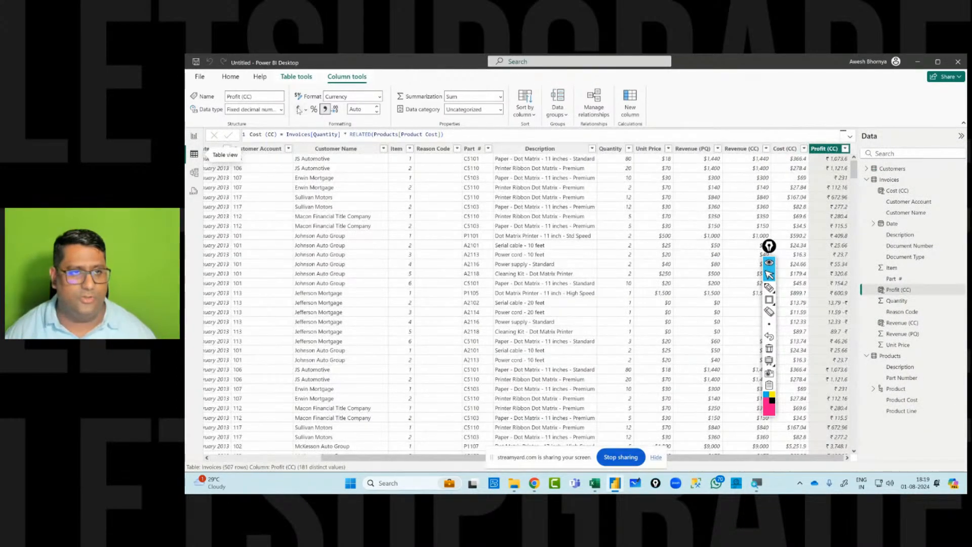
pyautogui.click(194, 137)
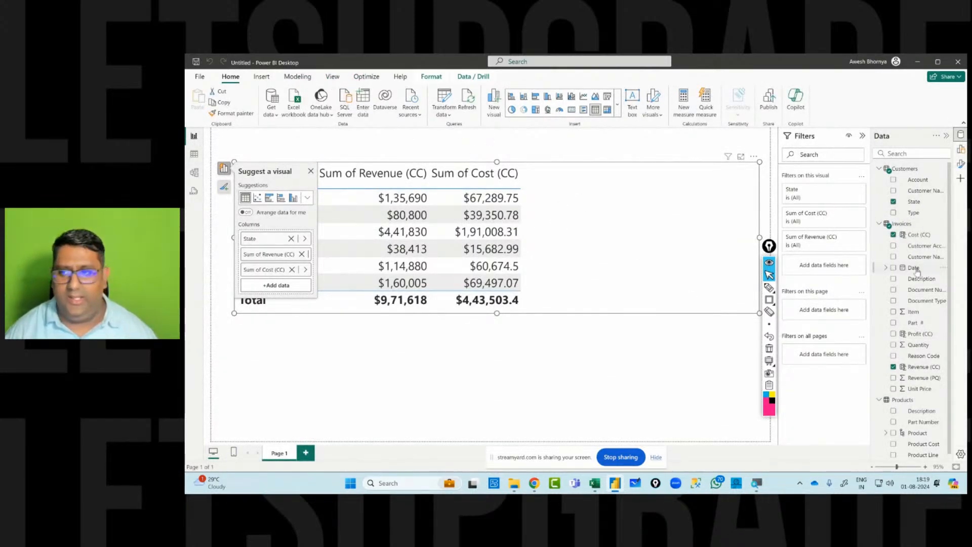
pyautogui.click(894, 334)
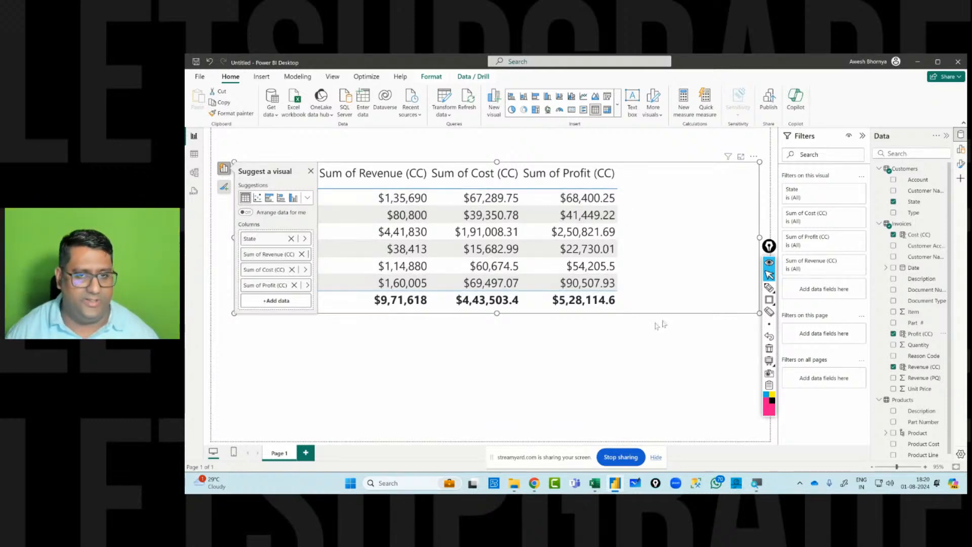
pyautogui.click(529, 342)
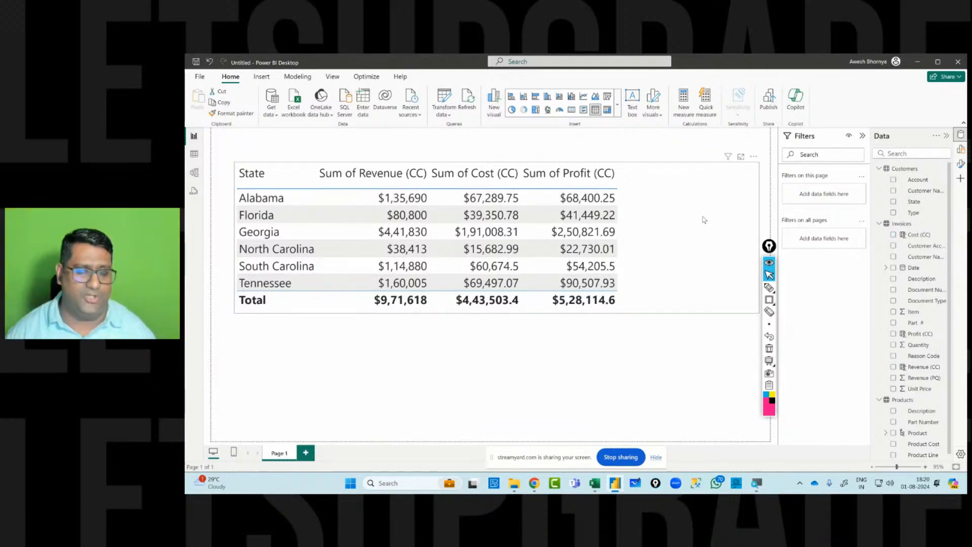
# - Write and circle CC beneath the profit total with the annotation pen, and clear the drawing
pyautogui.click(770, 288)
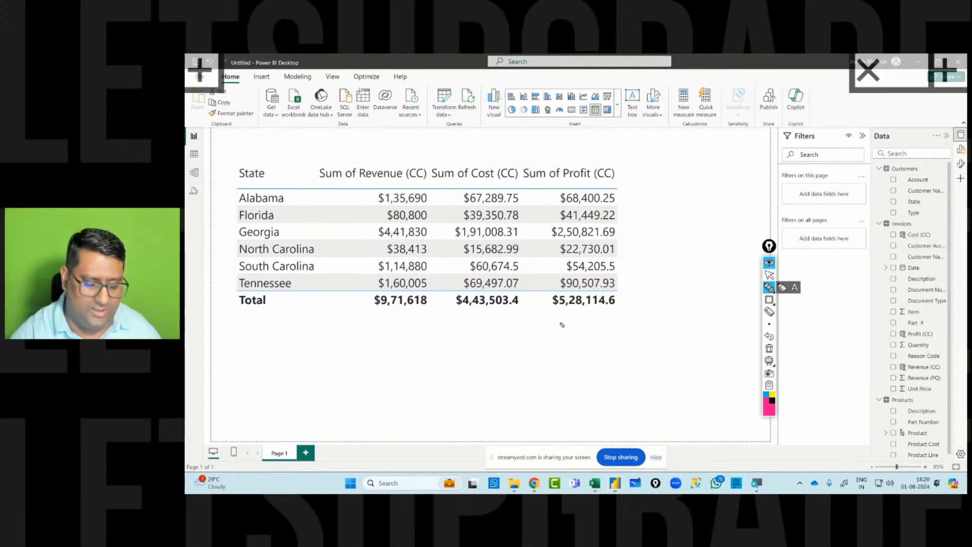
pyautogui.moveTo(563, 329)
pyautogui.mouseDown()
pyautogui.moveTo(564, 363)
pyautogui.moveTo(583, 355)
pyautogui.mouseUp()
pyautogui.moveTo(573, 303); pyautogui.dragTo(540, 323)
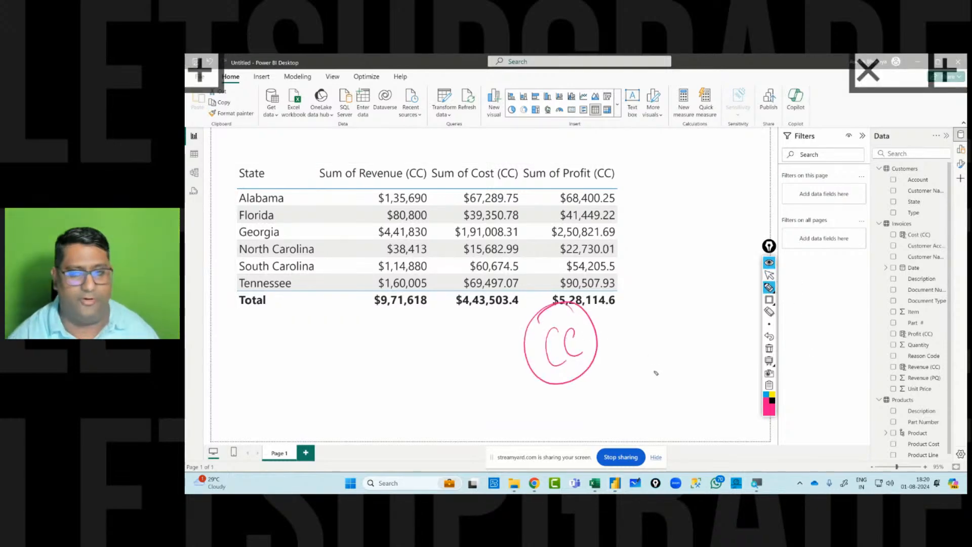
pyautogui.moveTo(614, 311)
pyautogui.mouseDown()
pyautogui.moveTo(605, 347)
pyautogui.moveTo(632, 339)
pyautogui.mouseUp()
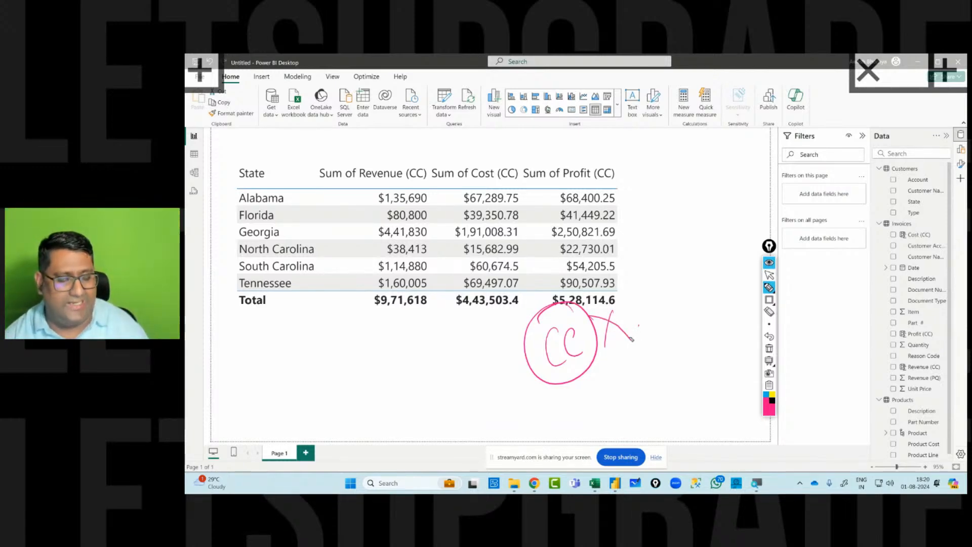
pyautogui.click(770, 349)
pyautogui.click(769, 275)
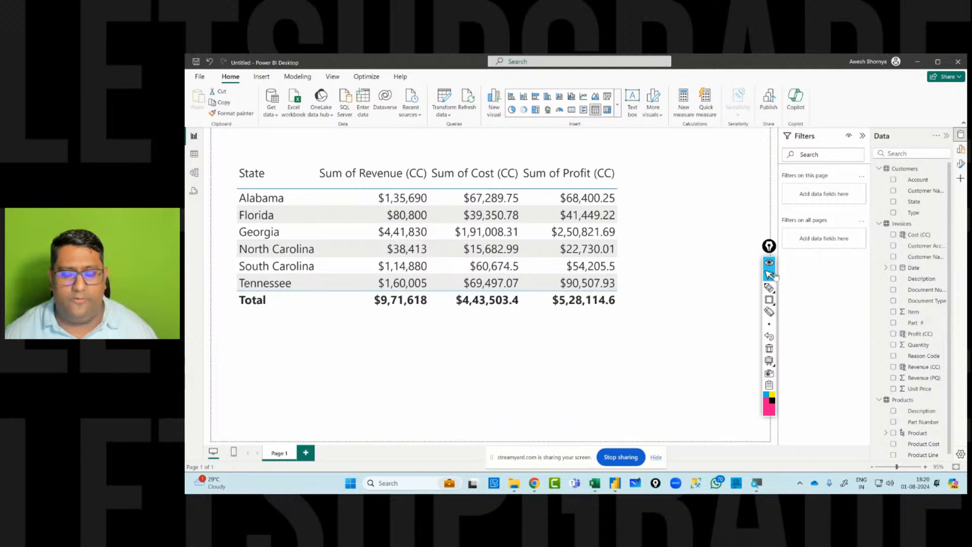
# - Circle the totals of Sum of Profit (CC) and Sum of Revenue (CC) with the annotation pen
pyautogui.click(769, 288)
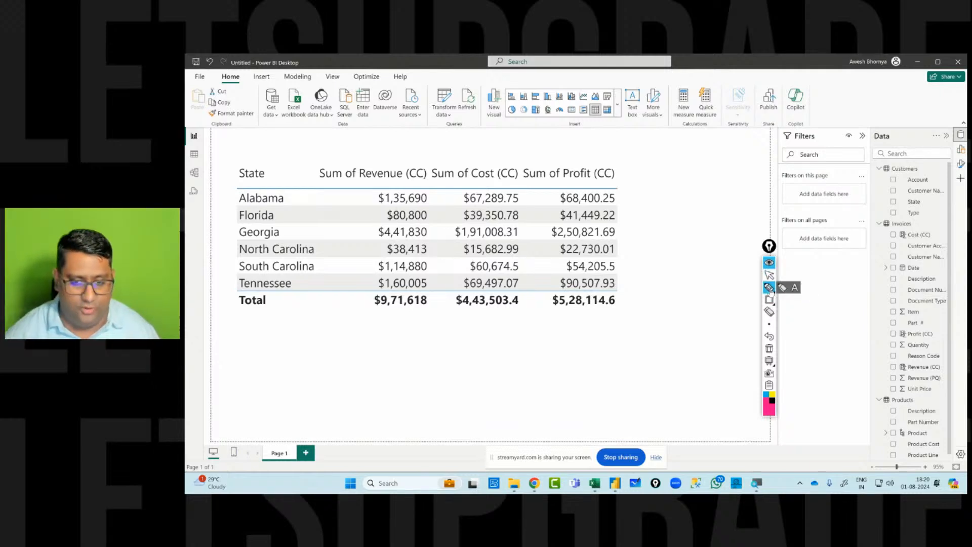
pyautogui.moveTo(616, 286)
pyautogui.mouseDown()
pyautogui.moveTo(608, 289)
pyautogui.moveTo(633, 306)
pyautogui.moveTo(586, 294)
pyautogui.mouseUp()
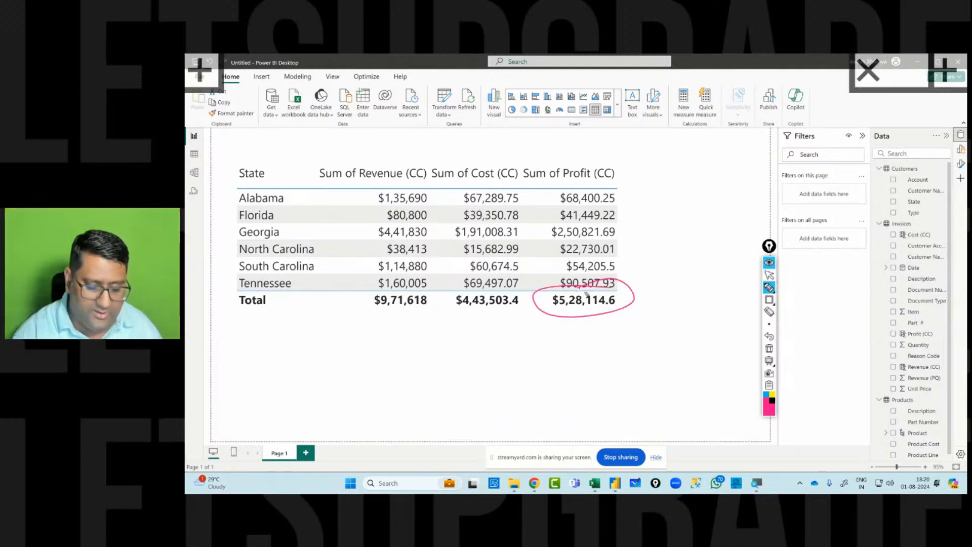
pyautogui.moveTo(423, 297)
pyautogui.mouseDown()
pyautogui.moveTo(366, 304)
pyautogui.moveTo(449, 298)
pyautogui.moveTo(400, 285)
pyautogui.mouseUp()
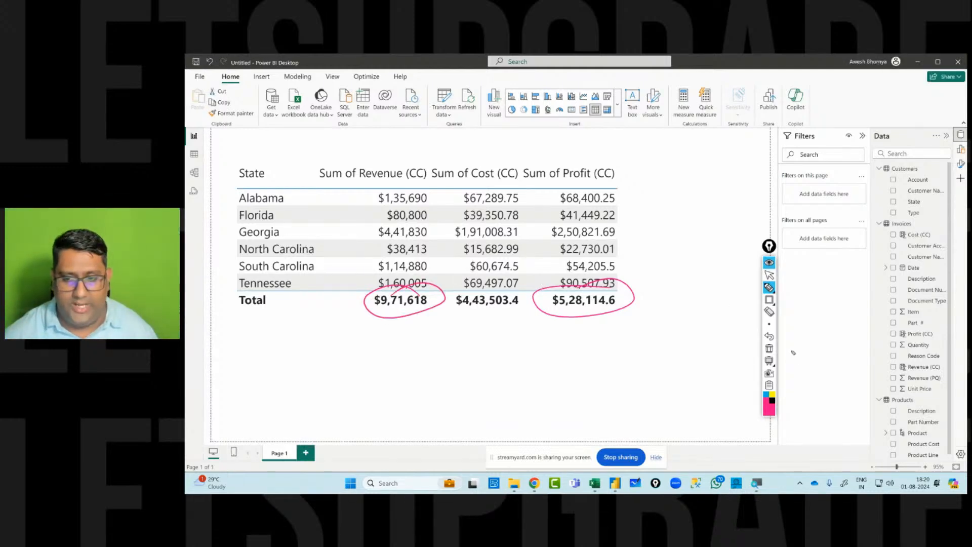
pyautogui.click(769, 300)
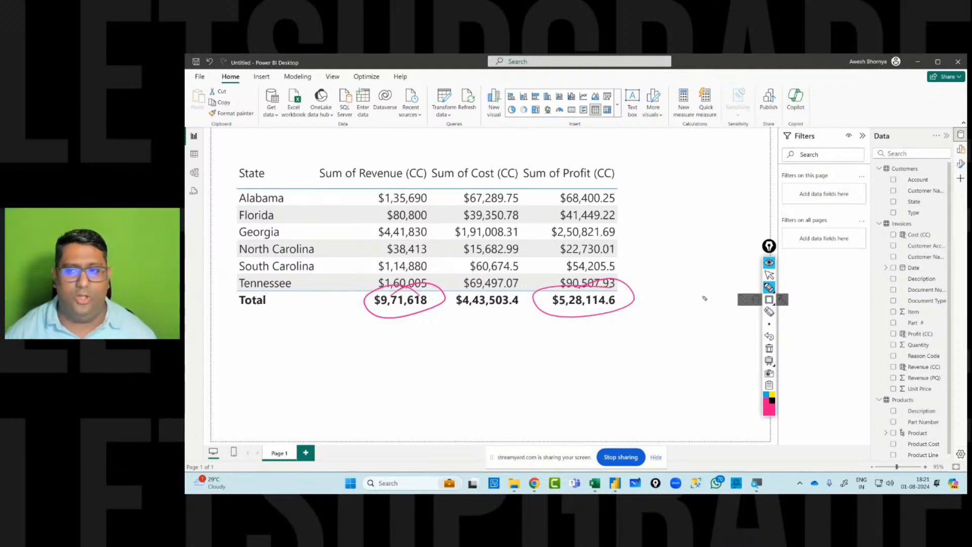
pyautogui.click(770, 275)
pyautogui.click(919, 235)
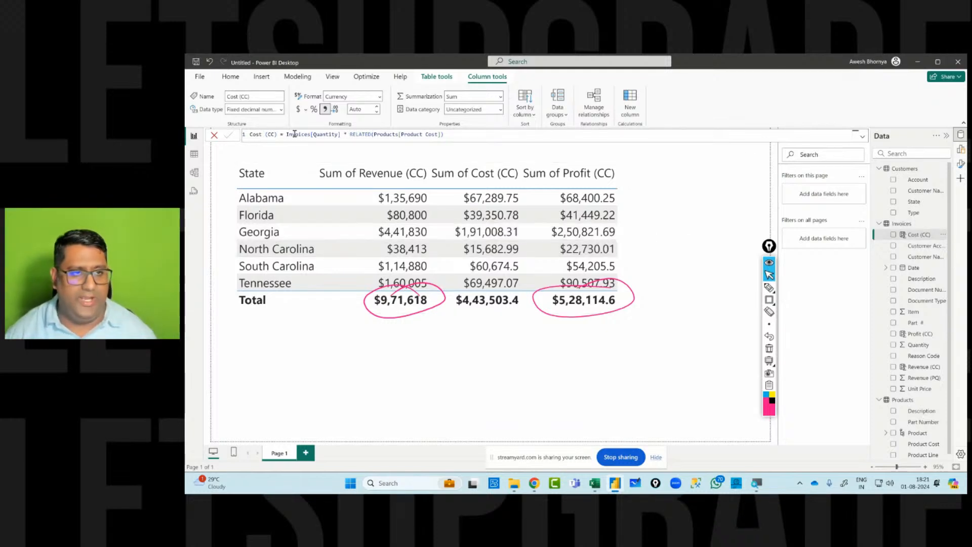
pyautogui.doubleClick(262, 135)
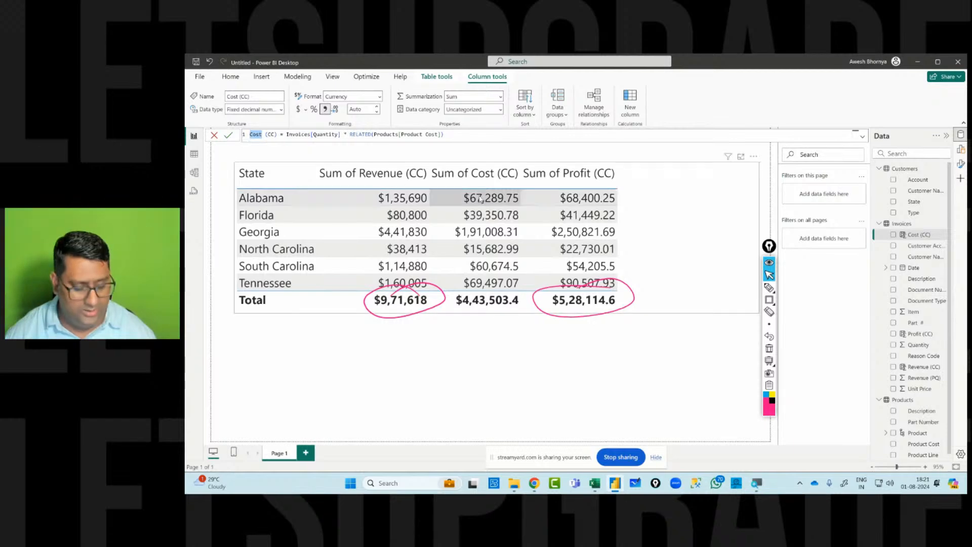
pyautogui.press('Escape')
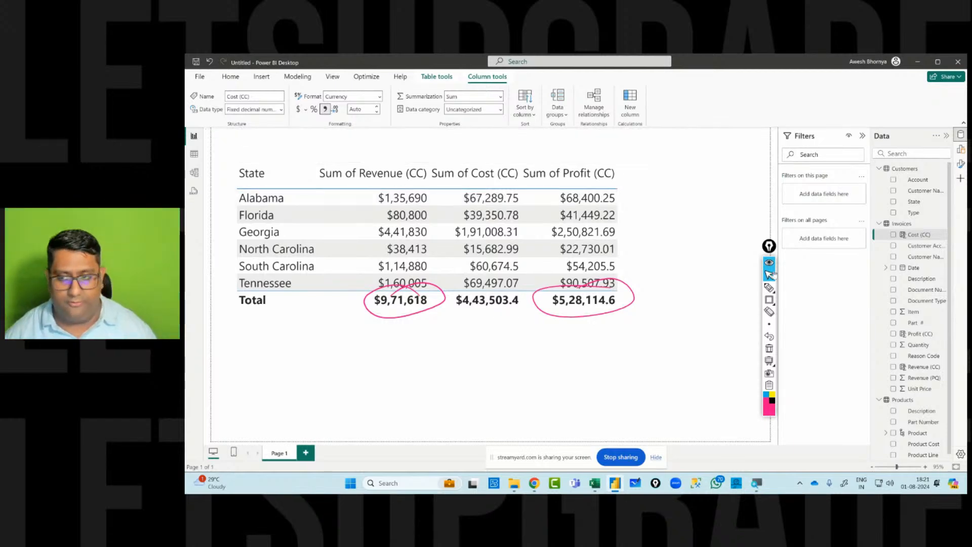
pyautogui.click(922, 247)
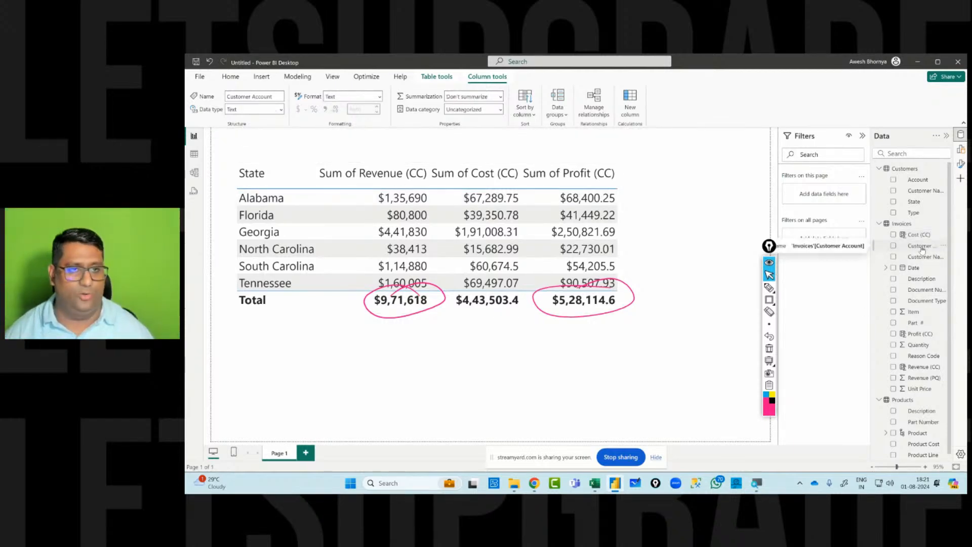
pyautogui.rightClick(922, 248)
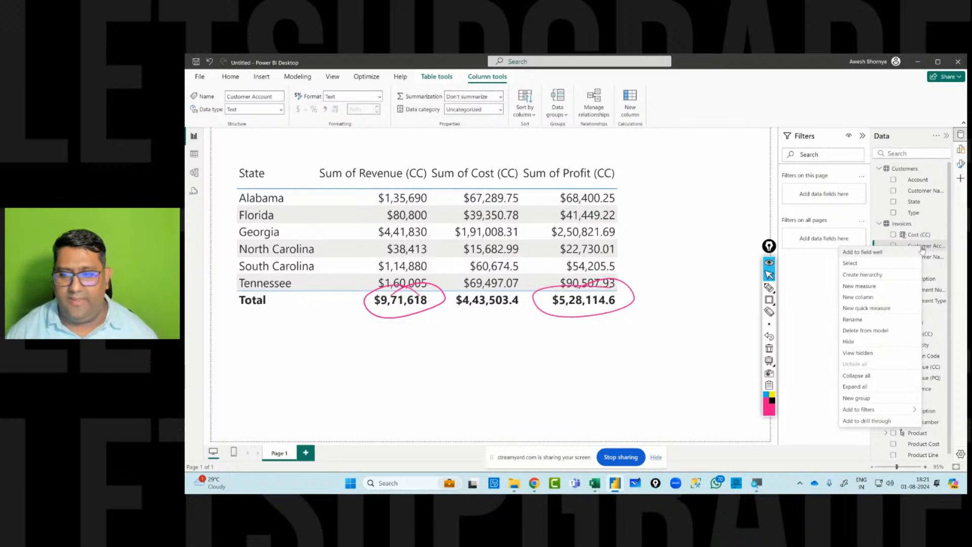
pyautogui.click(853, 320)
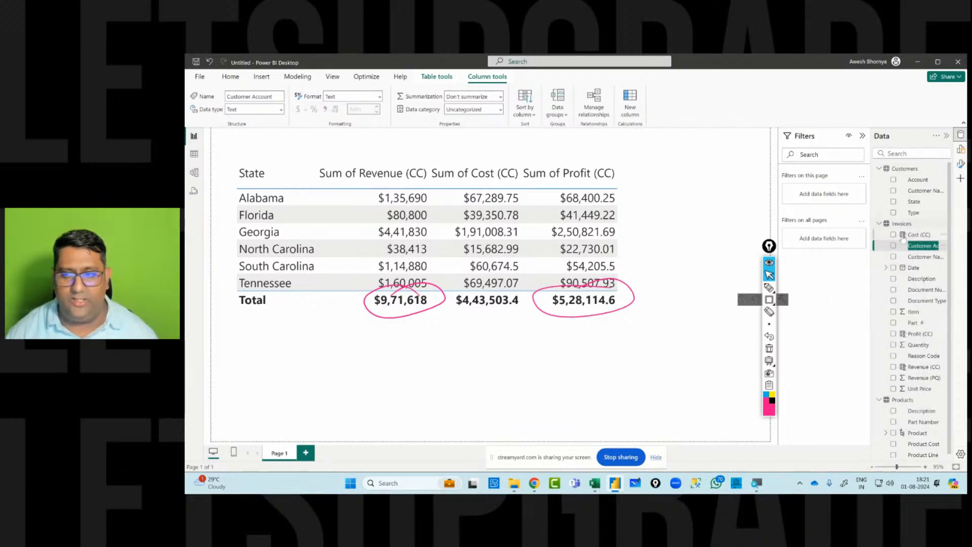
pyautogui.press('Escape')
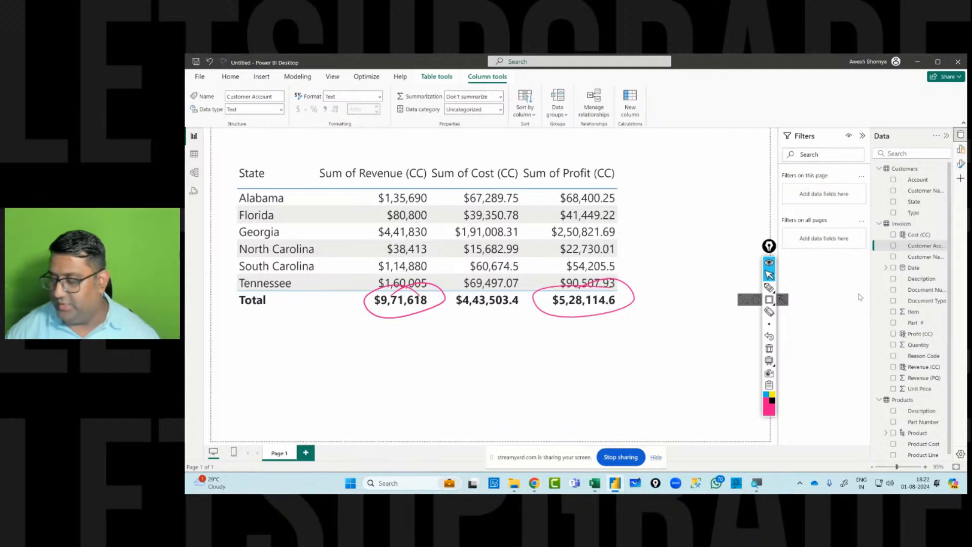
# - Write 54.35% below the circled totals with the annotation pen and draw a loop around it
pyautogui.click(770, 287)
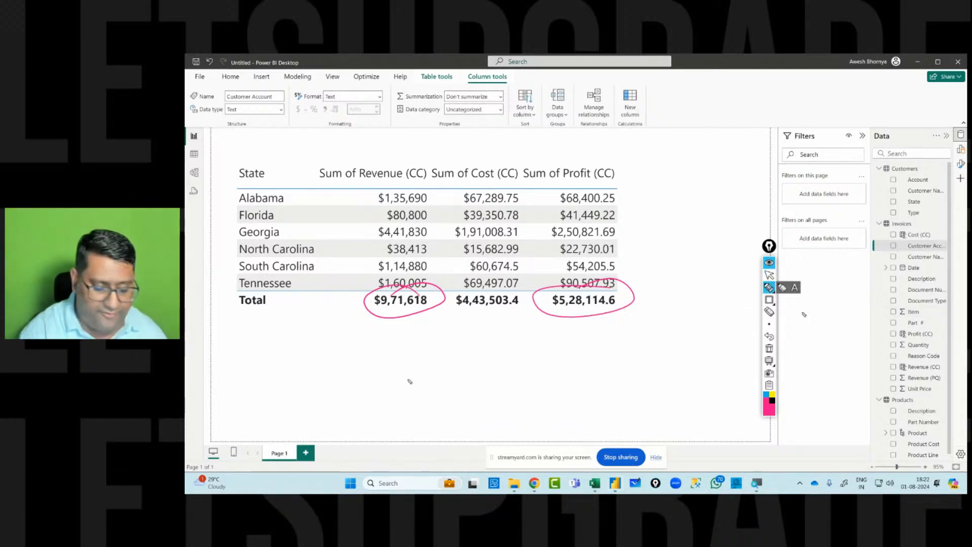
pyautogui.moveTo(437, 361); pyautogui.dragTo(436, 394)
pyautogui.moveTo(449, 360)
pyautogui.mouseDown()
pyautogui.moveTo(462, 372)
pyautogui.moveTo(454, 381)
pyautogui.mouseUp()
pyautogui.moveTo(468, 361)
pyautogui.mouseDown()
pyautogui.moveTo(480, 370)
pyautogui.moveTo(499, 363)
pyautogui.mouseUp()
pyautogui.moveTo(505, 309); pyautogui.dragTo(503, 318)
pyautogui.moveTo(520, 305)
pyautogui.mouseDown()
pyautogui.moveTo(518, 324)
pyautogui.moveTo(535, 314)
pyautogui.mouseUp()
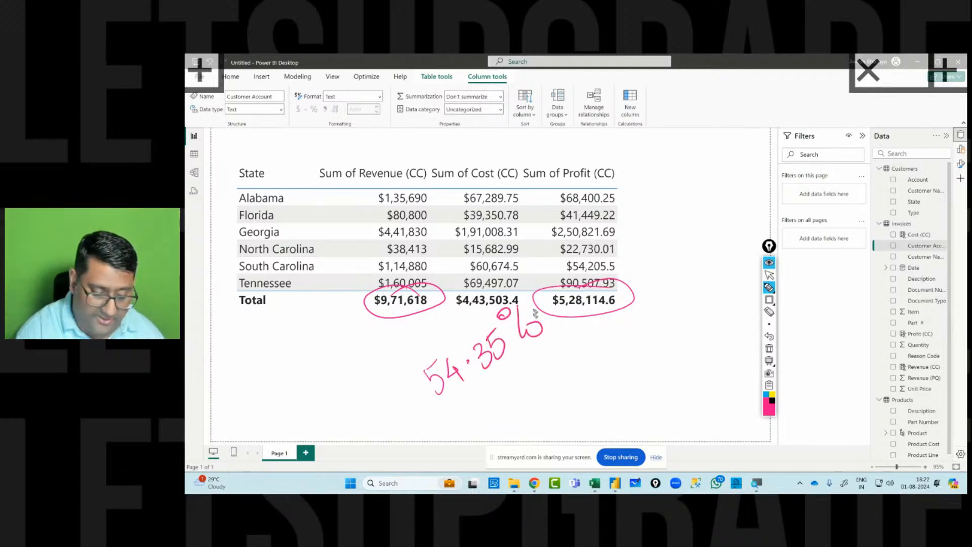
pyautogui.moveTo(448, 308); pyautogui.dragTo(411, 371)
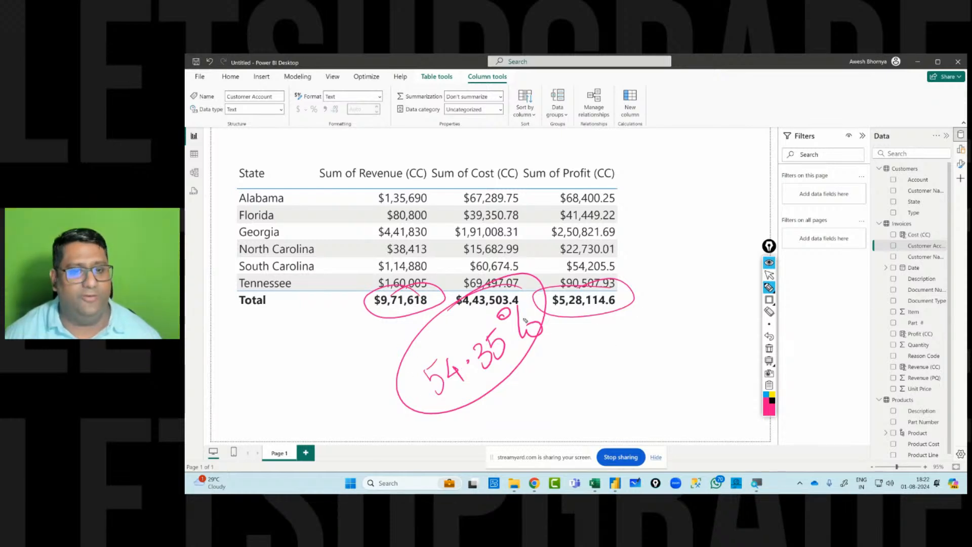
pyautogui.click(769, 275)
# - Add a calculated column to Invoices with the formula Profit Margin (CC) = Invoices[Profit (CC)] / Invoices[Revenue (CC)]
pyautogui.click(902, 223)
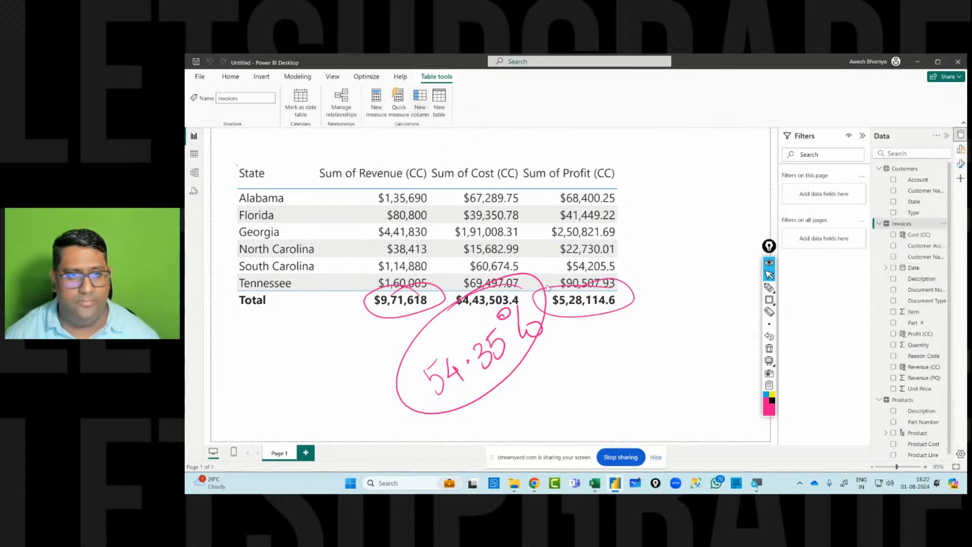
pyautogui.click(421, 101)
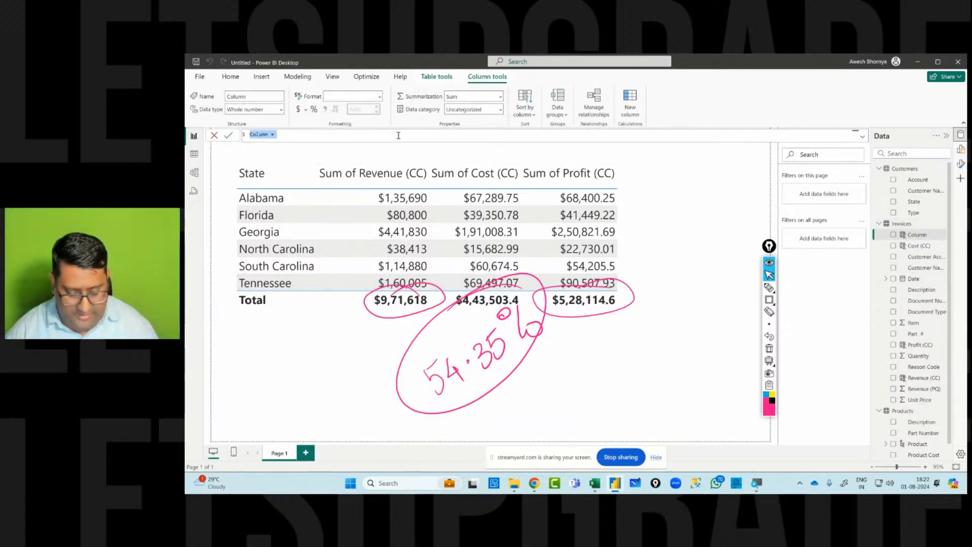
pyautogui.write('Profit Margi')
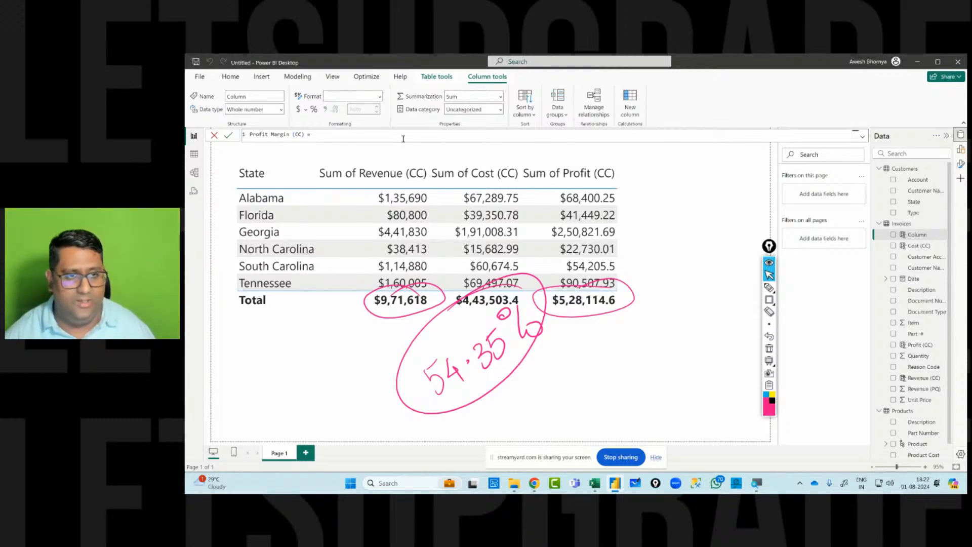
pyautogui.write('Invoices[Profit (CC)]')
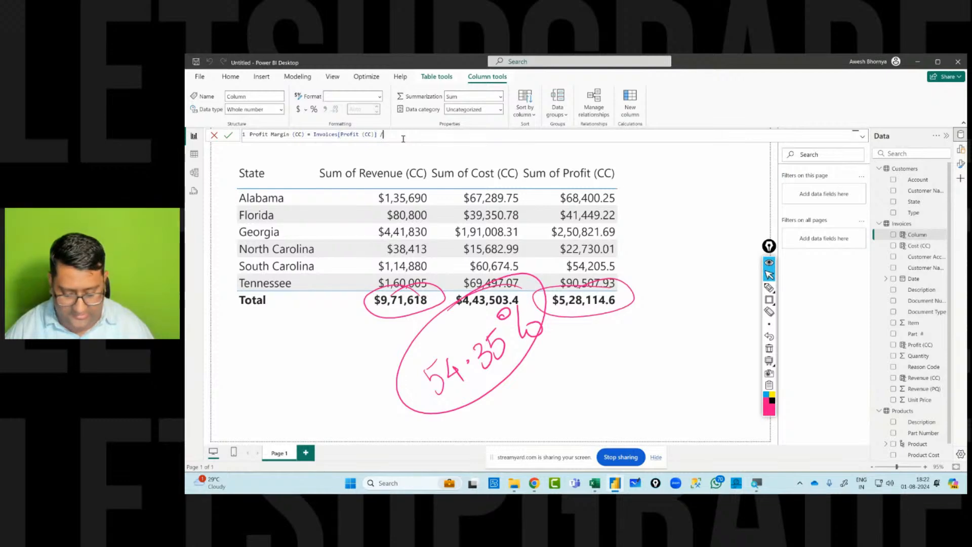
pyautogui.write(' / sale')
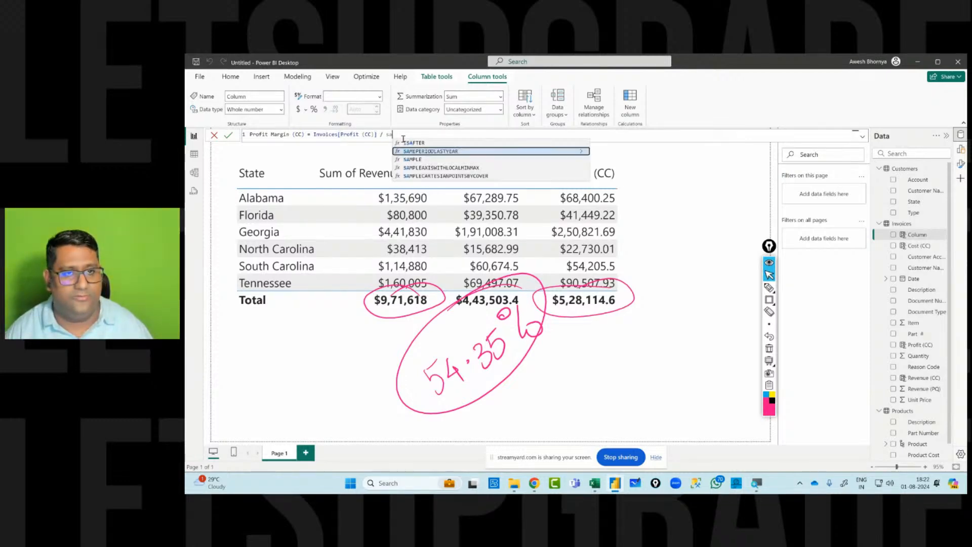
pyautogui.press('BackSpace')
pyautogui.press('BackSpace')
pyautogui.press('BackSpace')
pyautogui.write('rev')
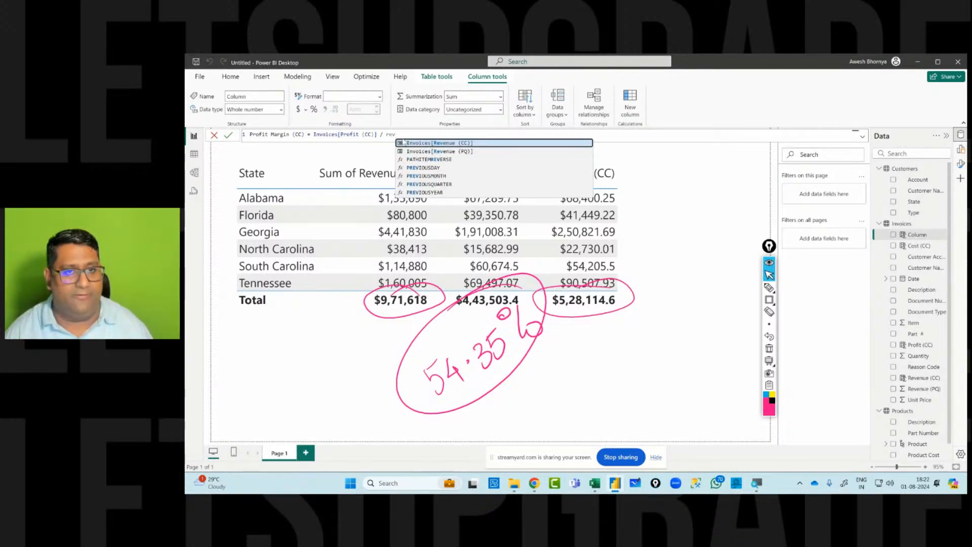
pyautogui.click(426, 143)
pyautogui.press('Return')
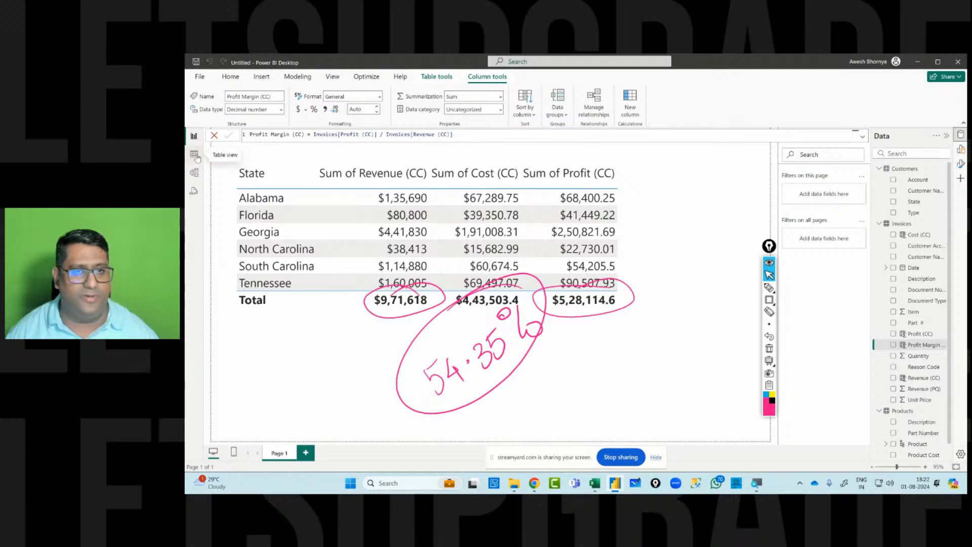
# - Format Profit Margin (CC) as a percentage and add it to the state table visual
pyautogui.click(314, 109)
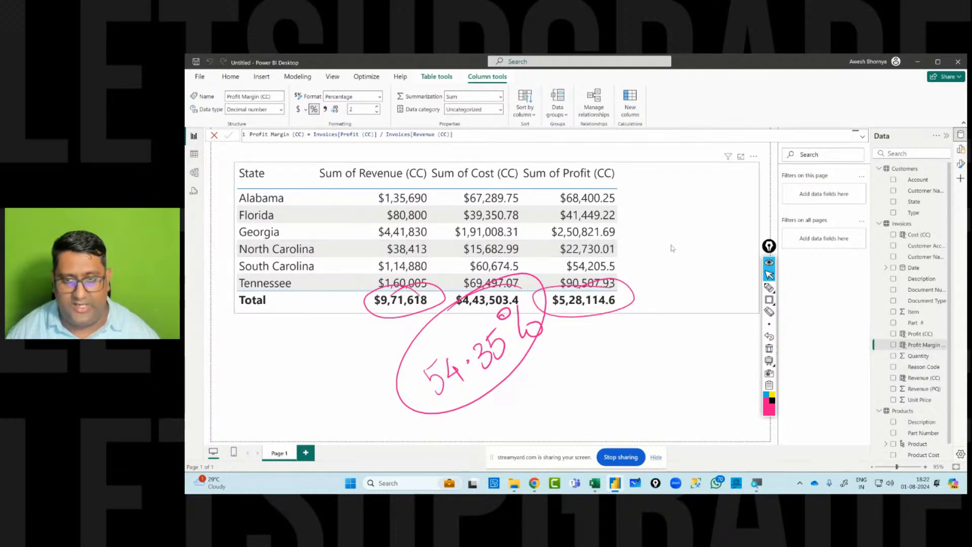
pyautogui.click(894, 345)
pyautogui.click(895, 345)
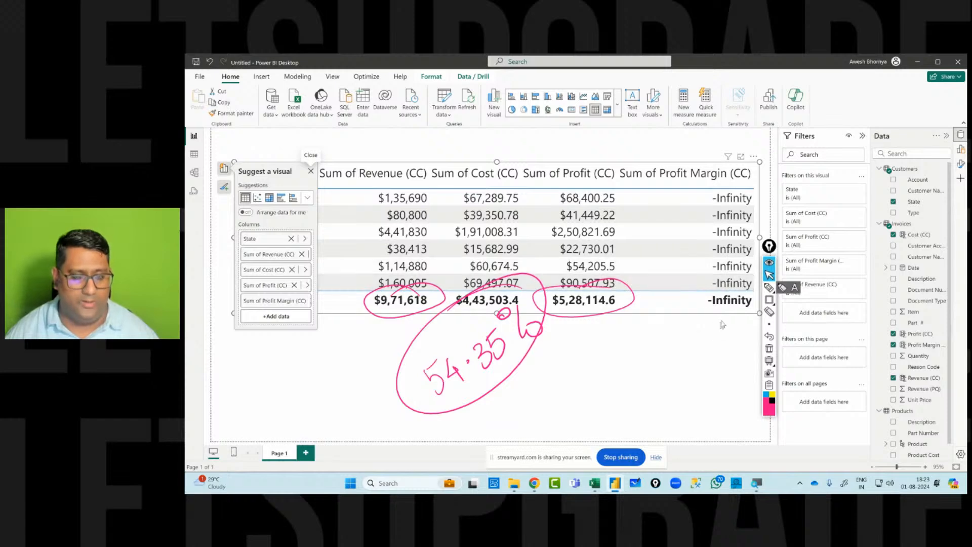
# - Examine the row values of the Profit Margin (CC) column in the Invoices table data
pyautogui.click(194, 153)
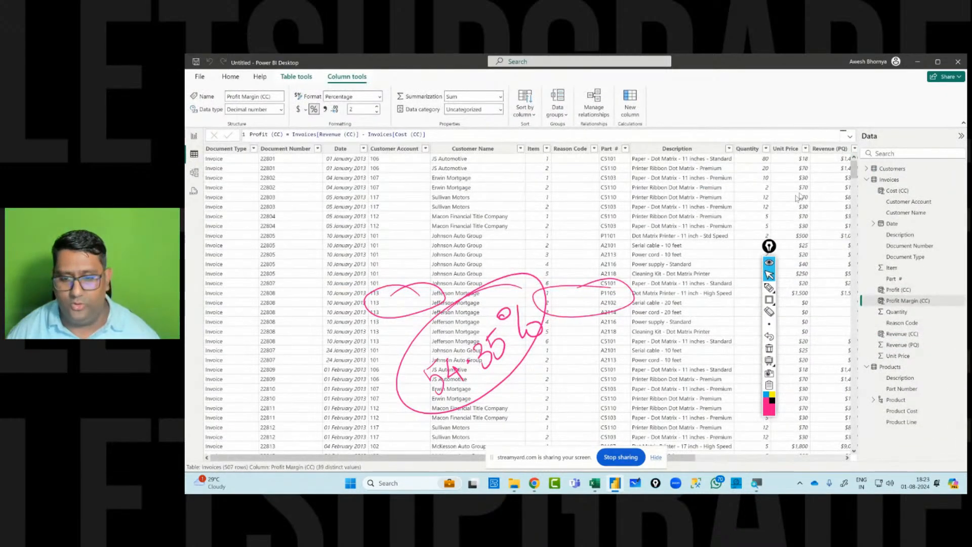
pyautogui.moveTo(482, 460); pyautogui.dragTo(639, 459)
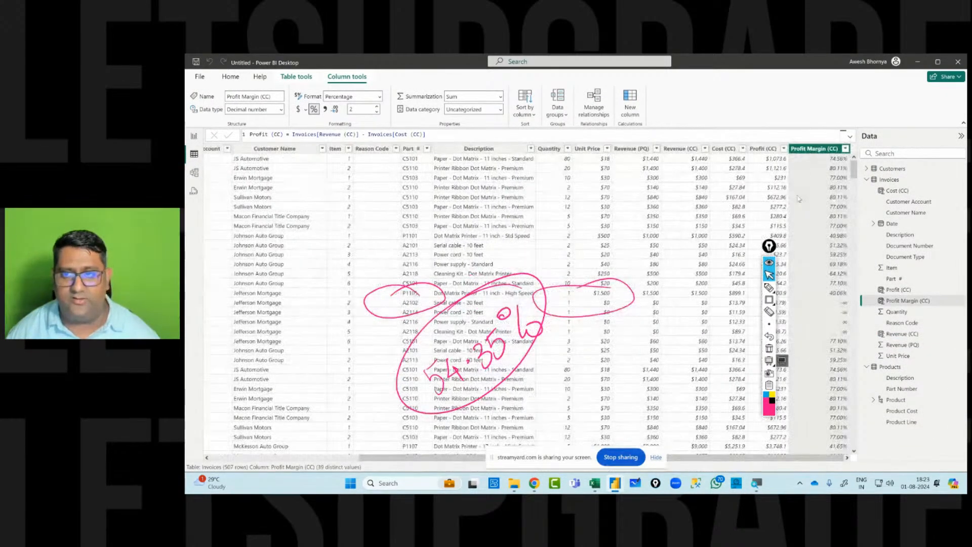
pyautogui.scroll(-4, 797, 198)
pyautogui.scroll(-3, 787, 242)
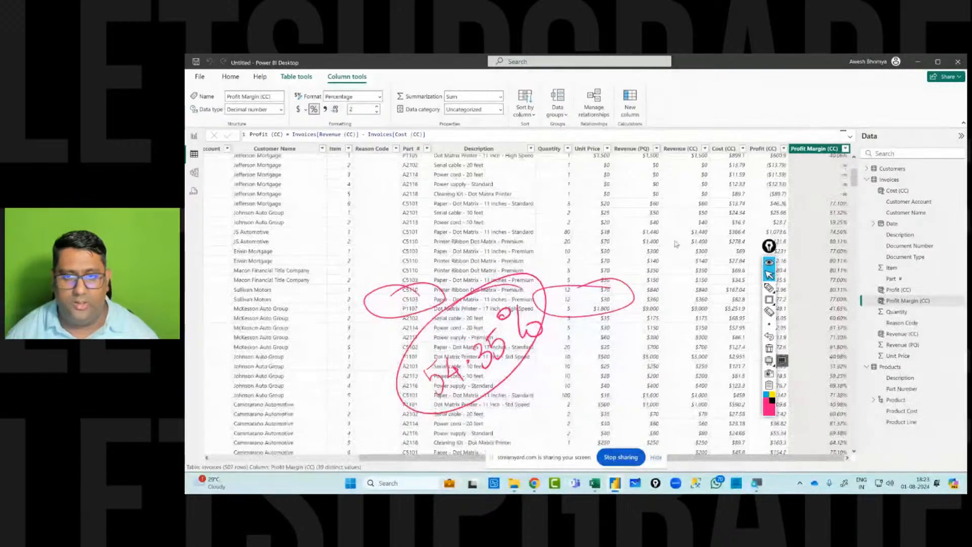
# - Clear all pen annotations over the Invoices table data and move the annotation toolbar off the Profit (CC) column
pyautogui.scroll(-3, 675, 249)
pyautogui.scroll(-5, 672, 258)
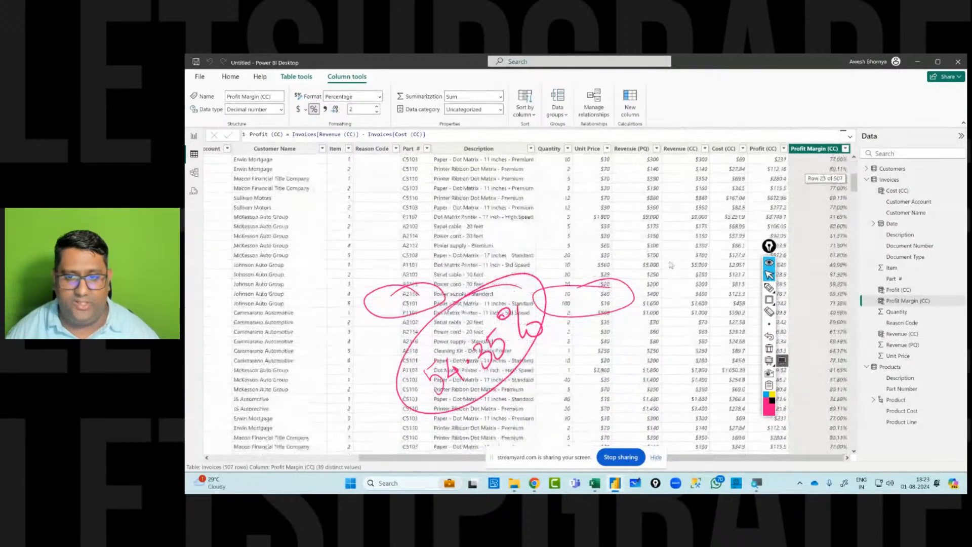
pyautogui.scroll(5, 672, 265)
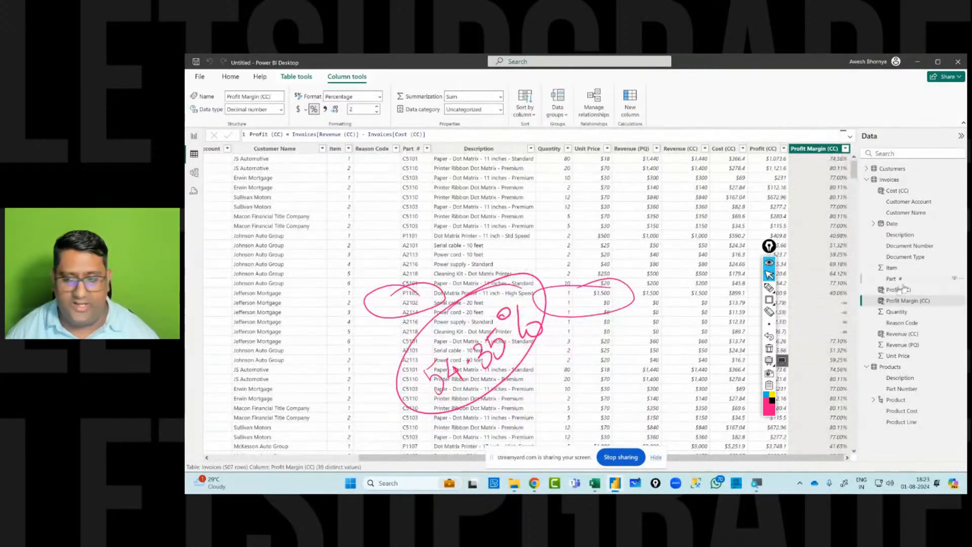
pyautogui.click(770, 349)
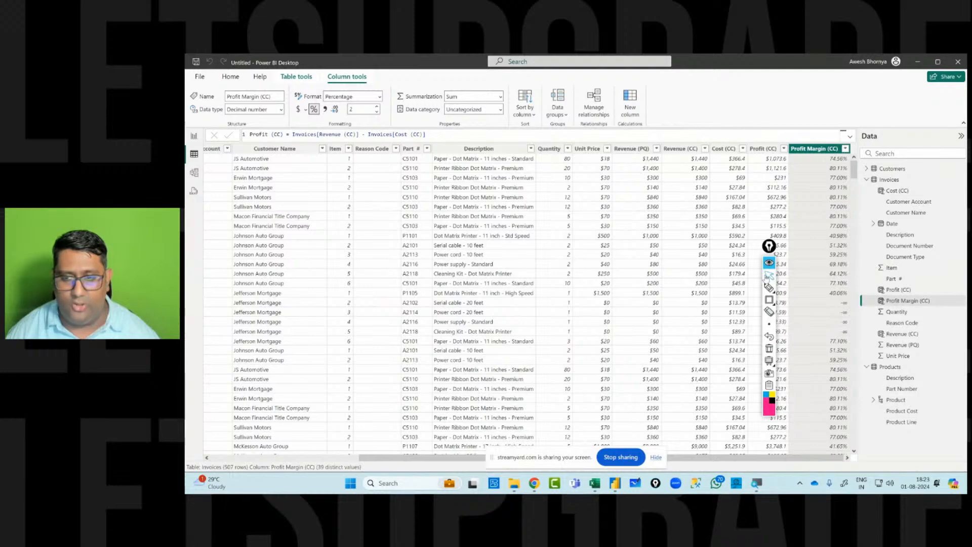
pyautogui.moveTo(432, 461)
pyautogui.mouseDown()
pyautogui.moveTo(263, 459)
pyautogui.moveTo(443, 453)
pyautogui.mouseUp()
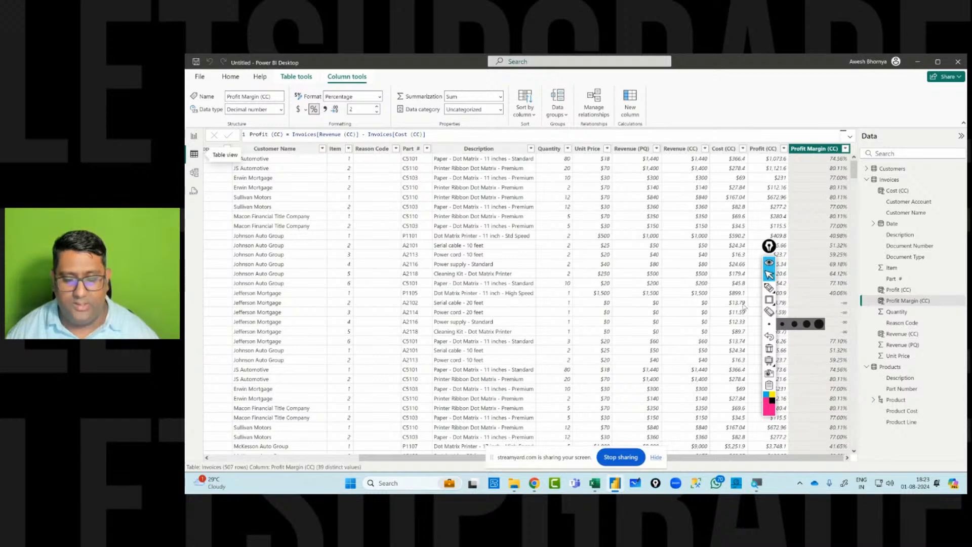
pyautogui.moveTo(769, 247); pyautogui.dragTo(949, 243)
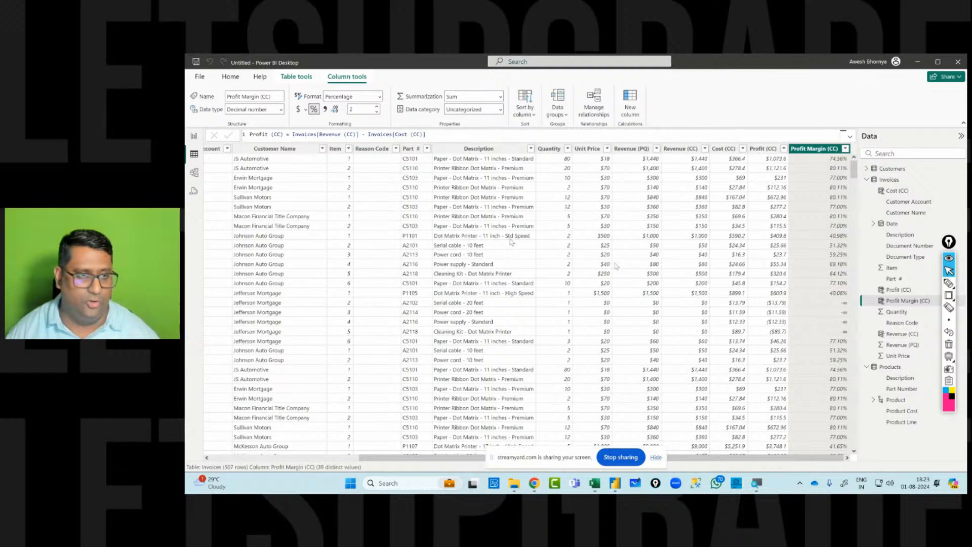
# - Change the column formula to Profit Margin (CC) = IFERROR(Invoices[Profit (CC)] / Invoices[Revenue (CC)],0)
pyautogui.click(904, 302)
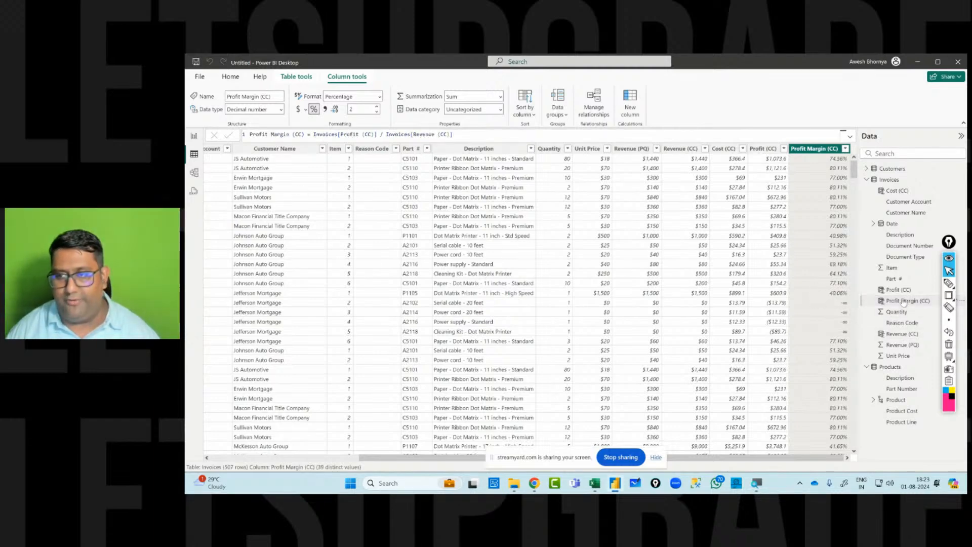
pyautogui.click(314, 134)
pyautogui.write('IFERROR(')
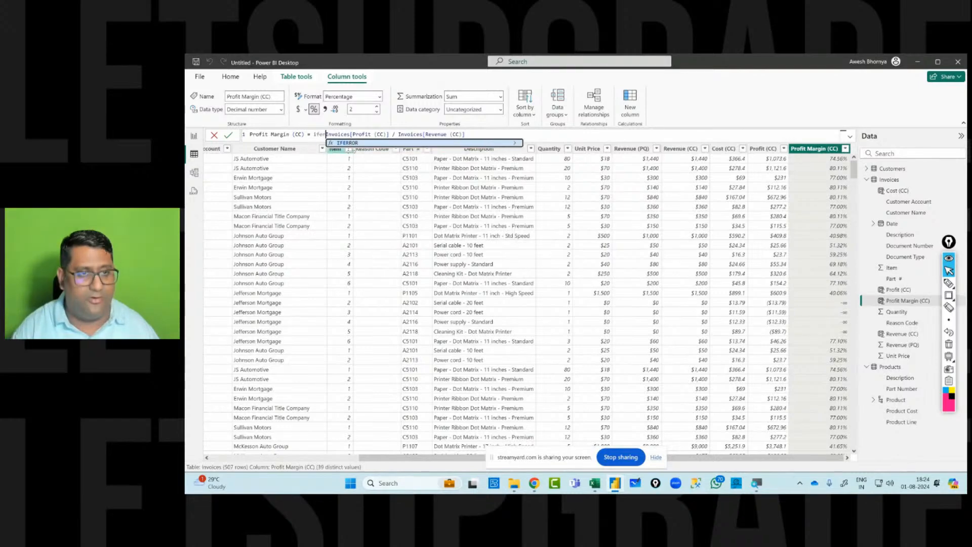
pyautogui.click(495, 136)
pyautogui.write(',')
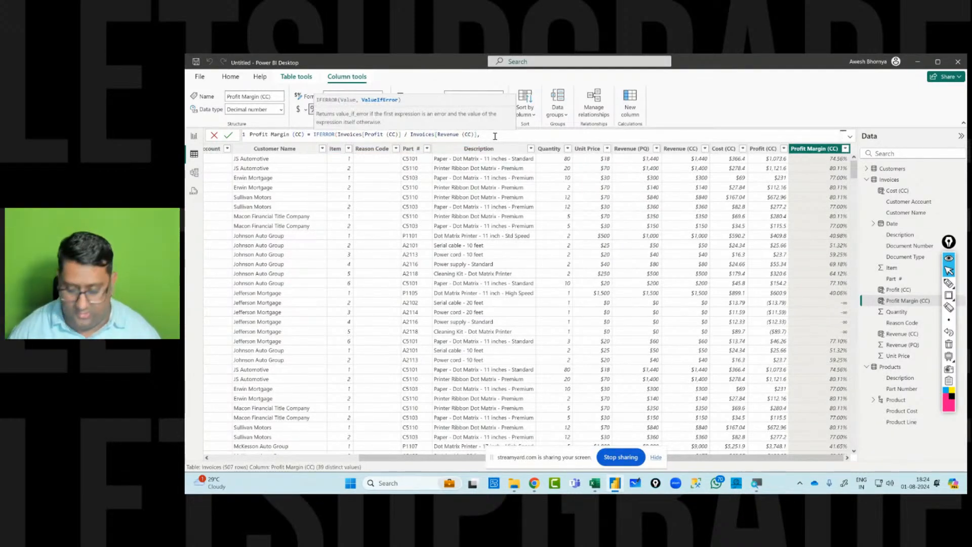
pyautogui.write('""')
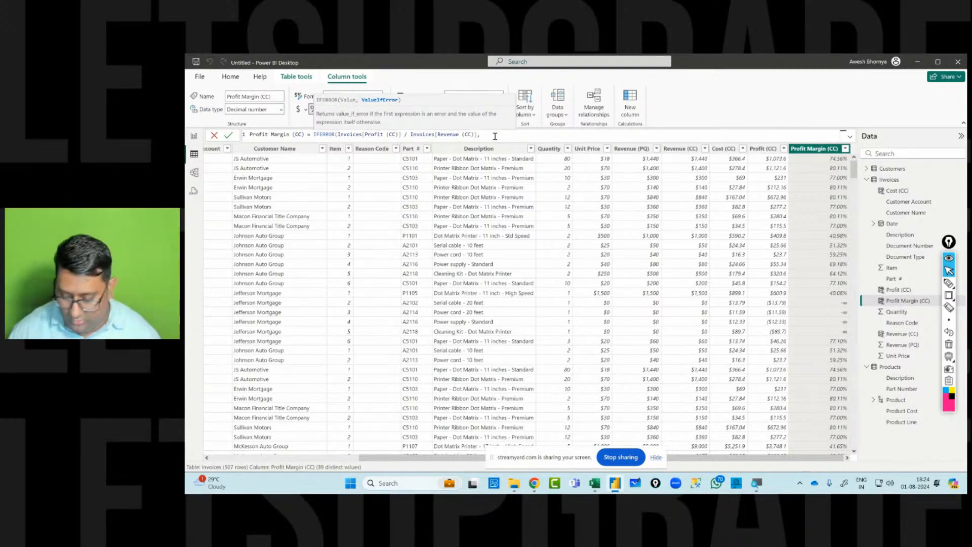
pyautogui.write('0)')
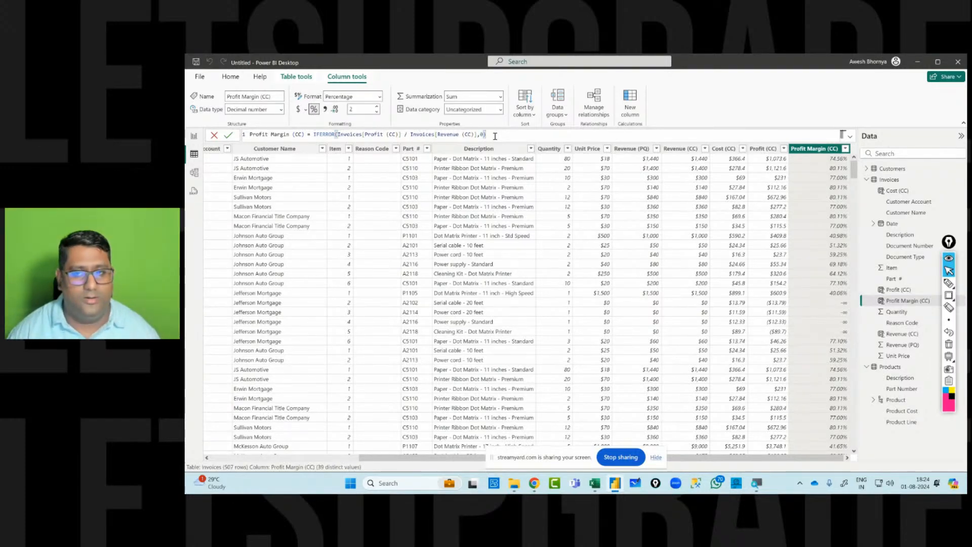
pyautogui.press('Return')
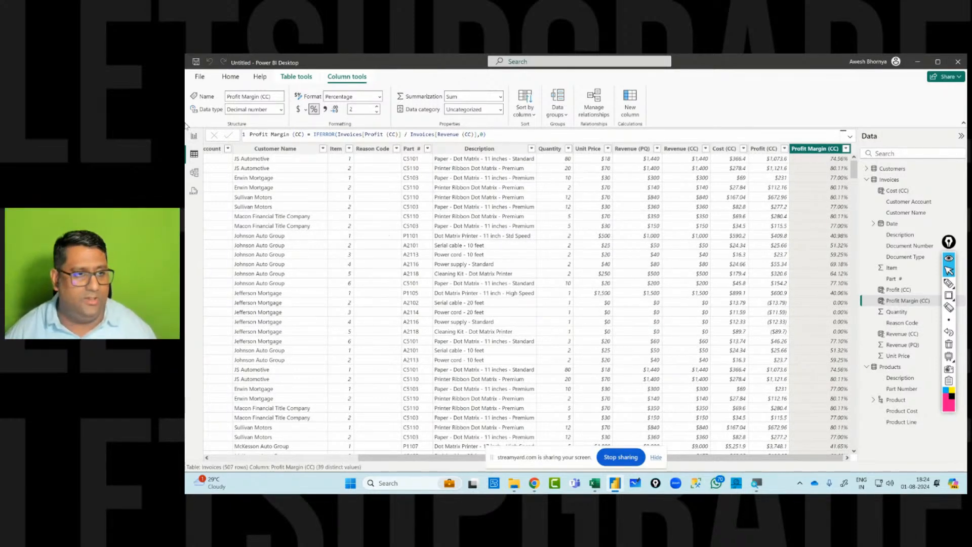
# - Return to the report's state table and write an underlined "Row Context" below it with the annotation pen
pyautogui.click(194, 135)
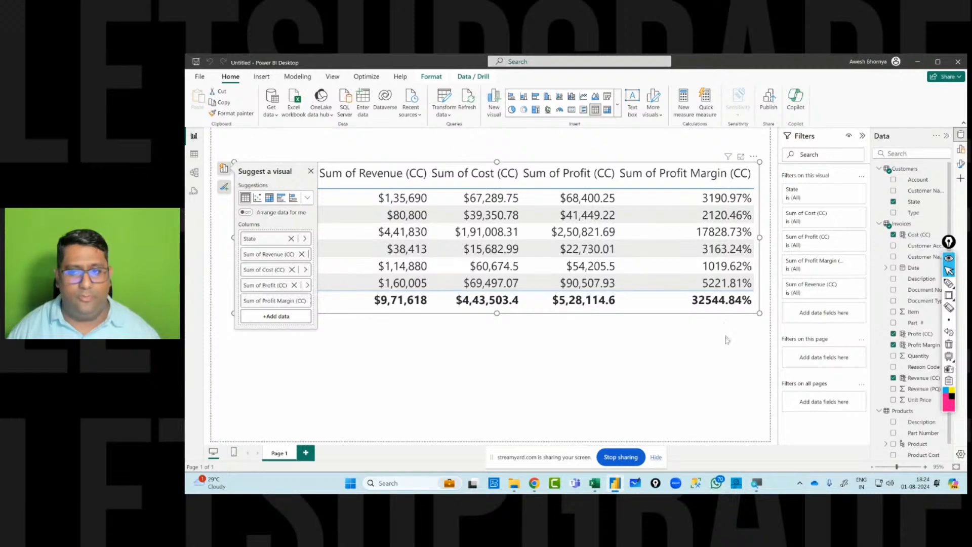
pyautogui.click(311, 172)
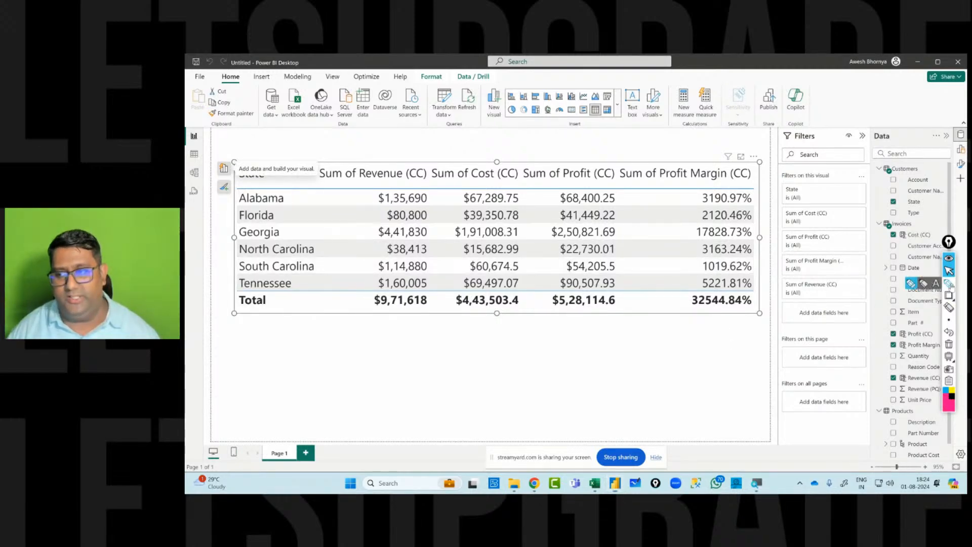
pyautogui.click(950, 286)
pyautogui.moveTo(567, 341)
pyautogui.mouseDown()
pyautogui.moveTo(578, 384)
pyautogui.moveTo(596, 381)
pyautogui.moveTo(633, 346)
pyautogui.moveTo(682, 358)
pyautogui.moveTo(705, 331)
pyautogui.moveTo(741, 341)
pyautogui.mouseUp()
pyautogui.moveTo(753, 328); pyautogui.dragTo(770, 318)
pyautogui.moveTo(553, 418); pyautogui.dragTo(784, 344)
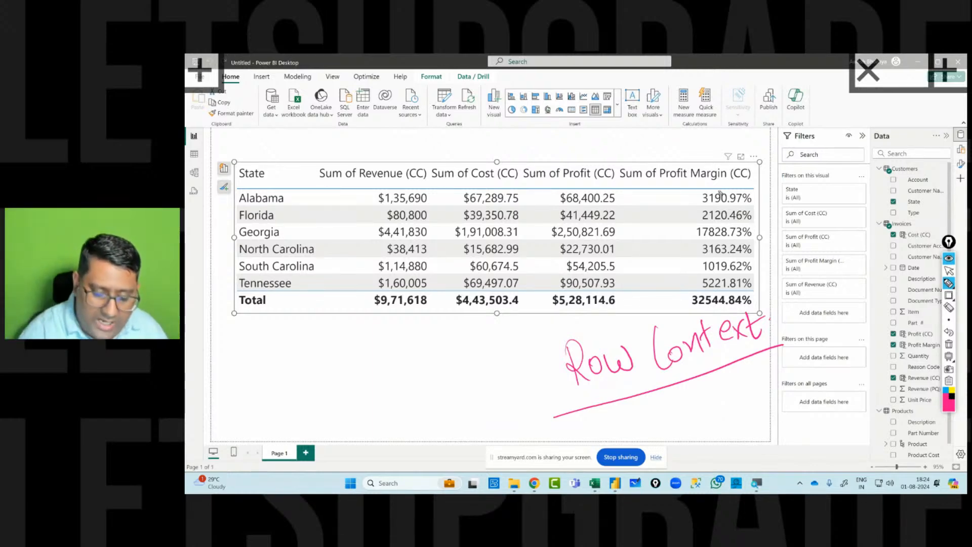
# - Circle Alabama's profit margin value with the annotation pen, and clear all the annotations
pyautogui.moveTo(719, 189)
pyautogui.mouseDown()
pyautogui.moveTo(691, 202)
pyautogui.moveTo(747, 211)
pyautogui.moveTo(764, 196)
pyautogui.moveTo(712, 184)
pyautogui.mouseUp()
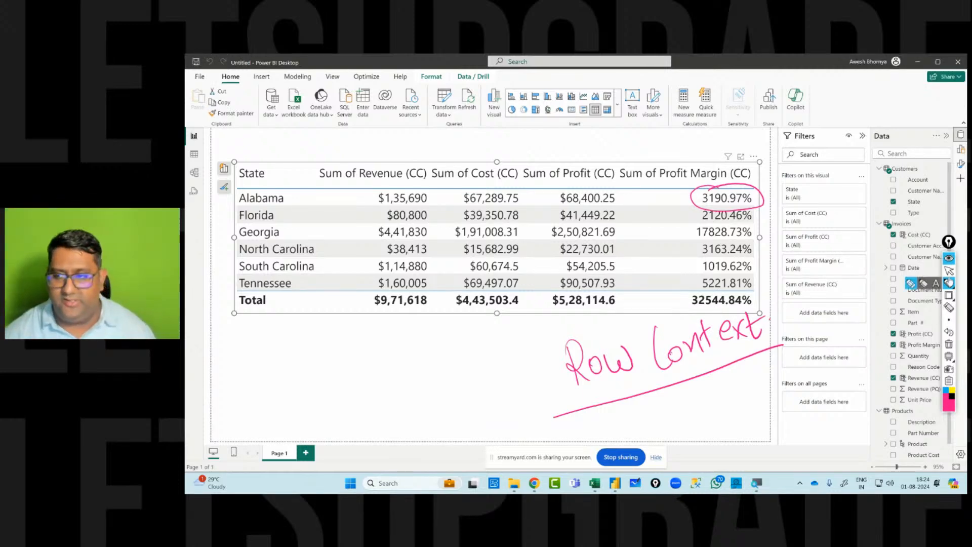
pyautogui.click(950, 271)
pyautogui.click(949, 345)
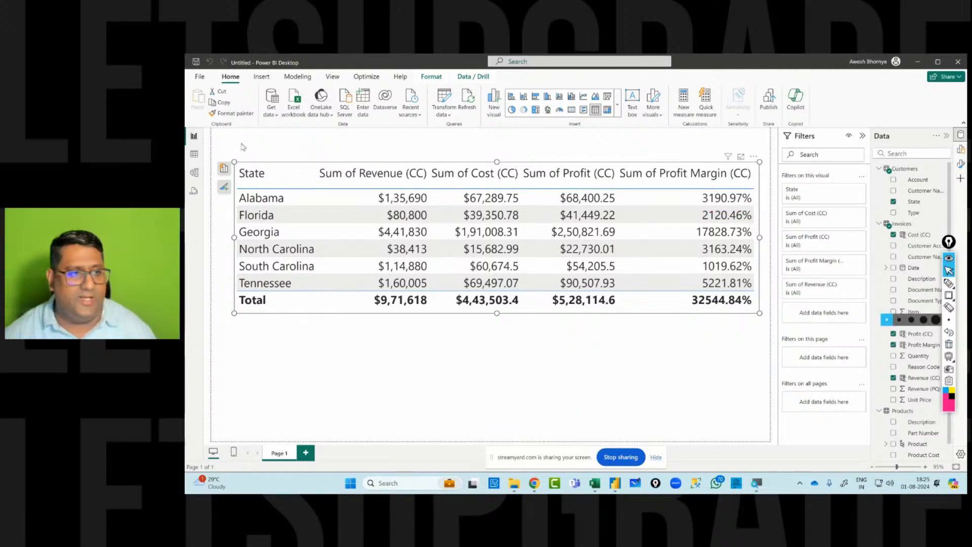
# - Delete the Profit Margin (CC) column from the Invoices table in the data model
pyautogui.click(194, 154)
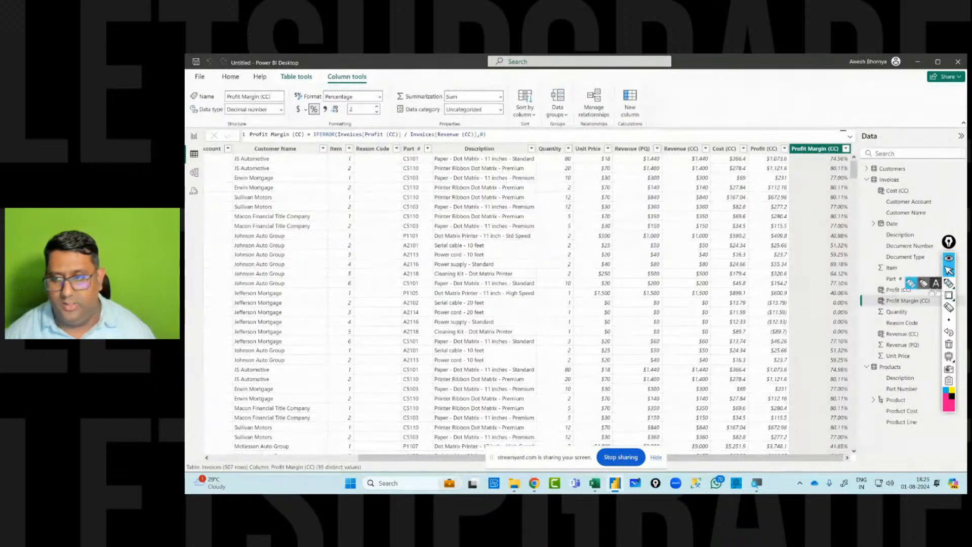
pyautogui.click(890, 179)
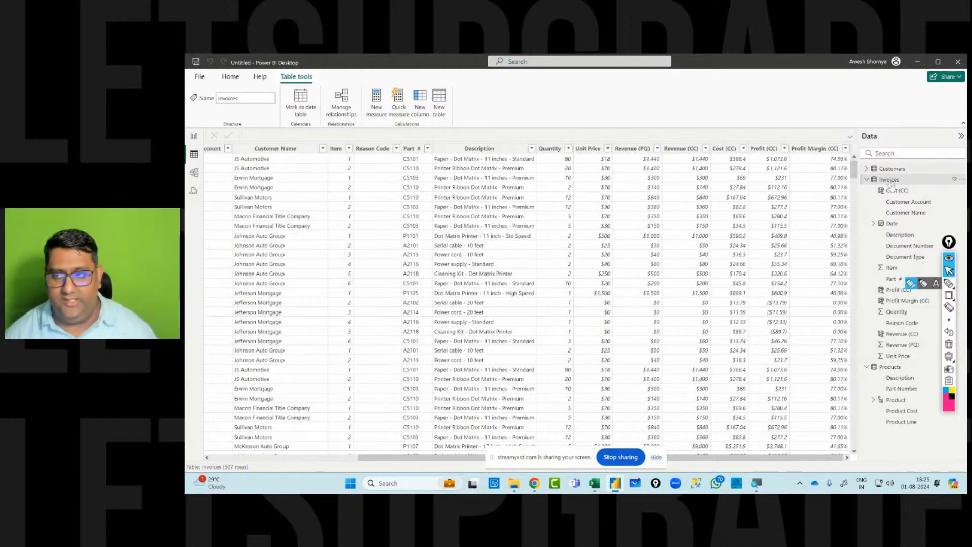
pyautogui.click(898, 302)
pyautogui.rightClick(898, 303)
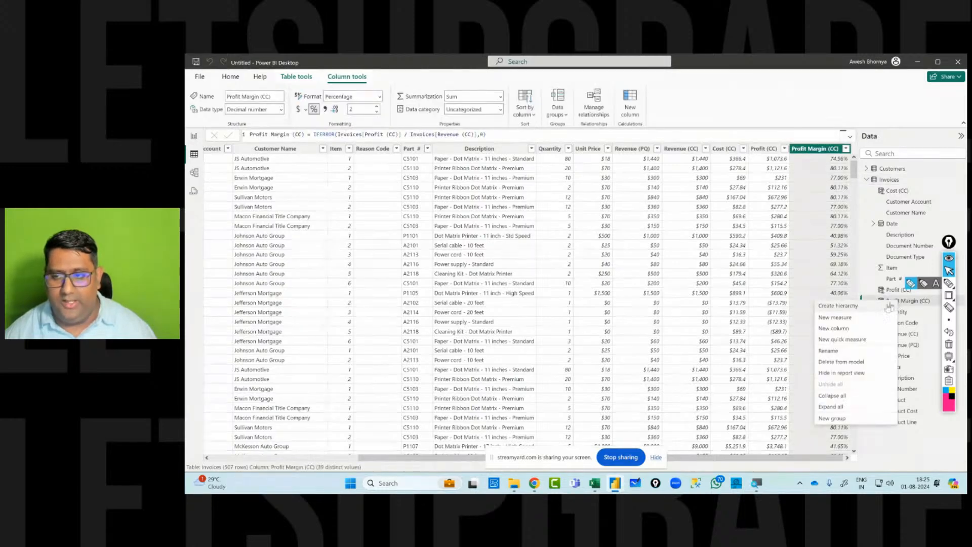
pyautogui.click(841, 362)
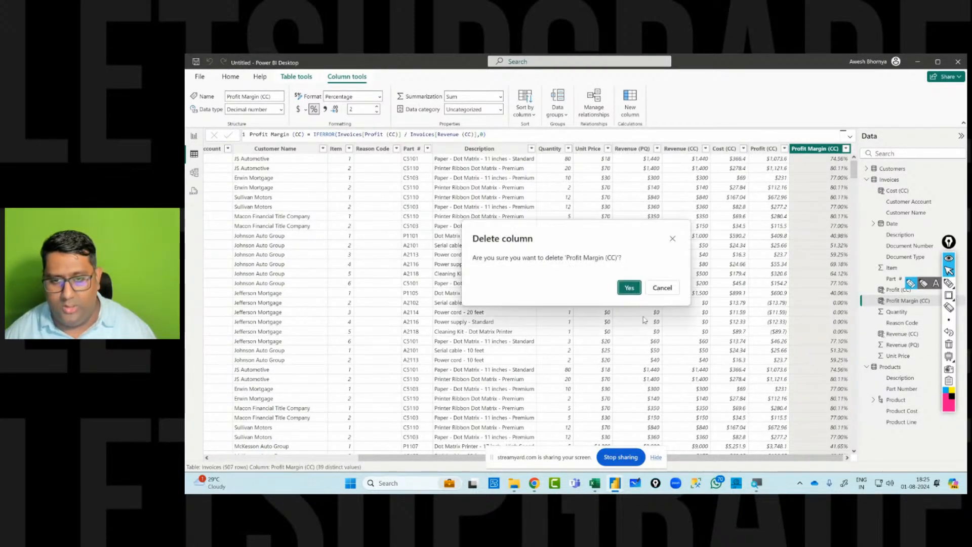
pyautogui.click(627, 288)
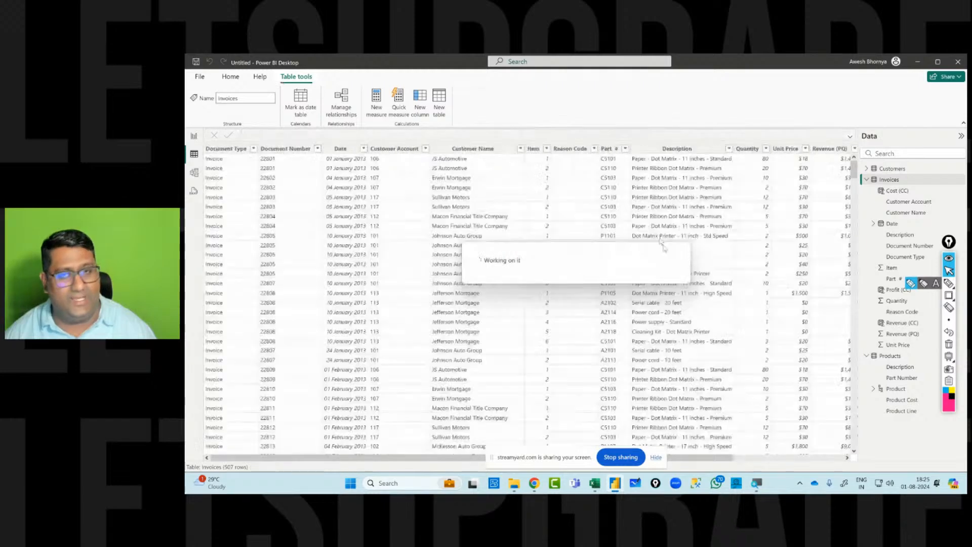
# - Switch to File Explorer and open Measures Explanation.xlsx from the MS-Power BI folder under All Training Data in Excel
pyautogui.moveTo(514, 484)
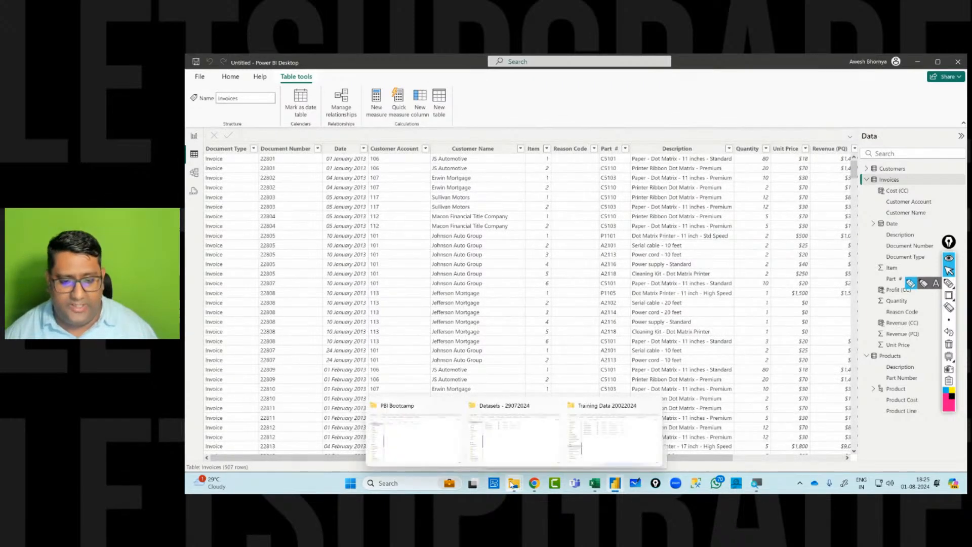
pyautogui.click(608, 448)
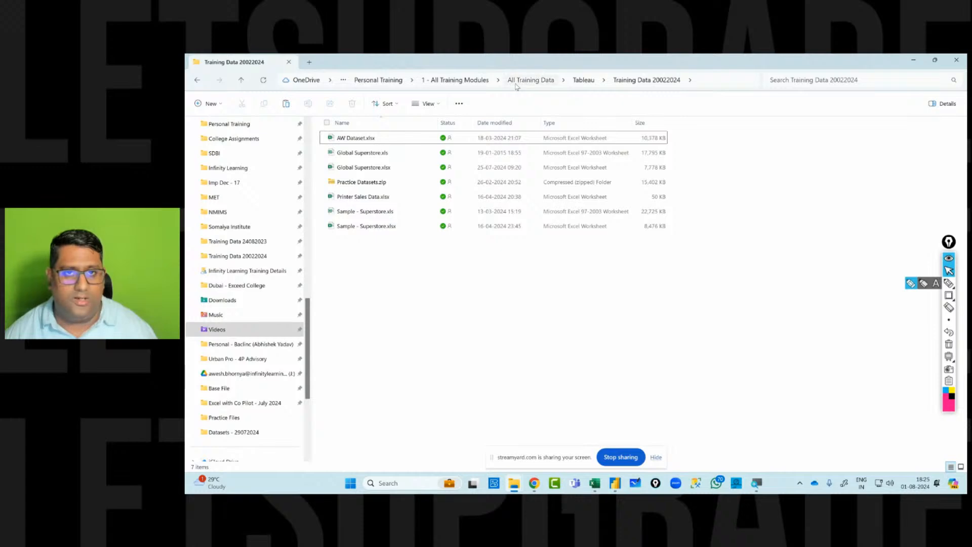
pyautogui.click(530, 80)
pyautogui.doubleClick(365, 167)
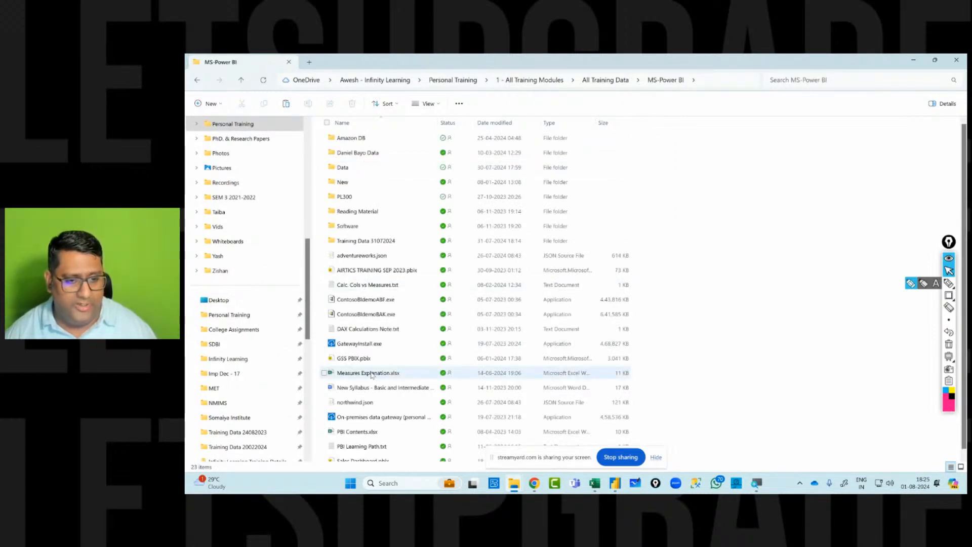
pyautogui.doubleClick(372, 375)
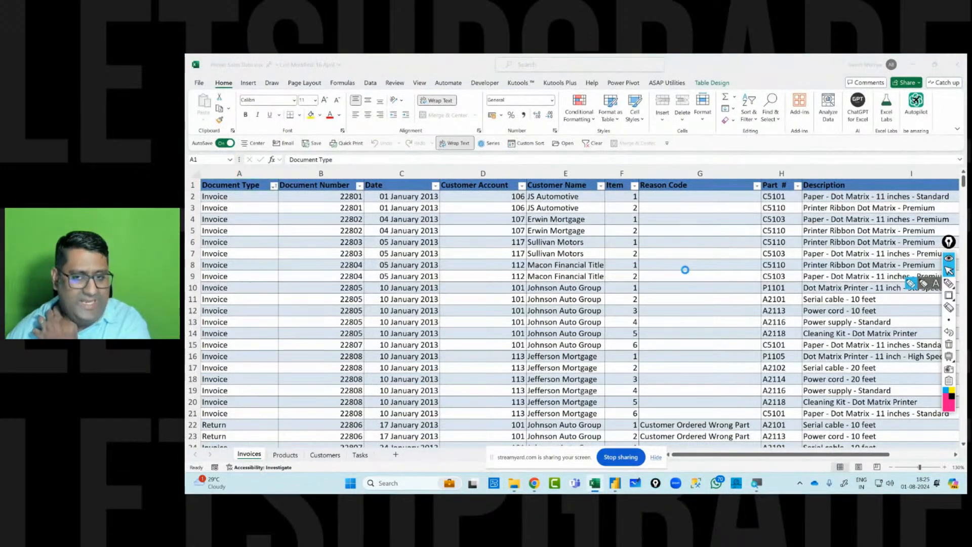
pyautogui.hotkey('alt', 'Tab')
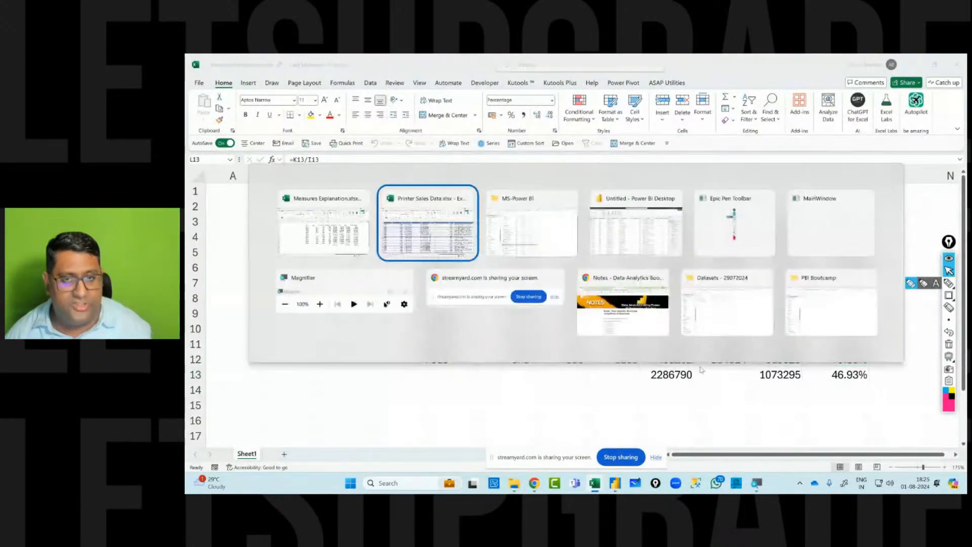
pyautogui.hotkey('alt', 'Tab')
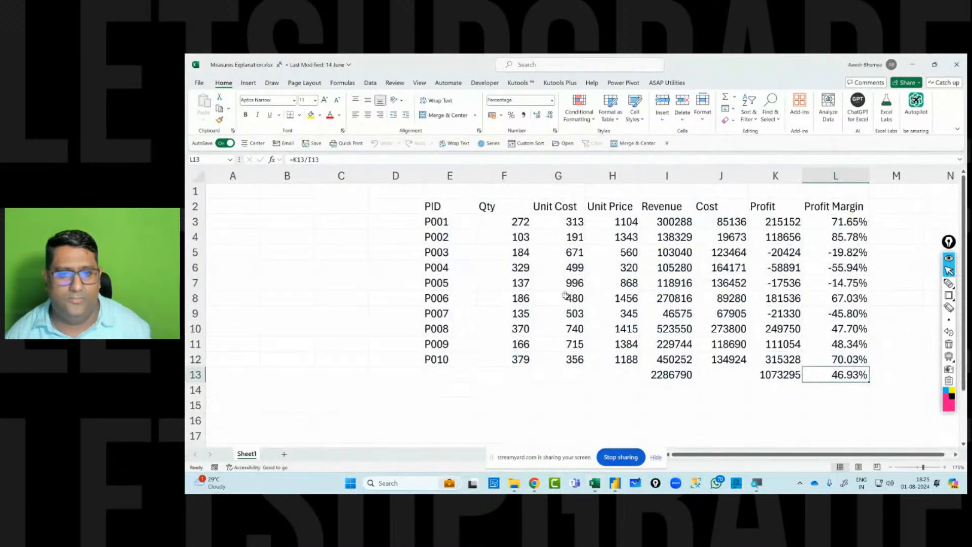
# - Examine the Qty, Unit Cost and Unit Price data and the Cost, Profit and Profit Margin formulas for the listed products
pyautogui.click(795, 248)
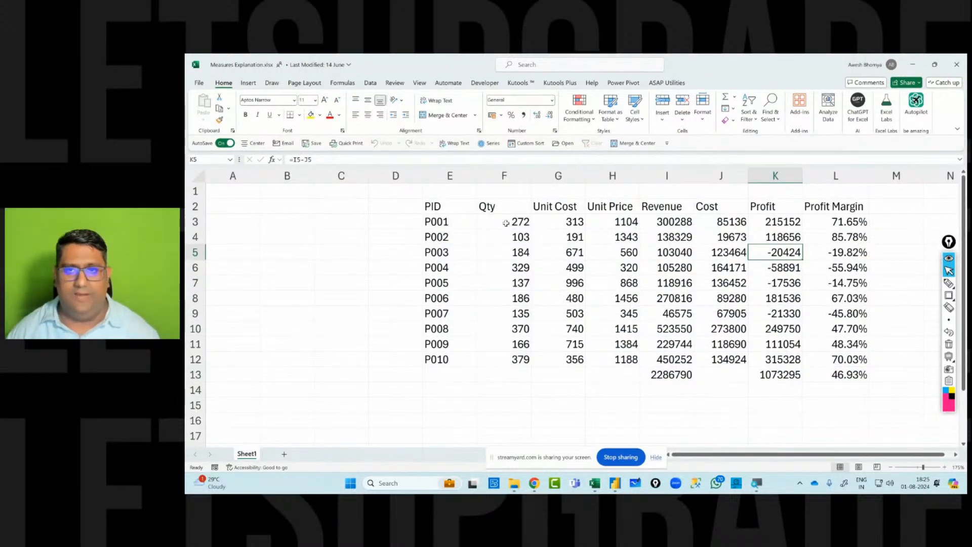
pyautogui.moveTo(506, 224); pyautogui.dragTo(506, 363)
pyautogui.moveTo(564, 222); pyautogui.dragTo(570, 361)
pyautogui.moveTo(623, 223); pyautogui.dragTo(627, 358)
pyautogui.click(726, 217)
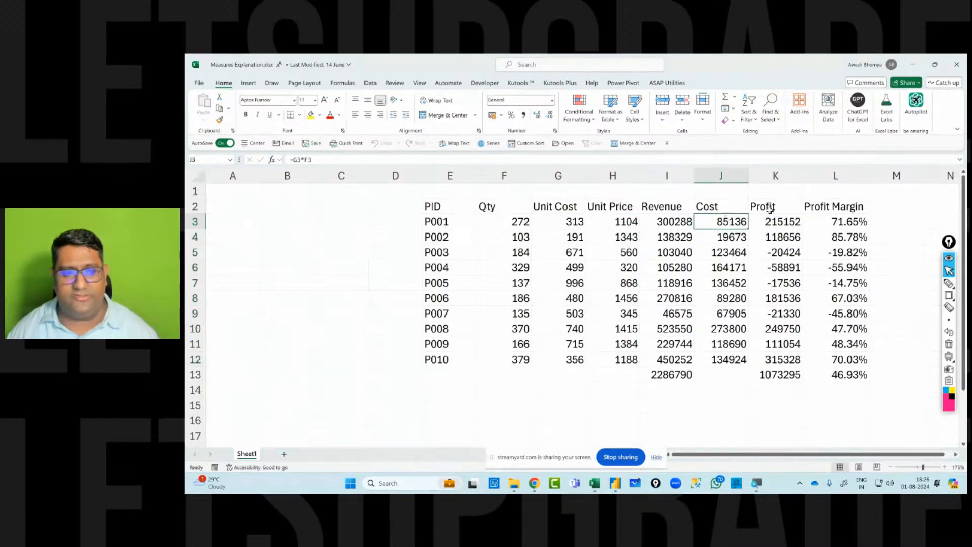
pyautogui.click(787, 222)
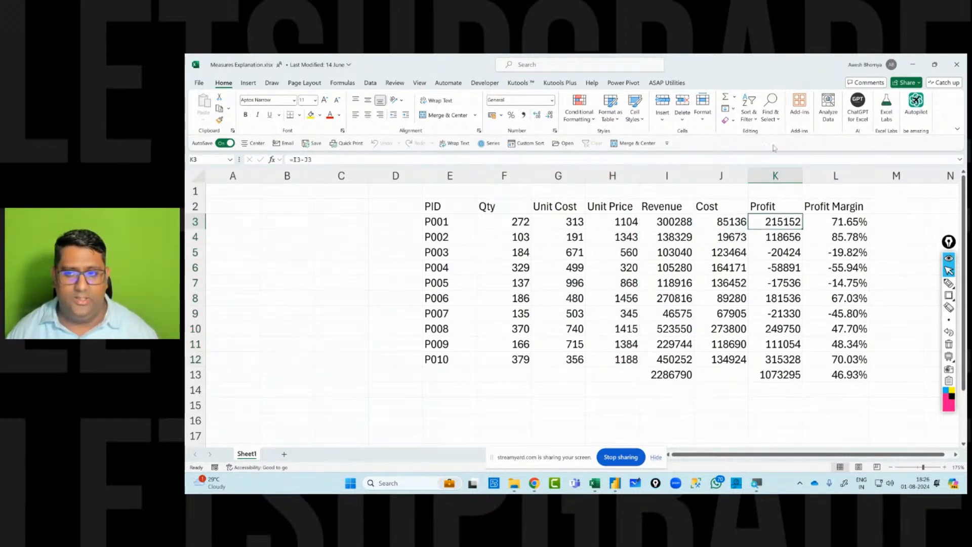
pyautogui.moveTo(486, 211); pyautogui.dragTo(789, 358)
pyautogui.click(835, 219)
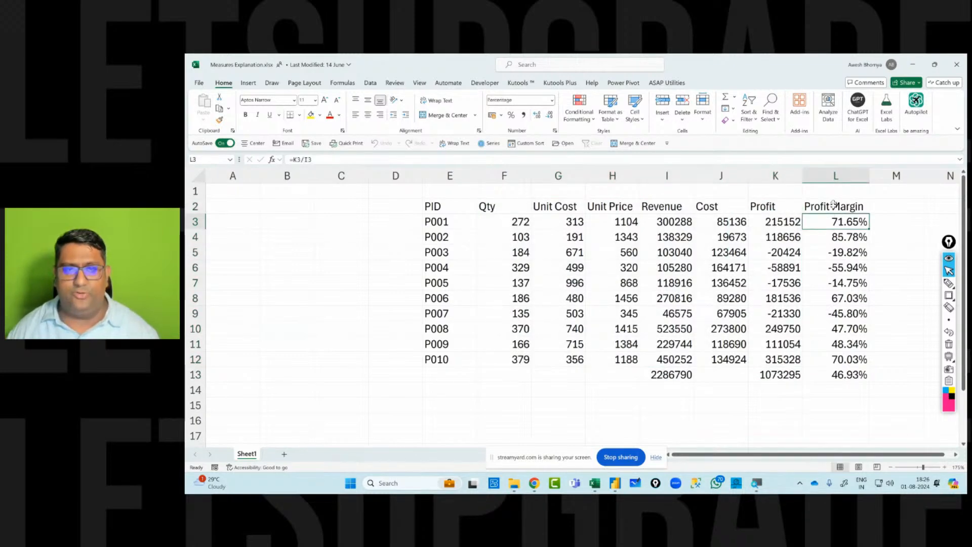
pyautogui.click(460, 223)
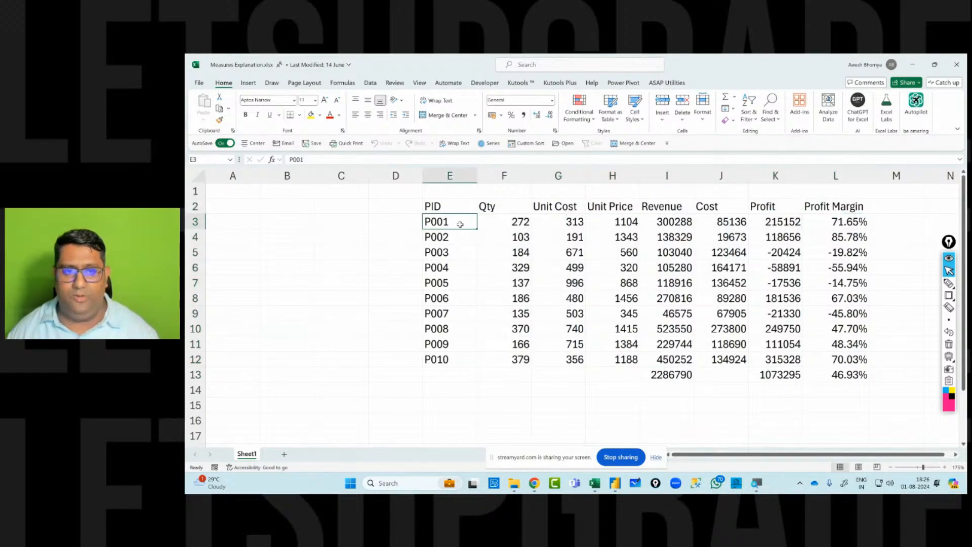
pyautogui.click(867, 222)
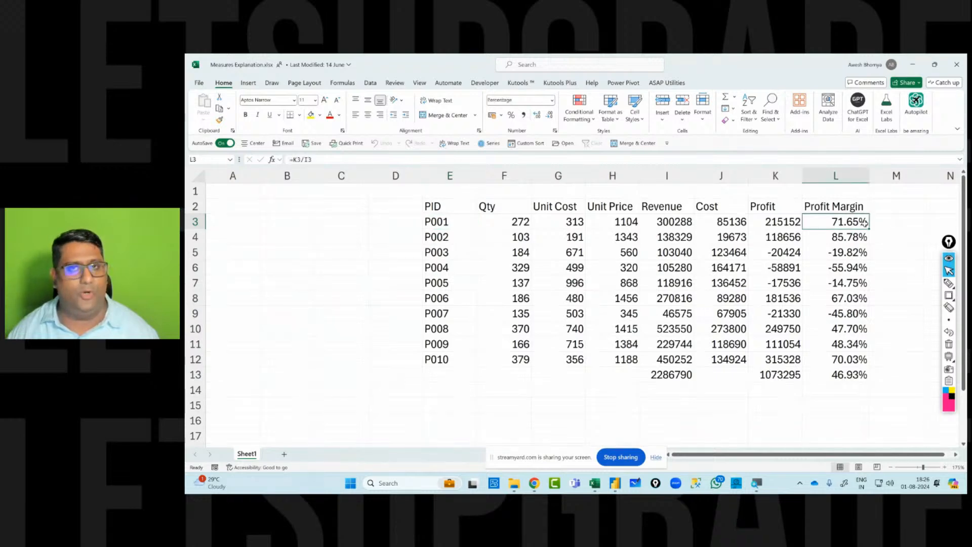
# - Clear the overall profit margin formula from cell L13 in the Profit Margin column
pyautogui.click(831, 373)
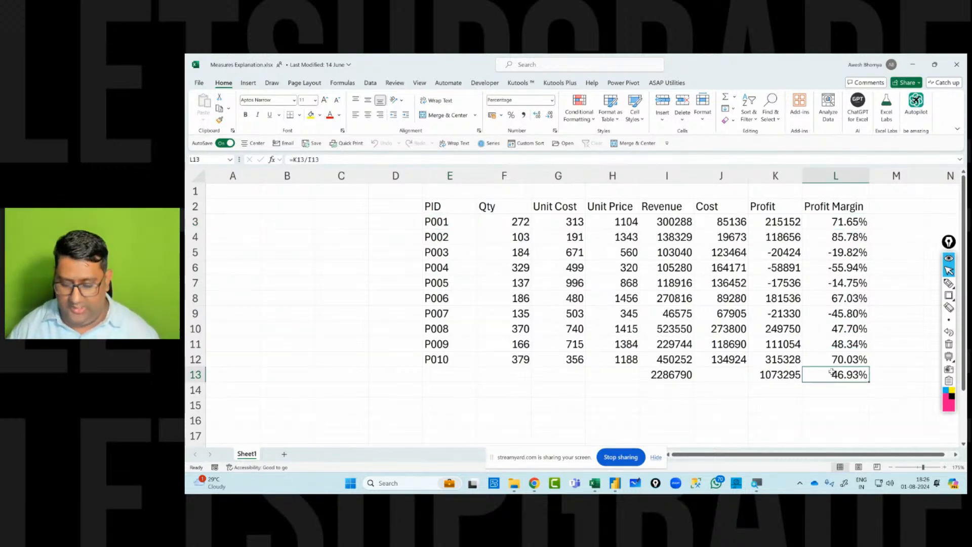
pyautogui.press('Delete')
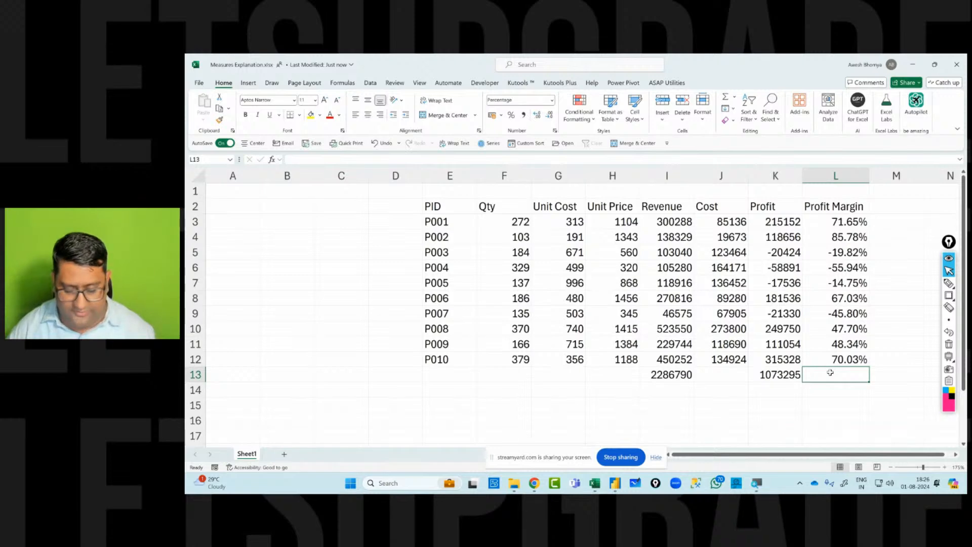
# - Total the individual product margins in cell L13 with the formula =SUM(L3:L12)
pyautogui.hotkey('ctrl', 'z')
pyautogui.press('Return')
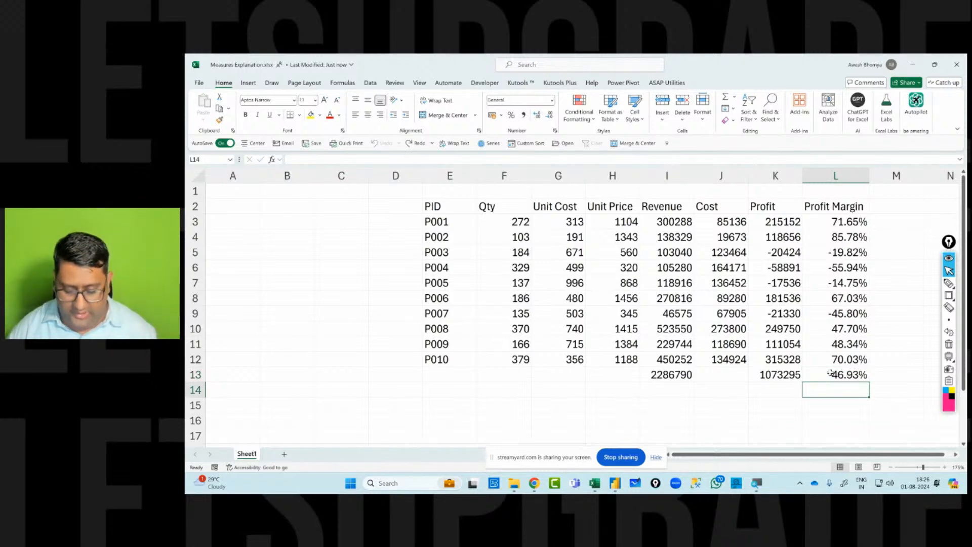
pyautogui.click(829, 373)
pyautogui.press('Delete')
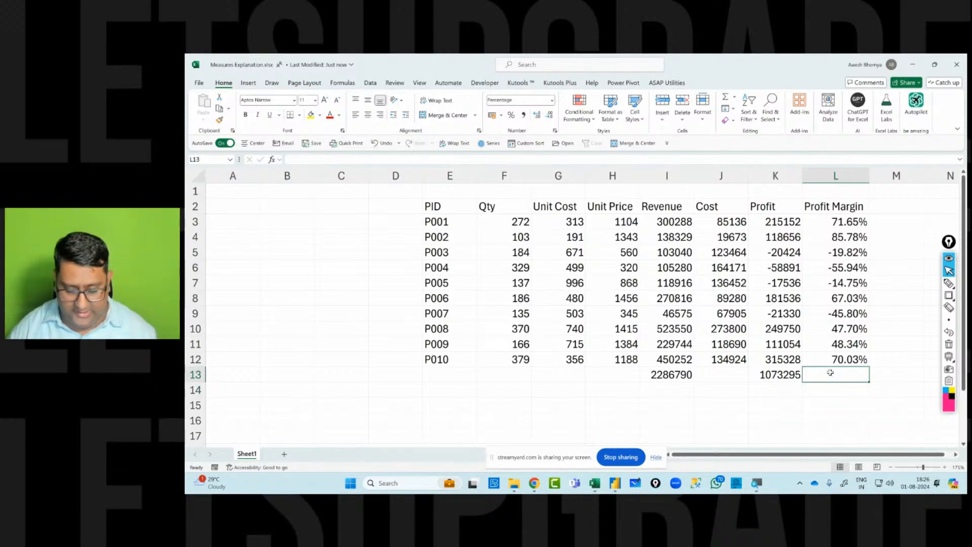
pyautogui.hotkey('alt', '=')
pyautogui.press('Return')
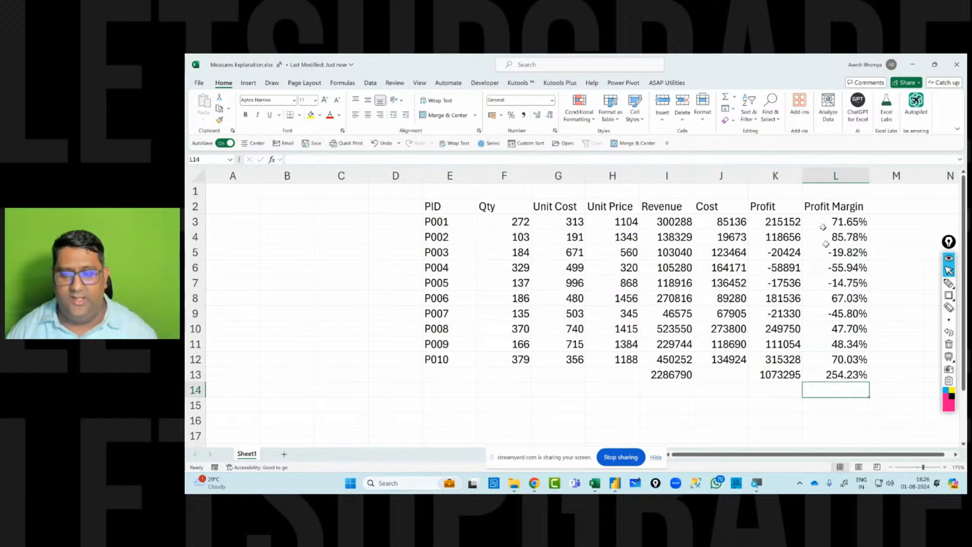
pyautogui.click(849, 375)
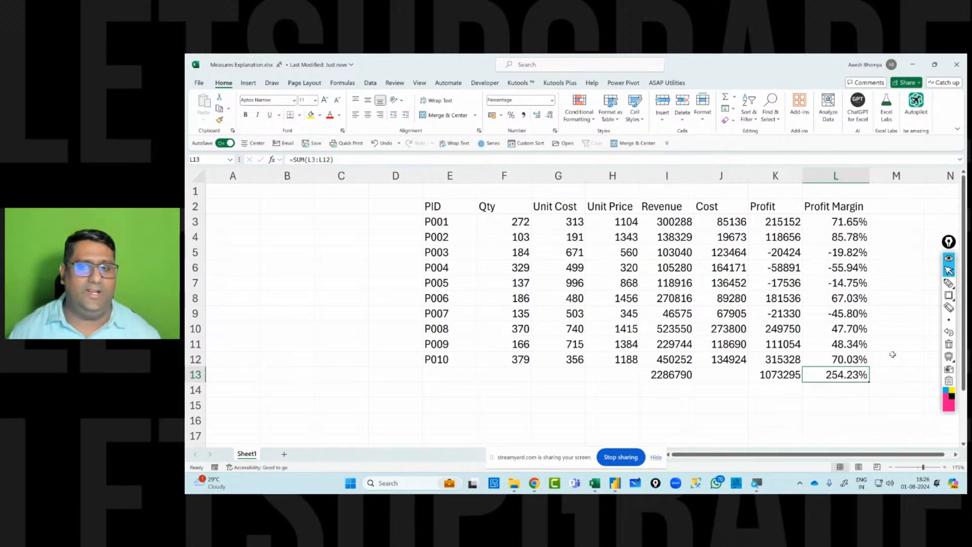
# - Outline the Revenue values I3:I12 and the Profit values K3:K12 with annotation rectangles, and clear the markings
pyautogui.click(949, 296)
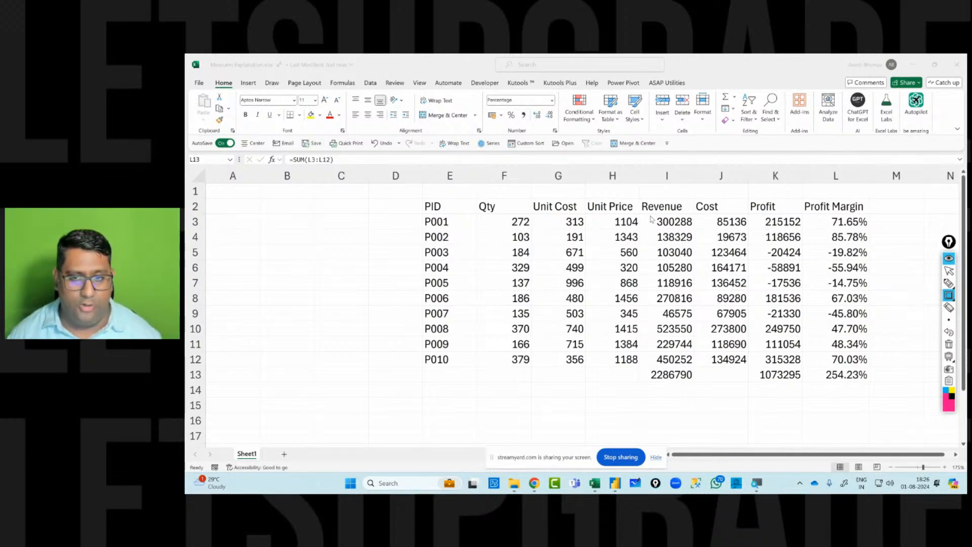
pyautogui.moveTo(650, 216)
pyautogui.mouseDown()
pyautogui.moveTo(695, 268)
pyautogui.moveTo(697, 369)
pyautogui.mouseUp()
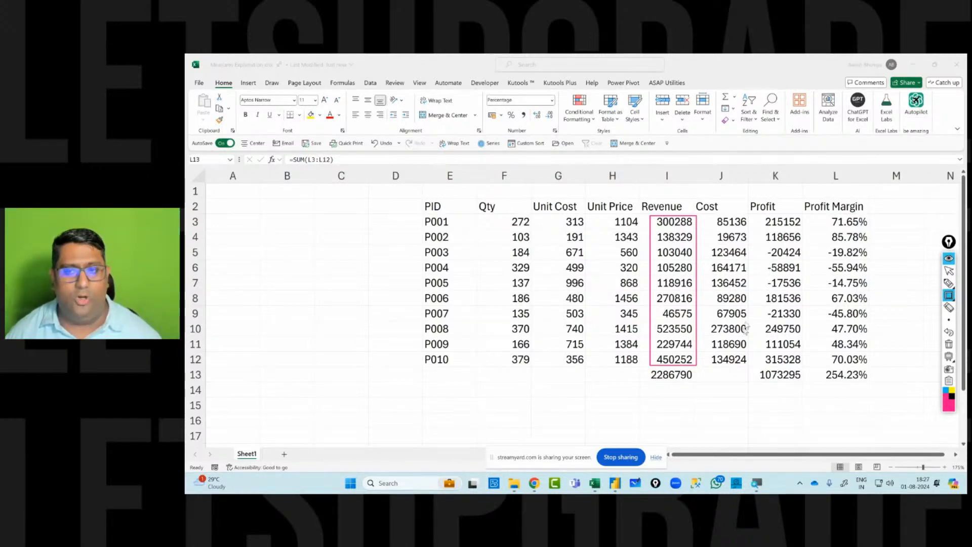
pyautogui.moveTo(757, 220)
pyautogui.mouseDown()
pyautogui.moveTo(807, 304)
pyautogui.moveTo(805, 368)
pyautogui.mouseUp()
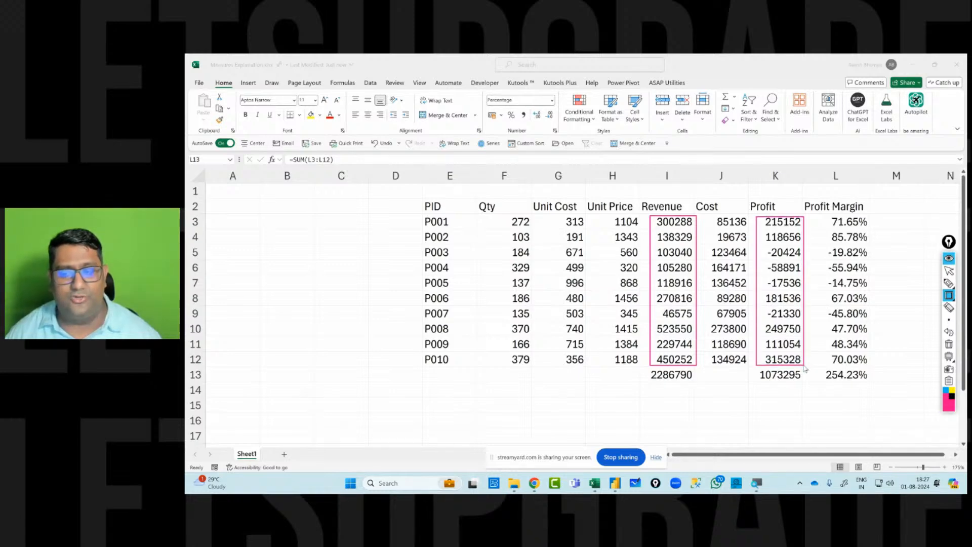
pyautogui.click(950, 346)
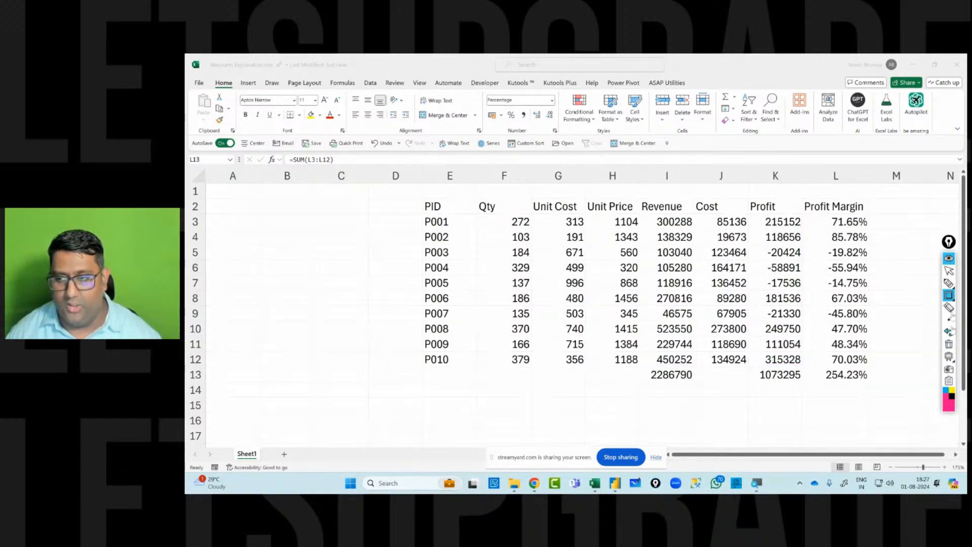
# - Outline the total revenue in I13 and total profit in K13 with annotation rectangles, clear them and leave drawing mode
pyautogui.moveTo(649, 365)
pyautogui.mouseDown()
pyautogui.moveTo(661, 385)
pyautogui.moveTo(696, 386)
pyautogui.mouseUp()
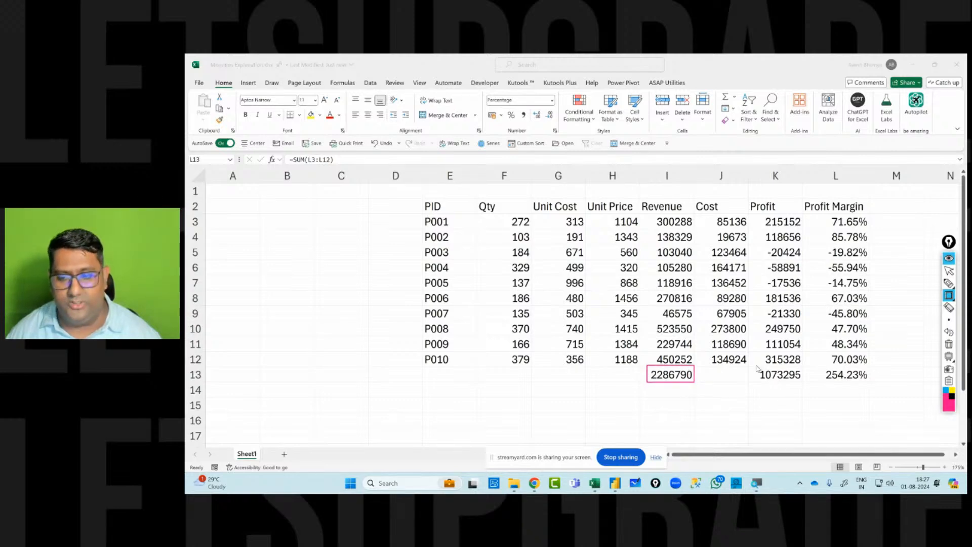
pyautogui.moveTo(755, 365)
pyautogui.mouseDown()
pyautogui.moveTo(768, 384)
pyautogui.moveTo(804, 387)
pyautogui.mouseUp()
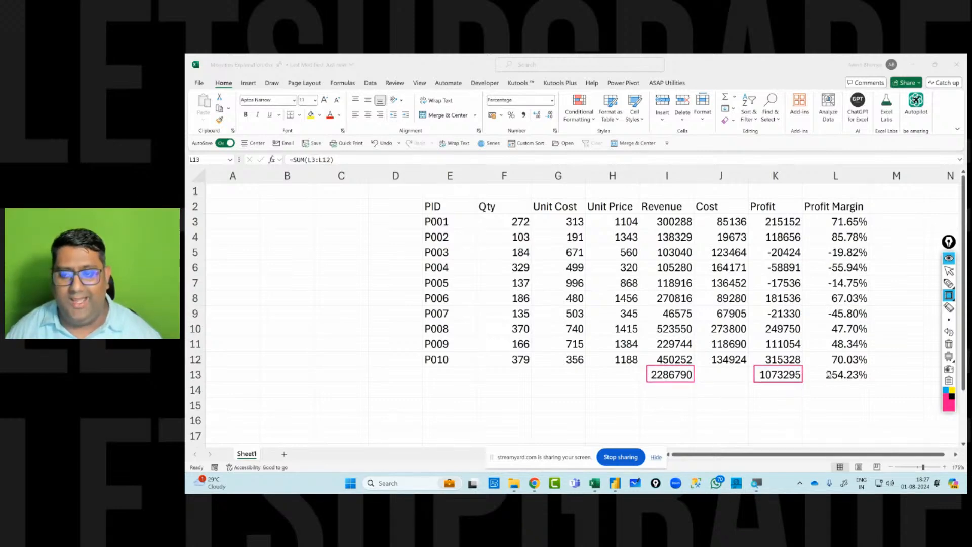
pyautogui.click(949, 344)
pyautogui.click(949, 271)
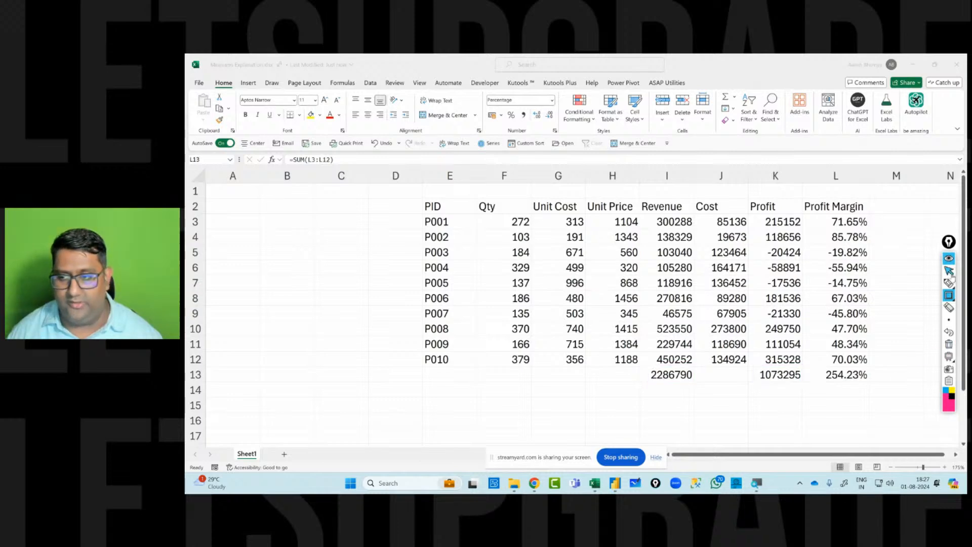
# - Calculate the overall profit margin in cell L13 as =K13/I13 and compare it with the row margins in L3:L12
pyautogui.click(865, 373)
pyautogui.write('=')
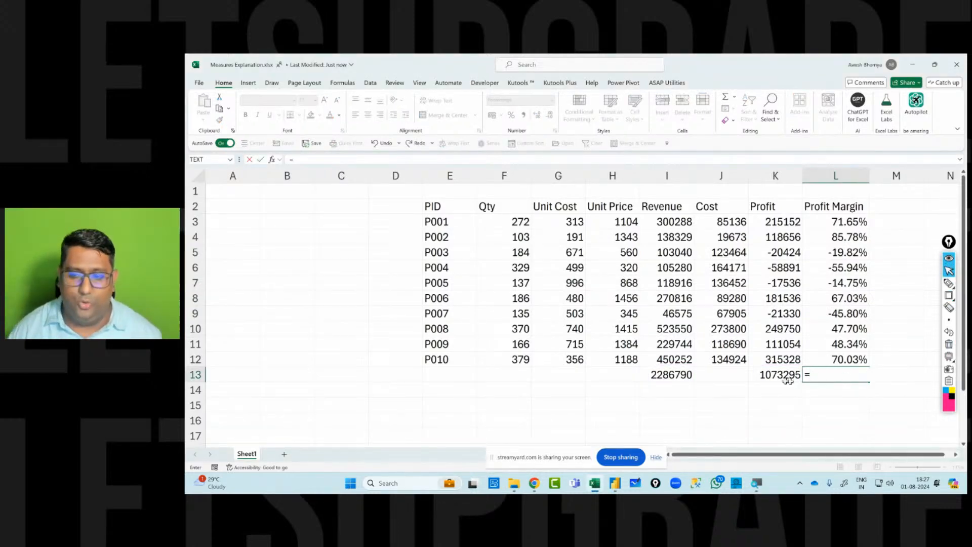
pyautogui.click(759, 375)
pyautogui.write('/')
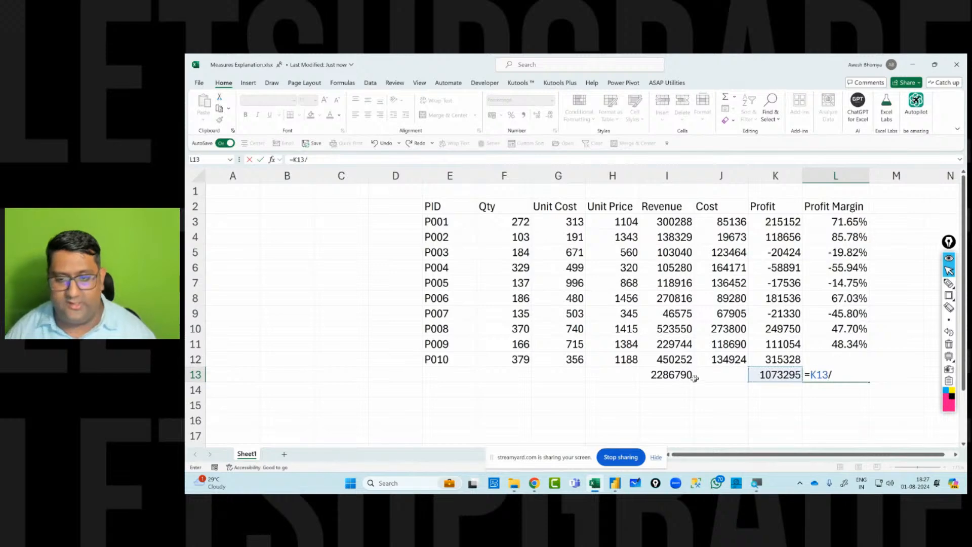
pyautogui.click(680, 377)
pyautogui.press('Return')
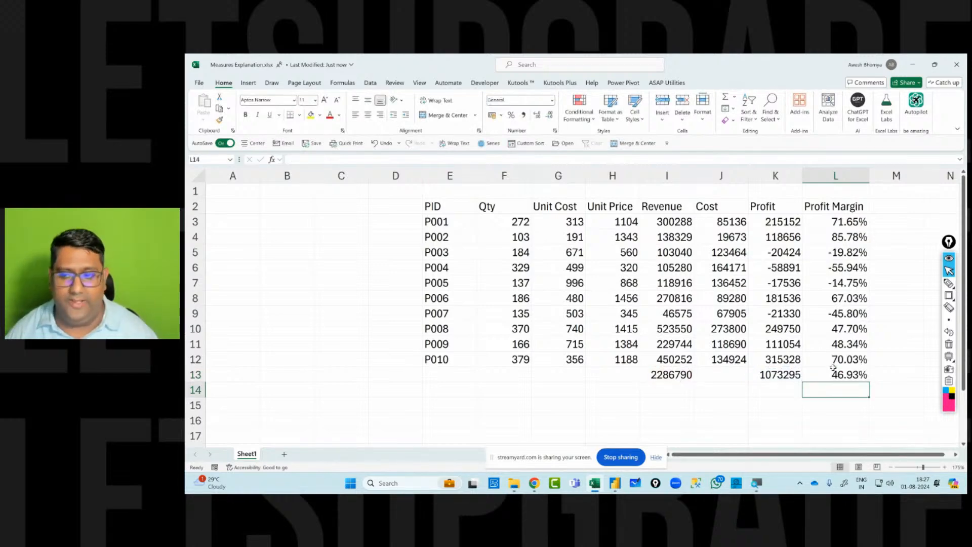
pyautogui.click(850, 375)
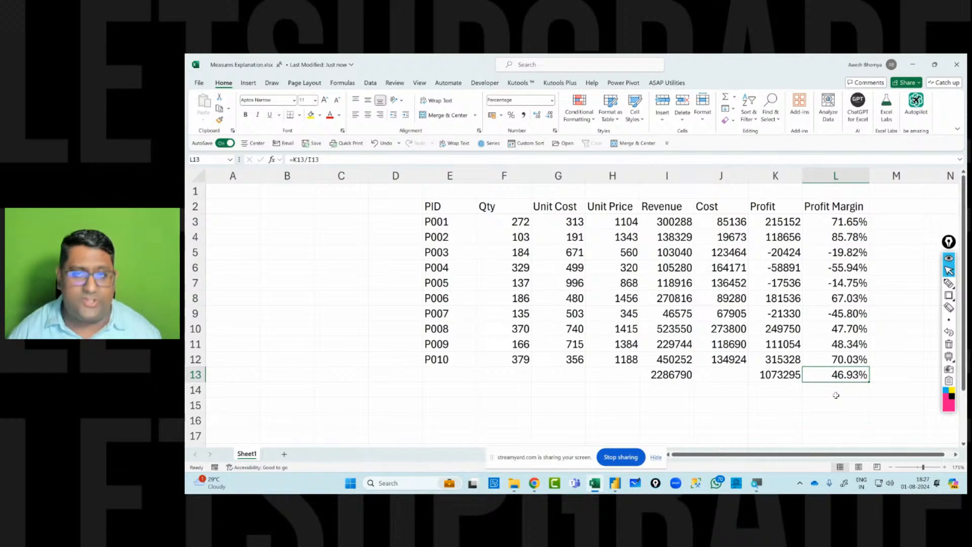
pyautogui.moveTo(842, 361); pyautogui.dragTo(835, 216)
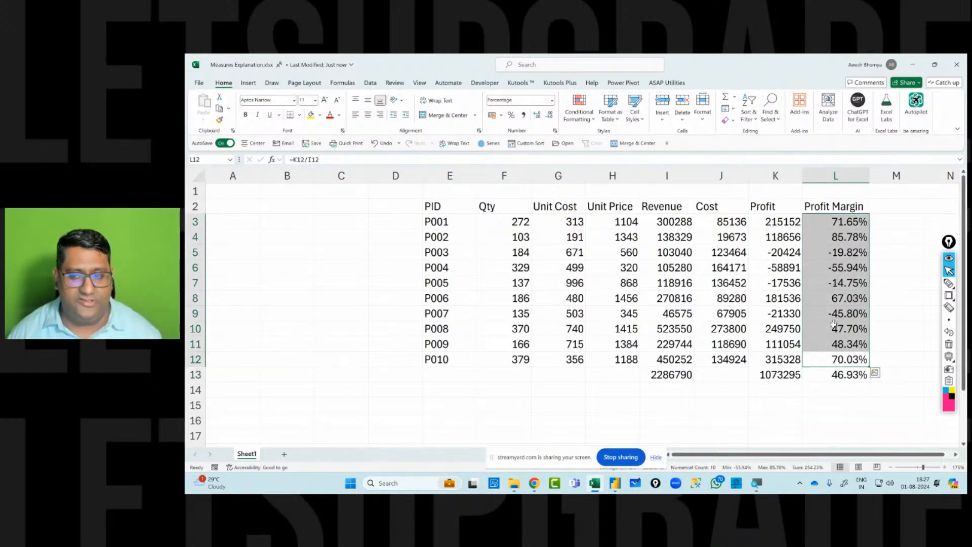
# - Handwrite underlined "filter context" and "measures" annotations over the sheet, clear them and leave drawing mode
pyautogui.click(952, 286)
pyautogui.moveTo(309, 300)
pyautogui.mouseDown()
pyautogui.moveTo(309, 288)
pyautogui.moveTo(332, 308)
pyautogui.mouseUp()
pyautogui.moveTo(317, 282); pyautogui.dragTo(345, 293)
pyautogui.moveTo(334, 265)
pyautogui.mouseDown()
pyautogui.moveTo(354, 290)
pyautogui.moveTo(374, 256)
pyautogui.mouseUp()
pyautogui.moveTo(341, 343)
pyautogui.mouseDown()
pyautogui.moveTo(355, 350)
pyautogui.moveTo(378, 310)
pyautogui.moveTo(415, 278)
pyautogui.mouseUp()
pyautogui.moveTo(333, 391); pyautogui.dragTo(470, 264)
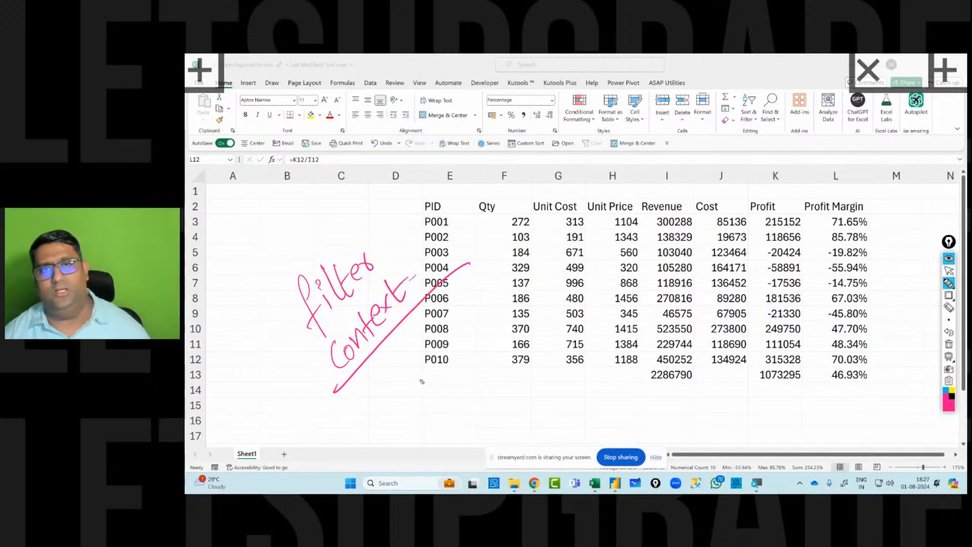
pyautogui.moveTo(245, 258)
pyautogui.mouseDown()
pyautogui.moveTo(297, 205)
pyautogui.moveTo(309, 207)
pyautogui.moveTo(379, 145)
pyautogui.moveTo(390, 152)
pyautogui.mouseUp()
pyautogui.moveTo(273, 269); pyautogui.dragTo(445, 143)
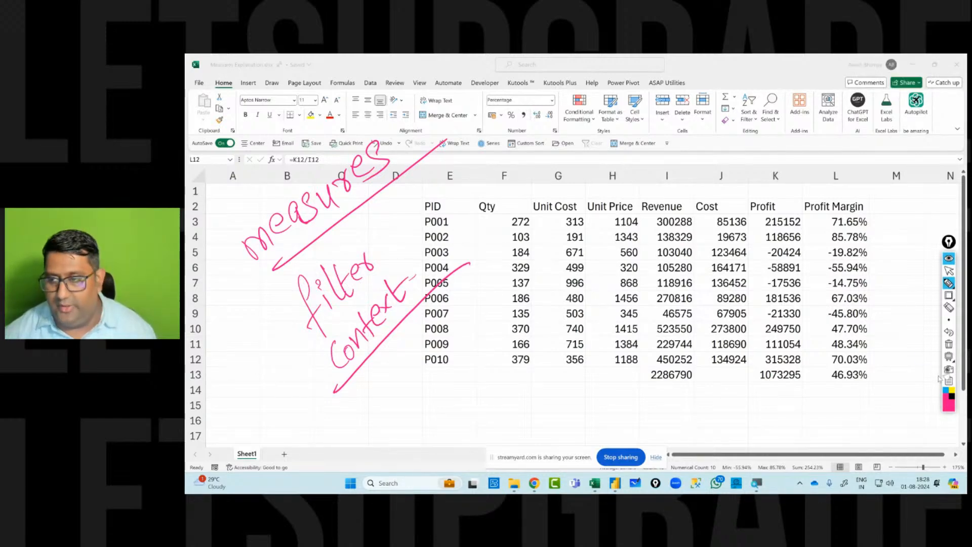
pyautogui.click(949, 344)
pyautogui.click(950, 272)
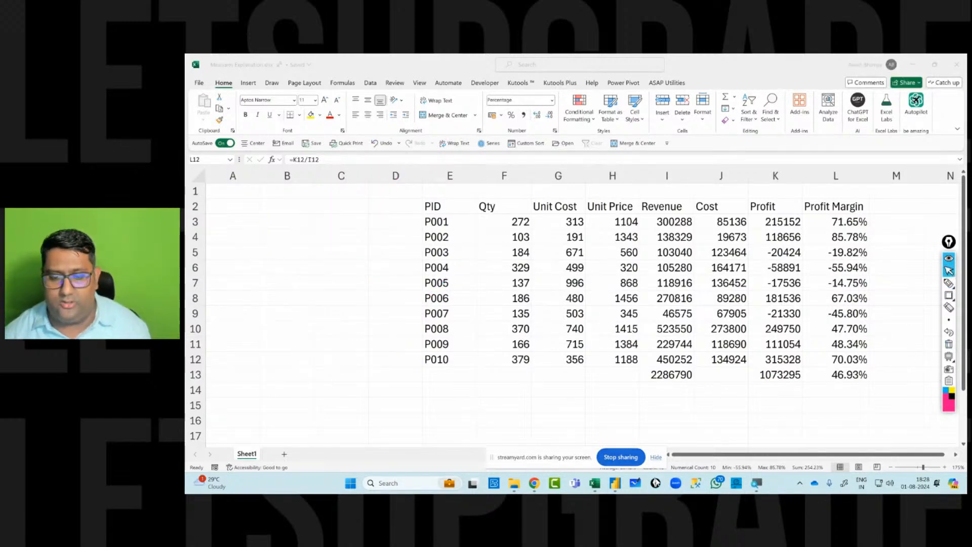
# - Switch to the report view in Power BI Desktop and repair the state table visual by removing its missing Profit Margin field
pyautogui.click(615, 483)
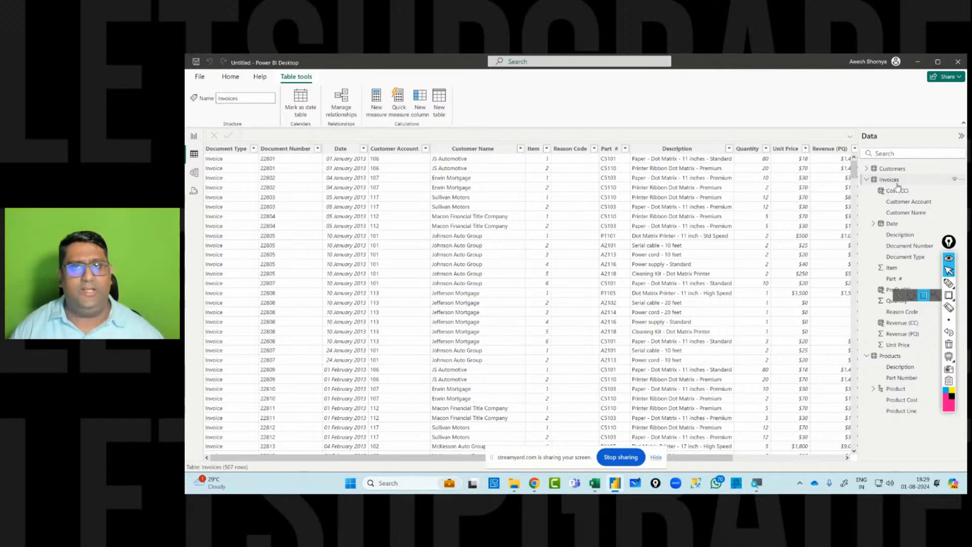
pyautogui.click(194, 136)
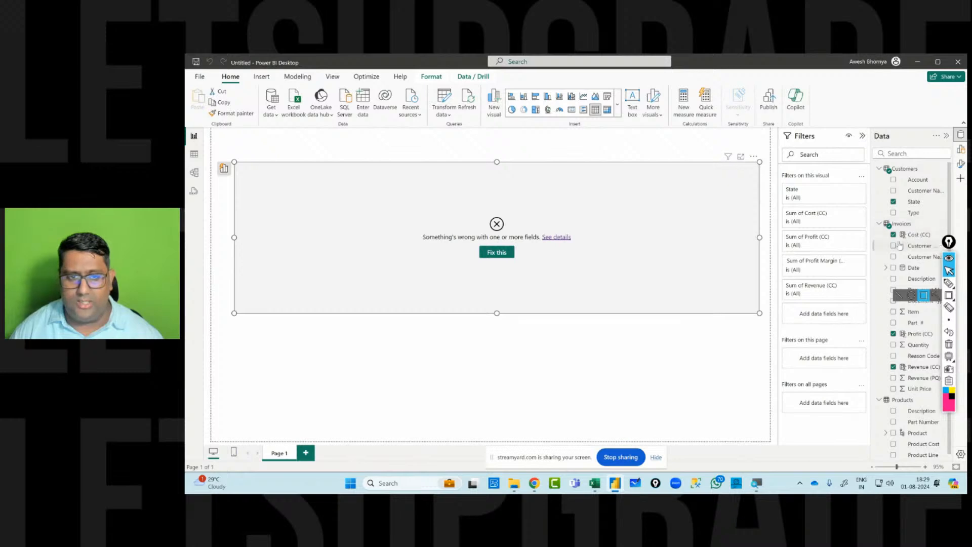
pyautogui.click(494, 253)
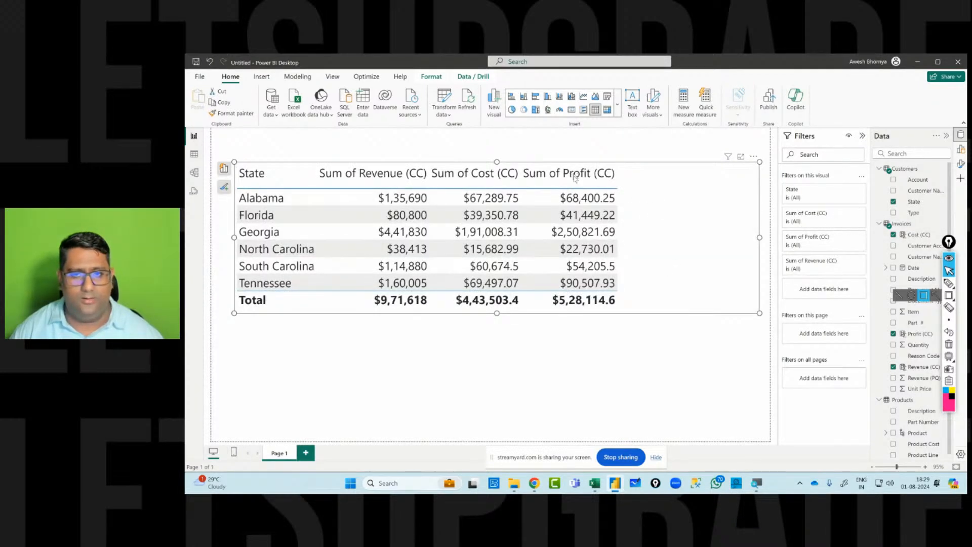
pyautogui.click(576, 174)
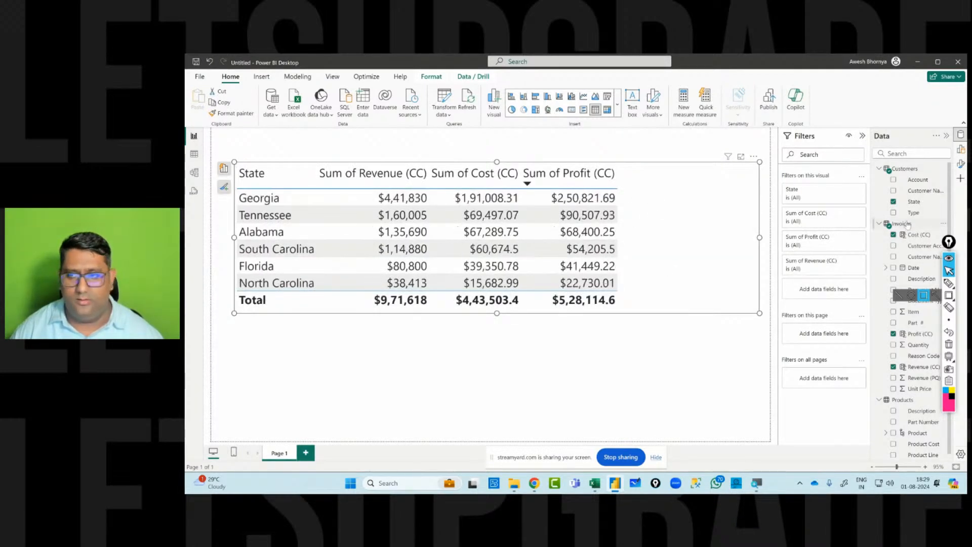
pyautogui.click(850, 262)
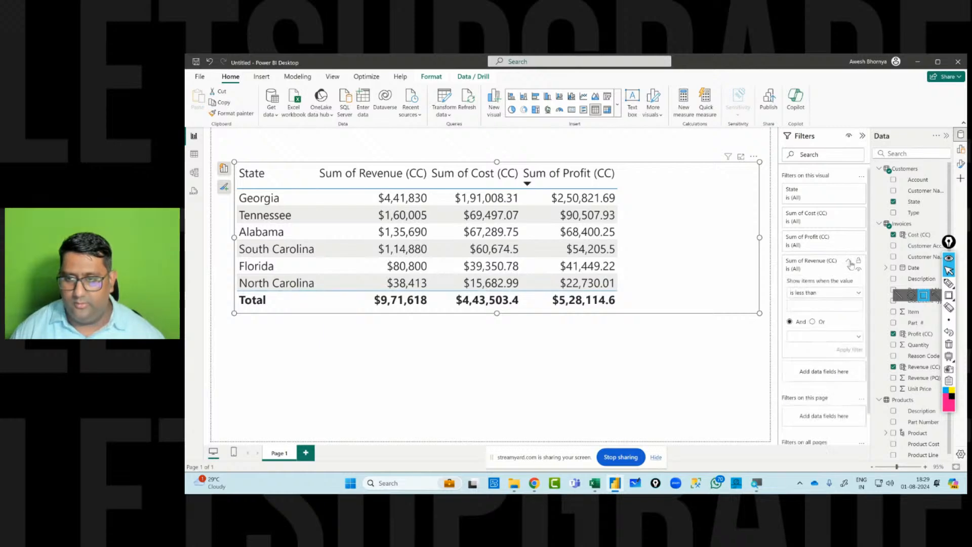
pyautogui.click(823, 270)
pyautogui.click(823, 271)
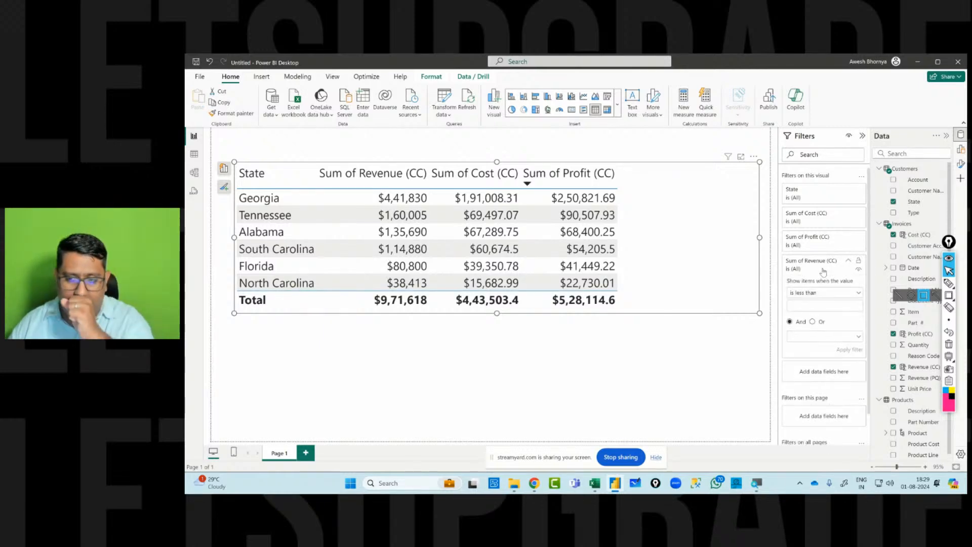
pyautogui.rightClick(823, 270)
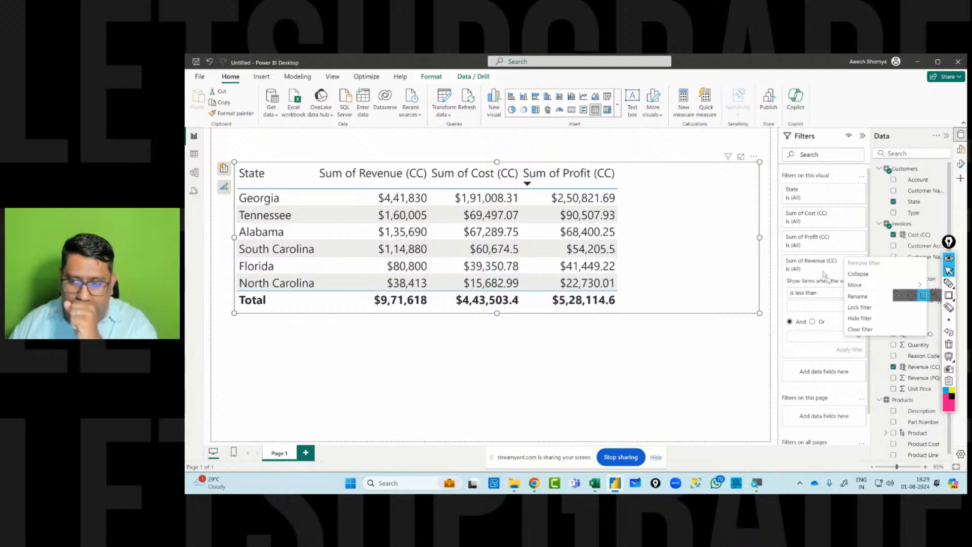
pyautogui.moveTo(861, 287)
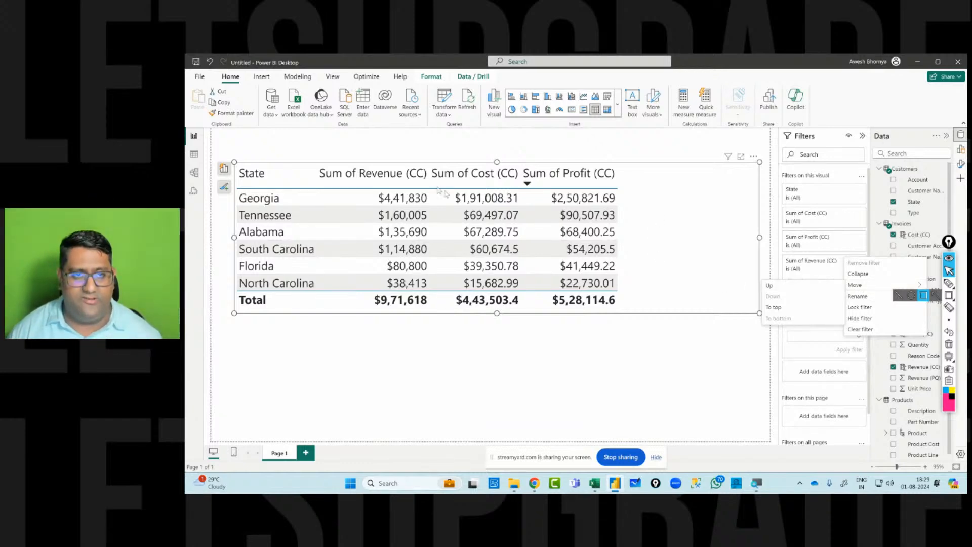
# - Sort the state table by Sum of Revenue (CC) in descending order
pyautogui.click(386, 175)
pyautogui.click(386, 176)
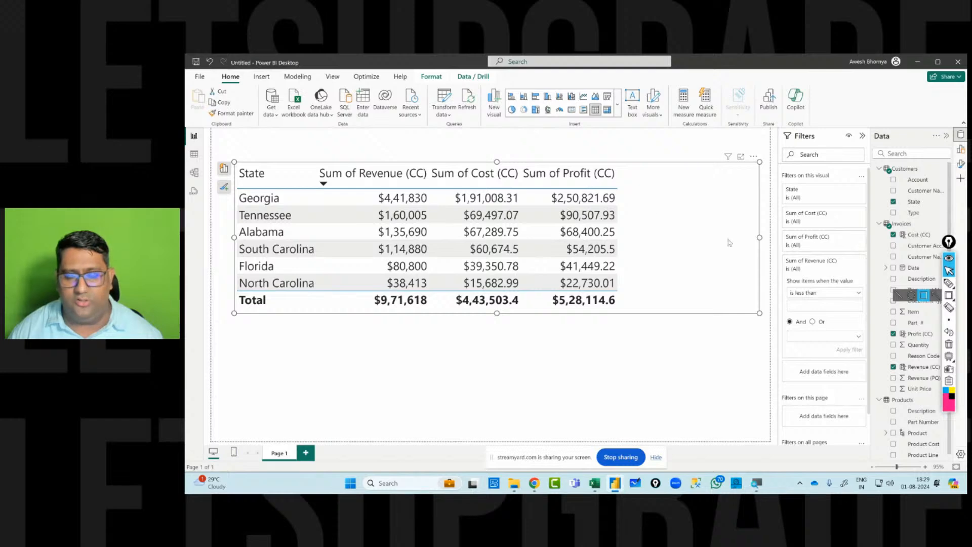
# - Rename the visual's Sum of Cost (CC) filter as Cost (CC)
pyautogui.rightClick(813, 222)
pyautogui.click(863, 250)
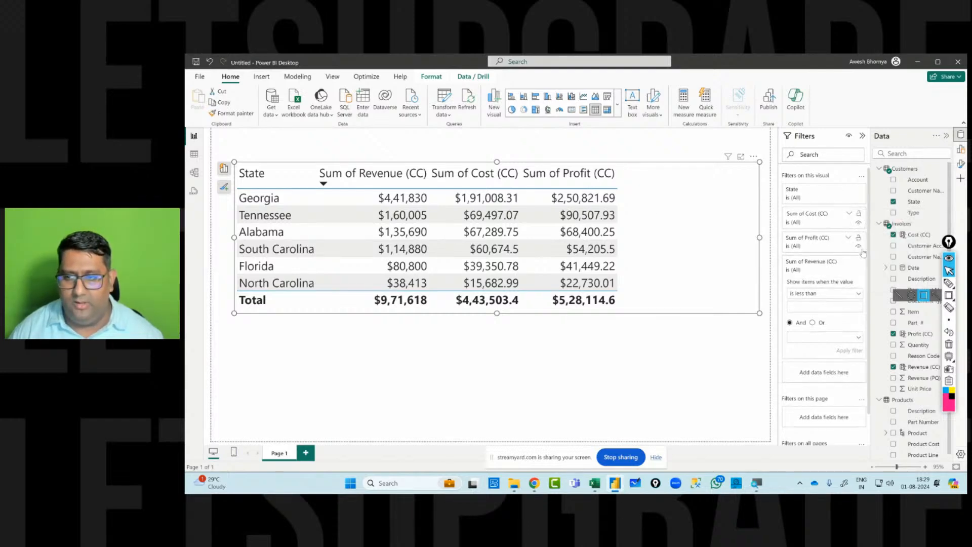
pyautogui.press('Left')
pyautogui.press('Left')
pyautogui.press('Left')
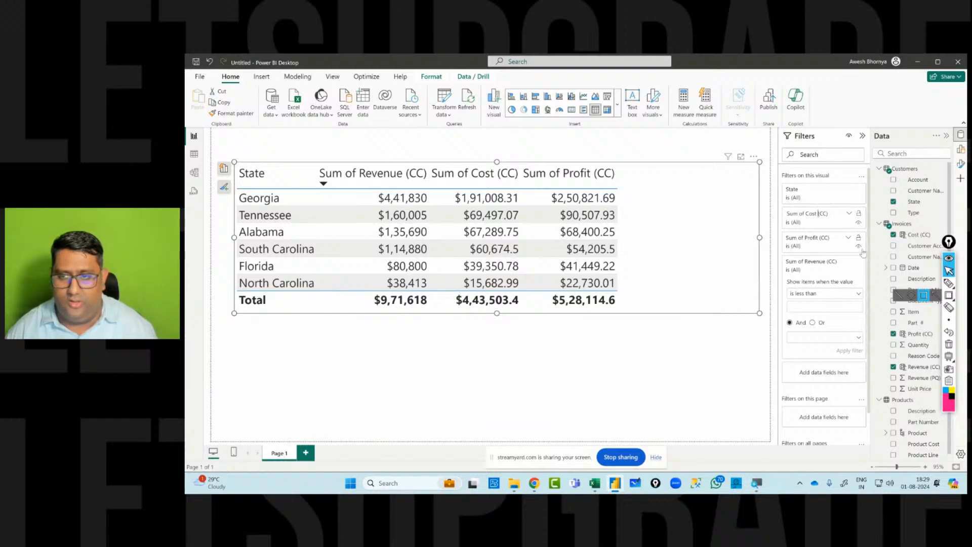
pyautogui.press('BackSpace')
pyautogui.press('BackSpace')
pyautogui.press('BackSpace')
pyautogui.press('BackSpace')
pyautogui.press('BackSpace')
pyautogui.press('BackSpace')
pyautogui.press('BackSpace')
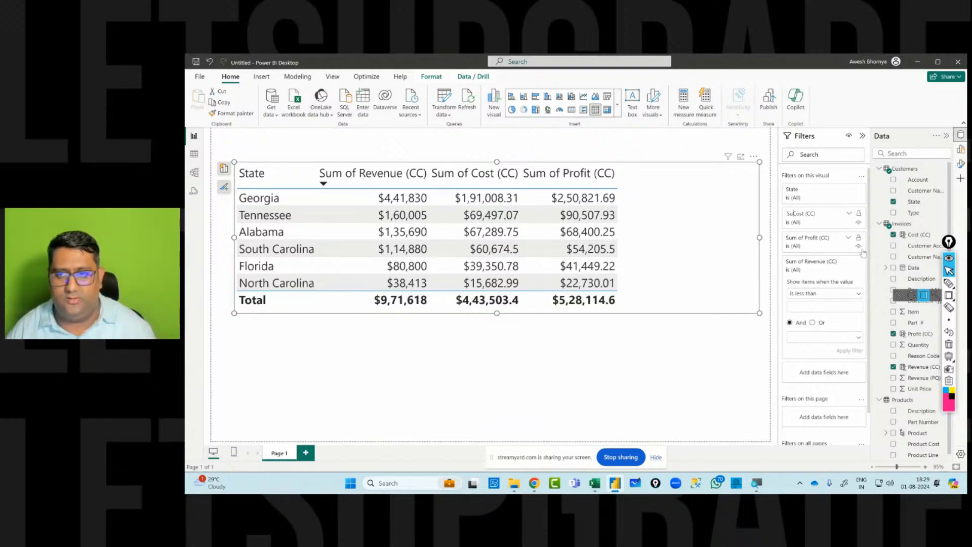
pyautogui.press('Return')
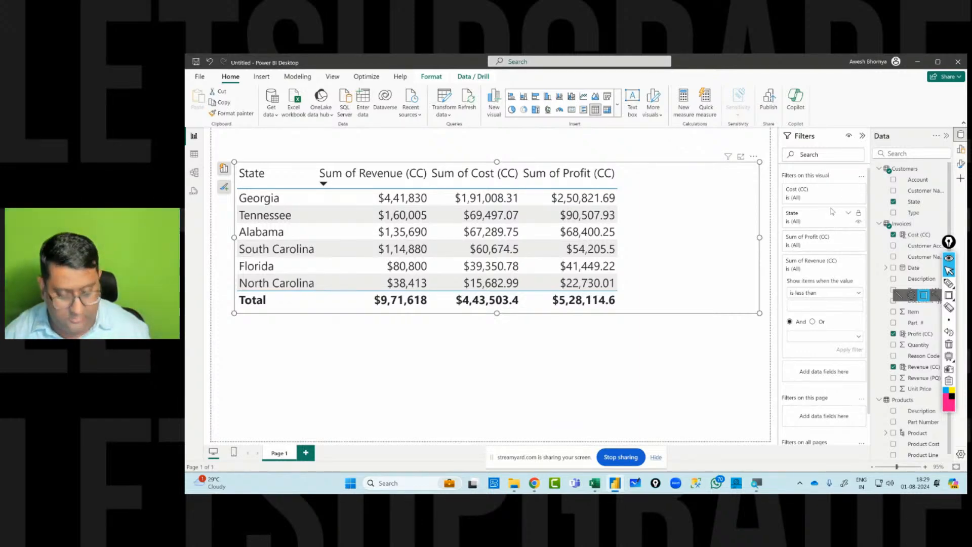
# - Rename the visual's Cost (CC) filter as Sum of Cost (CC)
pyautogui.hotkey('ctrl', 'z')
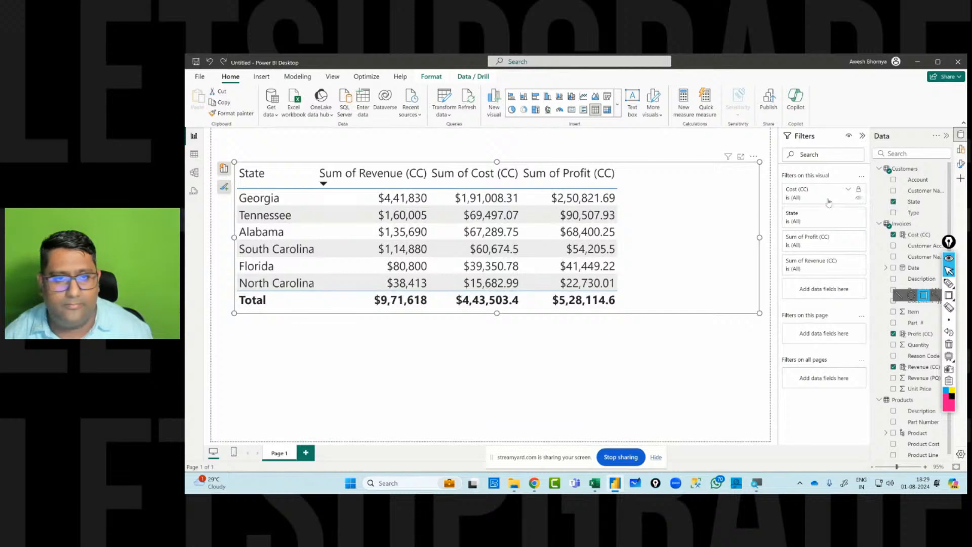
pyautogui.click(829, 202)
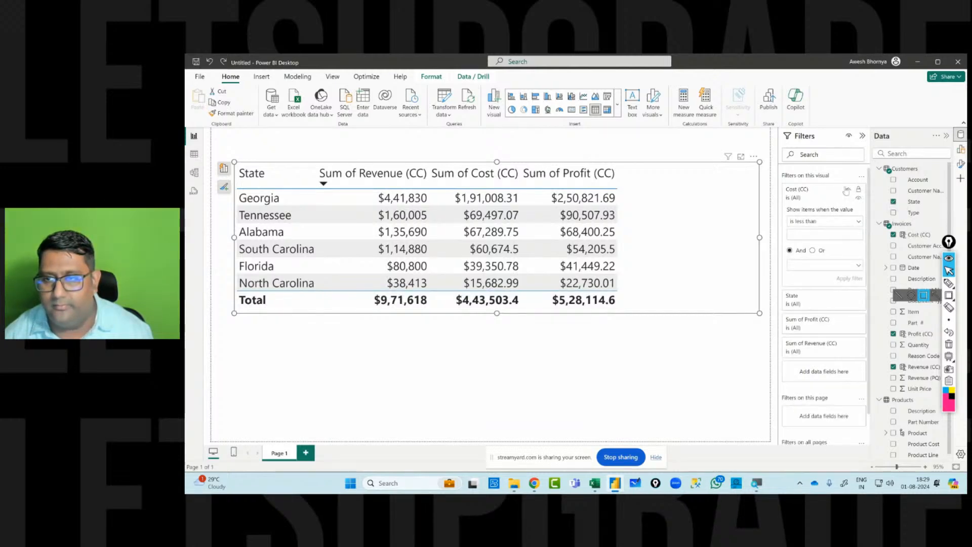
pyautogui.rightClick(811, 190)
pyautogui.click(858, 225)
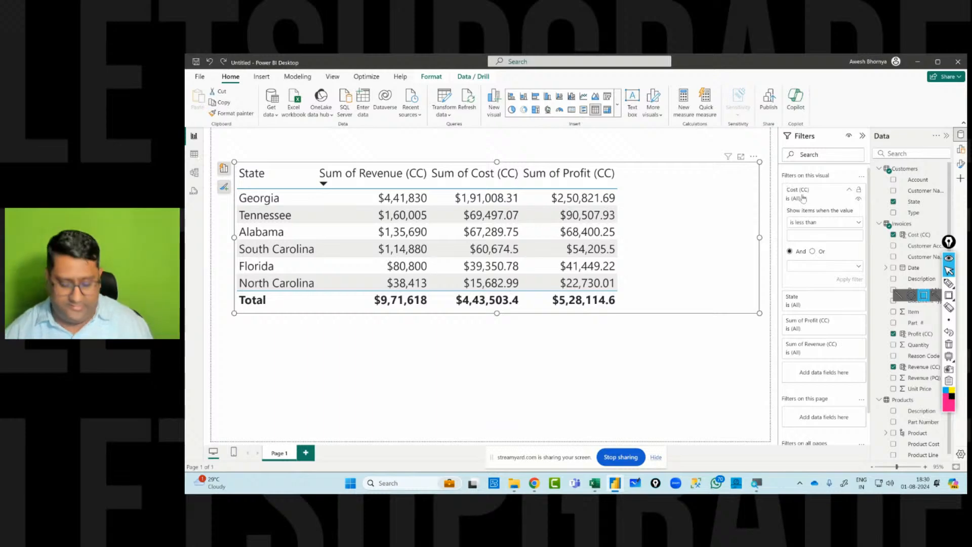
pyautogui.write('Sum of')
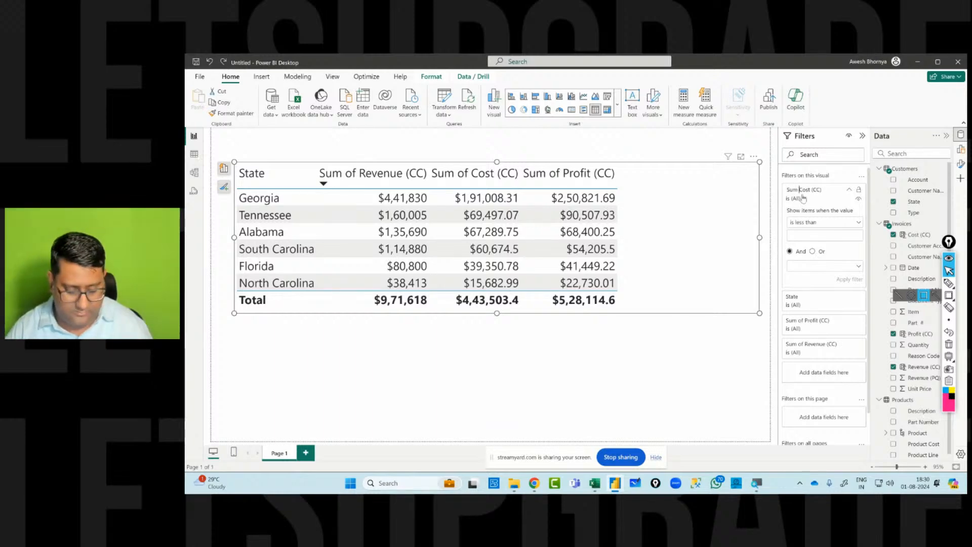
pyautogui.press('Return')
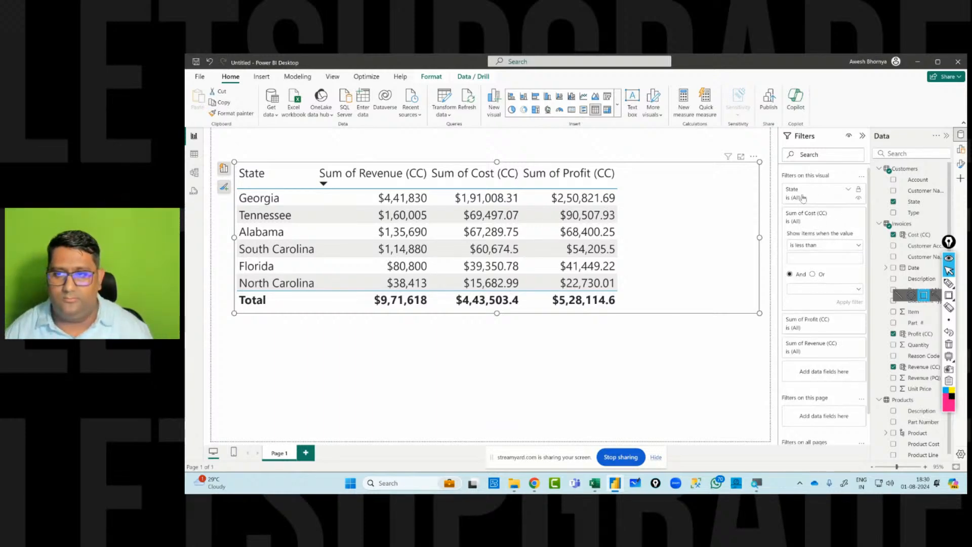
# - Sort the state table by Sum of Profit (CC) in descending order
pyautogui.rightClick(552, 174)
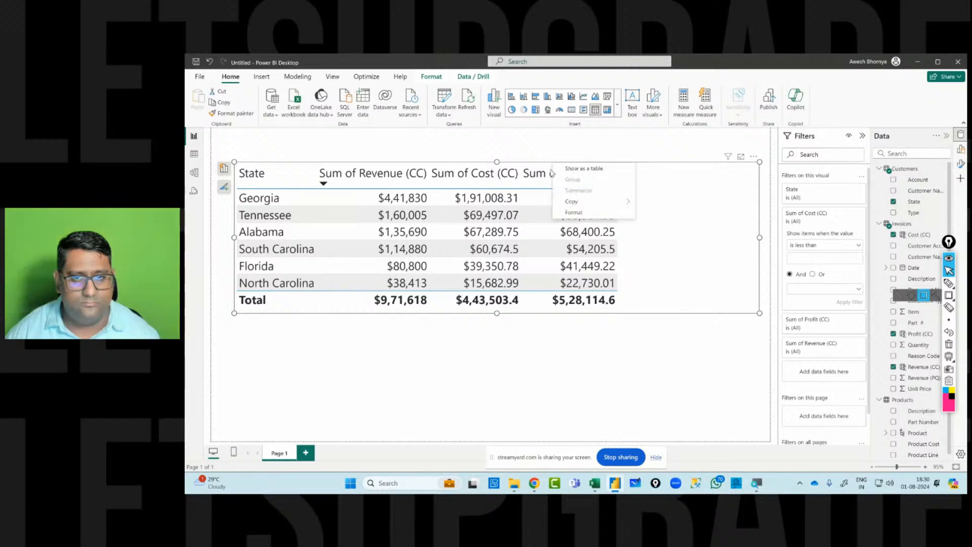
pyautogui.click(539, 180)
pyautogui.click(540, 180)
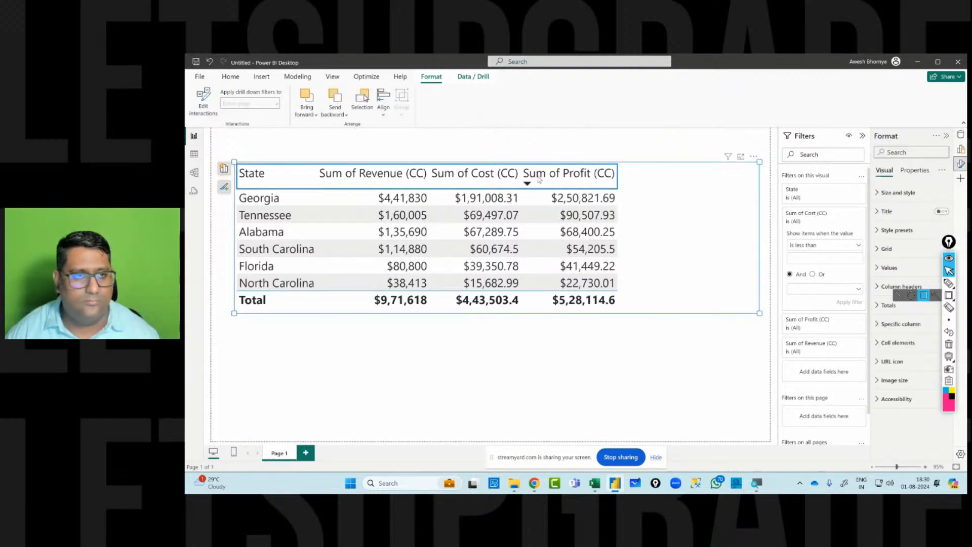
pyautogui.rightClick(537, 182)
pyautogui.click(581, 187)
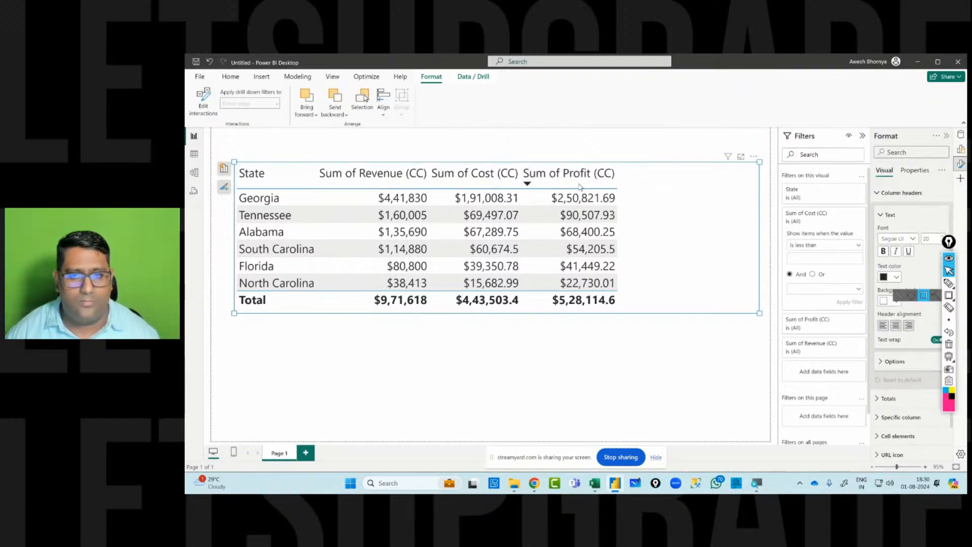
pyautogui.rightClick(580, 181)
pyautogui.click(724, 179)
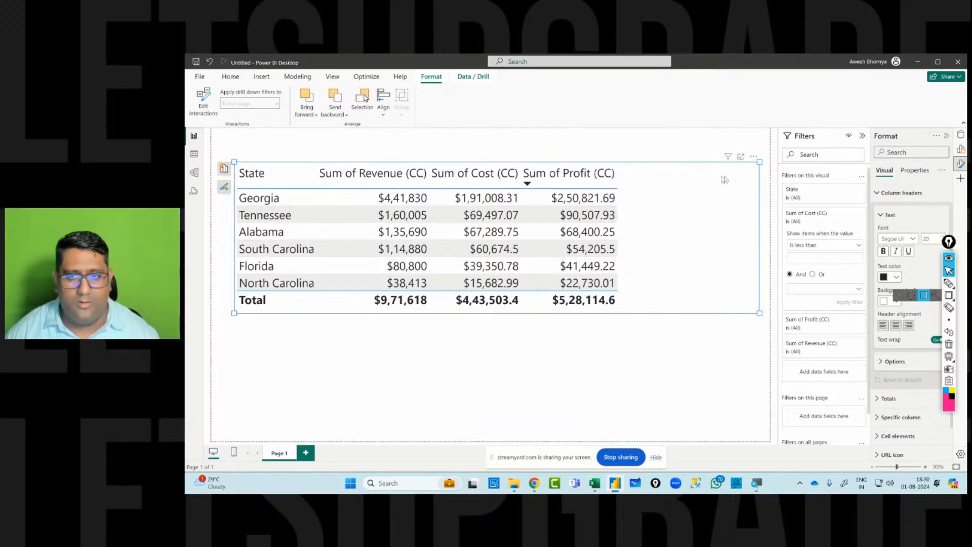
pyautogui.rightClick(579, 182)
pyautogui.click(613, 196)
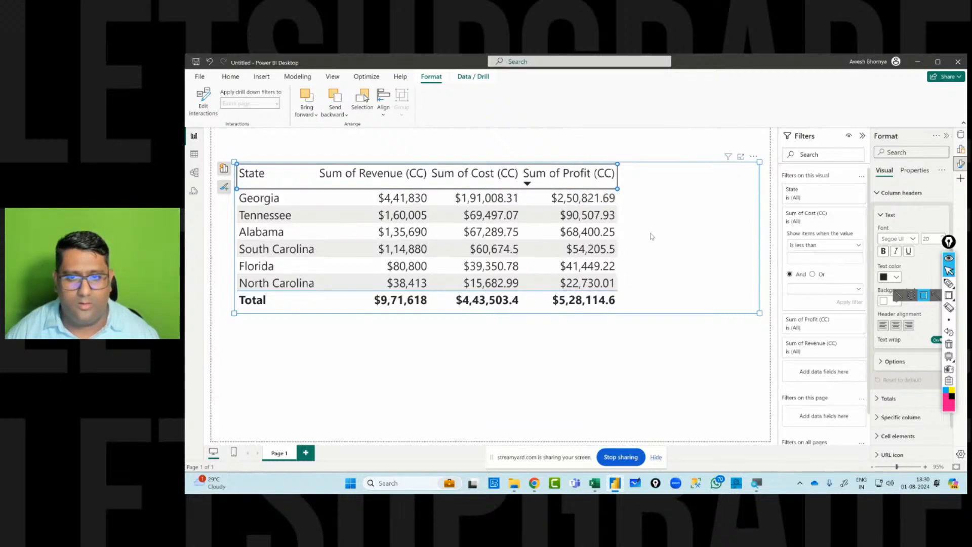
# - Sort the state table by Sum of Profit (CC) in ascending order
pyautogui.click(542, 182)
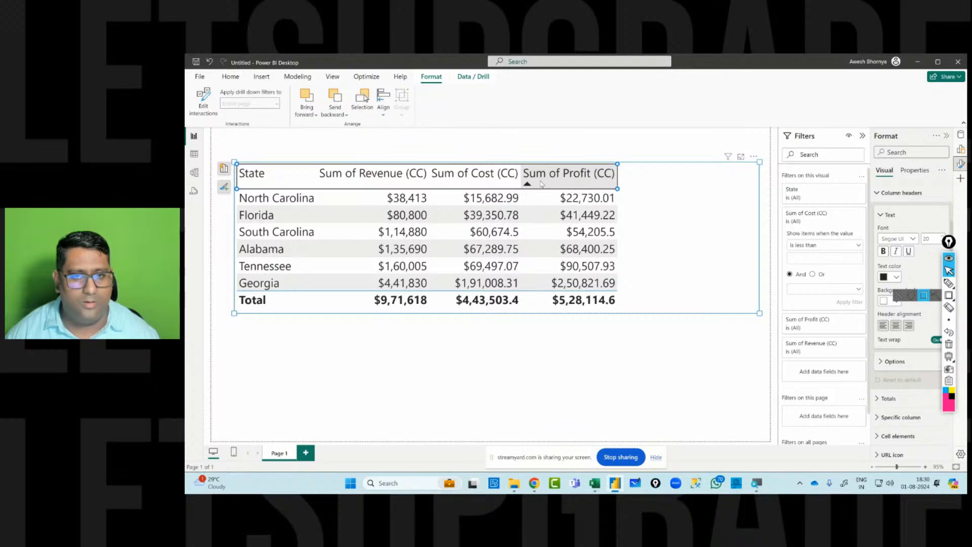
pyautogui.click(543, 177)
pyautogui.click(543, 176)
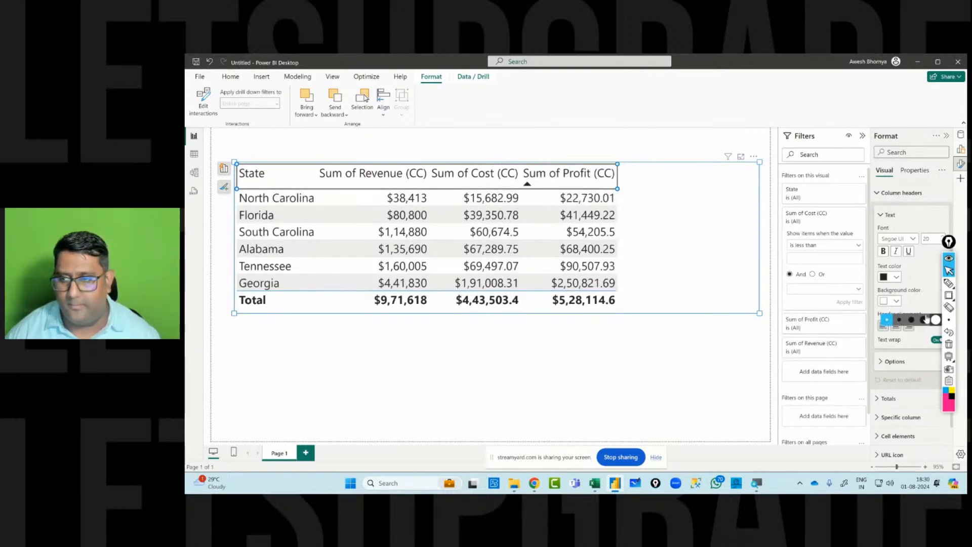
# - Look through the state table's specific column, header, values and general property formatting options, leaving the table deselected
pyautogui.scroll(-2, 901, 423)
pyautogui.click(897, 373)
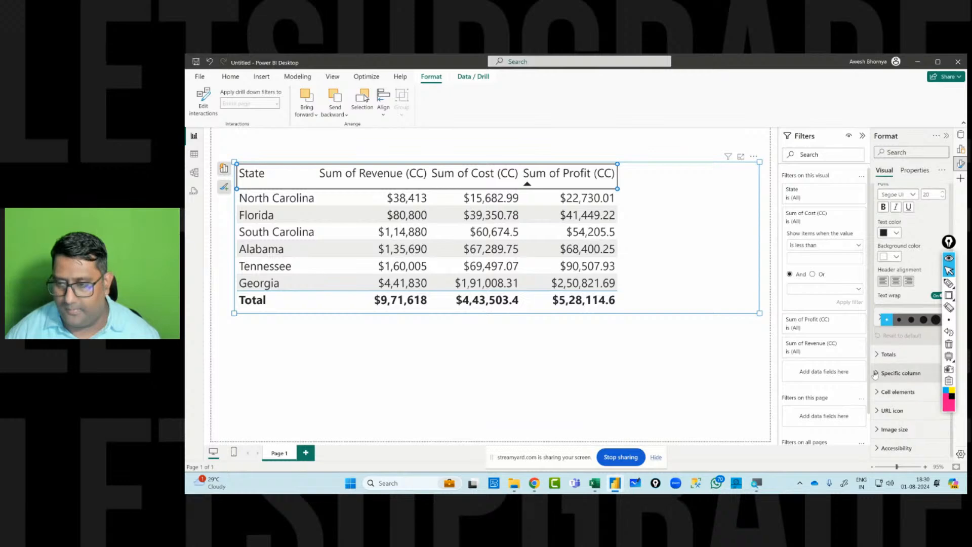
pyautogui.scroll(-5, 894, 421)
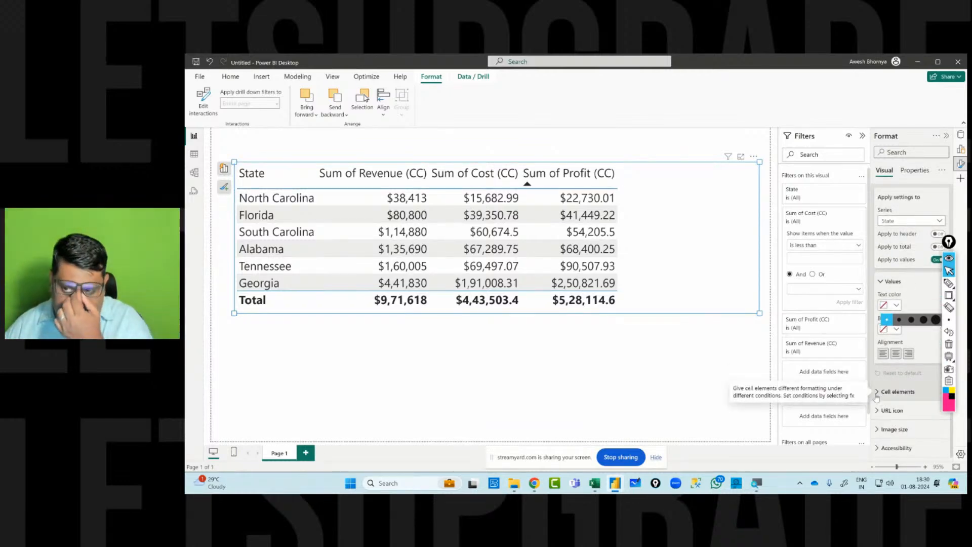
pyautogui.scroll(10, 891, 354)
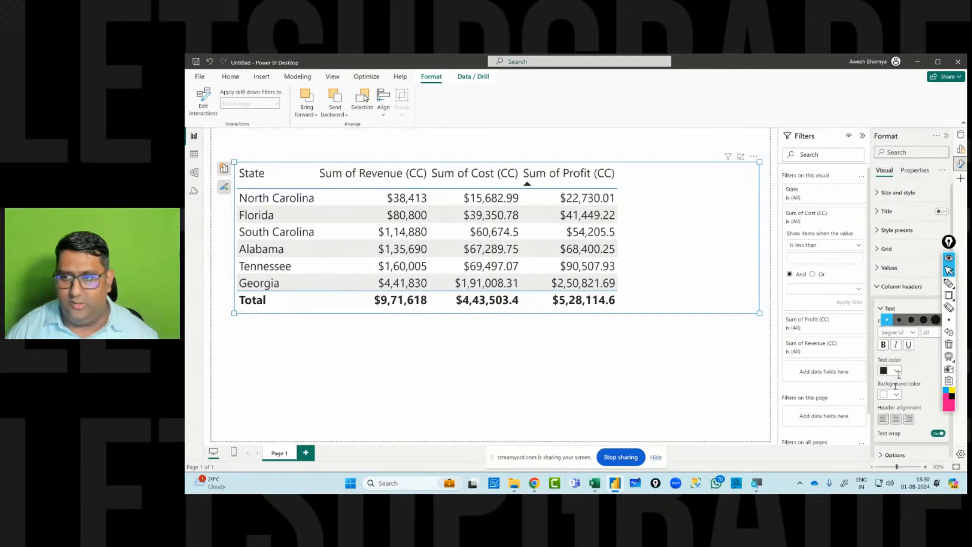
pyautogui.click(890, 268)
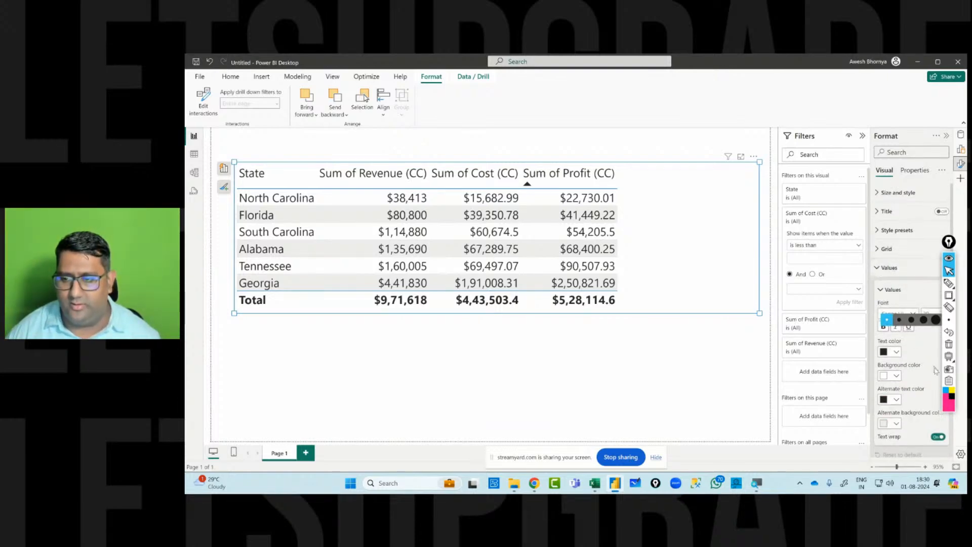
pyautogui.click(916, 173)
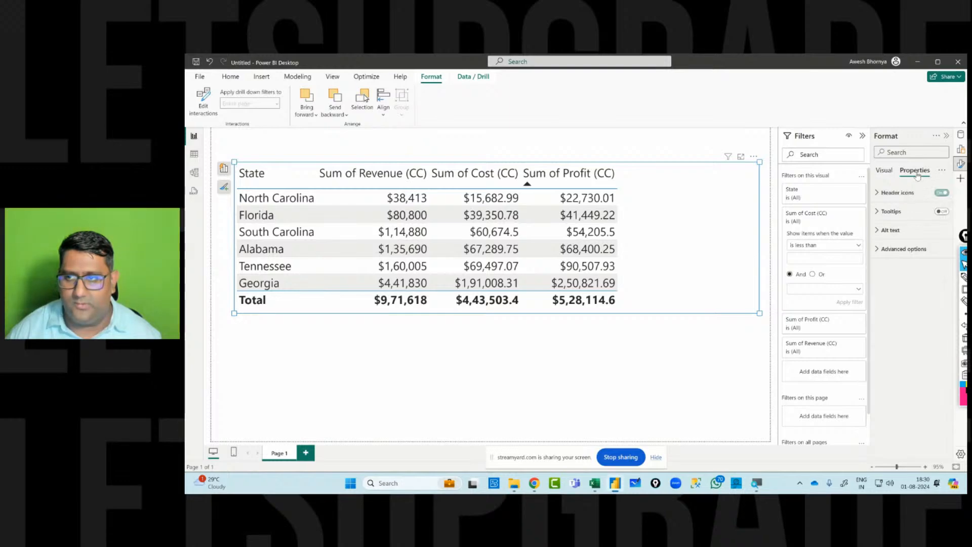
pyautogui.click(635, 372)
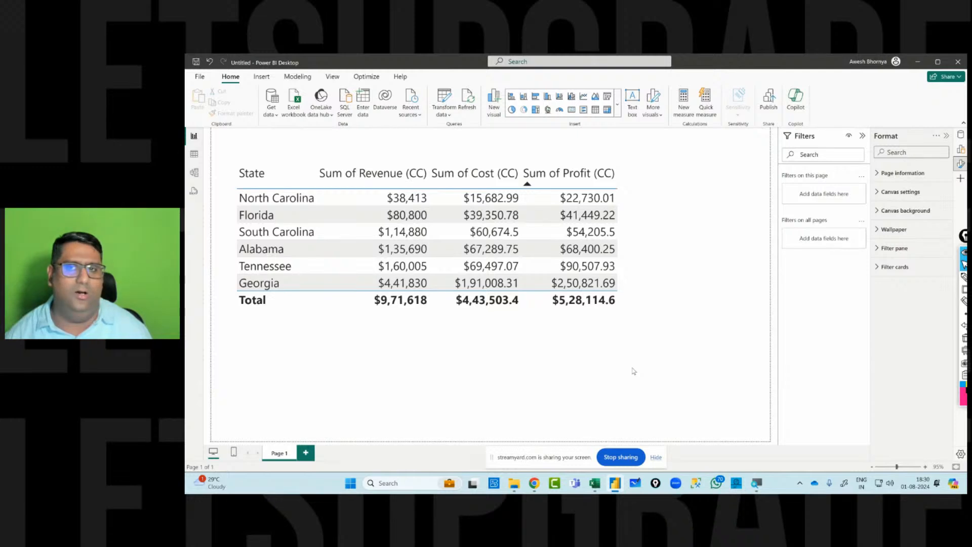
# - Restore the state table's descending order by Sum of Profit (CC) and start a quick measure on the Invoices table
pyautogui.click(553, 183)
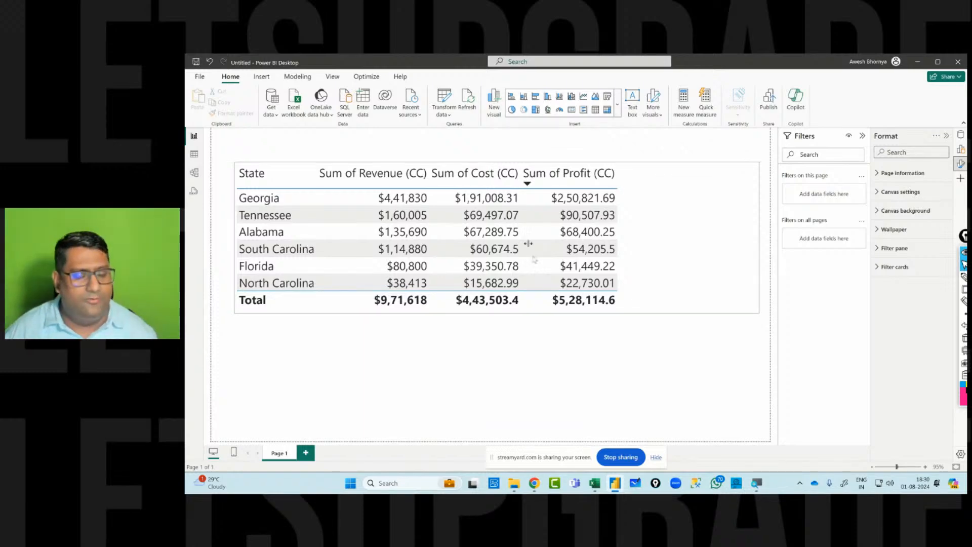
pyautogui.click(961, 135)
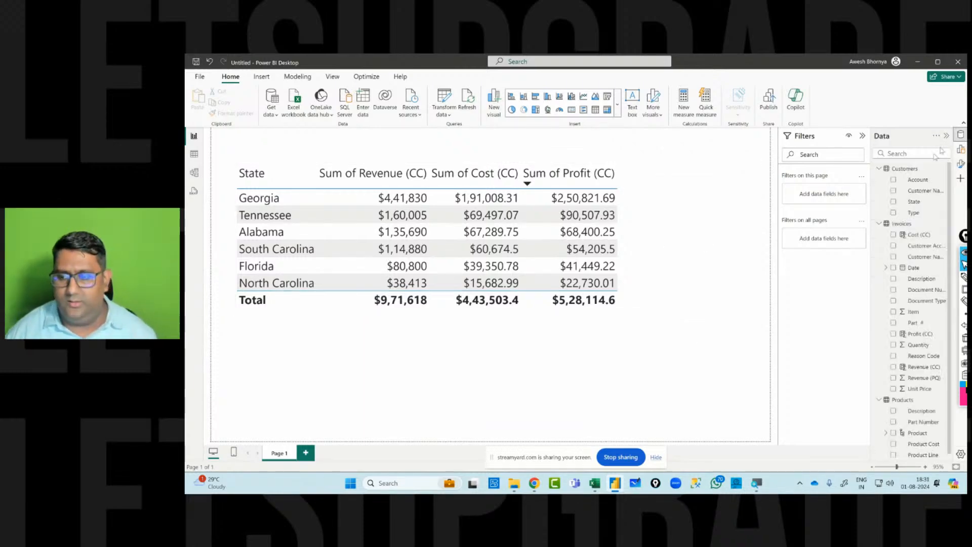
pyautogui.click(902, 223)
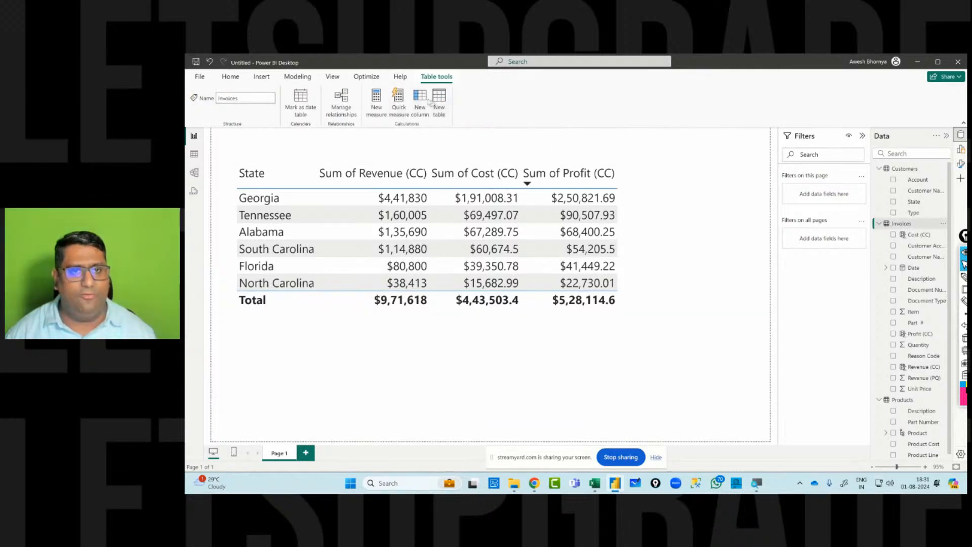
pyautogui.click(400, 101)
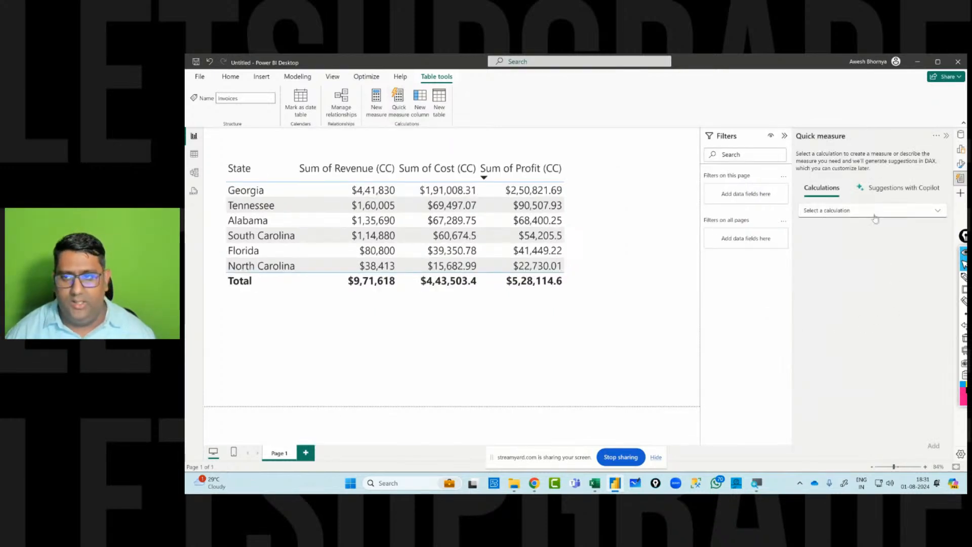
# - Choose Division from the mathematical operations as the quick measure's calculation
pyautogui.click(871, 214)
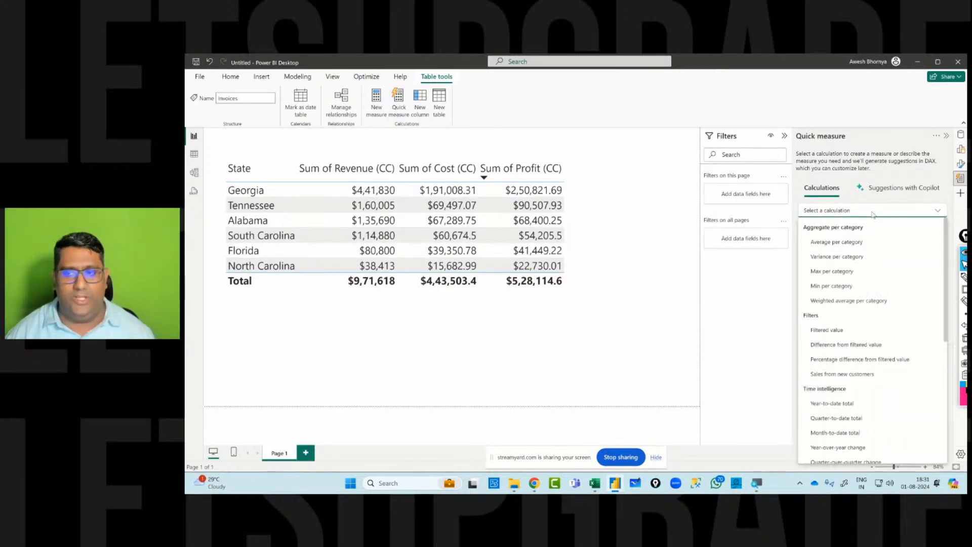
pyautogui.scroll(-3, 870, 375)
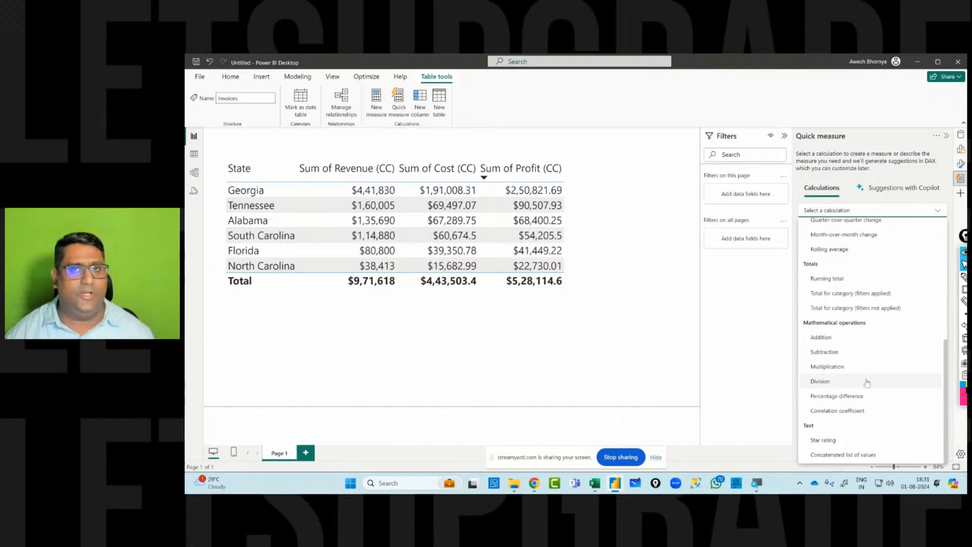
pyautogui.scroll(3, 869, 380)
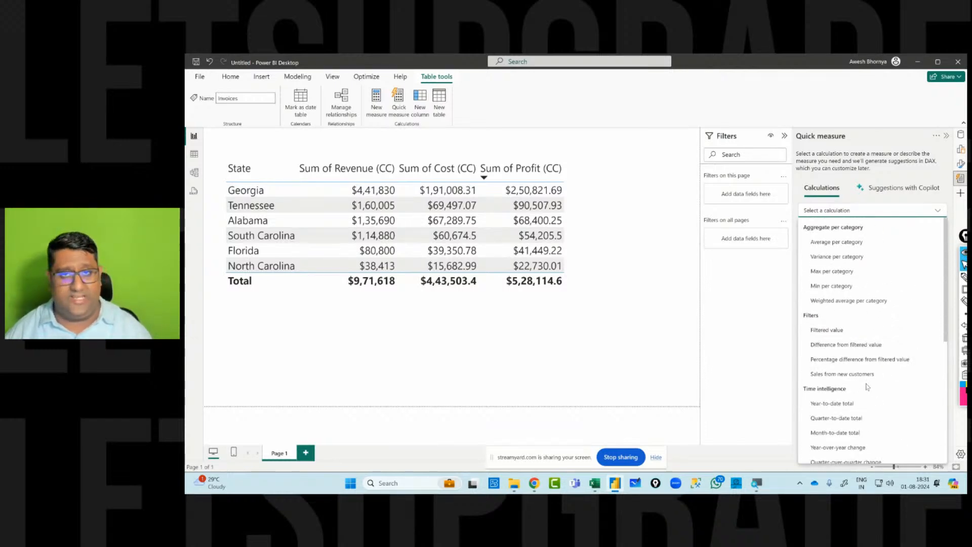
pyautogui.scroll(-5, 866, 387)
pyautogui.scroll(-3, 861, 396)
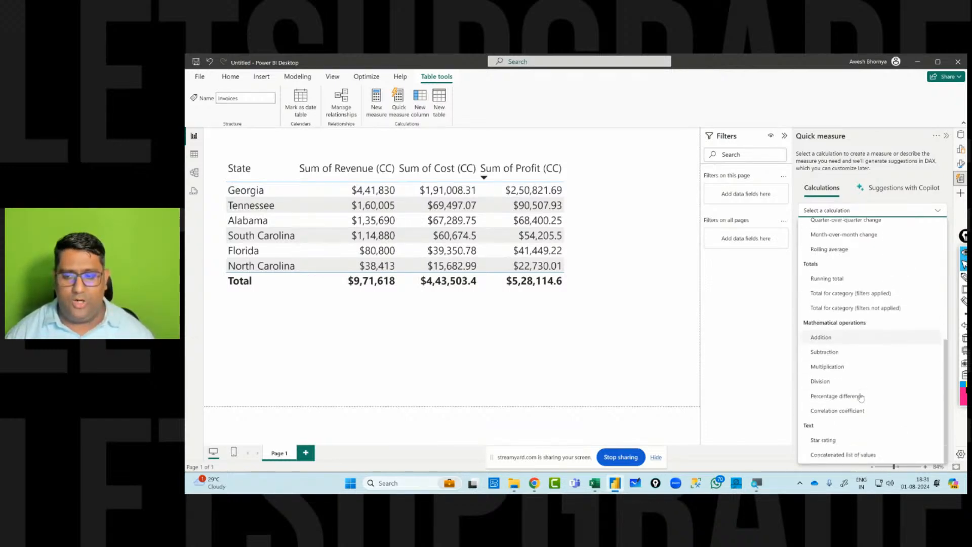
pyautogui.click(832, 383)
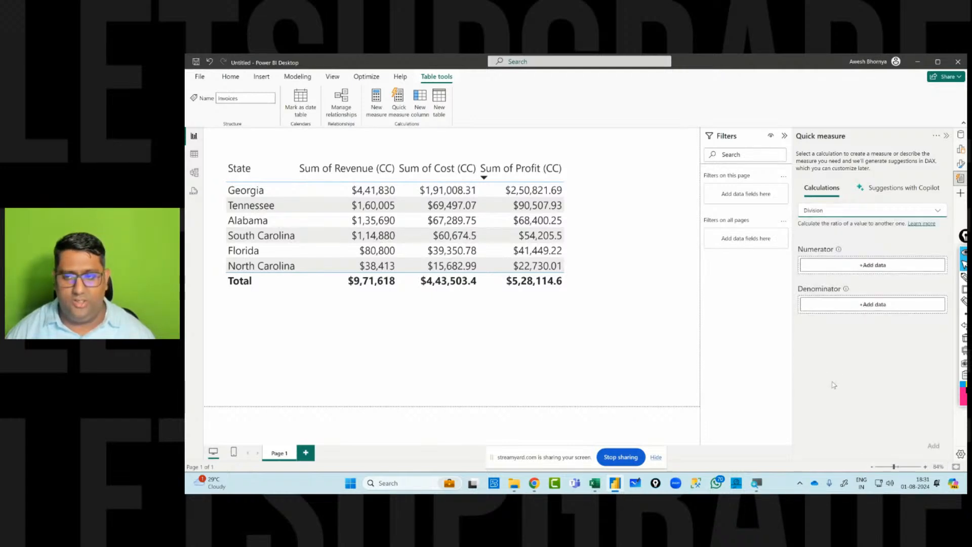
# - Set Profit (CC) from the Invoices table as the quick measure's numerator
pyautogui.click(842, 270)
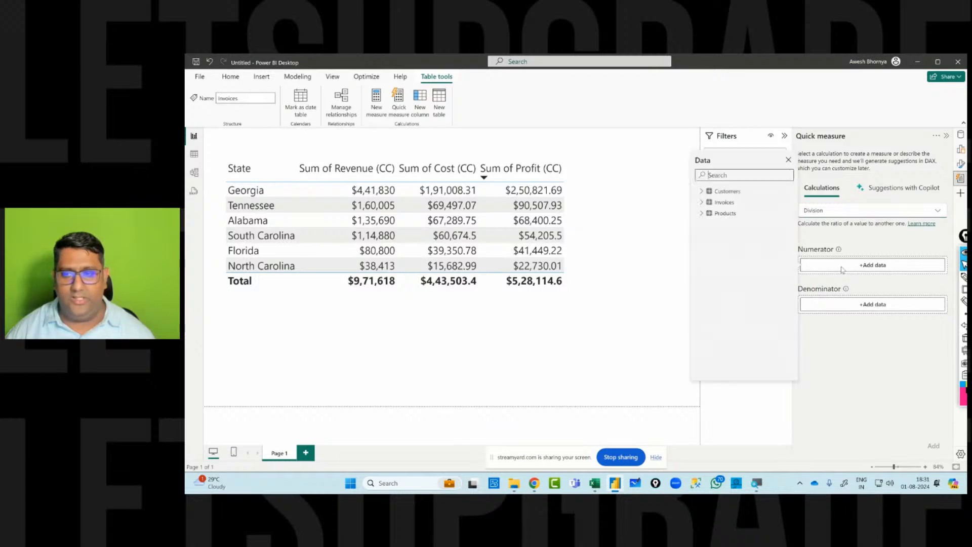
pyautogui.click(702, 203)
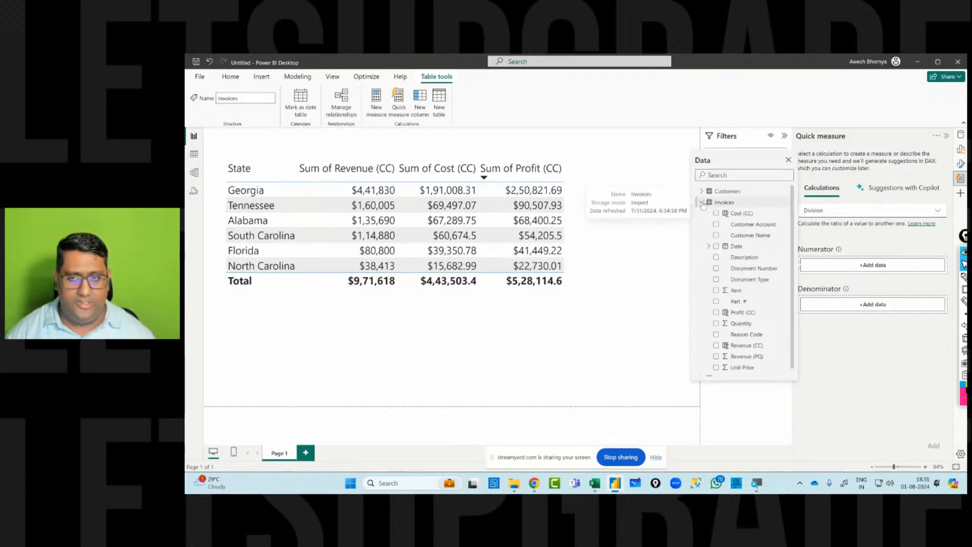
pyautogui.click(726, 313)
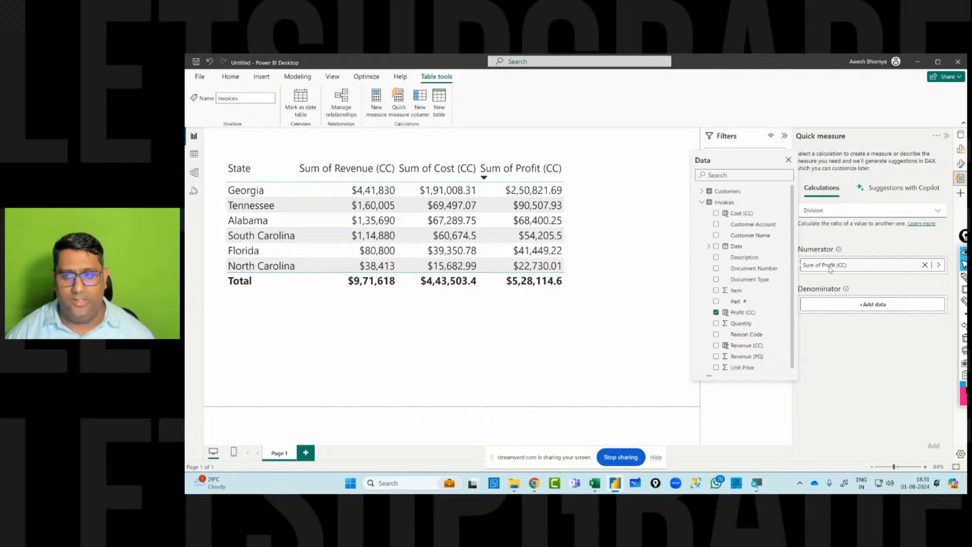
# - Review the field and summarization settings of the quick measure's numerator
pyautogui.click(940, 266)
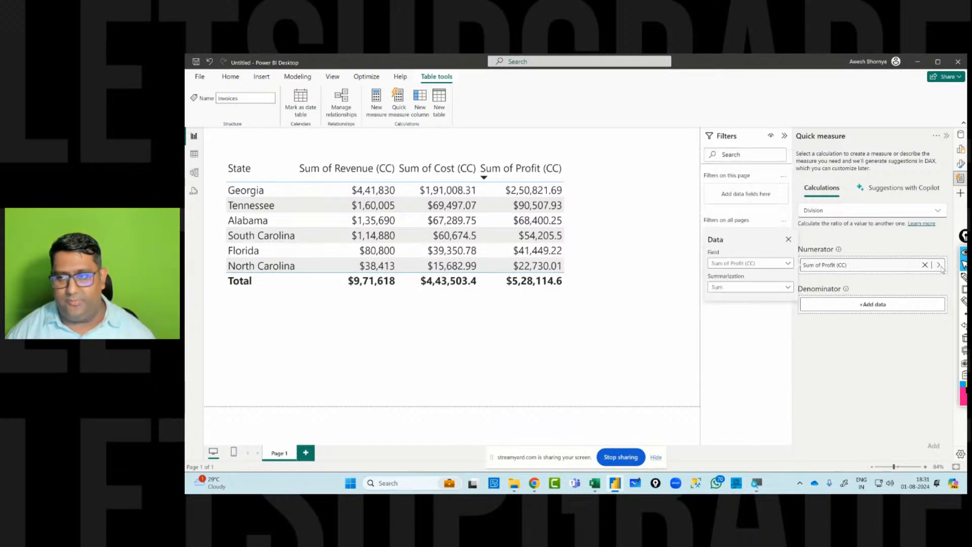
pyautogui.click(729, 287)
pyautogui.click(748, 266)
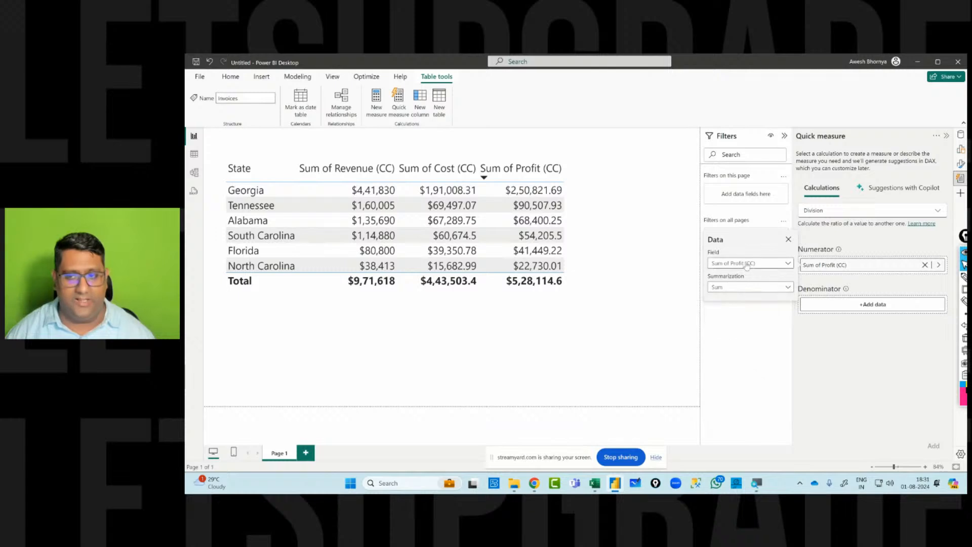
pyautogui.click(755, 264)
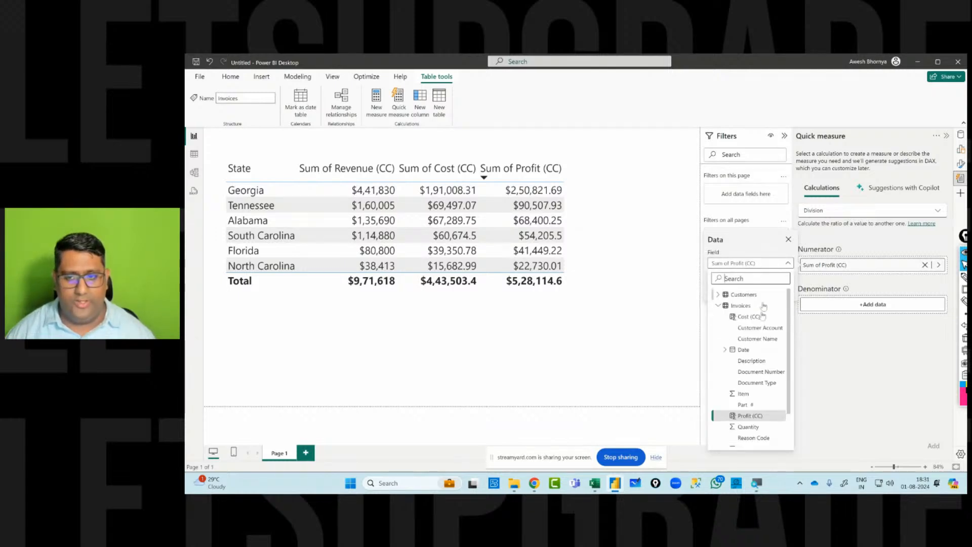
pyautogui.click(752, 242)
pyautogui.click(789, 241)
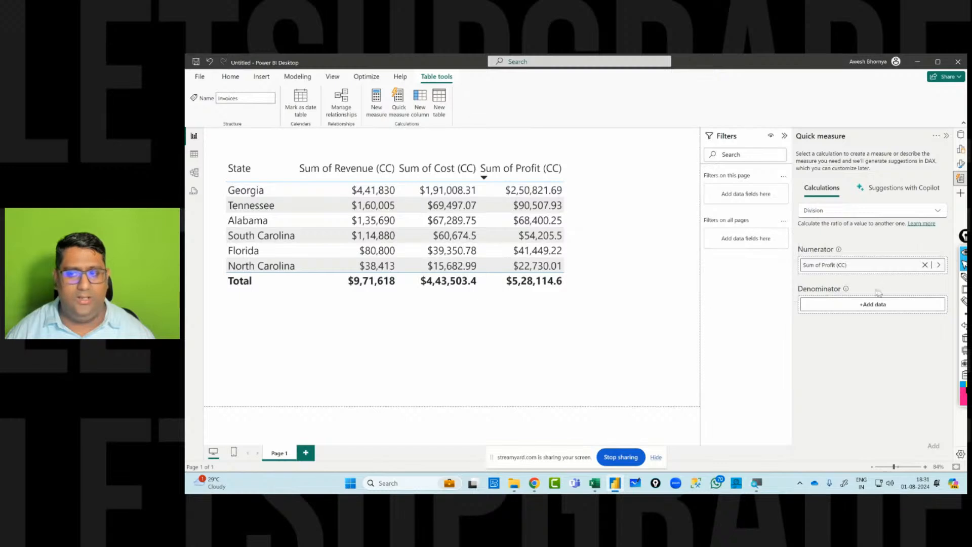
# - Set Revenue (CC) from the Invoices table as the quick measure's denominator and add the measure
pyautogui.click(886, 305)
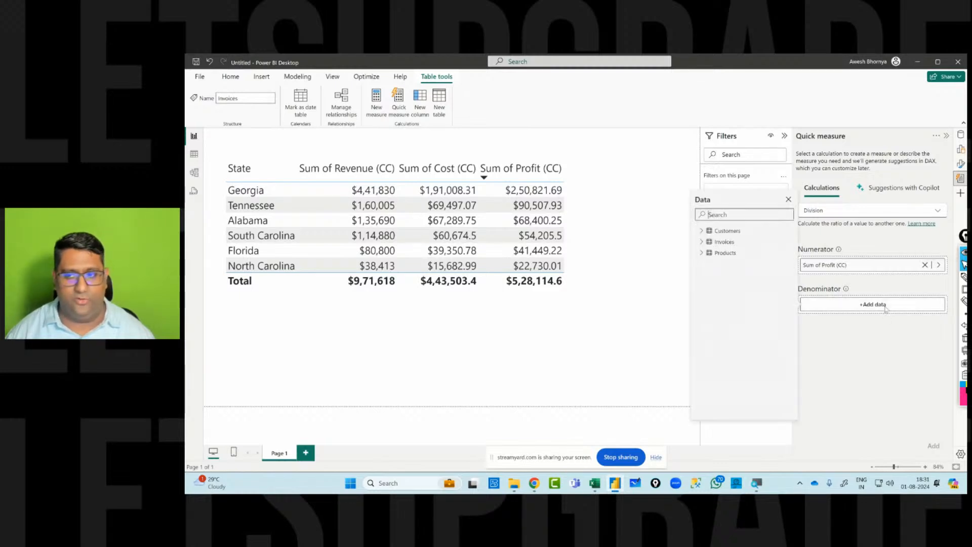
pyautogui.click(704, 242)
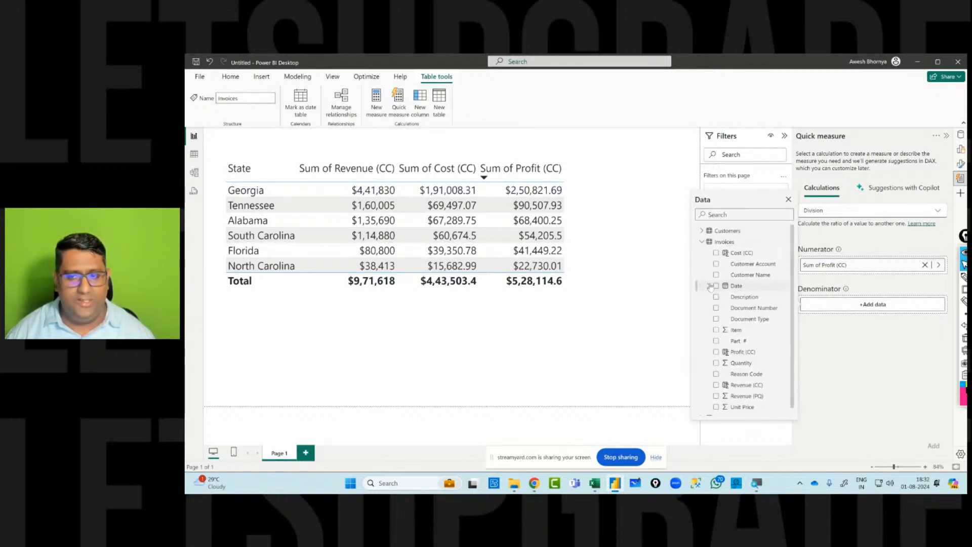
pyautogui.scroll(-1, 708, 286)
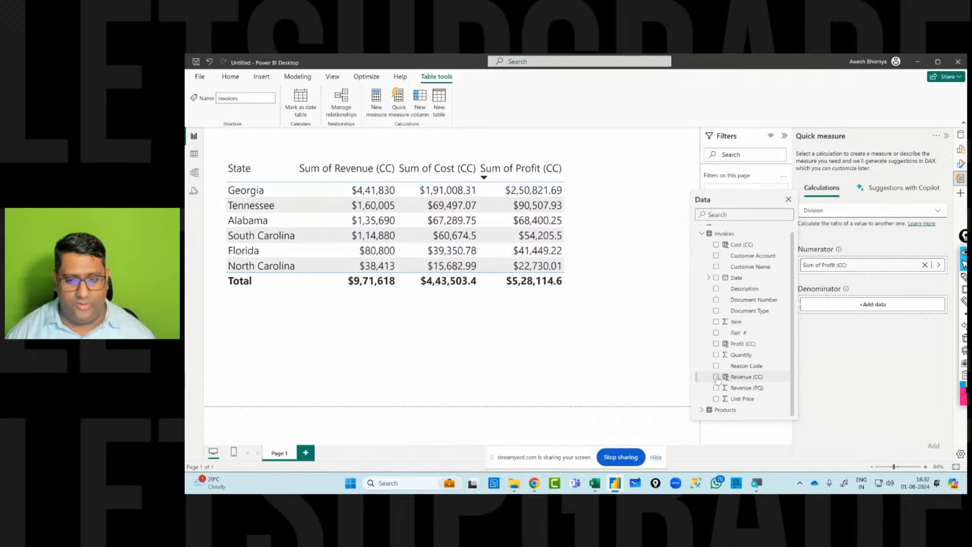
pyautogui.click(716, 377)
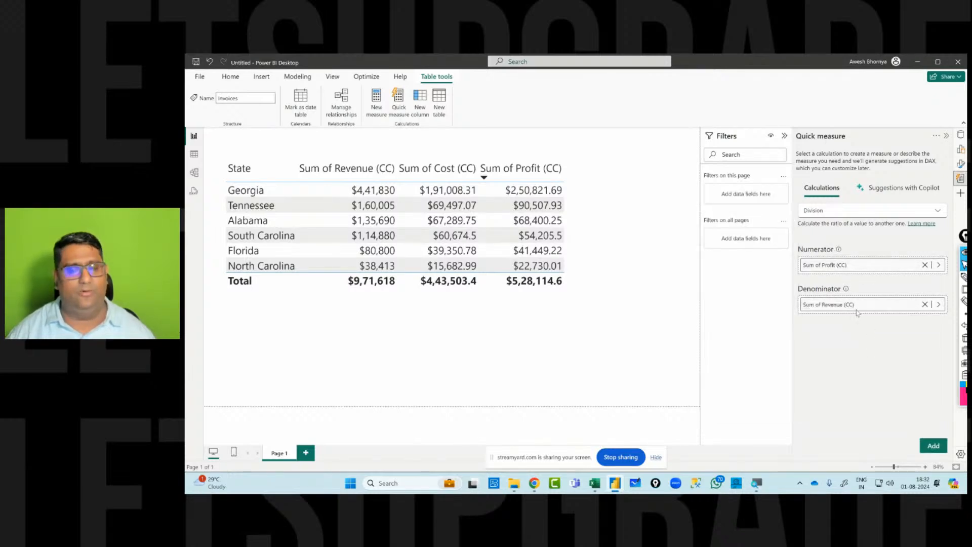
pyautogui.click(934, 448)
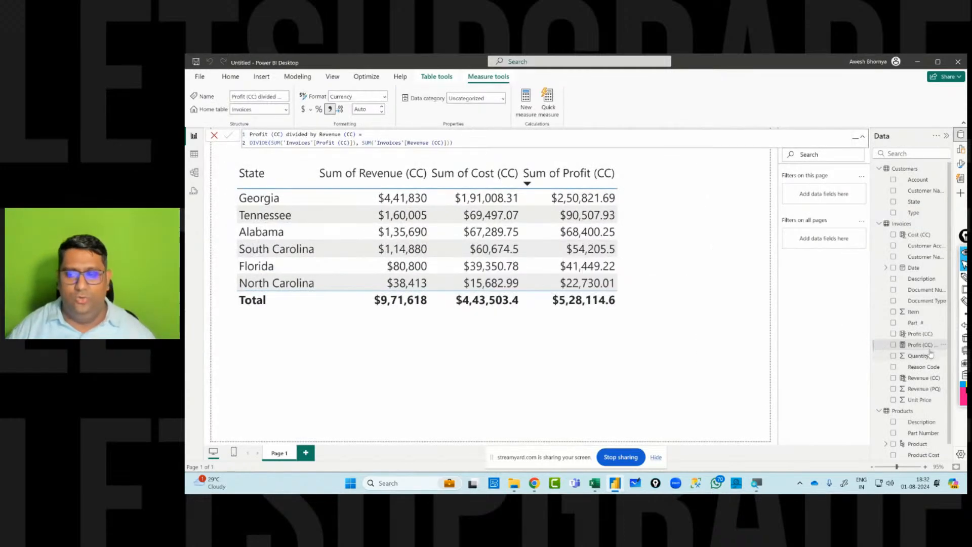
# - Frame the icons of the new division measure and the Profit (CC) column for comparison, and clear the marks
pyautogui.moveTo(963, 290)
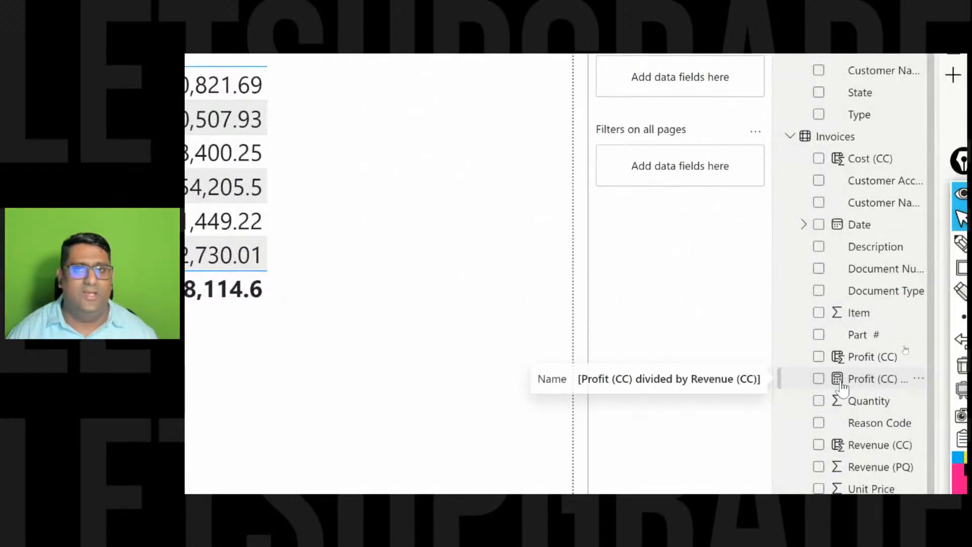
pyautogui.click(841, 388)
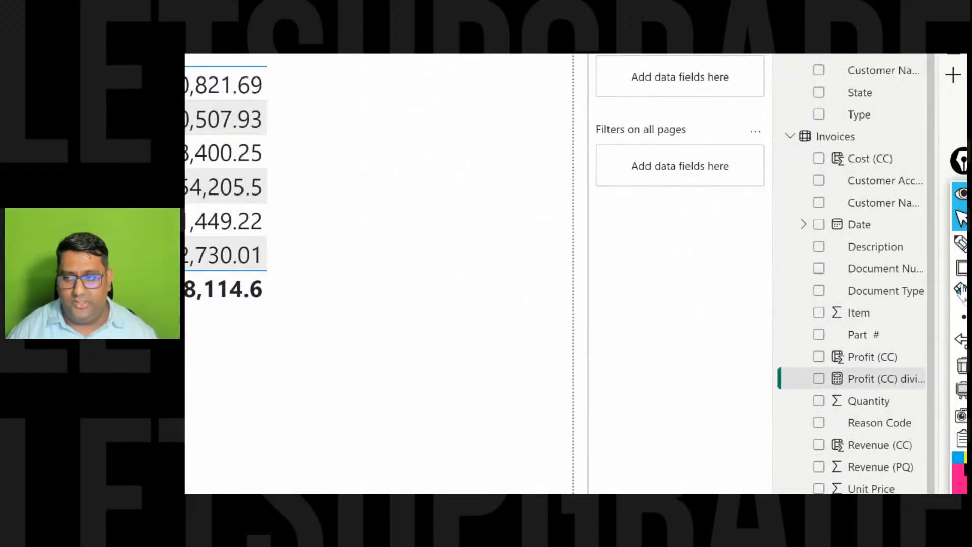
pyautogui.click(962, 269)
pyautogui.moveTo(828, 367); pyautogui.dragTo(847, 388)
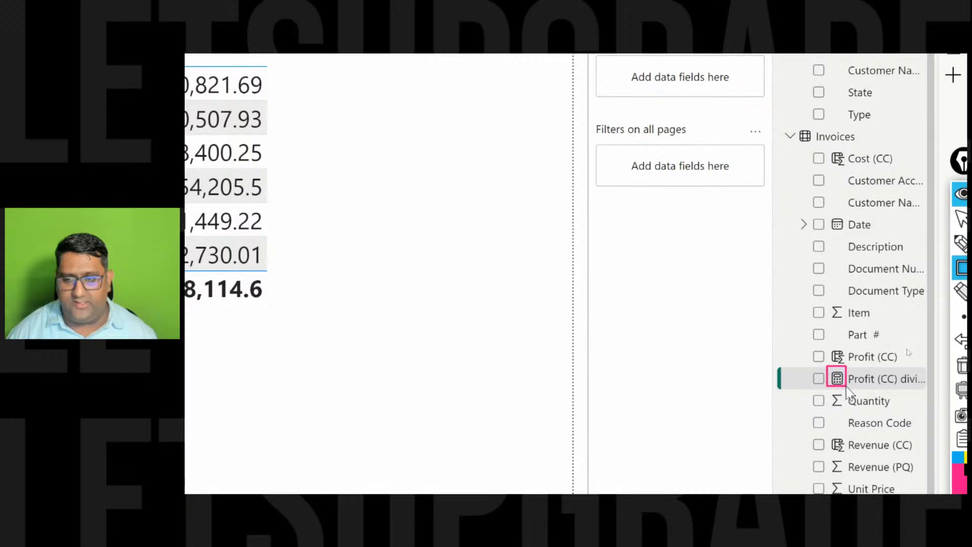
pyautogui.moveTo(830, 346)
pyautogui.mouseDown()
pyautogui.moveTo(856, 380)
pyautogui.moveTo(846, 366)
pyautogui.mouseUp()
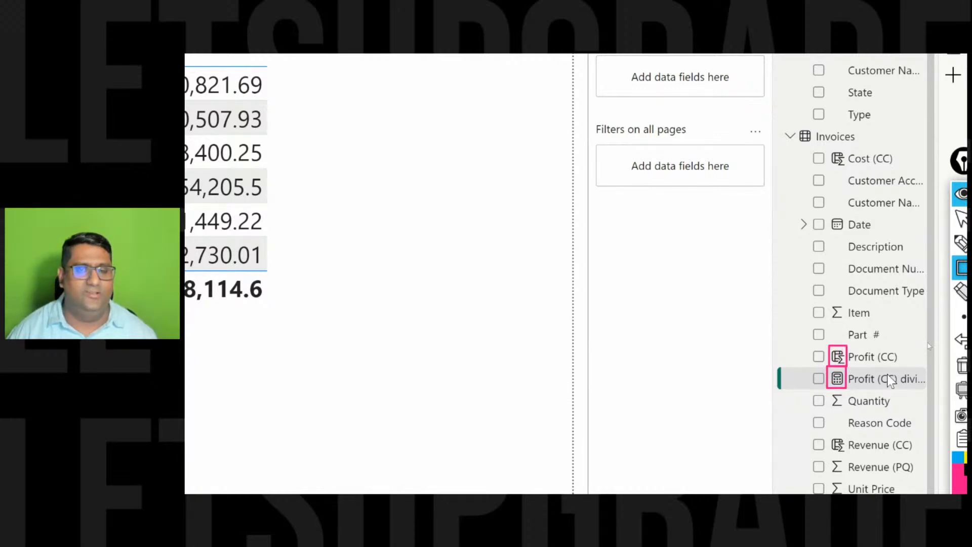
pyautogui.click(961, 365)
pyautogui.click(961, 218)
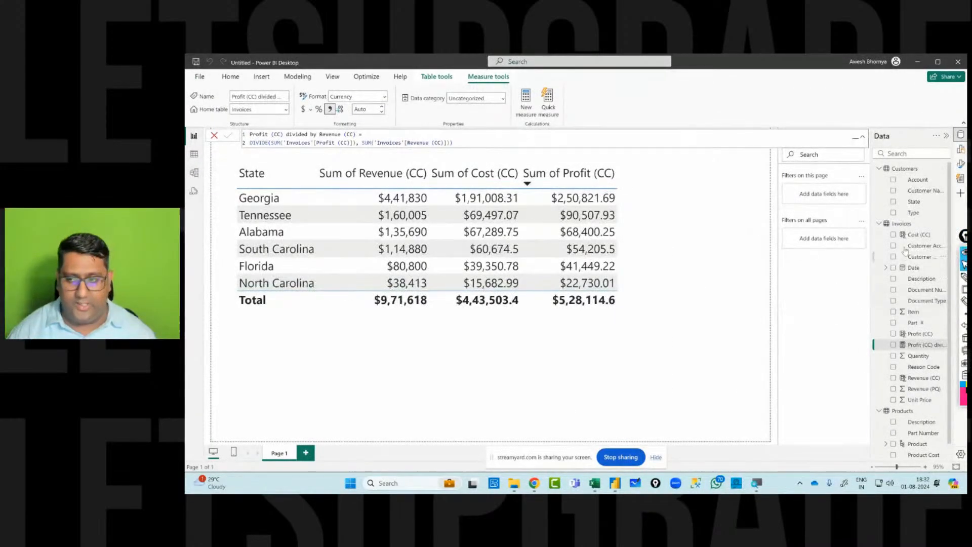
# - Move the annotation toolbar off the field list and add the new division measure to the state table
pyautogui.moveTo(964, 236); pyautogui.dragTo(787, 213)
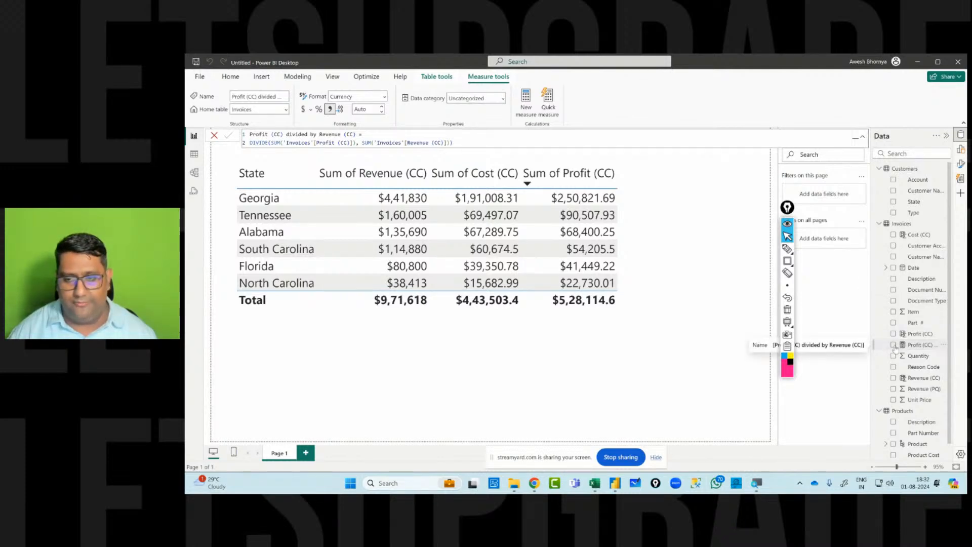
pyautogui.click(723, 298)
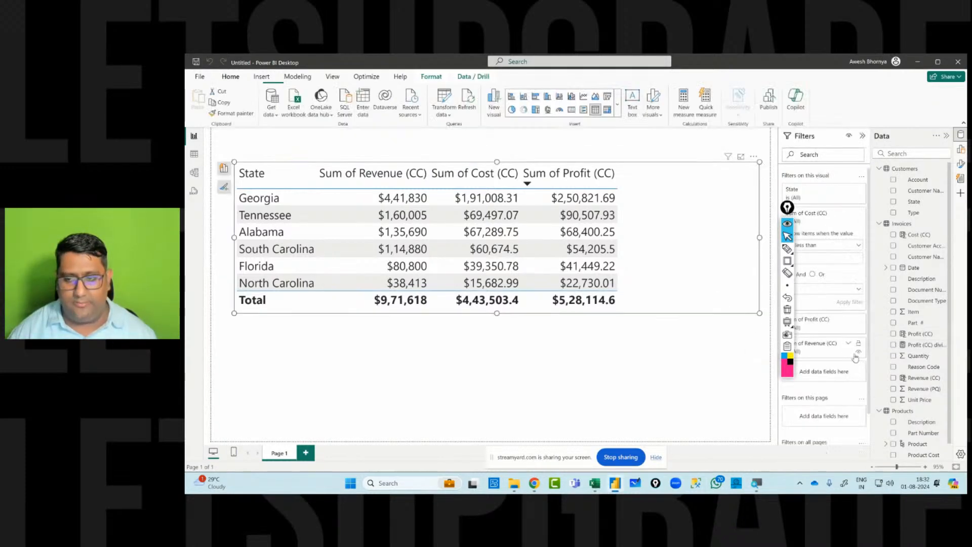
pyautogui.click(893, 345)
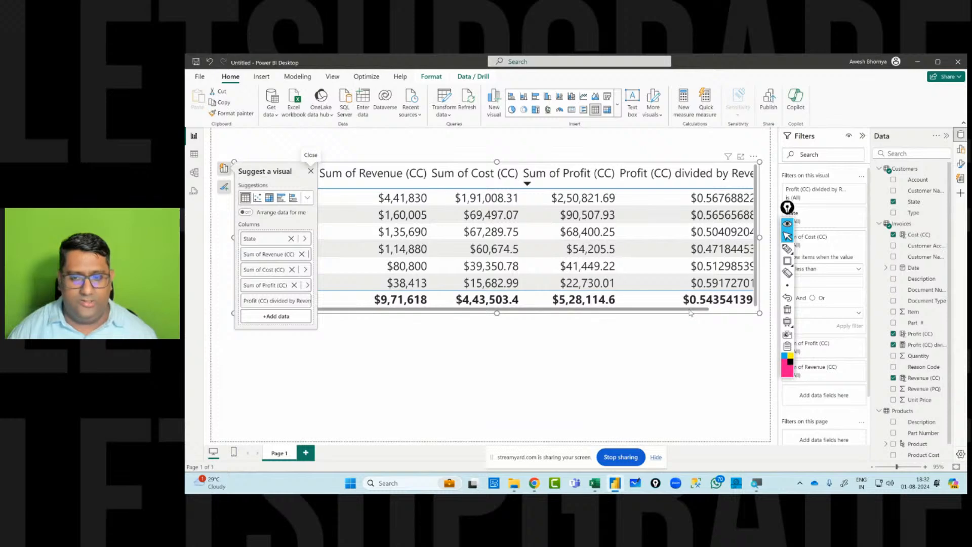
pyautogui.moveTo(690, 310); pyautogui.dragTo(749, 322)
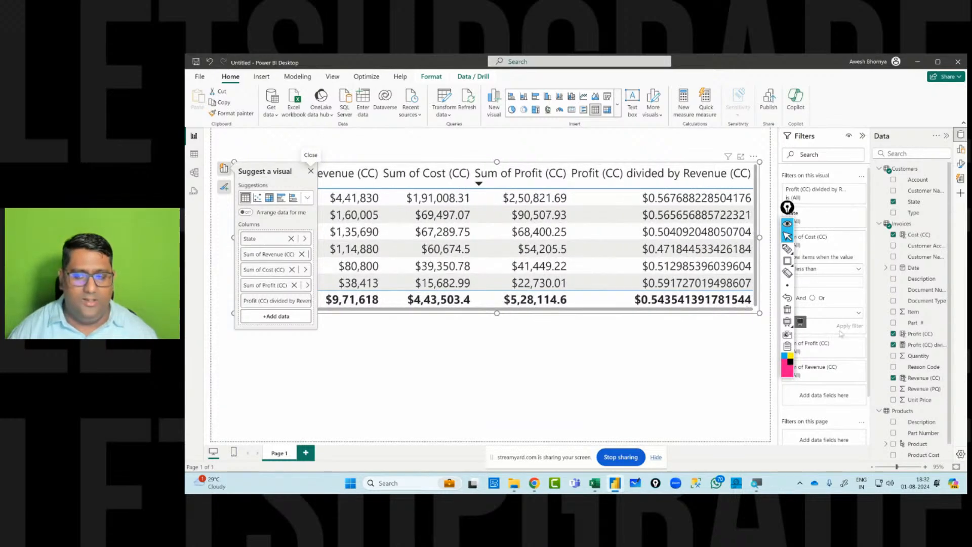
# - Rename the division measure as Profit Margin (M)
pyautogui.click(919, 345)
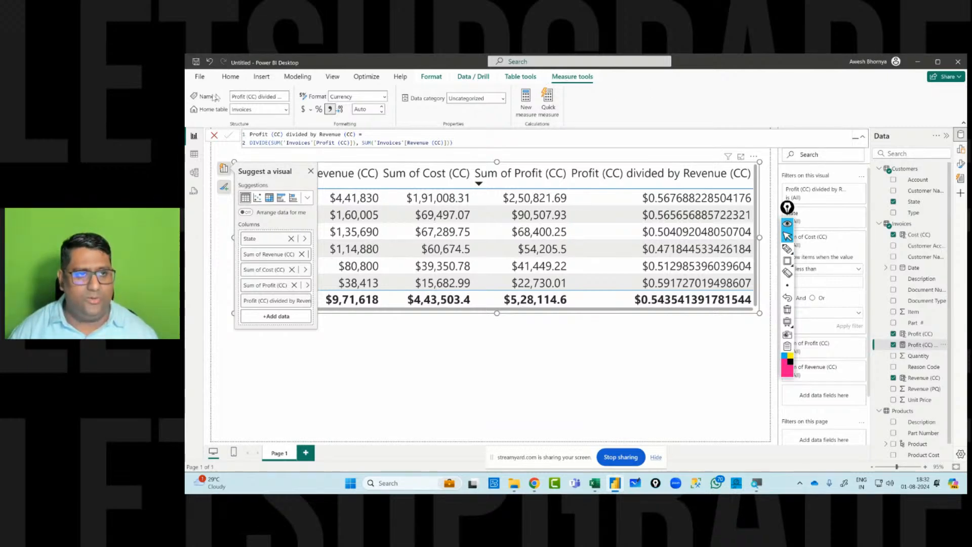
pyautogui.click(273, 97)
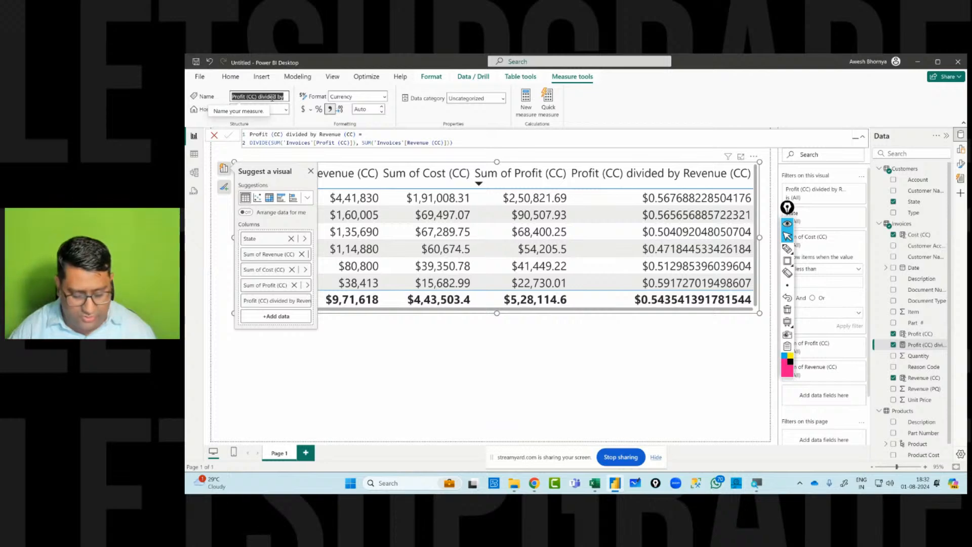
pyautogui.write('Pr')
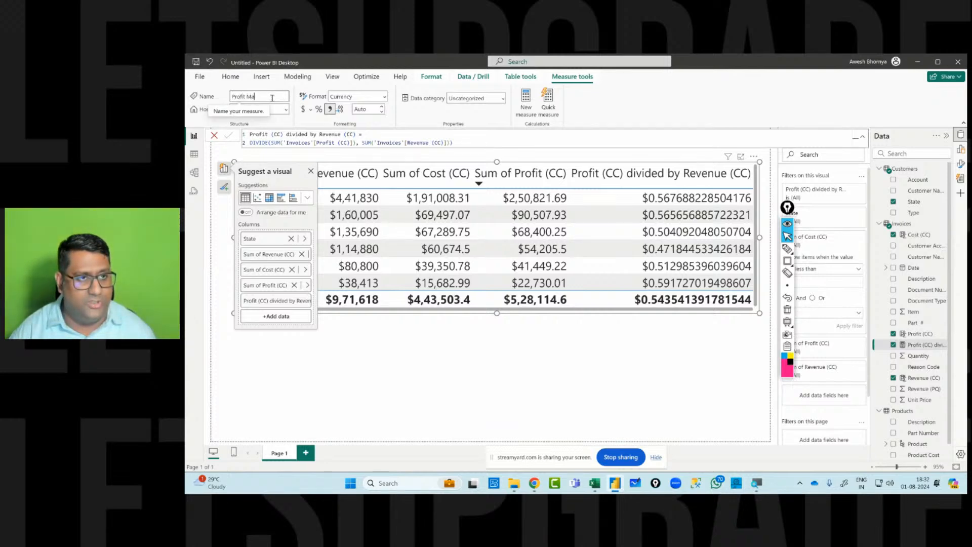
pyautogui.write('ofit Margin')
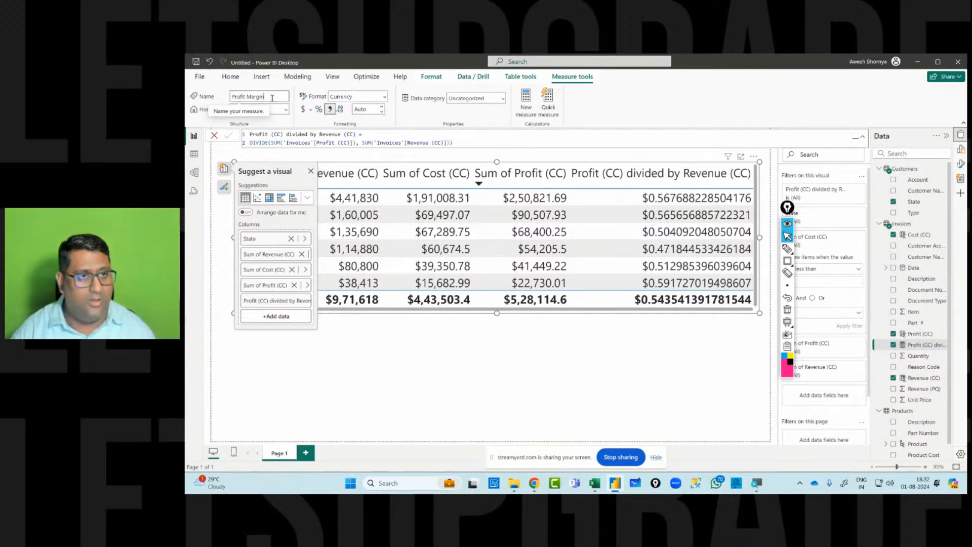
pyautogui.write(' (M')
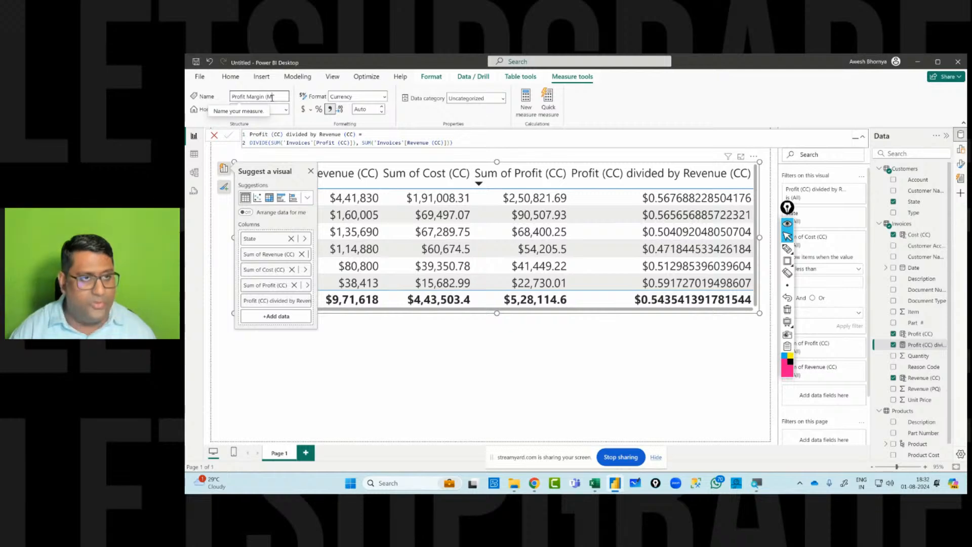
pyautogui.write(')')
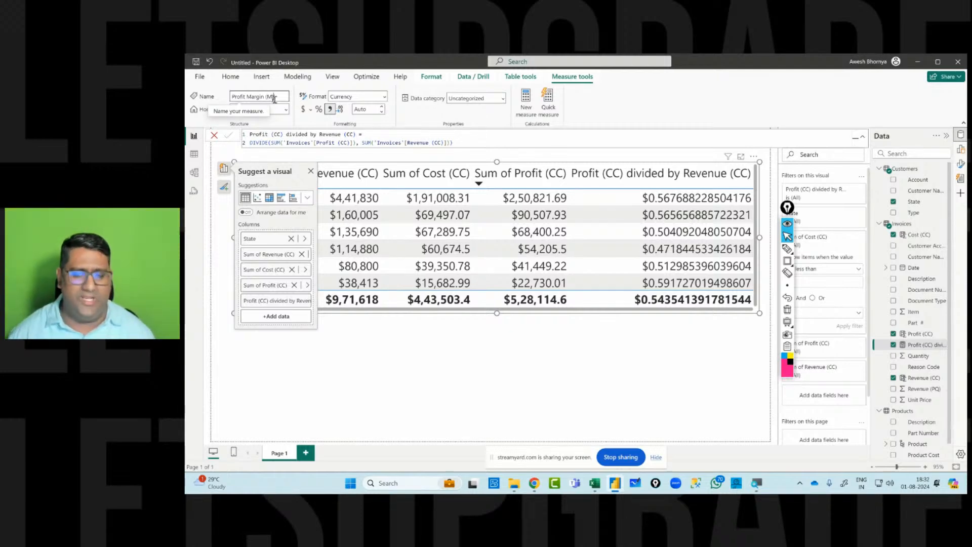
pyautogui.press('Return')
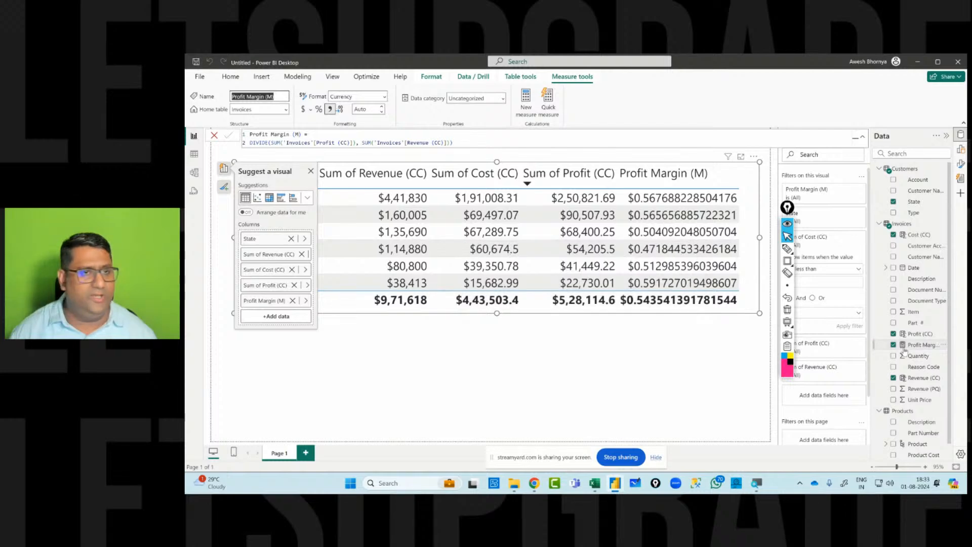
# - Check the home table choices for Profit Margin (M) and format the measure as a percentage
pyautogui.click(285, 110)
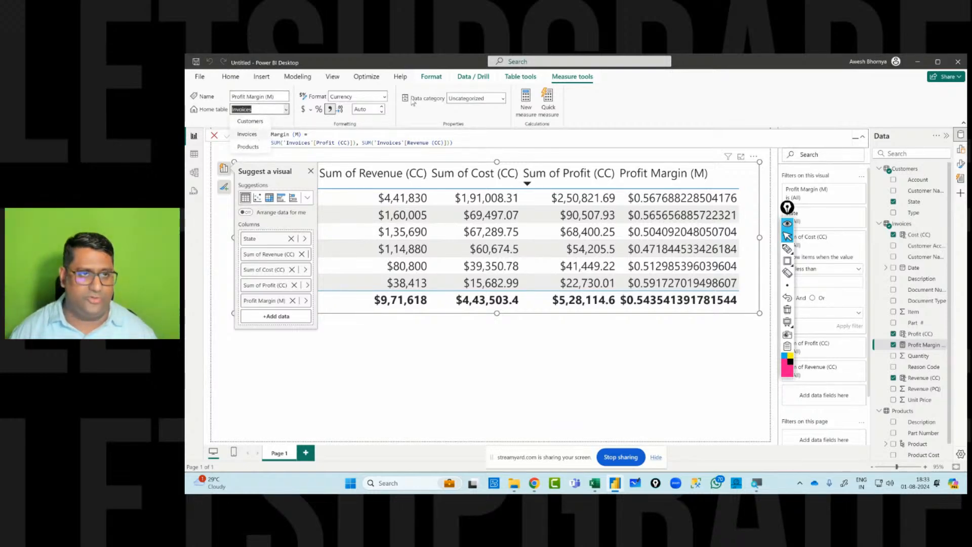
pyautogui.click(461, 117)
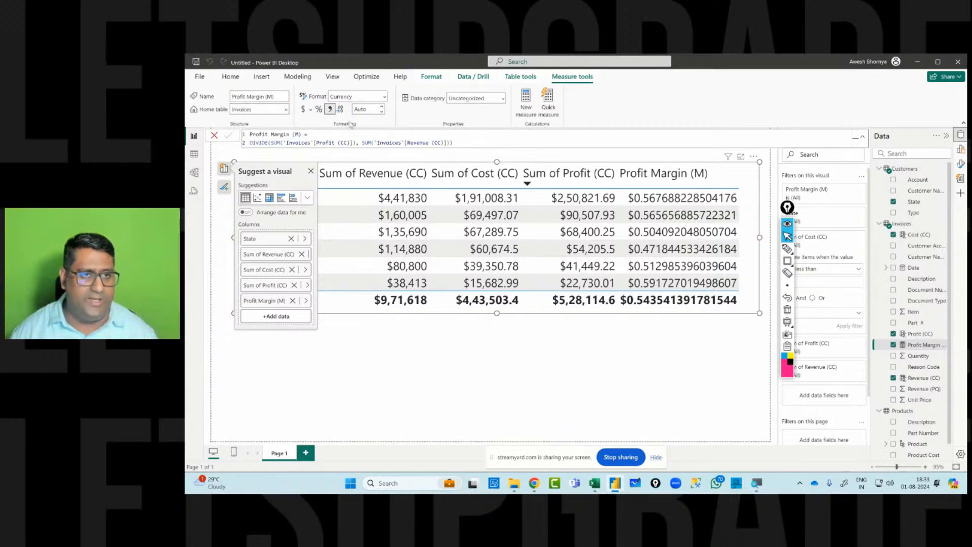
pyautogui.click(320, 109)
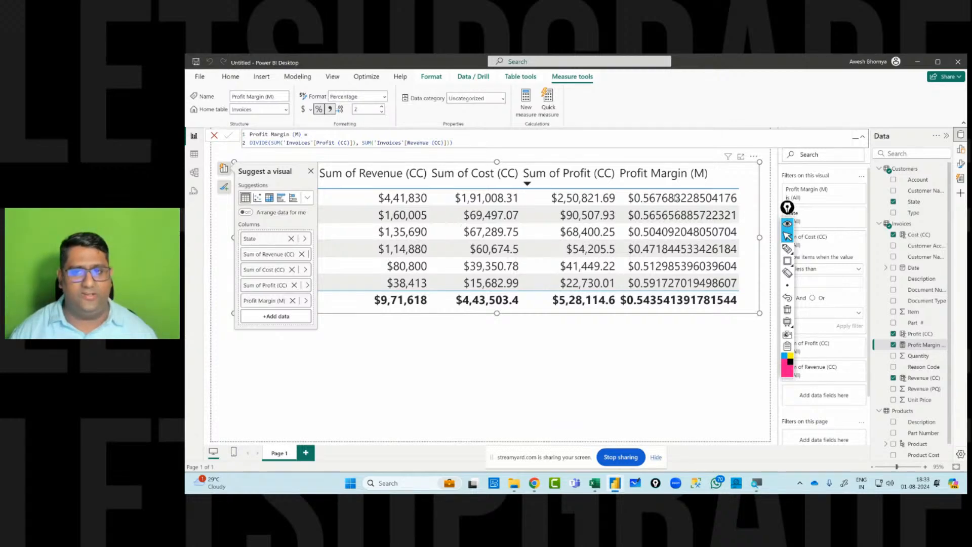
pyautogui.click(698, 328)
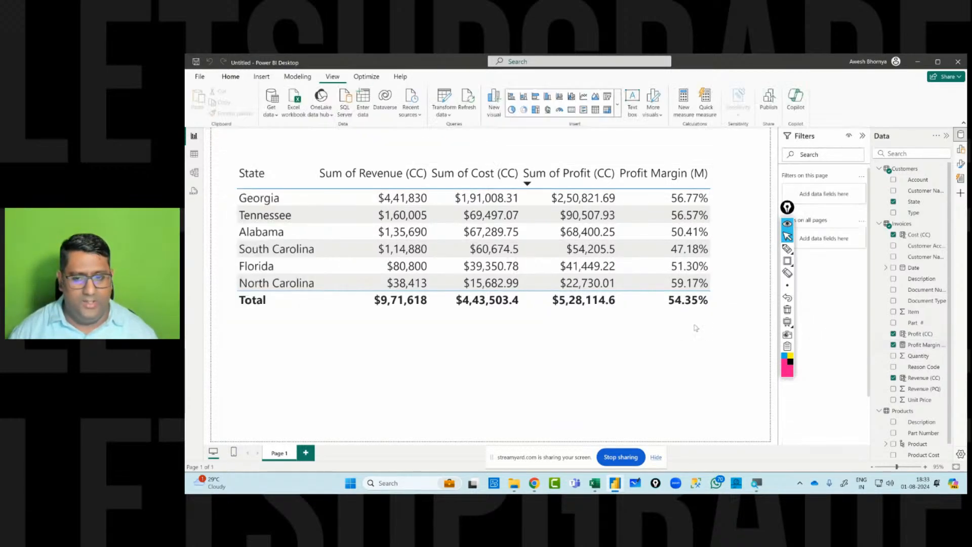
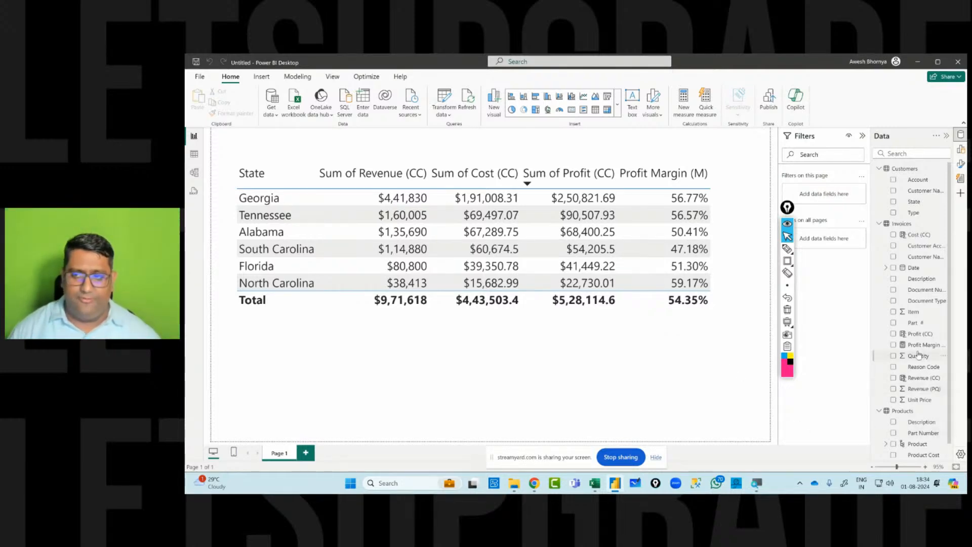
# - Start a new measure on the Invoices table and name it Revenue (M) in its formula
pyautogui.click(902, 224)
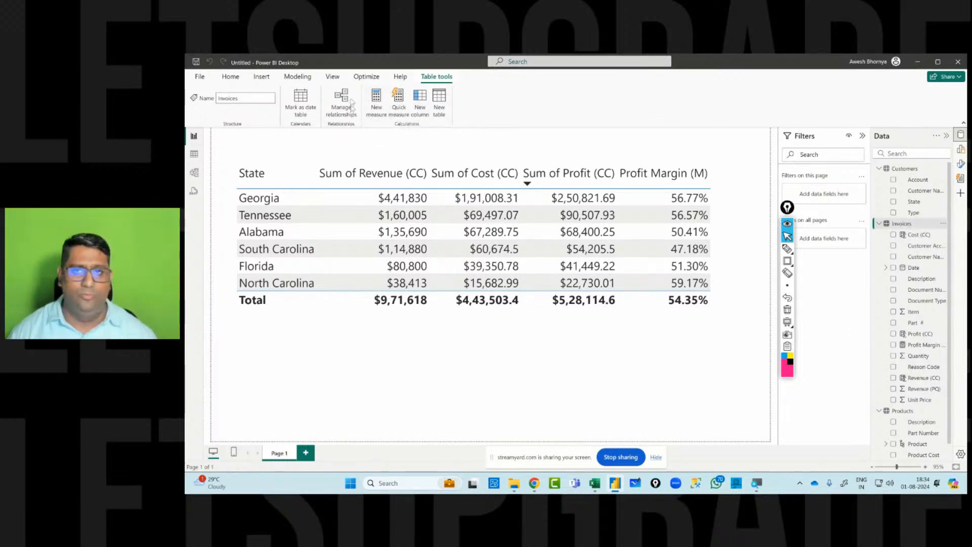
pyautogui.click(376, 101)
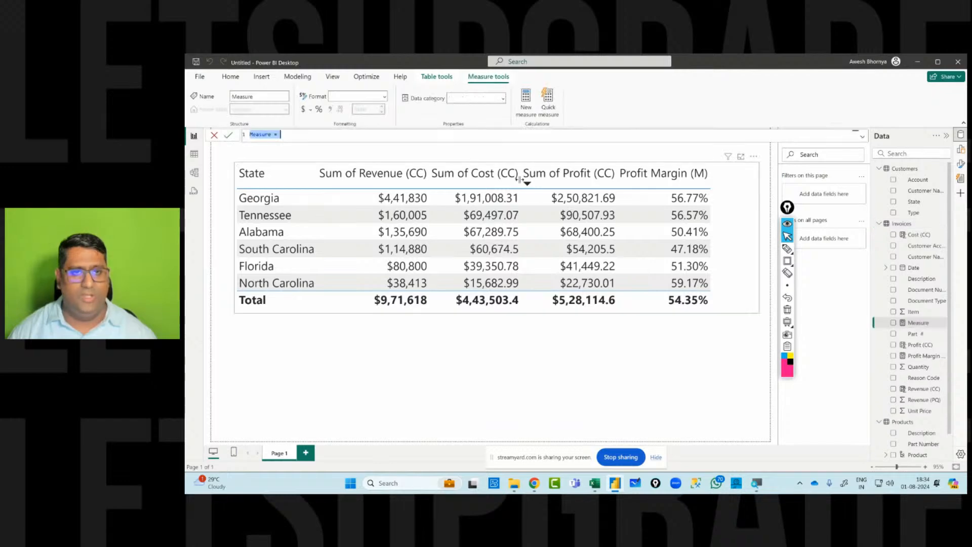
pyautogui.write('Reve')
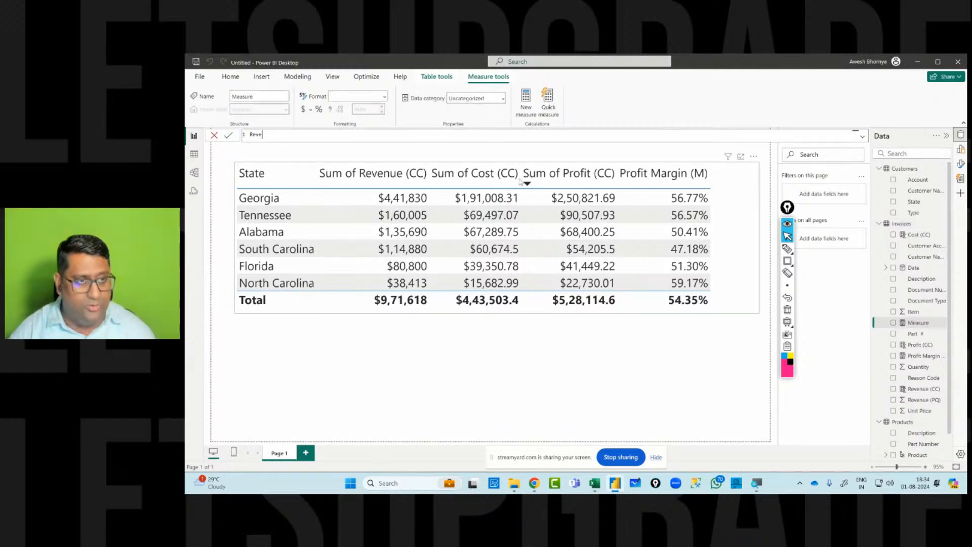
pyautogui.write('nue')
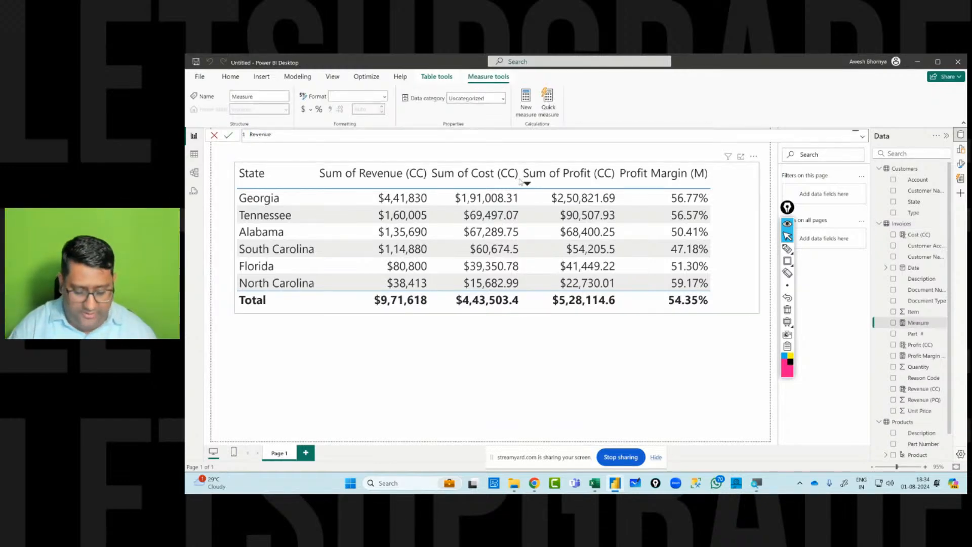
pyautogui.write(' (M) =')
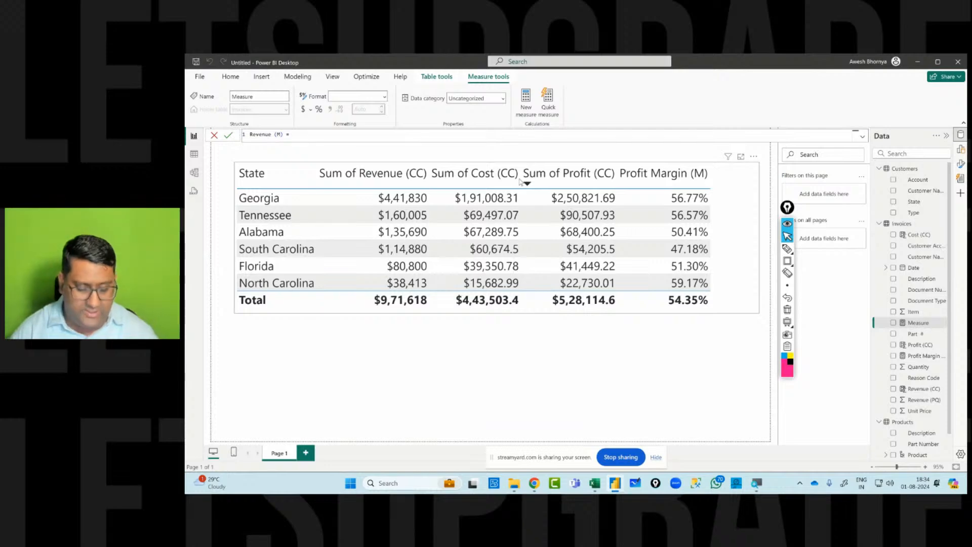
# - Complete the Revenue (M) measure formula as SUM(Invoices[Revenue (CC)]) and commit it
pyautogui.write('sum')
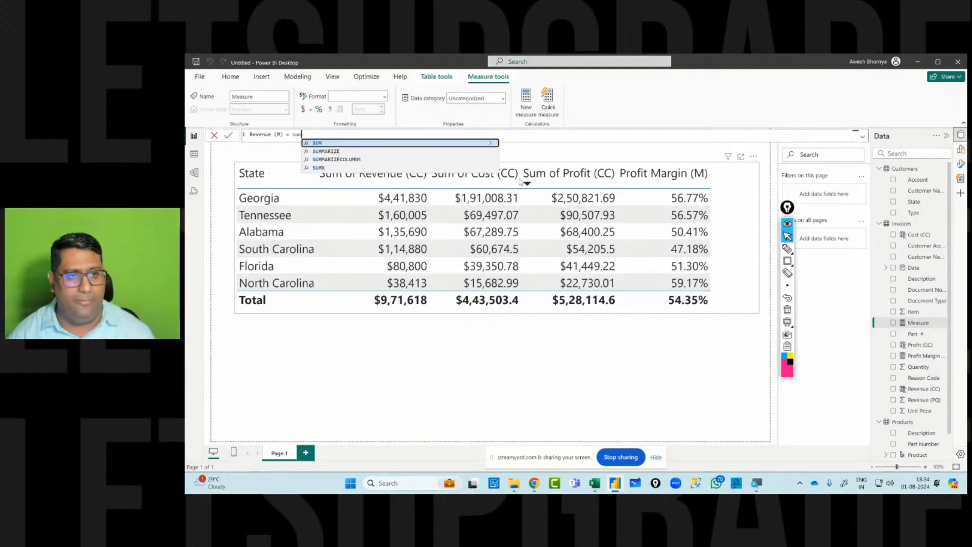
pyautogui.press('Tab')
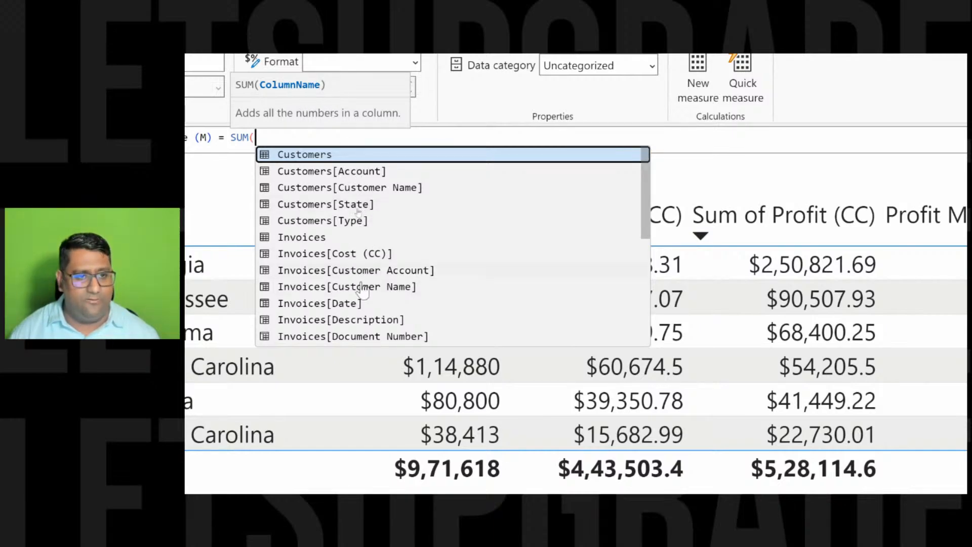
pyautogui.scroll(-5, 361, 284)
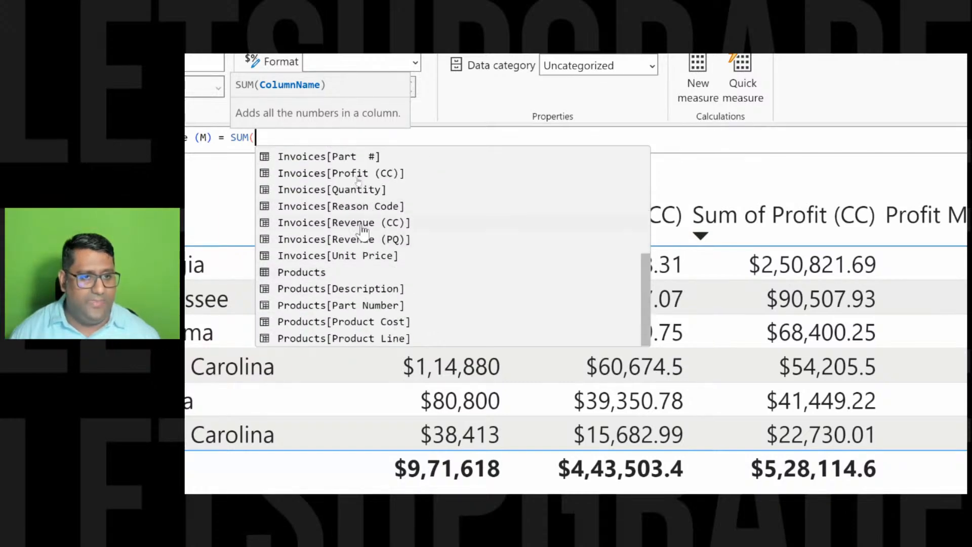
pyautogui.click(361, 223)
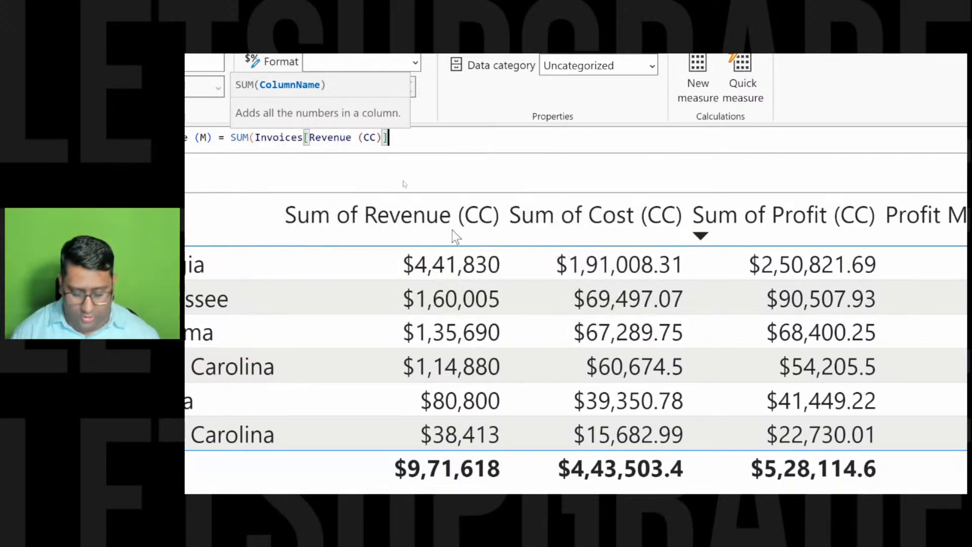
pyautogui.write(')')
pyautogui.press('Return')
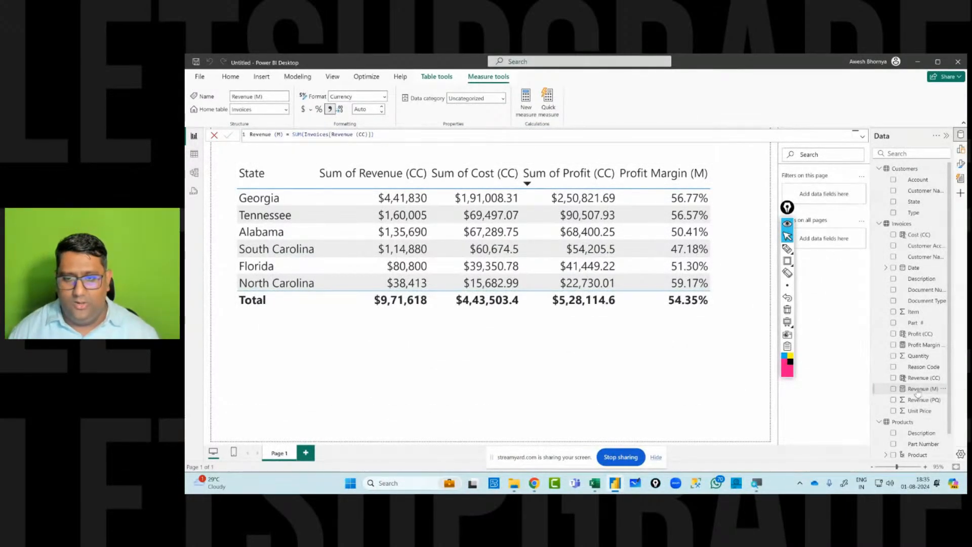
# - Add a new report page and create a State table on it, enlarged to fill most of the canvas
pyautogui.click(306, 454)
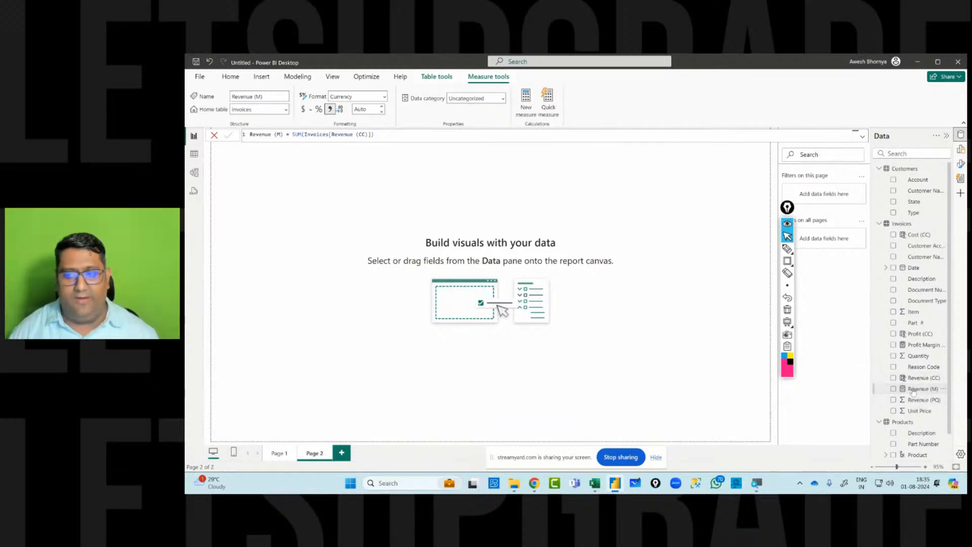
pyautogui.click(562, 236)
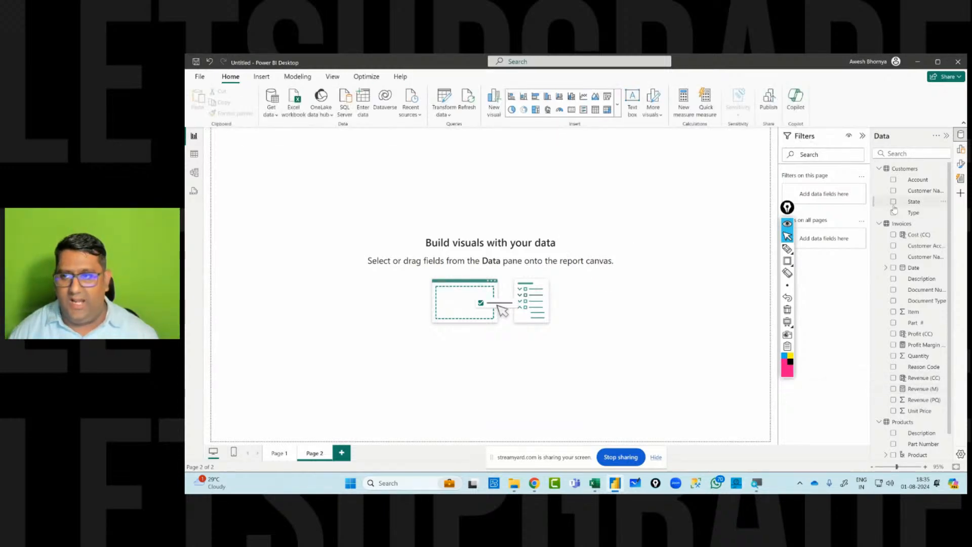
pyautogui.click(893, 202)
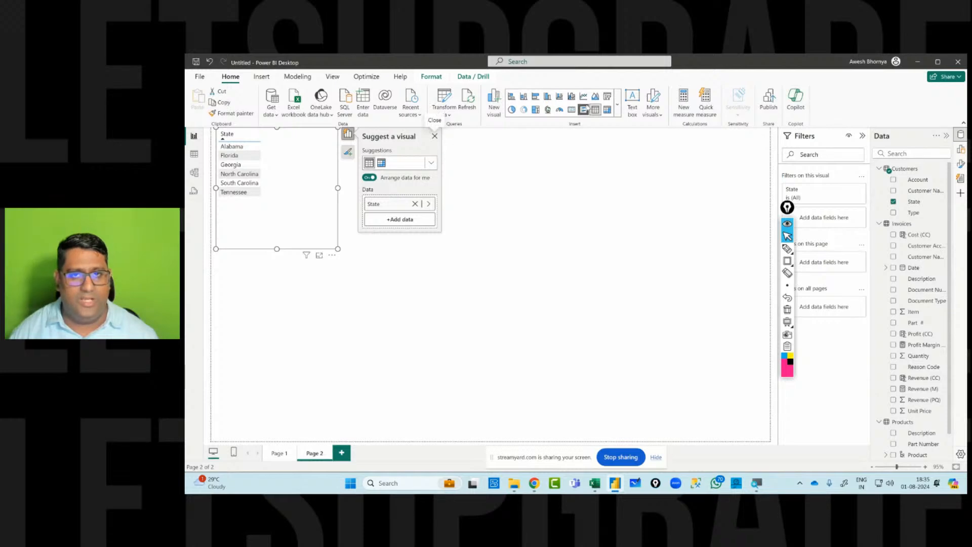
pyautogui.moveTo(338, 249); pyautogui.dragTo(616, 336)
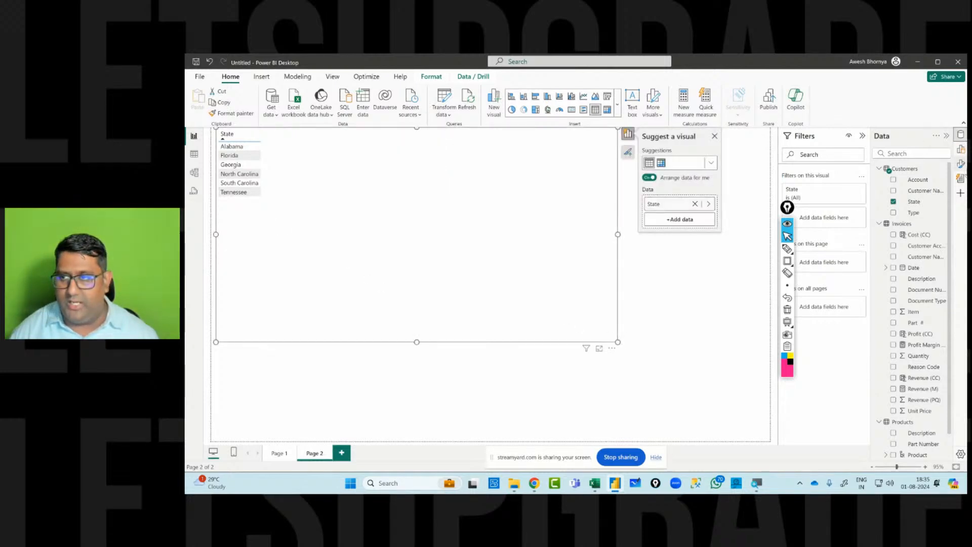
# - Find the font settings for the State table and set its global font size to 15
pyautogui.click(961, 165)
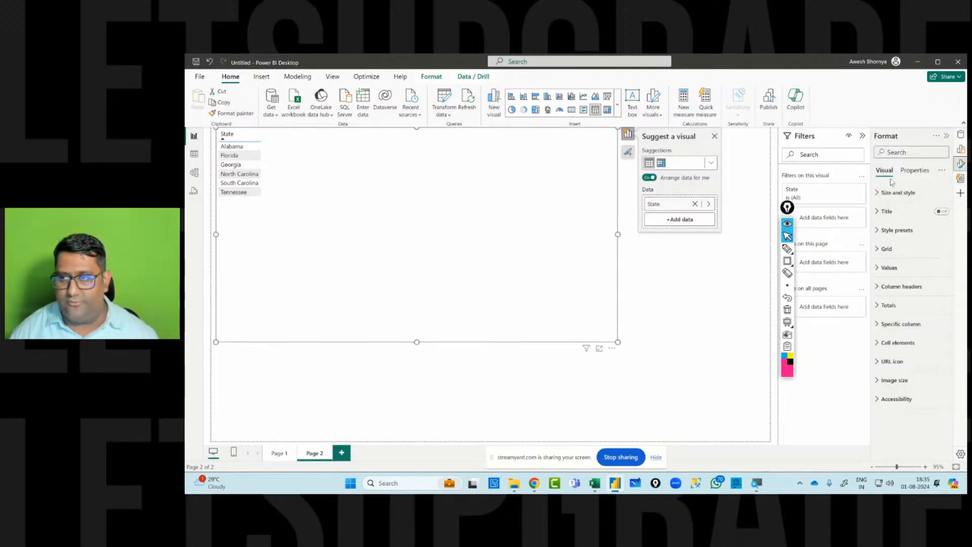
pyautogui.click(900, 153)
pyautogui.write('font')
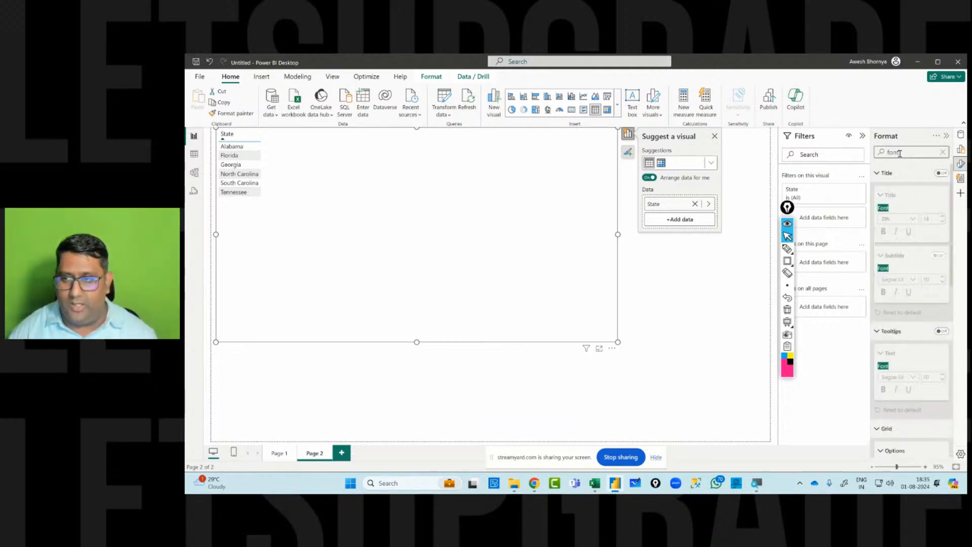
pyautogui.scroll(-3, 887, 381)
pyautogui.click(897, 291)
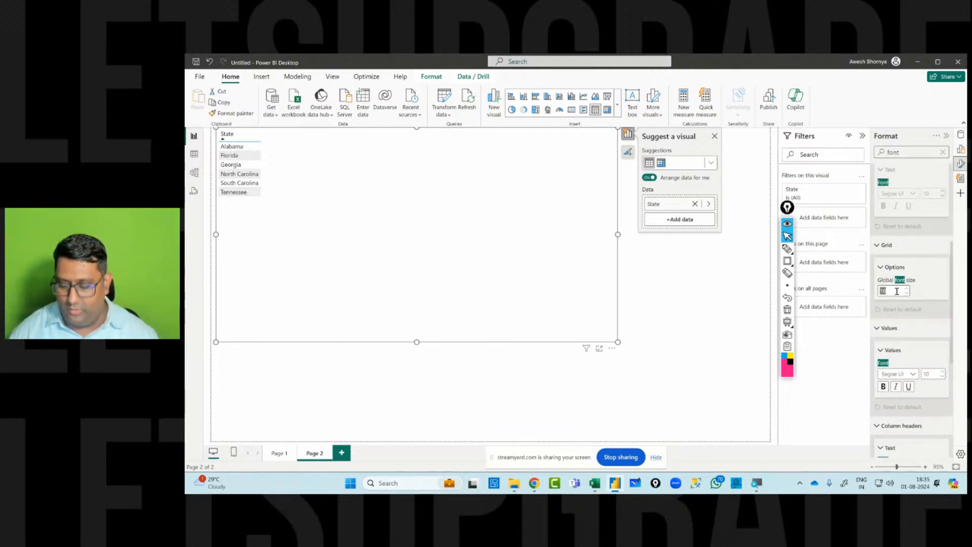
pyautogui.write('15')
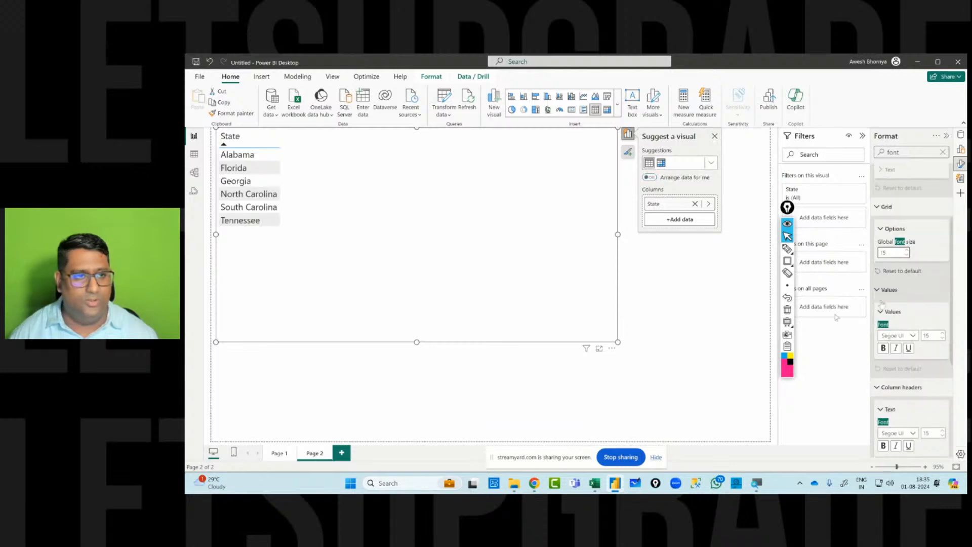
# - Add Revenue (PQ), Revenue (CC) and Revenue (M) to the State table and format the Revenue (M) measure with a dollar sign
pyautogui.click(960, 134)
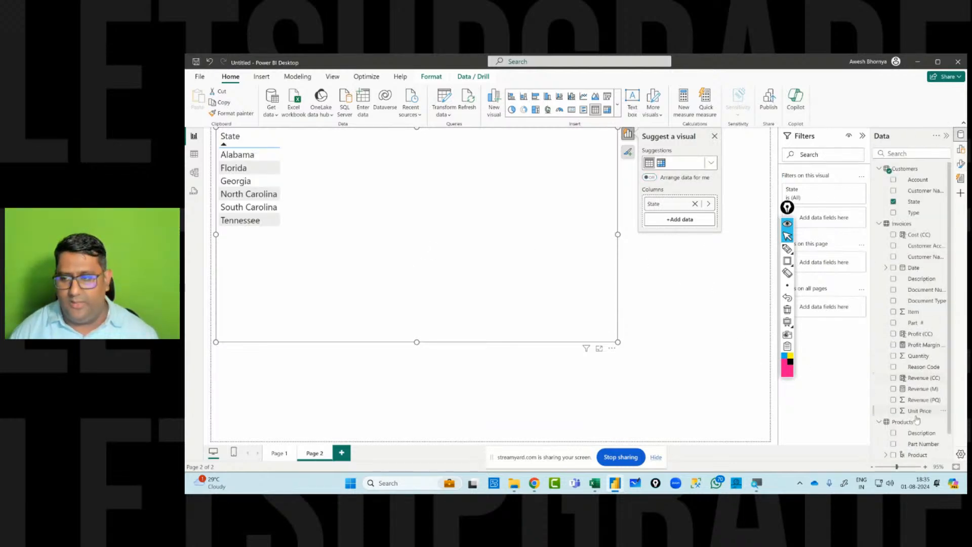
pyautogui.click(894, 401)
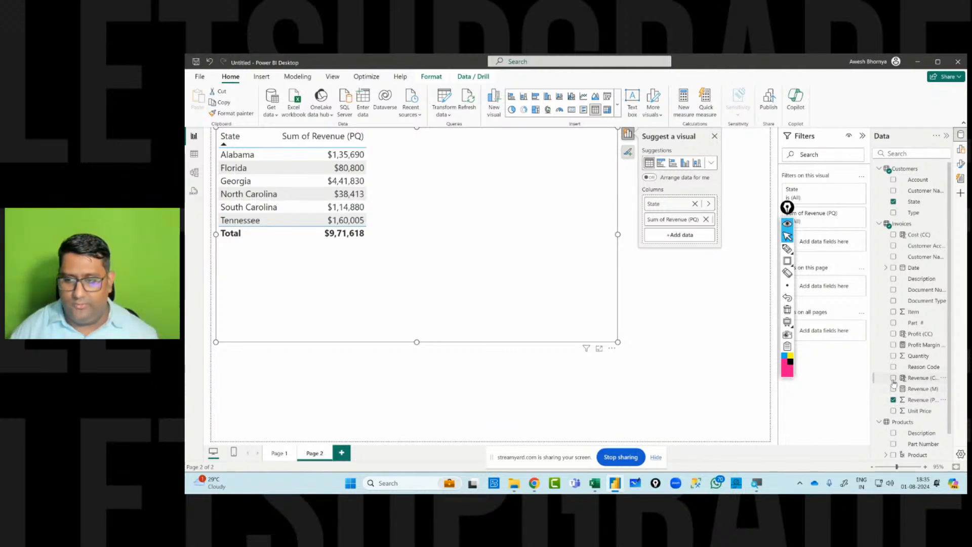
pyautogui.click(894, 378)
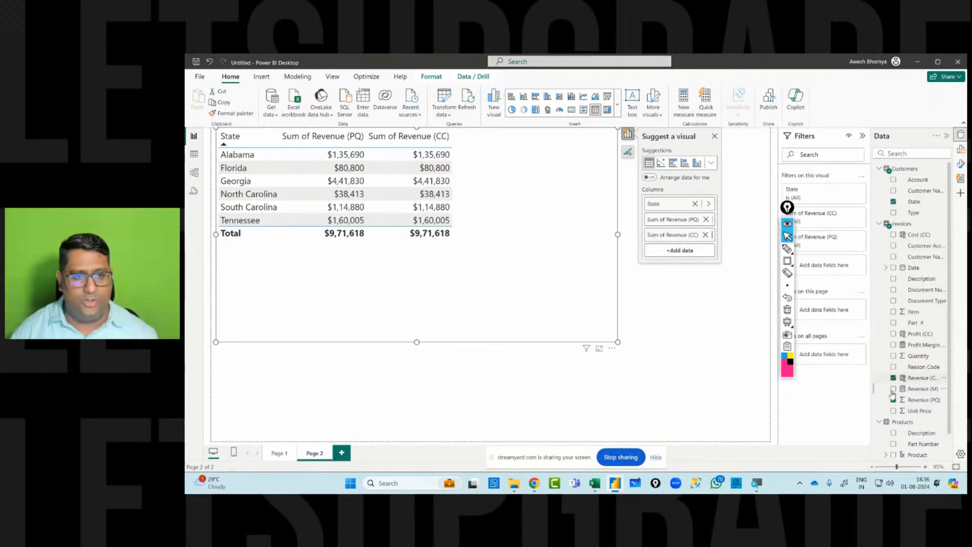
pyautogui.click(894, 389)
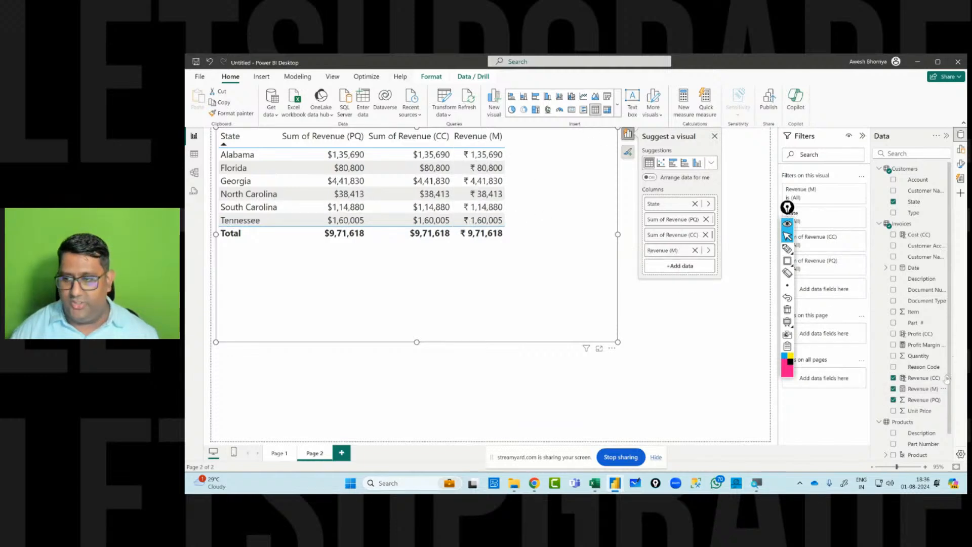
pyautogui.click(922, 389)
pyautogui.click(304, 110)
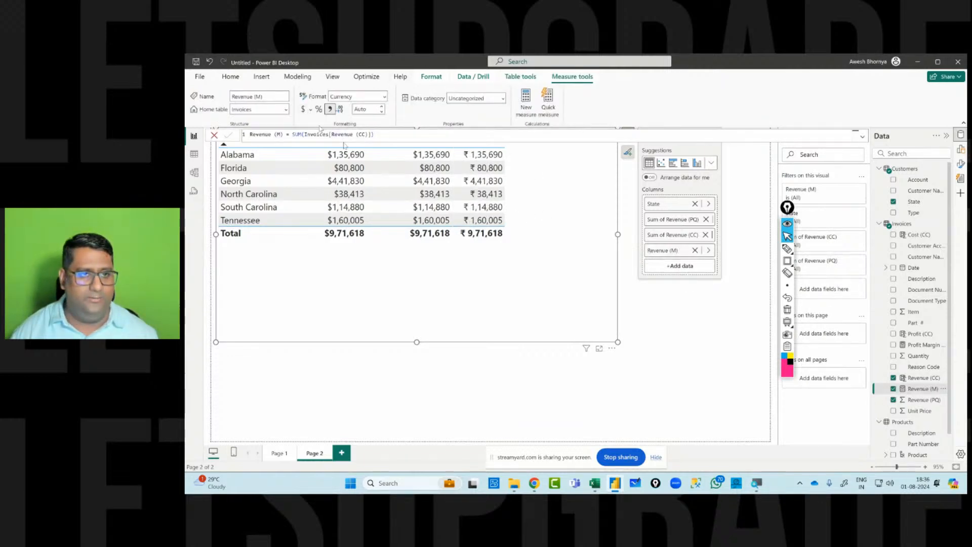
# - Annotate the first two revenue columns with arrows labelled PQ and CC, and bracket them together as Row Context
pyautogui.click(788, 249)
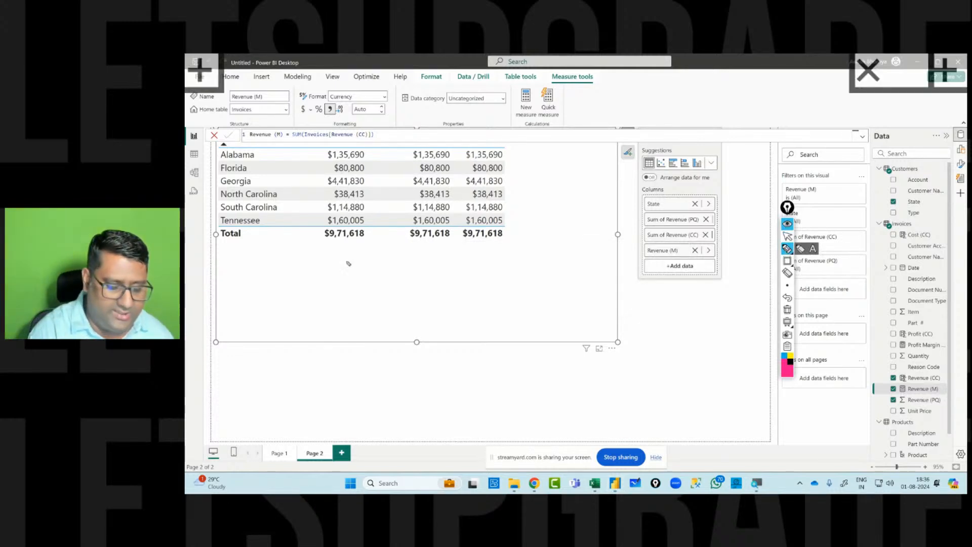
pyautogui.moveTo(346, 252); pyautogui.dragTo(349, 308)
pyautogui.moveTo(357, 287); pyautogui.dragTo(371, 319)
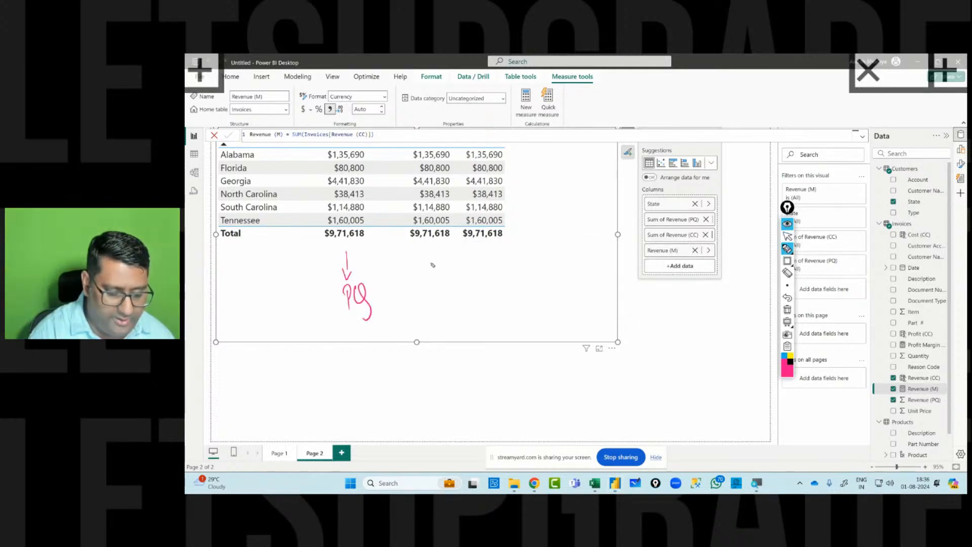
pyautogui.moveTo(431, 256); pyautogui.dragTo(437, 315)
pyautogui.moveTo(454, 295); pyautogui.dragTo(458, 306)
pyautogui.click(461, 300)
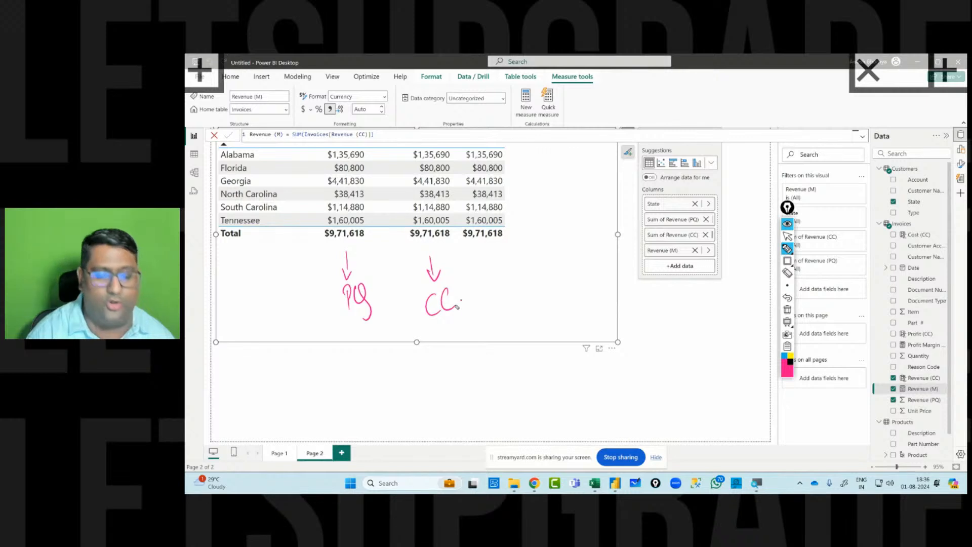
pyautogui.moveTo(363, 335)
pyautogui.mouseDown()
pyautogui.moveTo(372, 377)
pyautogui.moveTo(455, 322)
pyautogui.mouseUp()
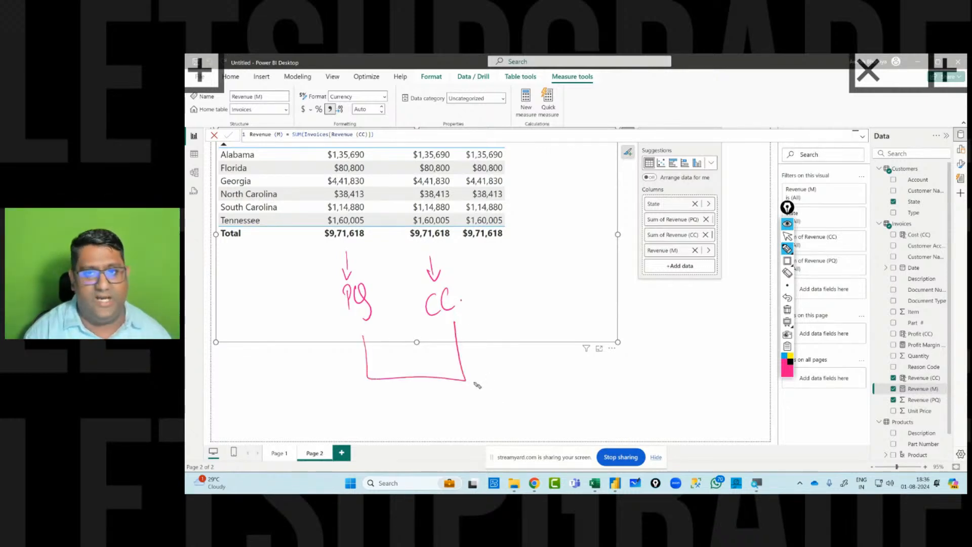
pyautogui.moveTo(408, 388)
pyautogui.mouseDown()
pyautogui.moveTo(411, 416)
pyautogui.moveTo(458, 398)
pyautogui.moveTo(470, 405)
pyautogui.mouseUp()
pyautogui.moveTo(484, 397); pyautogui.dragTo(513, 402)
pyautogui.moveTo(504, 388)
pyautogui.mouseDown()
pyautogui.moveTo(538, 377)
pyautogui.moveTo(541, 386)
pyautogui.mouseUp()
pyautogui.moveTo(543, 377)
pyautogui.mouseDown()
pyautogui.moveTo(567, 368)
pyautogui.moveTo(528, 413)
pyautogui.mouseUp()
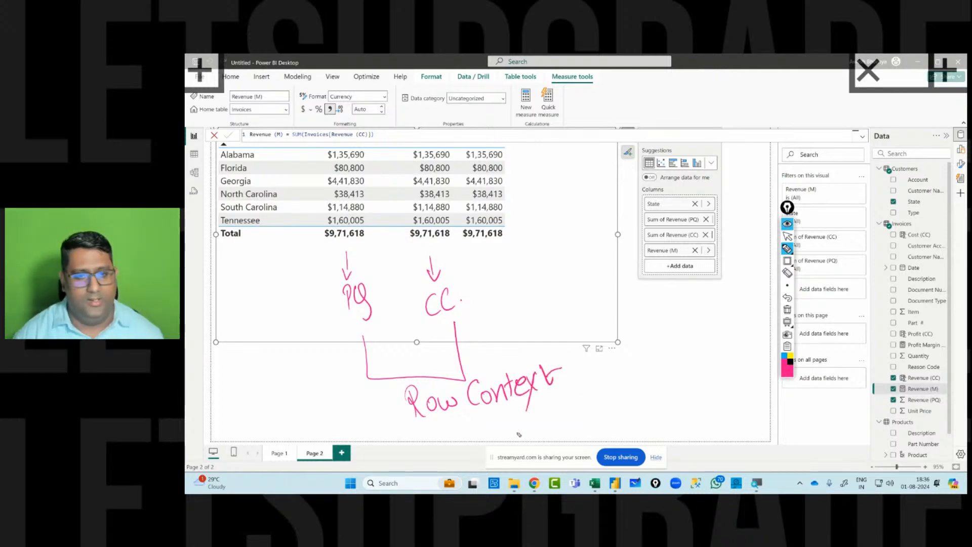
# - Annotate the Revenue (M) column with an arrow labelled M and Filter Context, and circle its total
pyautogui.moveTo(503, 244)
pyautogui.mouseDown()
pyautogui.moveTo(505, 270)
pyautogui.moveTo(511, 259)
pyautogui.mouseUp()
pyautogui.moveTo(511, 276); pyautogui.dragTo(516, 297)
pyautogui.moveTo(526, 269)
pyautogui.mouseDown()
pyautogui.moveTo(519, 289)
pyautogui.moveTo(529, 298)
pyautogui.moveTo(560, 277)
pyautogui.moveTo(557, 293)
pyautogui.moveTo(569, 276)
pyautogui.mouseUp()
pyautogui.click(535, 293)
pyautogui.moveTo(571, 267); pyautogui.dragTo(574, 282)
pyautogui.moveTo(588, 247)
pyautogui.mouseDown()
pyautogui.moveTo(582, 277)
pyautogui.moveTo(598, 273)
pyautogui.mouseUp()
pyautogui.moveTo(592, 263)
pyautogui.mouseDown()
pyautogui.moveTo(607, 254)
pyautogui.moveTo(614, 263)
pyautogui.mouseUp()
pyautogui.moveTo(617, 253)
pyautogui.mouseDown()
pyautogui.moveTo(628, 242)
pyautogui.moveTo(564, 306)
pyautogui.moveTo(587, 320)
pyautogui.moveTo(612, 304)
pyautogui.mouseUp()
pyautogui.moveTo(614, 282)
pyautogui.mouseDown()
pyautogui.moveTo(618, 309)
pyautogui.moveTo(621, 293)
pyautogui.mouseUp()
pyautogui.moveTo(619, 292)
pyautogui.mouseDown()
pyautogui.moveTo(628, 280)
pyautogui.moveTo(639, 290)
pyautogui.mouseUp()
pyautogui.moveTo(639, 277); pyautogui.dragTo(630, 292)
pyautogui.moveTo(643, 269)
pyautogui.mouseDown()
pyautogui.moveTo(647, 289)
pyautogui.moveTo(650, 274)
pyautogui.mouseUp()
pyautogui.moveTo(659, 276); pyautogui.dragTo(656, 286)
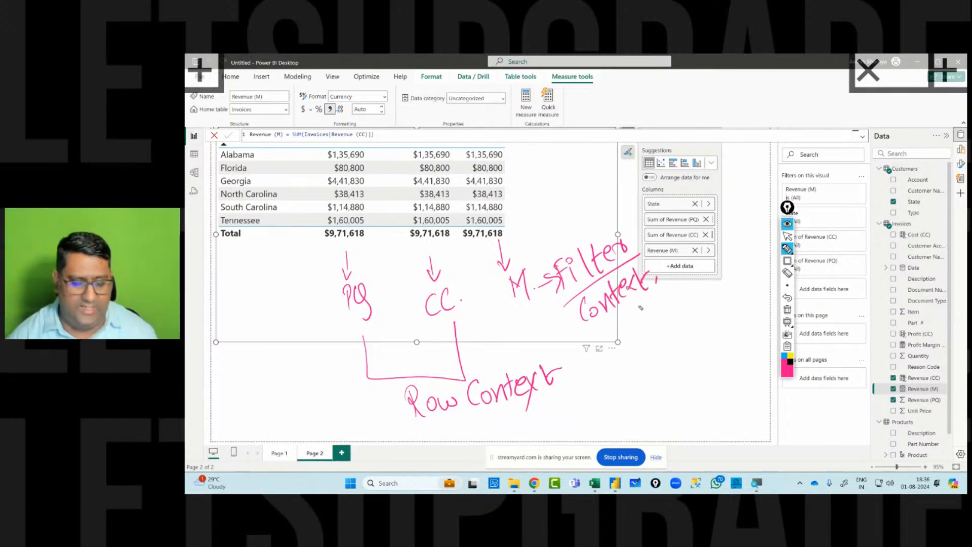
pyautogui.moveTo(505, 230)
pyautogui.mouseDown()
pyautogui.moveTo(458, 249)
pyautogui.moveTo(484, 214)
pyautogui.mouseUp()
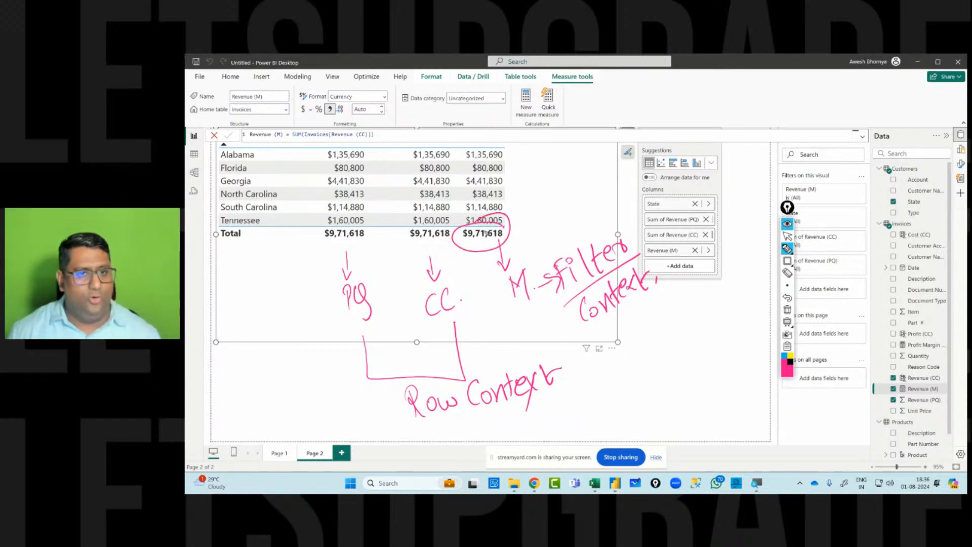
# - Hide the annotations, examine the revenue, cost and profit columns in the Invoices table data, and return to the report
pyautogui.click(788, 226)
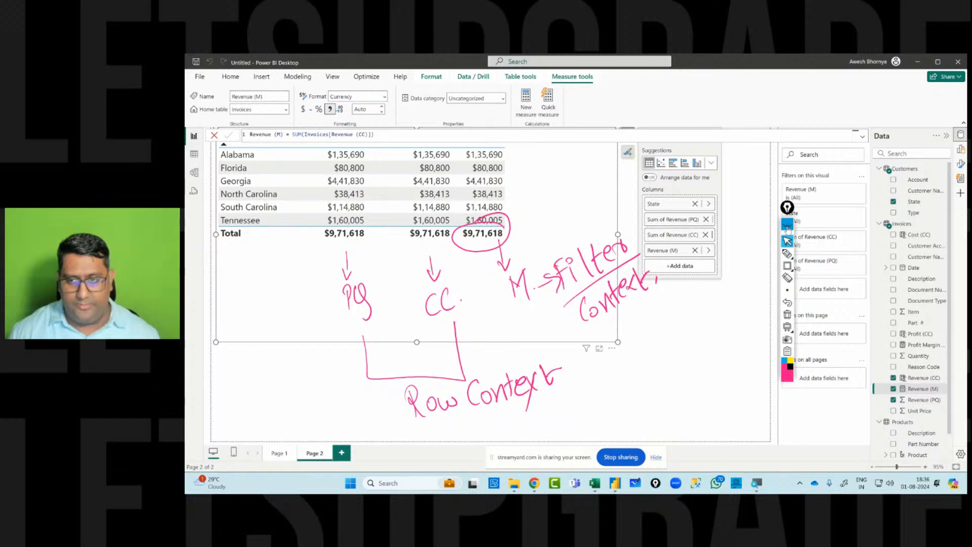
pyautogui.click(194, 171)
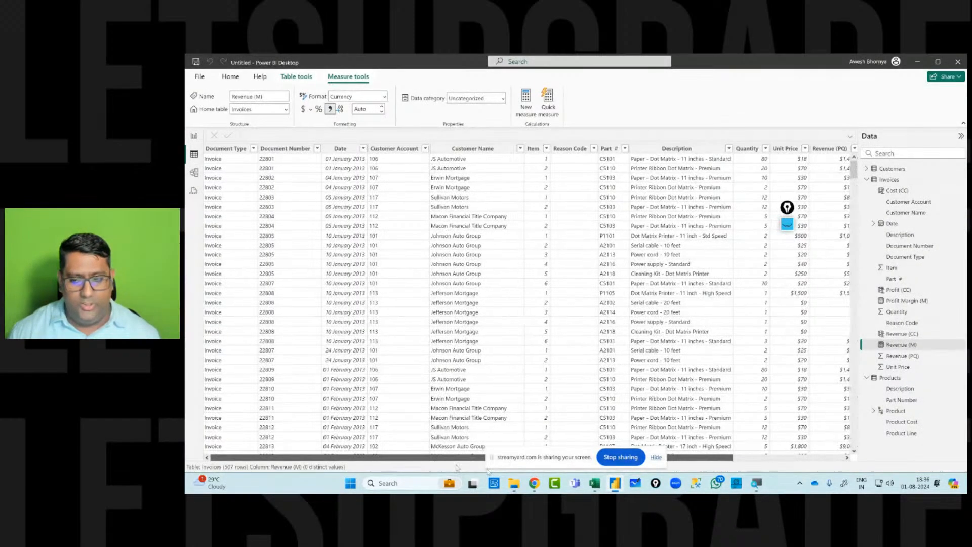
pyautogui.moveTo(458, 459); pyautogui.dragTo(568, 458)
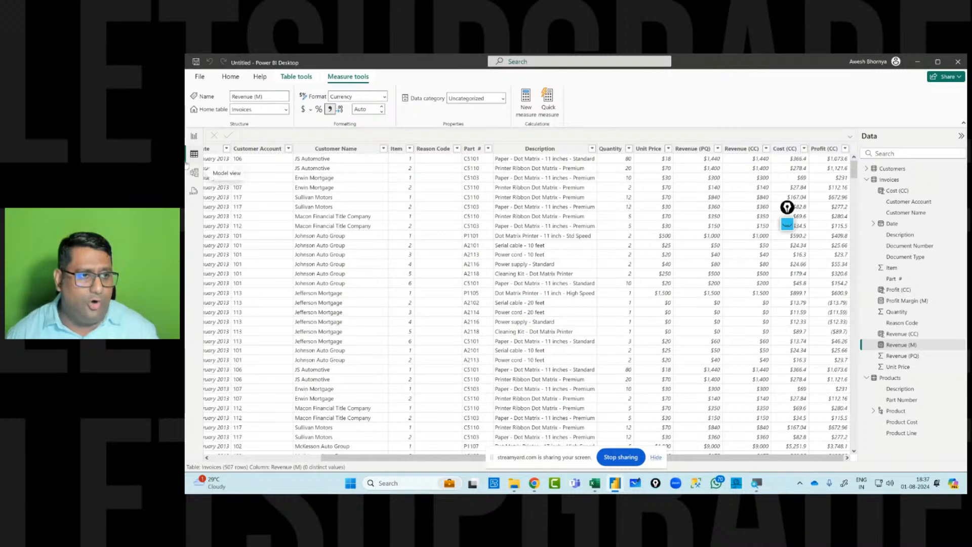
pyautogui.click(194, 136)
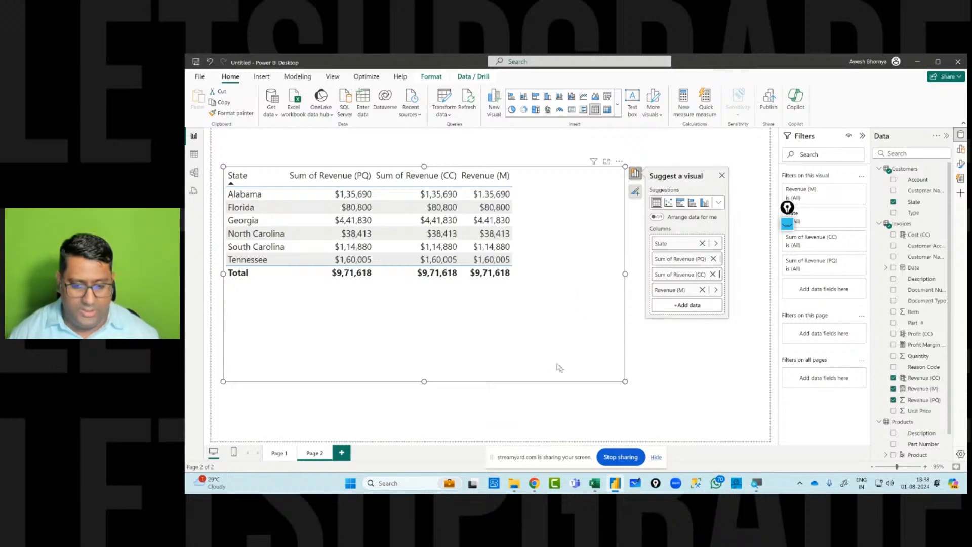
# - Switch to Chrome and open the Microsoft Learn page Compare calculated columns with measures in a new tab
pyautogui.moveTo(534, 487)
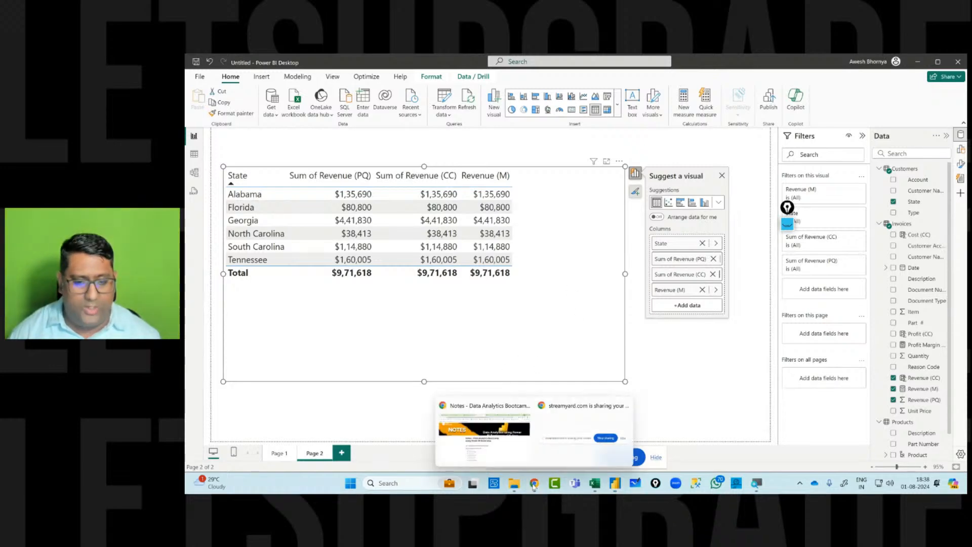
pyautogui.click(485, 430)
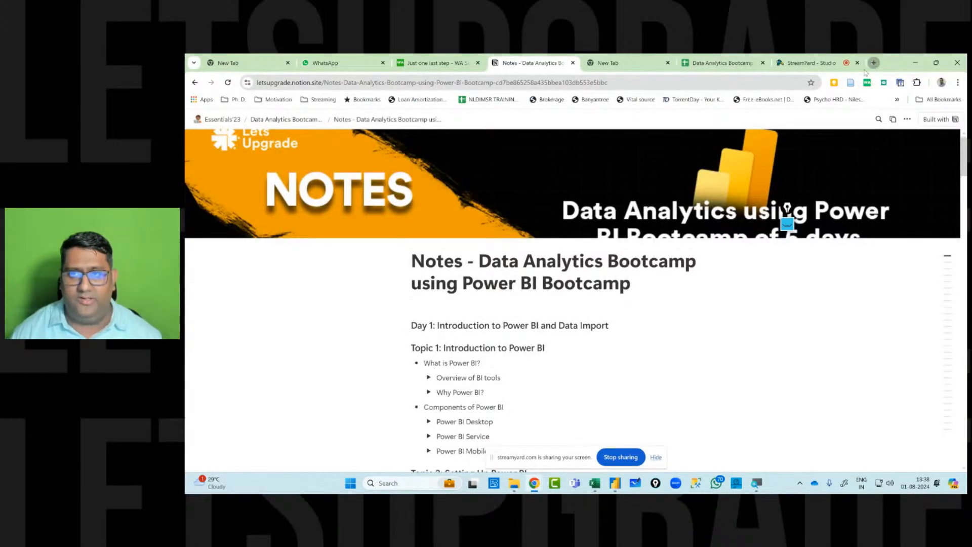
pyautogui.click(873, 63)
pyautogui.click(605, 86)
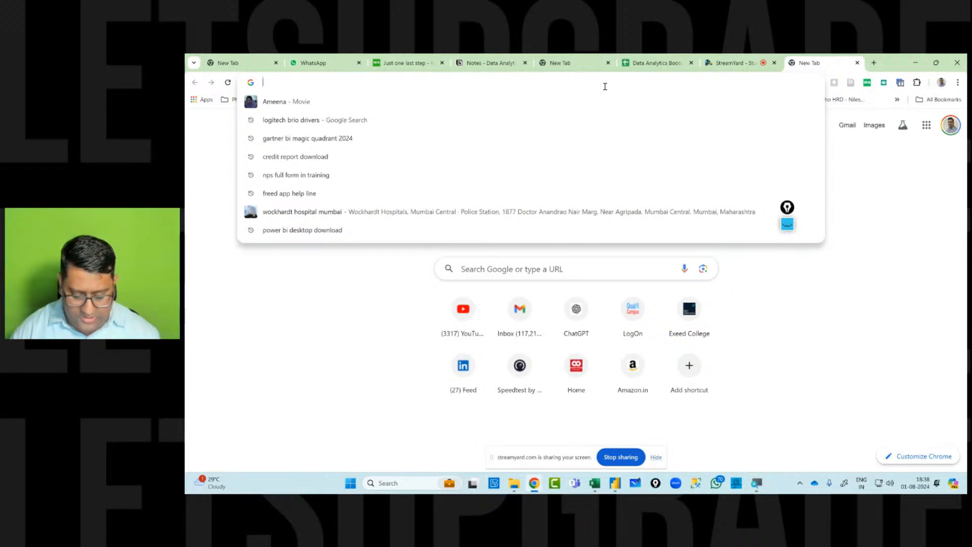
pyautogui.write('measu')
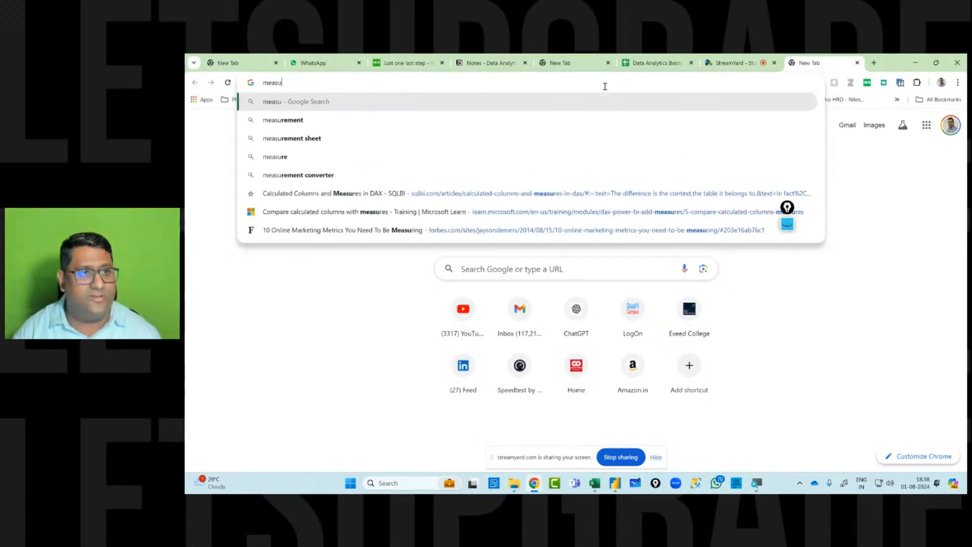
pyautogui.press('Down')
pyautogui.press('Down')
pyautogui.press('Down')
pyautogui.press('Down')
pyautogui.press('Down')
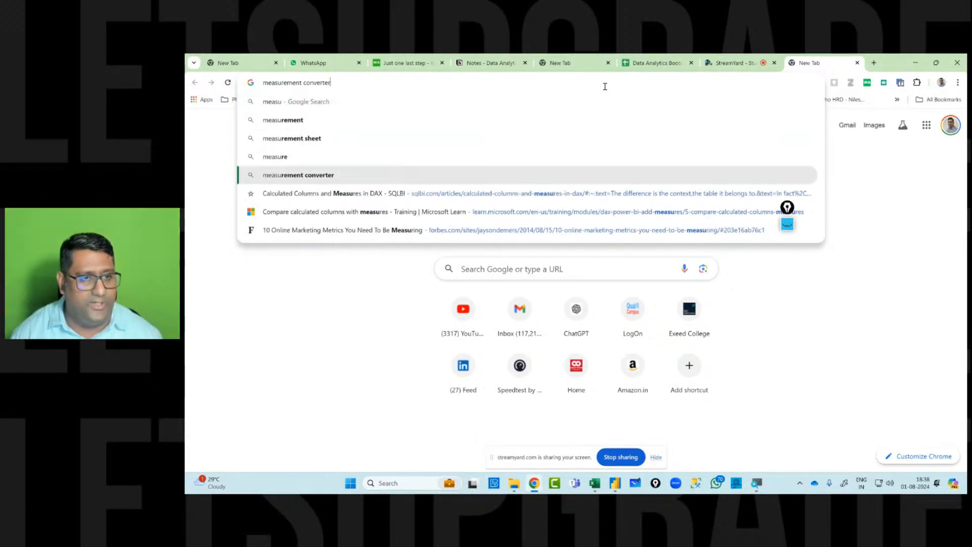
pyautogui.press('Down')
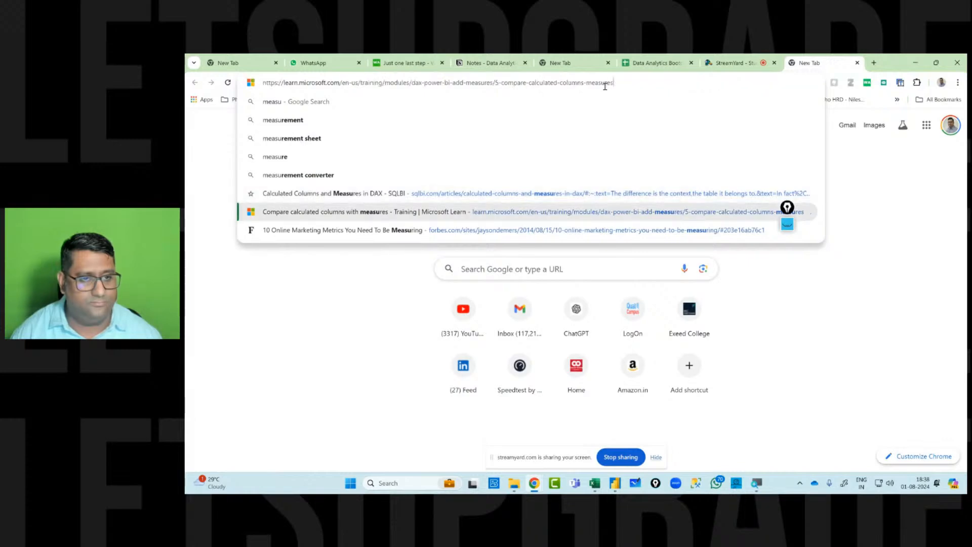
pyautogui.press('Return')
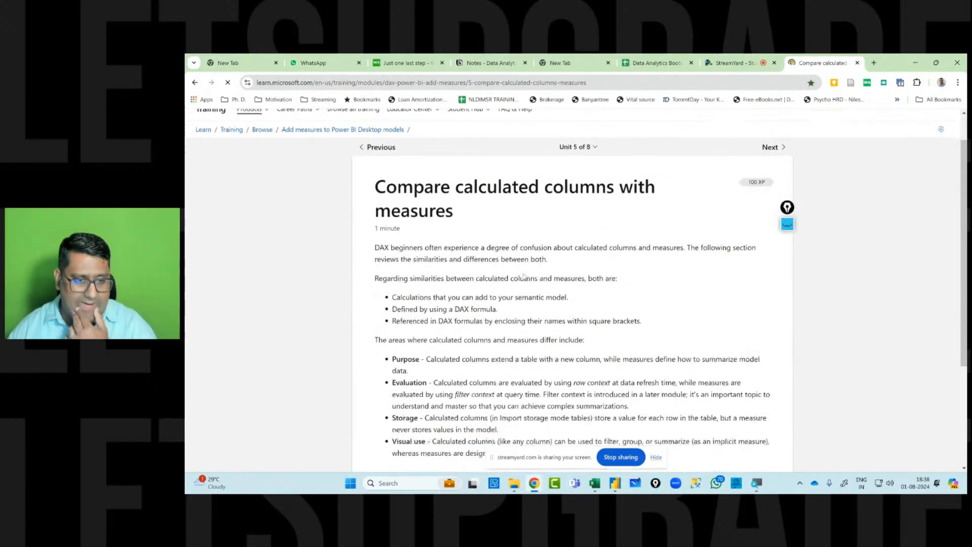
# - Bring up the whole comparison of calculated columns and measures, expand the screen annotation tools and activate the pen
pyautogui.scroll(-4, 527, 273)
pyautogui.scroll(2, 521, 277)
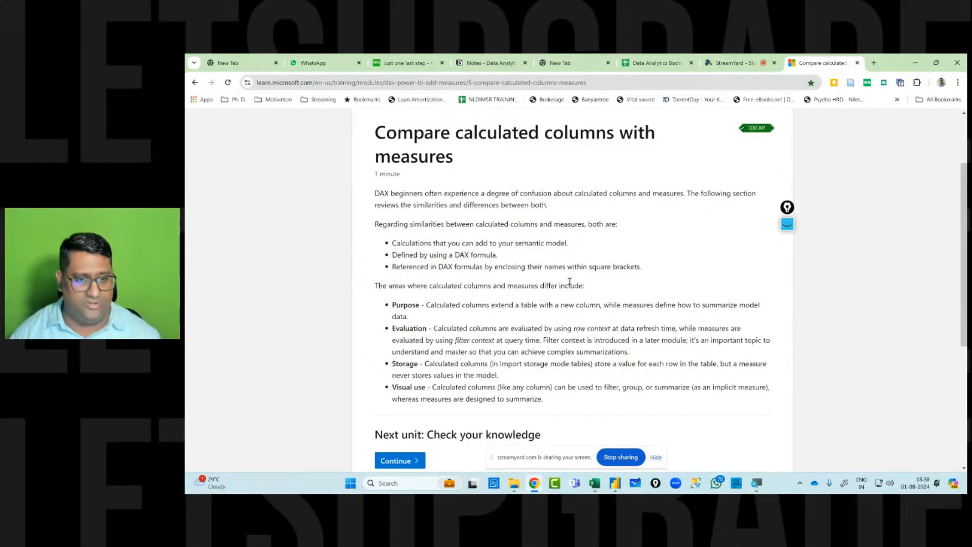
pyautogui.click(788, 224)
pyautogui.click(788, 309)
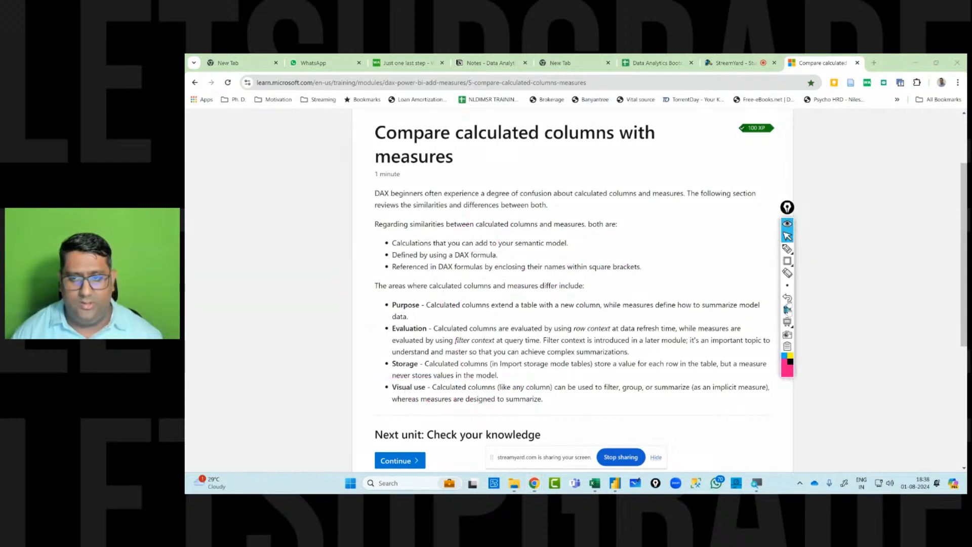
pyautogui.click(788, 261)
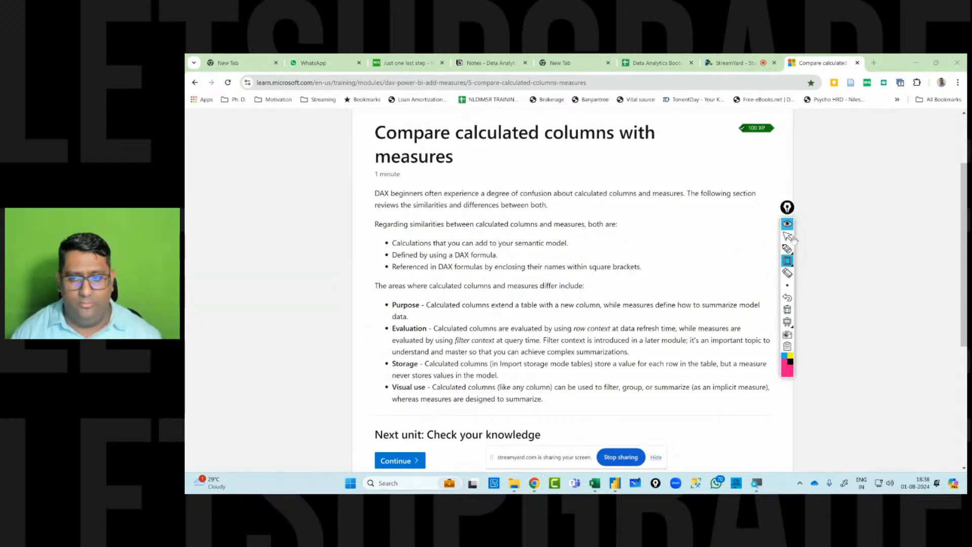
pyautogui.click(787, 248)
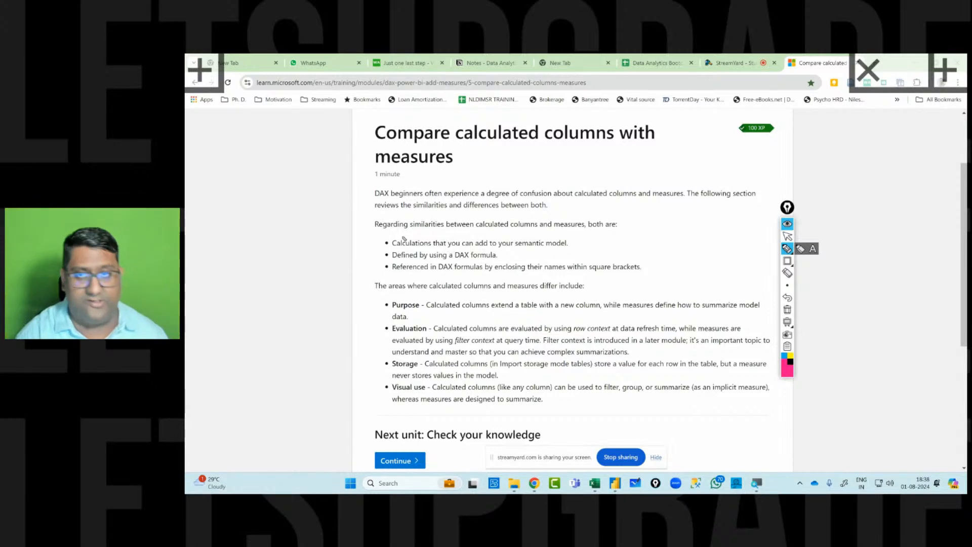
# - Underline the key phrases in the similarities introduction and its three bullets, then clear all the ink
pyautogui.moveTo(405, 234); pyautogui.dragTo(581, 229)
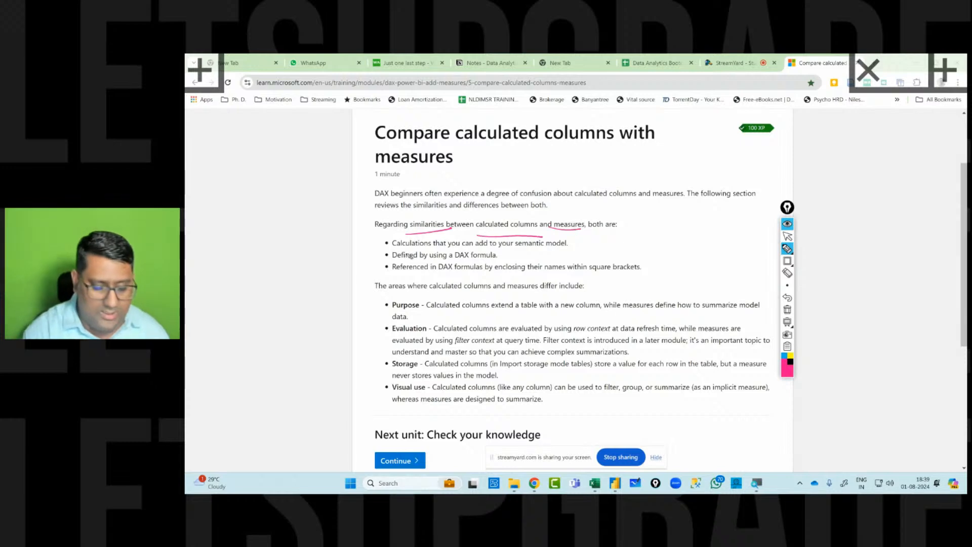
pyautogui.moveTo(512, 249); pyautogui.dragTo(571, 247)
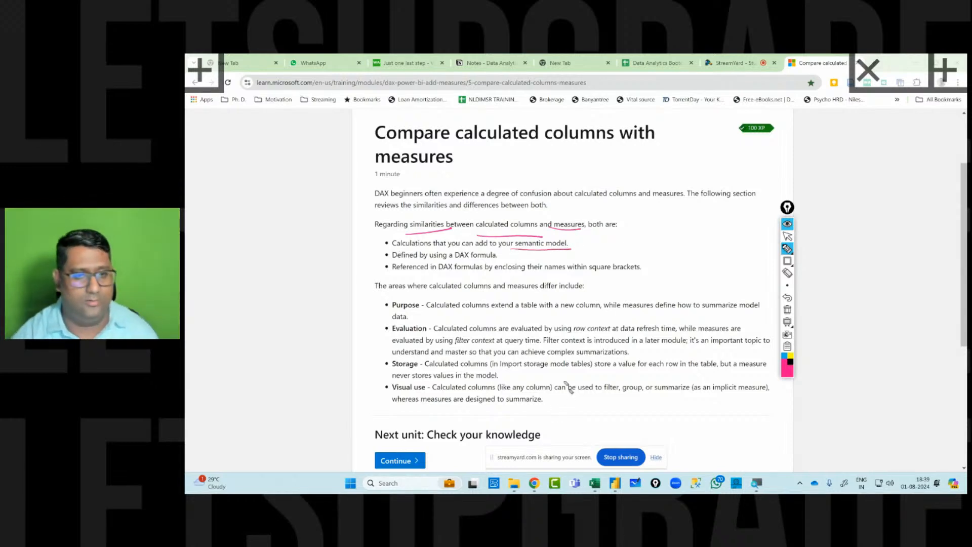
pyautogui.moveTo(392, 251); pyautogui.dragTo(424, 250)
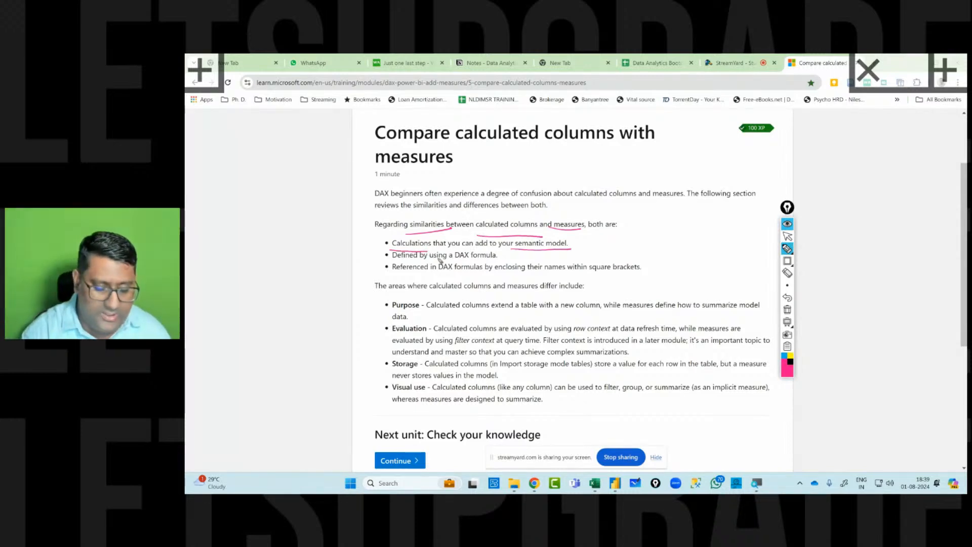
pyautogui.moveTo(454, 262); pyautogui.dragTo(494, 261)
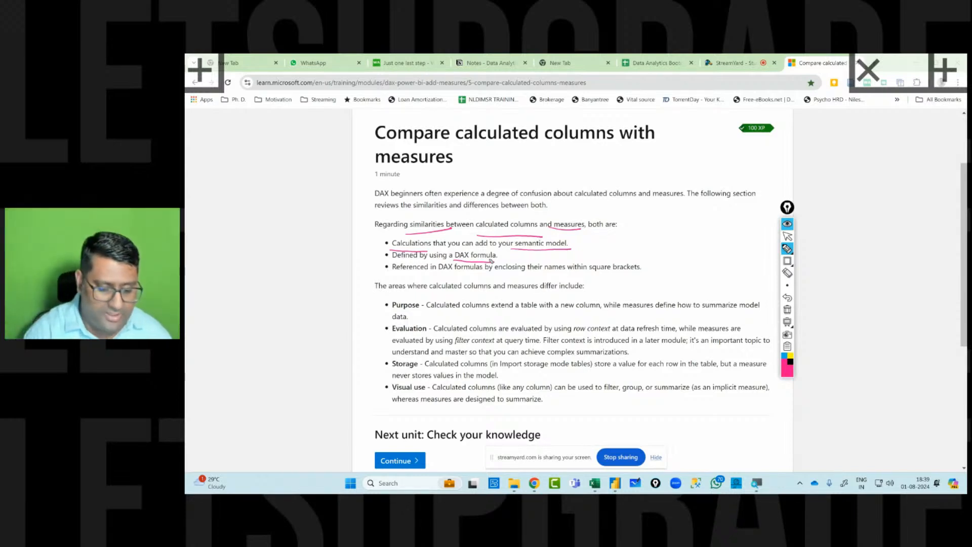
pyautogui.moveTo(394, 277); pyautogui.dragTo(649, 272)
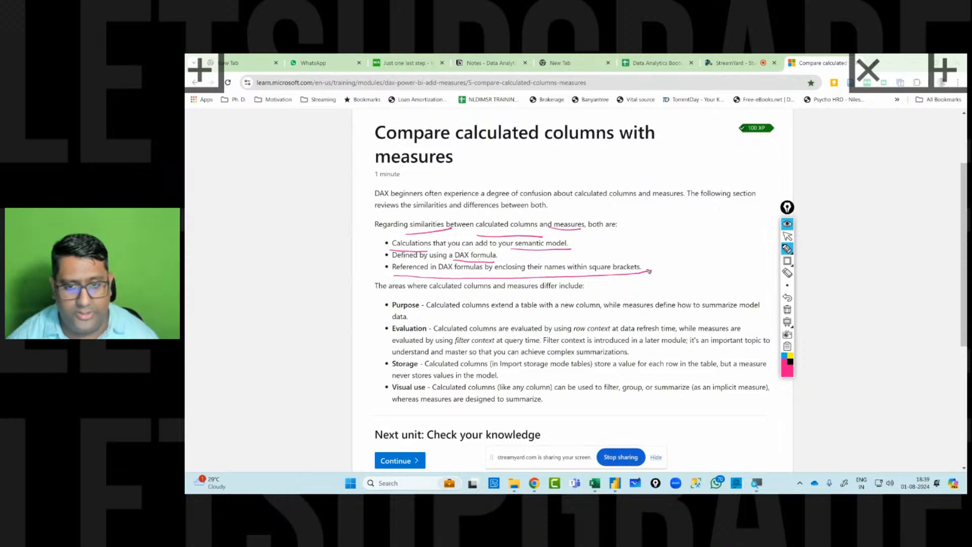
pyautogui.click(787, 309)
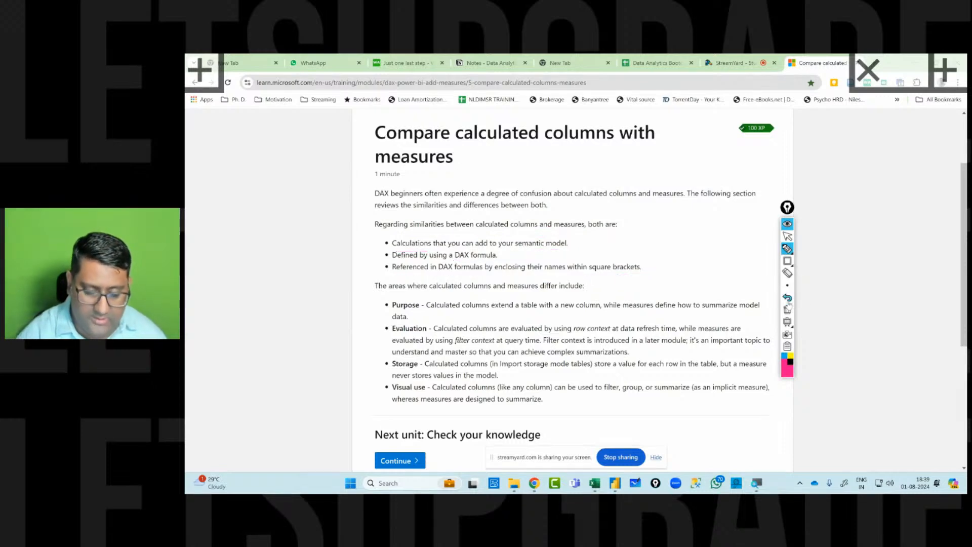
# - Underline "differ" and the key phrases of the Purpose bullet about extending a table versus summarizing model data
pyautogui.moveTo(789, 248)
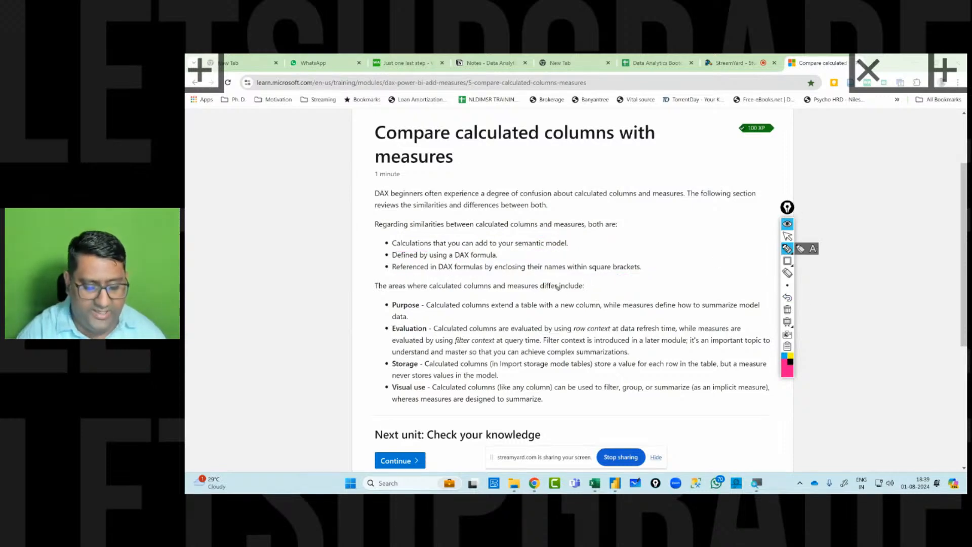
pyautogui.moveTo(542, 291); pyautogui.dragTo(566, 289)
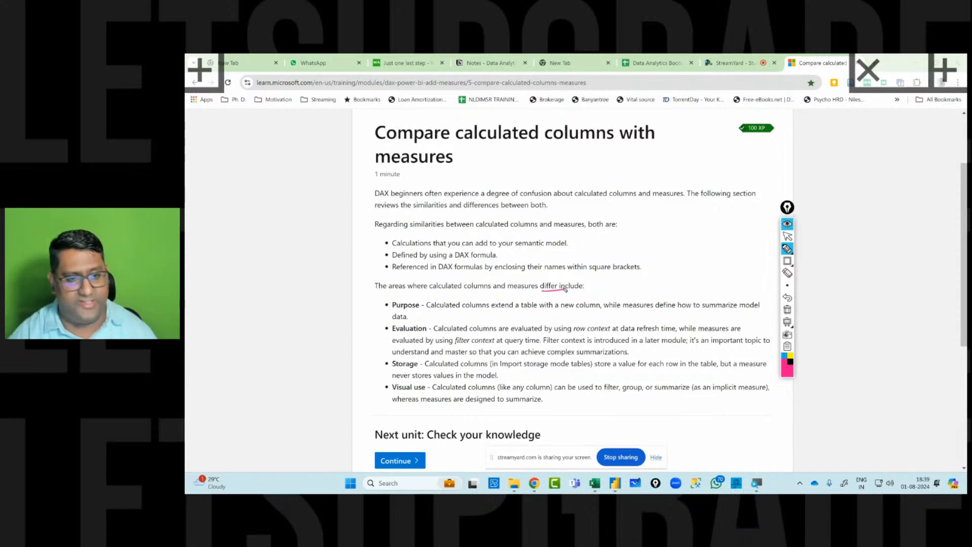
pyautogui.moveTo(389, 310); pyautogui.dragTo(420, 307)
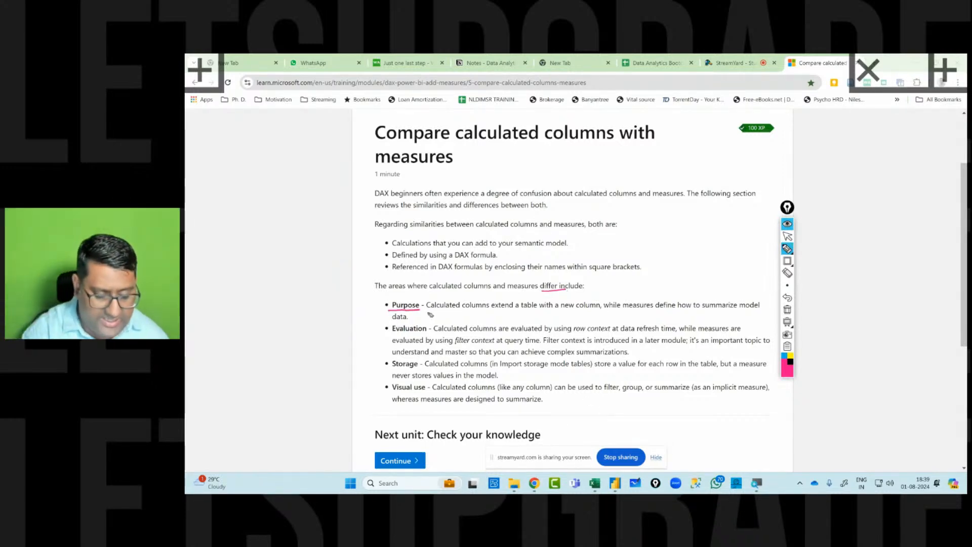
pyautogui.moveTo(430, 314); pyautogui.dragTo(540, 312)
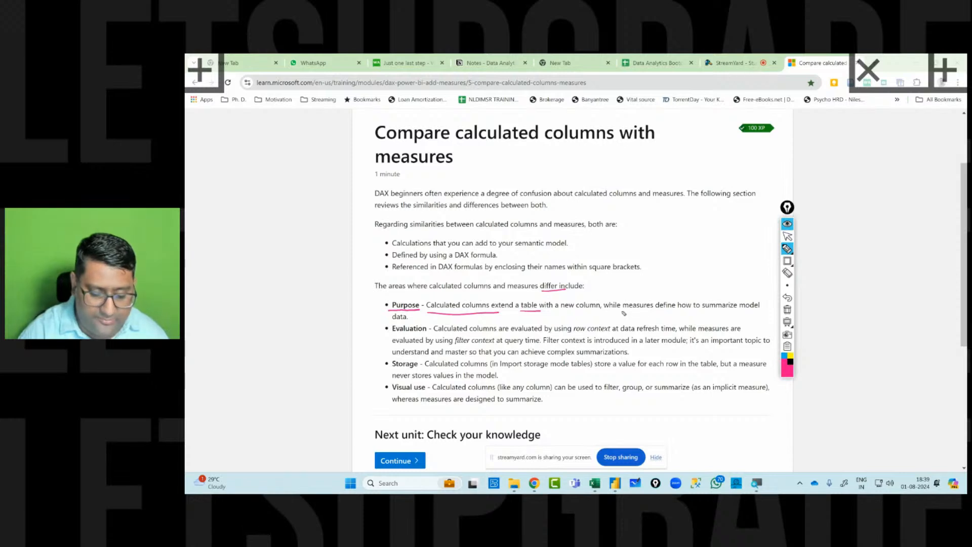
pyautogui.moveTo(622, 313); pyautogui.dragTo(767, 313)
pyautogui.moveTo(394, 321); pyautogui.dragTo(408, 321)
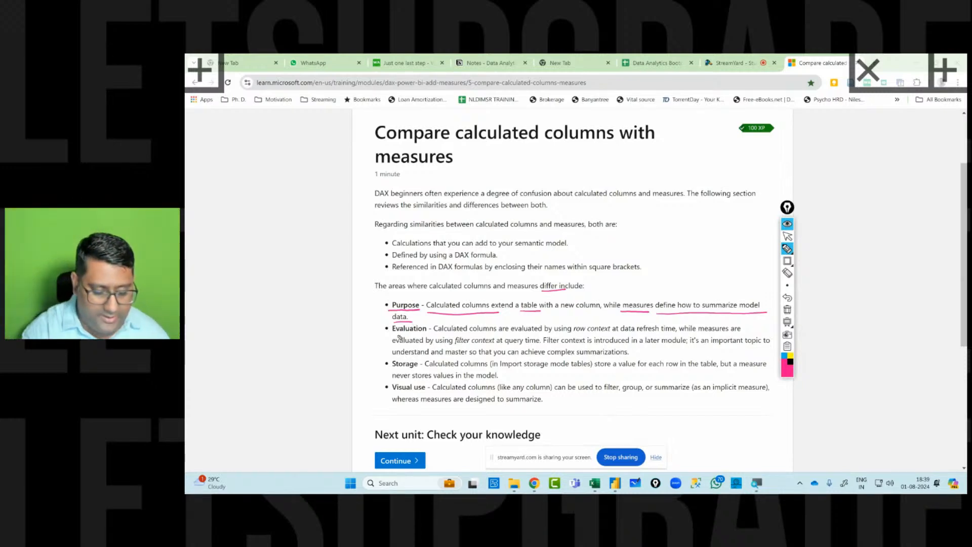
# - Underline the Evaluation bullet's key terms, including "row context", "data refresh time", "measures", "filter context" and "complex summarizations"
pyautogui.moveTo(391, 334); pyautogui.dragTo(425, 334)
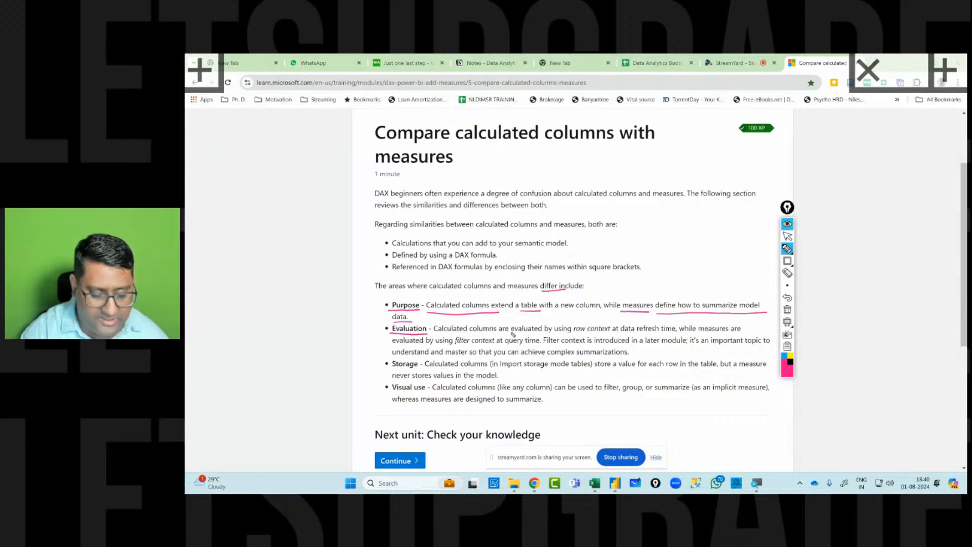
pyautogui.moveTo(510, 334); pyautogui.dragTo(611, 334)
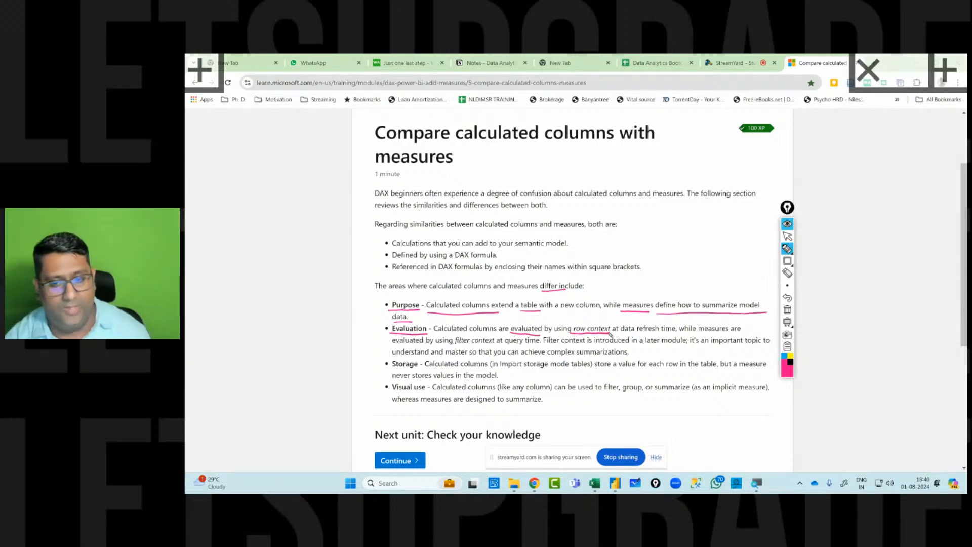
pyautogui.moveTo(623, 335); pyautogui.dragTo(677, 336)
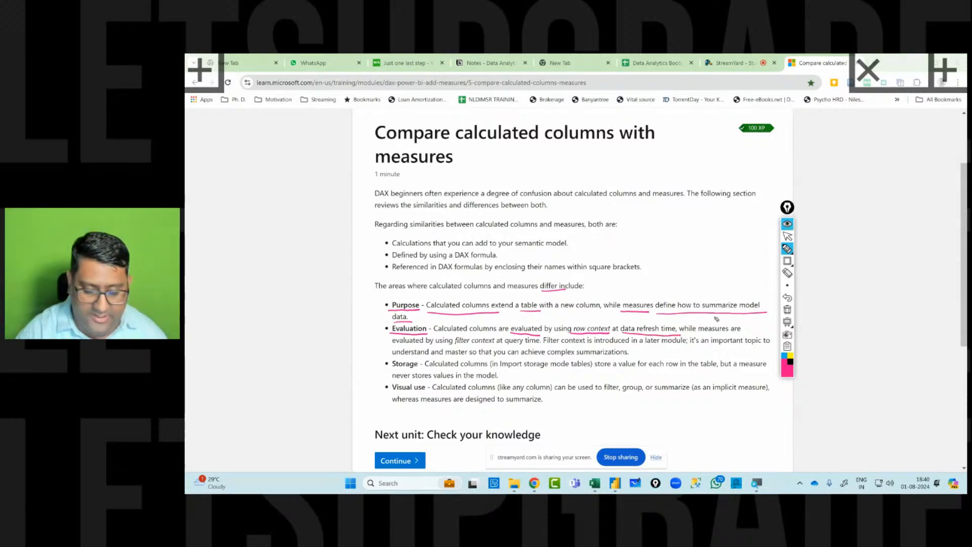
pyautogui.moveTo(701, 334); pyautogui.dragTo(733, 335)
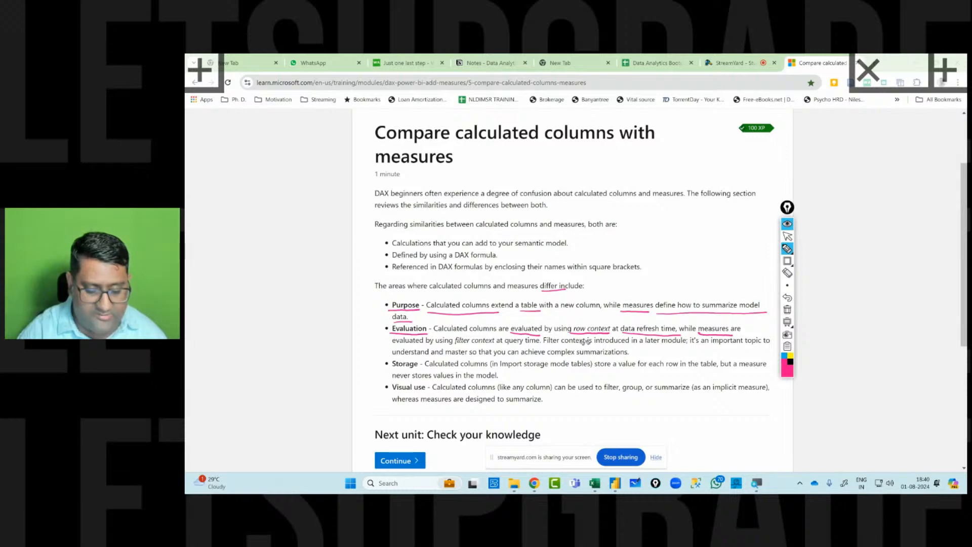
pyautogui.moveTo(453, 346); pyautogui.dragTo(477, 345)
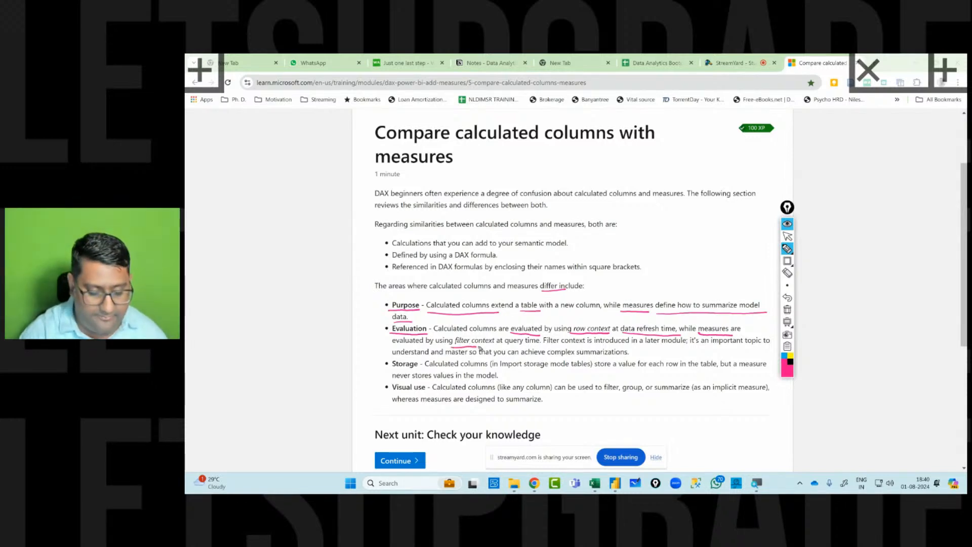
pyautogui.moveTo(473, 347); pyautogui.dragTo(499, 348)
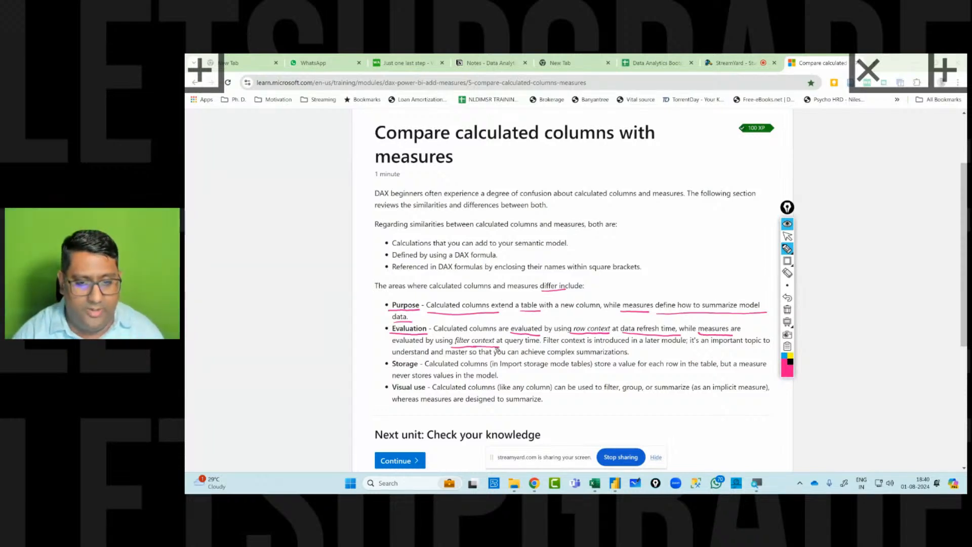
pyautogui.moveTo(544, 345); pyautogui.dragTo(625, 355)
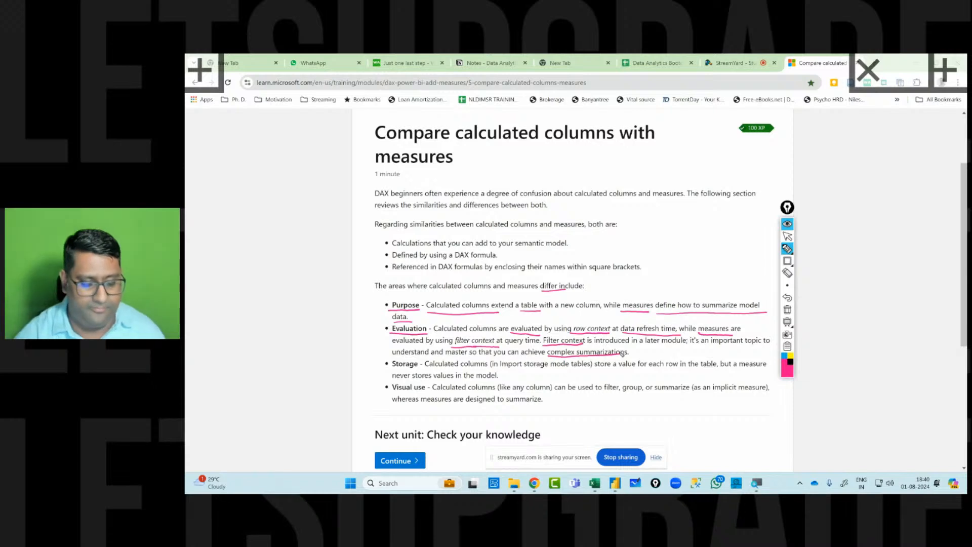
# - Underline the Storage bullet's key phrases for calculated columns and measures, and handwrite a boxed, underlined "RAM" beside the bullet
pyautogui.moveTo(391, 371); pyautogui.dragTo(417, 364)
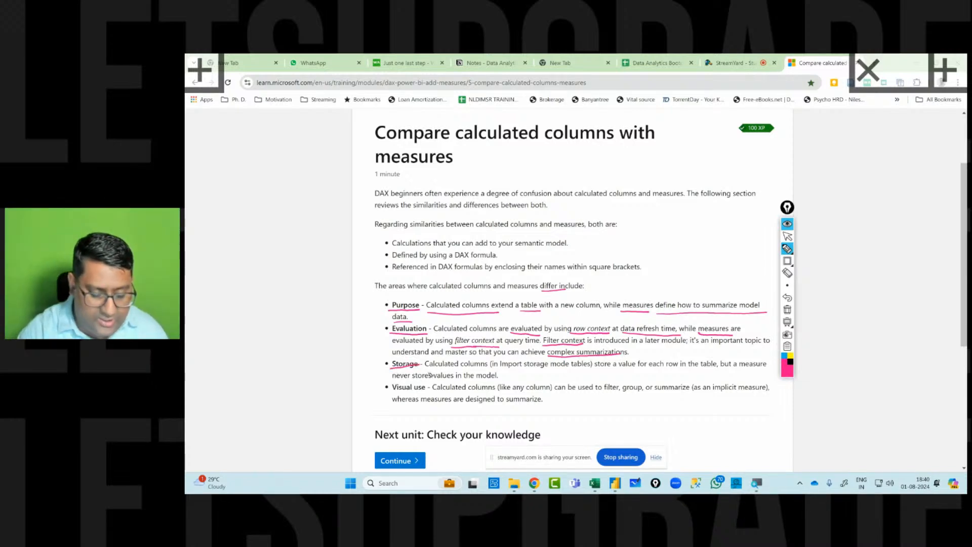
pyautogui.moveTo(426, 370); pyautogui.dragTo(486, 369)
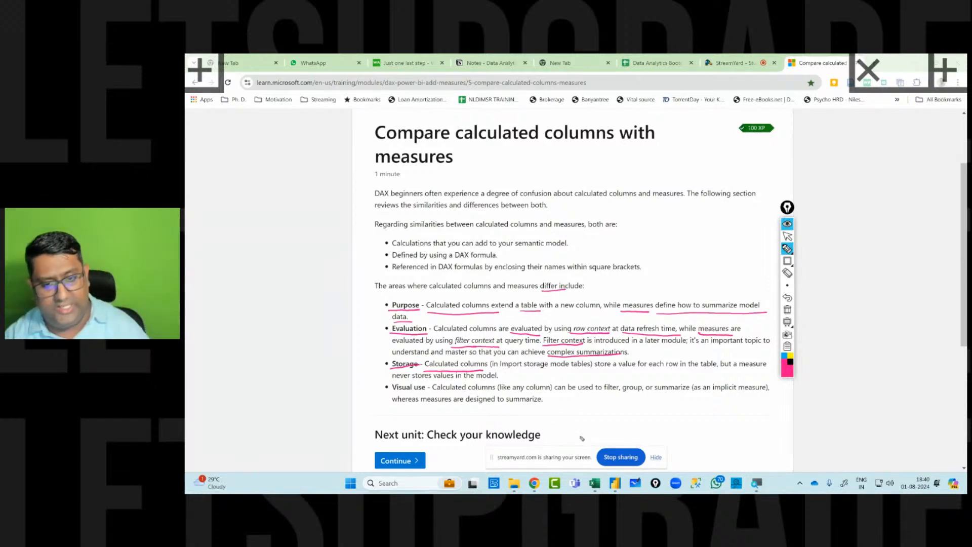
pyautogui.moveTo(501, 371); pyautogui.dragTo(589, 369)
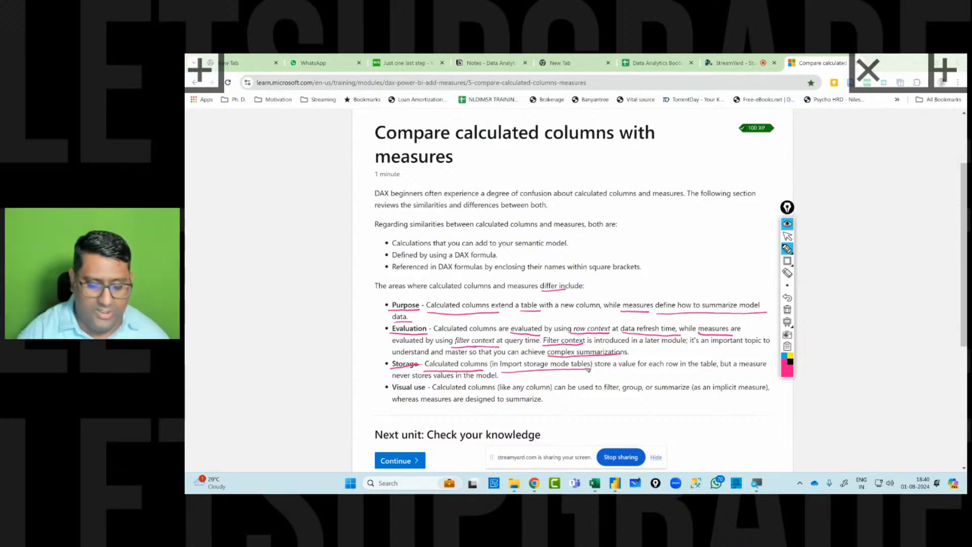
pyautogui.moveTo(618, 372); pyautogui.dragTo(722, 369)
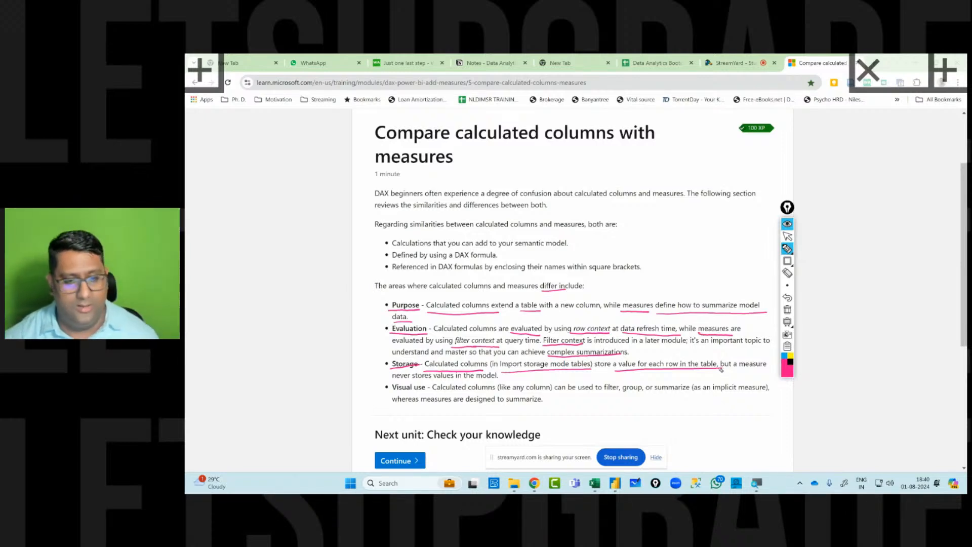
pyautogui.moveTo(744, 373); pyautogui.dragTo(769, 372)
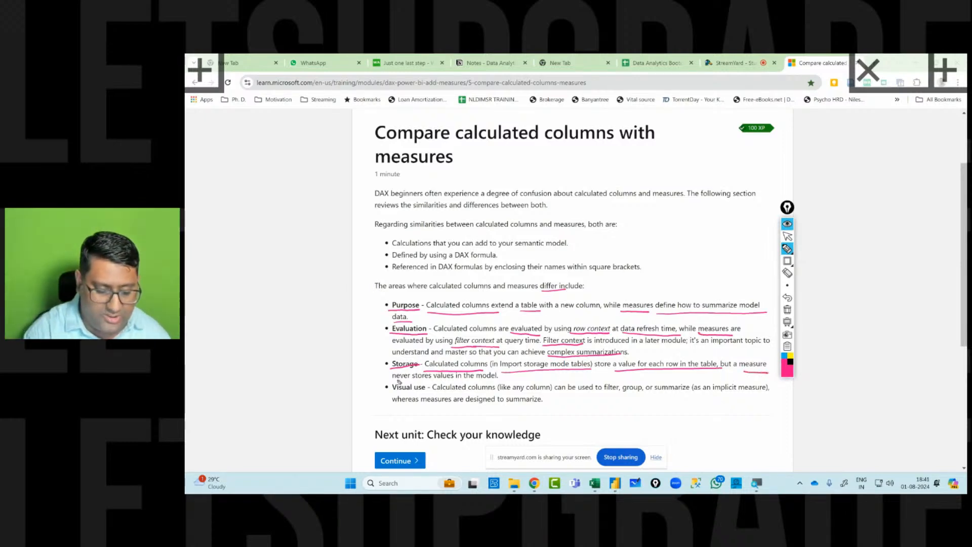
pyautogui.moveTo(391, 383); pyautogui.dragTo(501, 384)
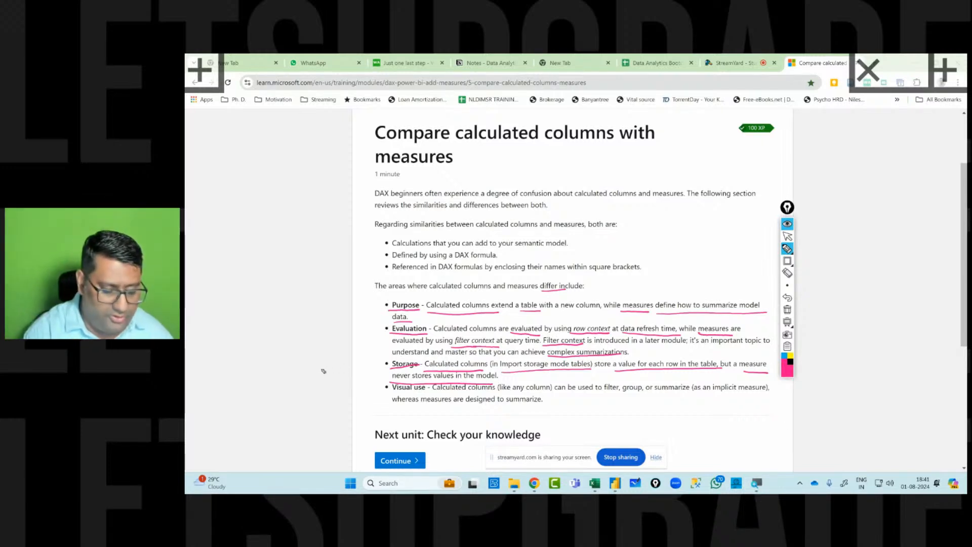
pyautogui.moveTo(319, 374)
pyautogui.mouseDown()
pyautogui.moveTo(331, 386)
pyautogui.moveTo(353, 372)
pyautogui.moveTo(354, 352)
pyautogui.moveTo(320, 407)
pyautogui.moveTo(353, 324)
pyautogui.moveTo(340, 411)
pyautogui.mouseUp()
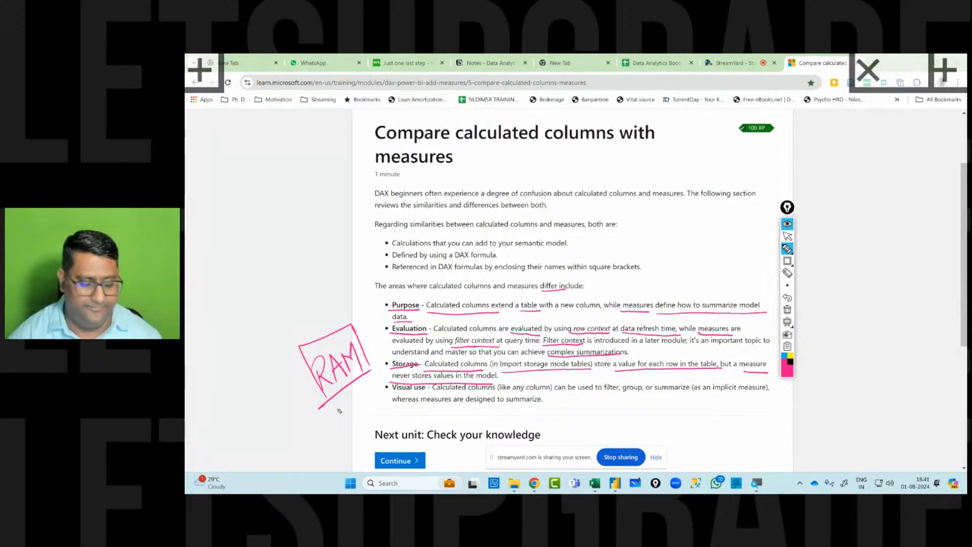
# - Underline "Visual use", "Calculated columns (like any column)", "filter", "group", "summarize" and "implicit measure" in the Visual use bullet
pyautogui.moveTo(394, 394); pyautogui.dragTo(425, 391)
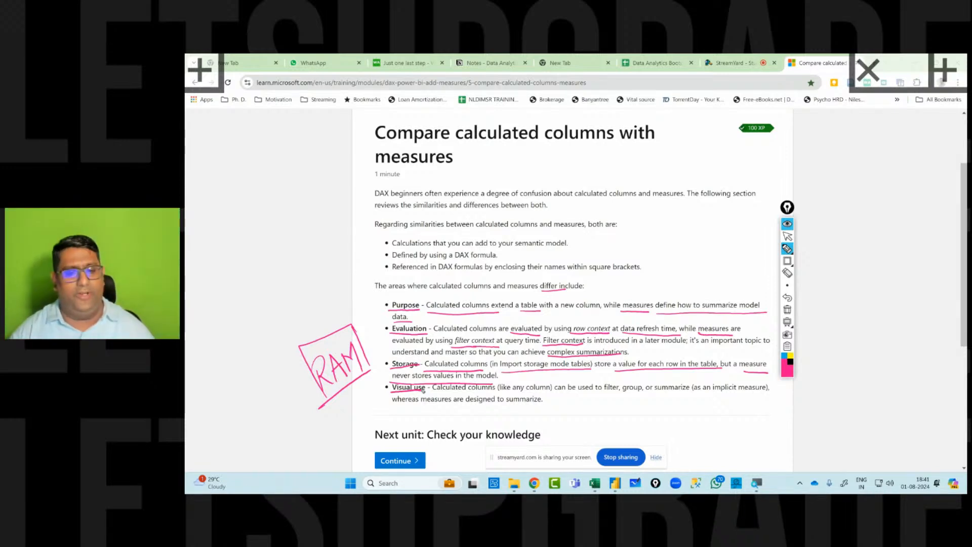
pyautogui.moveTo(433, 396); pyautogui.dragTo(556, 393)
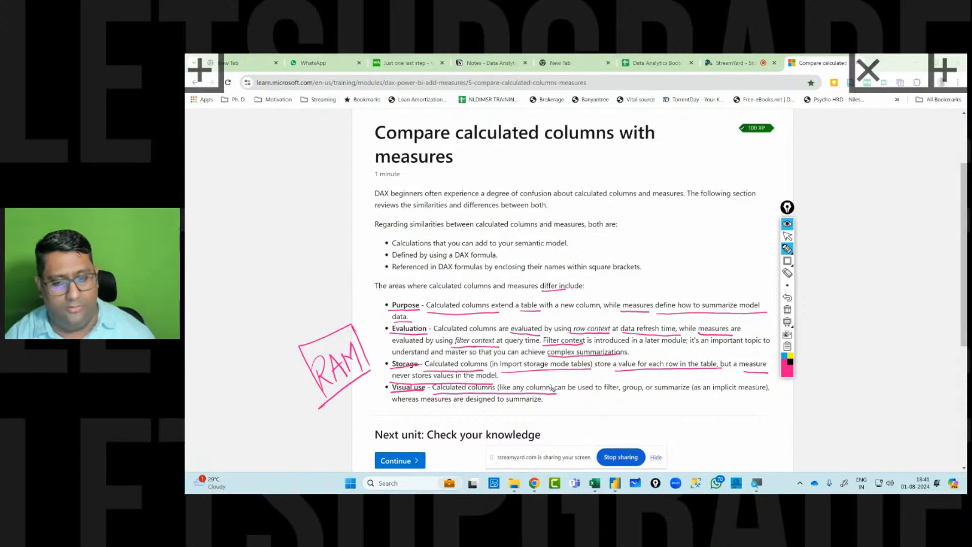
pyautogui.moveTo(601, 393); pyautogui.dragTo(692, 394)
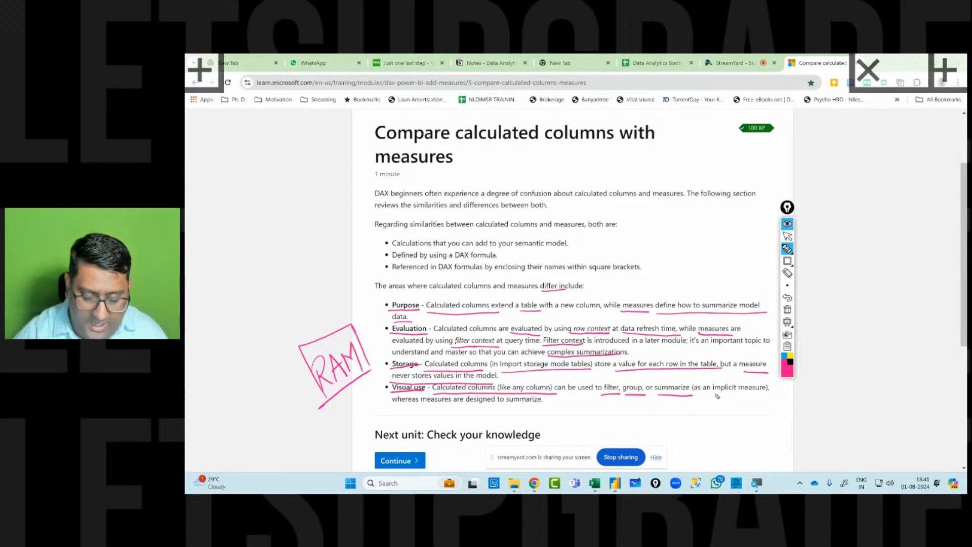
pyautogui.moveTo(714, 398); pyautogui.dragTo(773, 398)
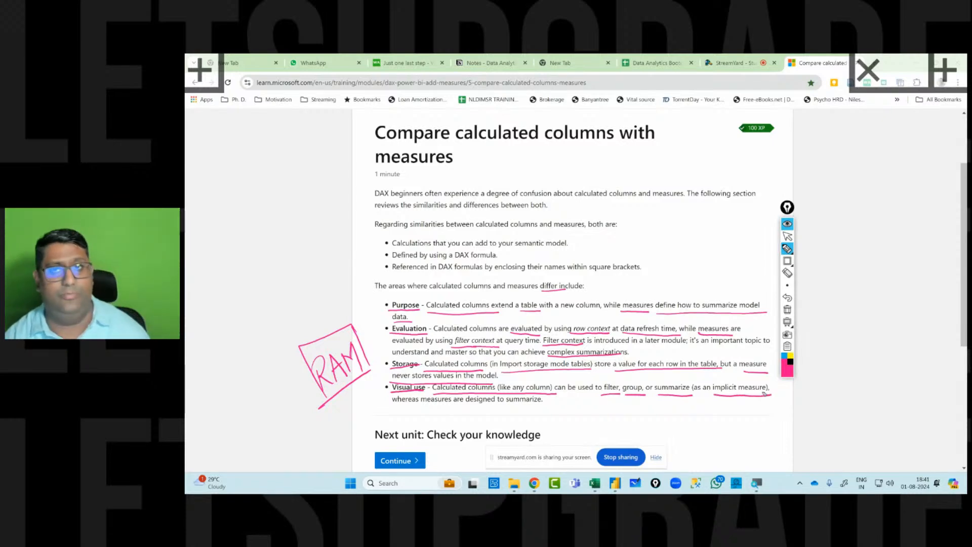
# - Handwrite a circled "CC" with an arrow to "IM" in the page margin, and underline "whereas measures are designed to summarize" with a downward arrow
pyautogui.moveTo(268, 258)
pyautogui.mouseDown()
pyautogui.moveTo(266, 293)
pyautogui.moveTo(287, 292)
pyautogui.mouseUp()
pyautogui.moveTo(281, 242); pyautogui.dragTo(248, 249)
pyautogui.moveTo(312, 265)
pyautogui.mouseDown()
pyautogui.moveTo(334, 231)
pyautogui.moveTo(357, 238)
pyautogui.moveTo(357, 207)
pyautogui.moveTo(366, 234)
pyautogui.mouseUp()
pyautogui.moveTo(345, 253); pyautogui.dragTo(389, 225)
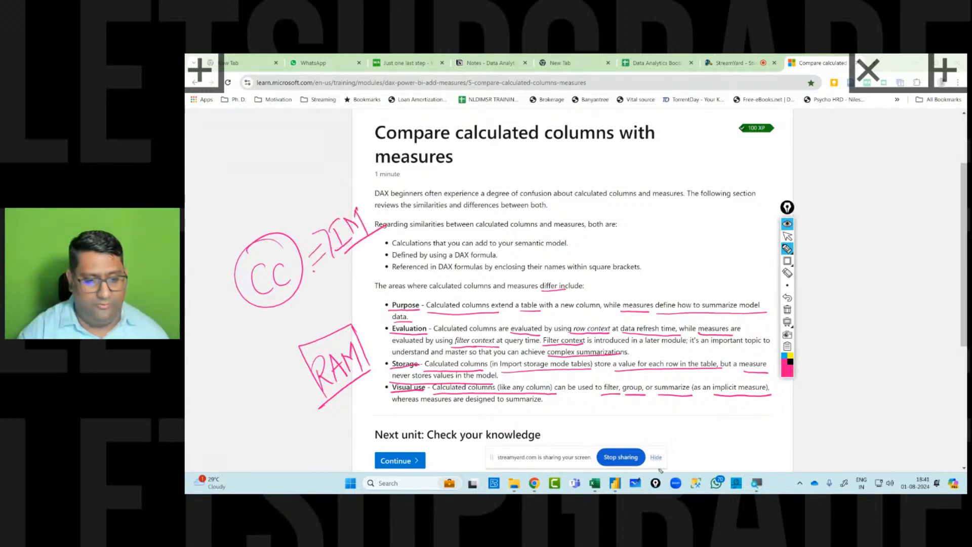
pyautogui.moveTo(391, 407)
pyautogui.mouseDown()
pyautogui.moveTo(551, 407)
pyautogui.moveTo(520, 405)
pyautogui.moveTo(524, 419)
pyautogui.mouseUp()
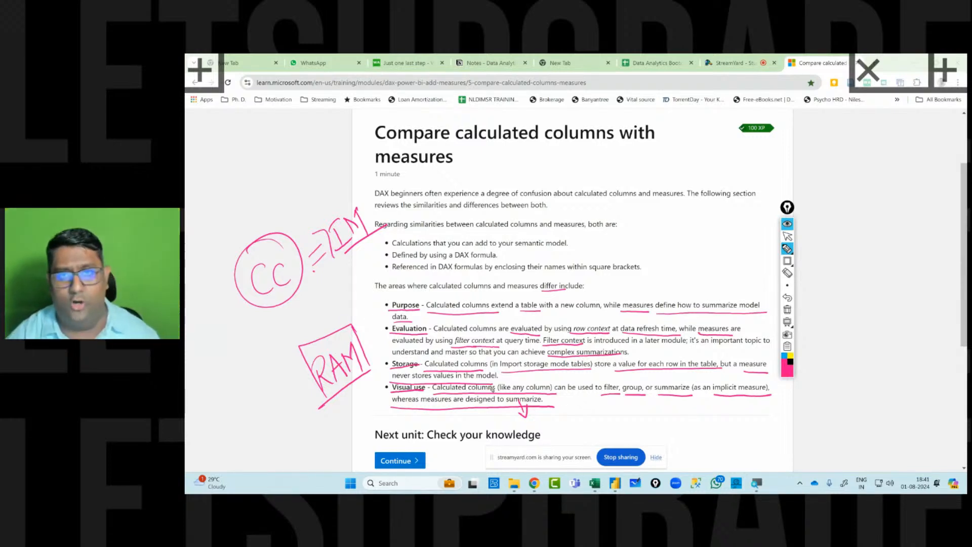
# - Handwrite "EM" beneath "IM" in the page margin, with a circled "M" and an arrow linking it to "EM"
pyautogui.moveTo(318, 297)
pyautogui.mouseDown()
pyautogui.moveTo(310, 314)
pyautogui.moveTo(324, 310)
pyautogui.mouseUp()
pyautogui.moveTo(320, 304)
pyautogui.mouseDown()
pyautogui.moveTo(333, 287)
pyautogui.moveTo(349, 302)
pyautogui.mouseUp()
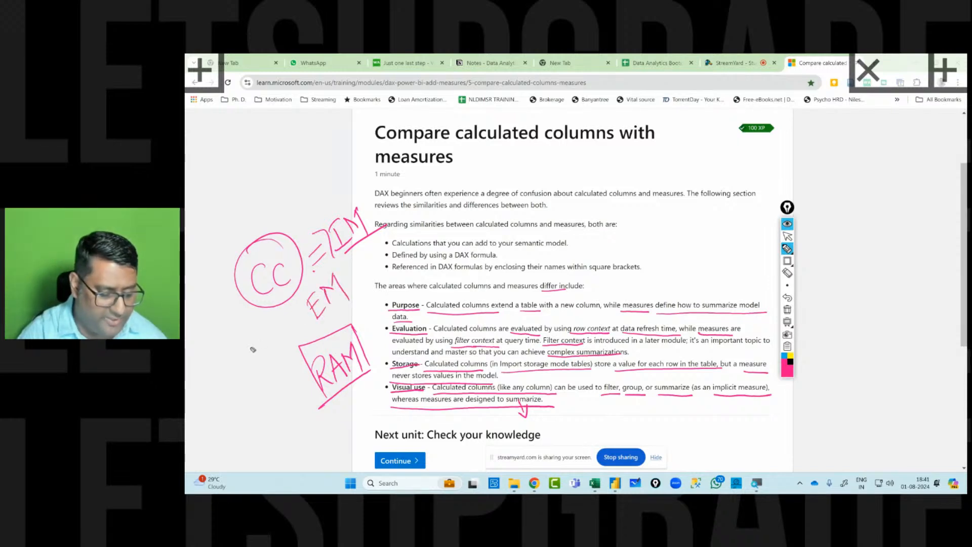
pyautogui.moveTo(238, 349)
pyautogui.mouseDown()
pyautogui.moveTo(248, 364)
pyautogui.moveTo(264, 361)
pyautogui.mouseUp()
pyautogui.moveTo(249, 326)
pyautogui.mouseDown()
pyautogui.moveTo(222, 379)
pyautogui.moveTo(220, 338)
pyautogui.moveTo(287, 320)
pyautogui.mouseUp()
pyautogui.moveTo(272, 343)
pyautogui.mouseDown()
pyautogui.moveTo(291, 324)
pyautogui.moveTo(302, 339)
pyautogui.mouseUp()
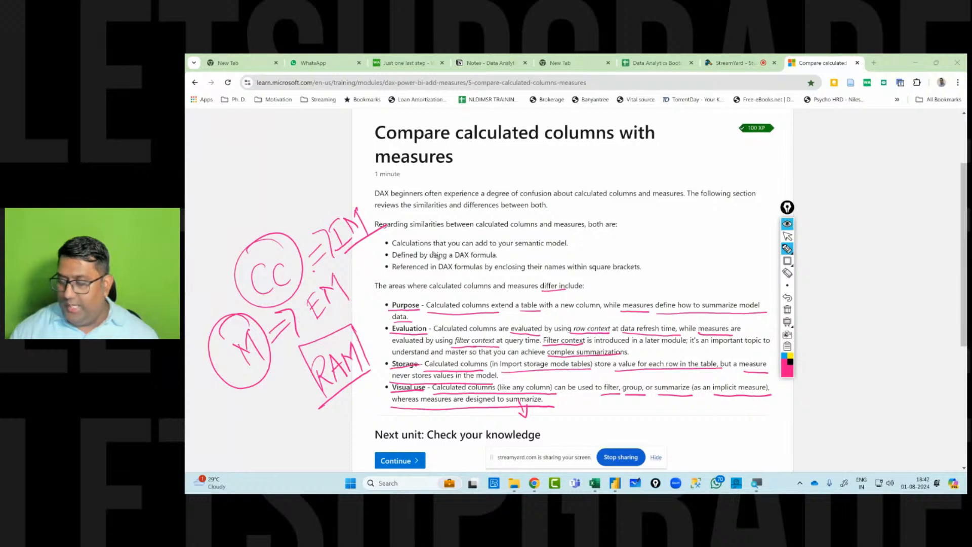
# - Clear all page annotations, and switch to Power BI Desktop to display the Invoices table data with its Date column selected
pyautogui.click(788, 310)
pyautogui.click(788, 236)
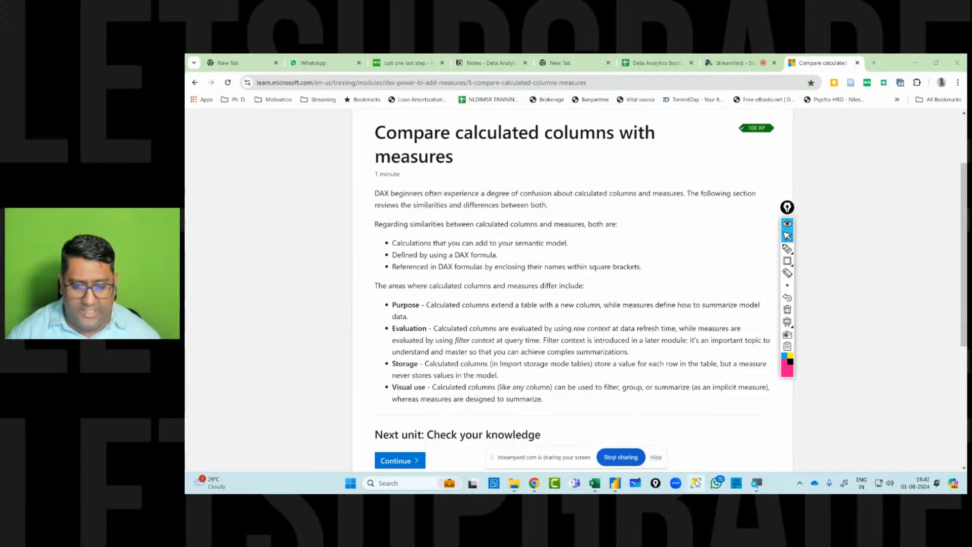
pyautogui.click(614, 483)
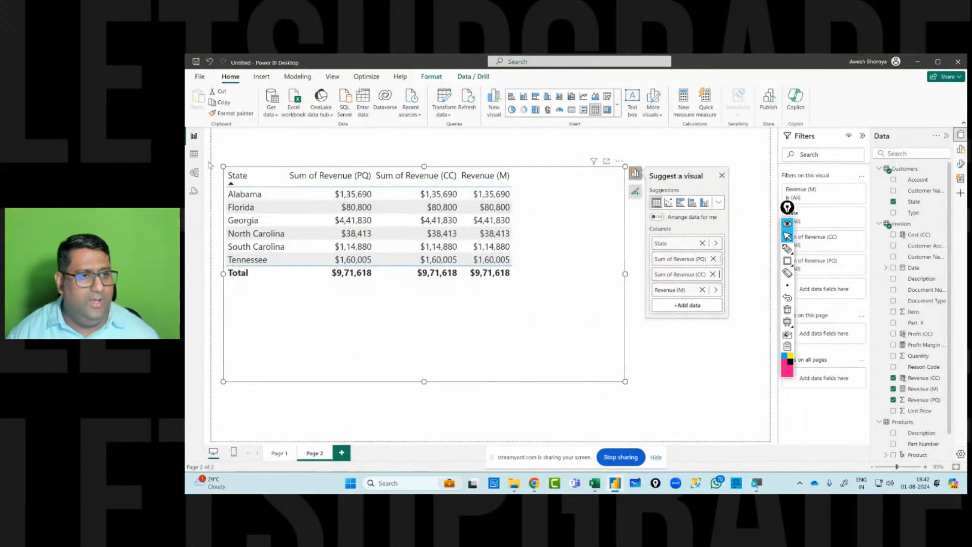
pyautogui.click(194, 154)
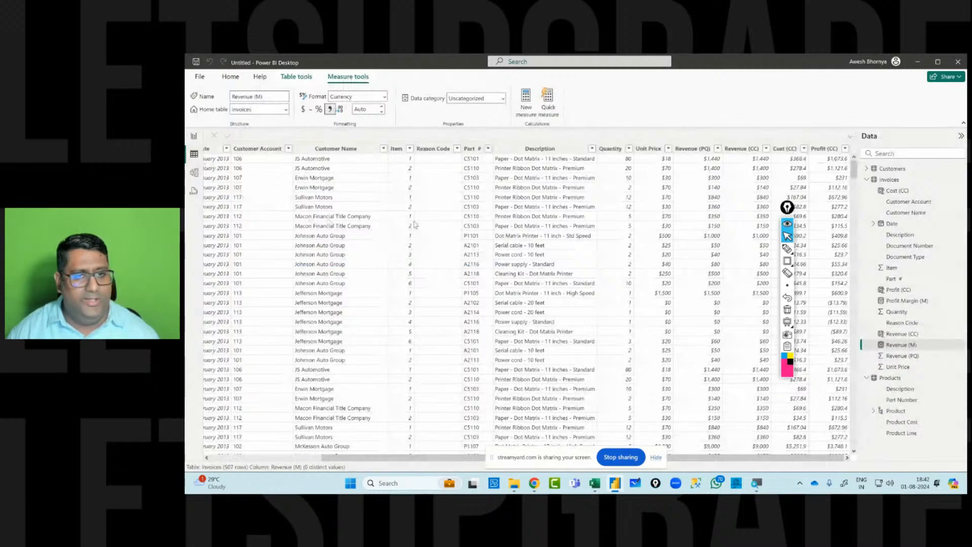
pyautogui.moveTo(422, 460); pyautogui.dragTo(310, 460)
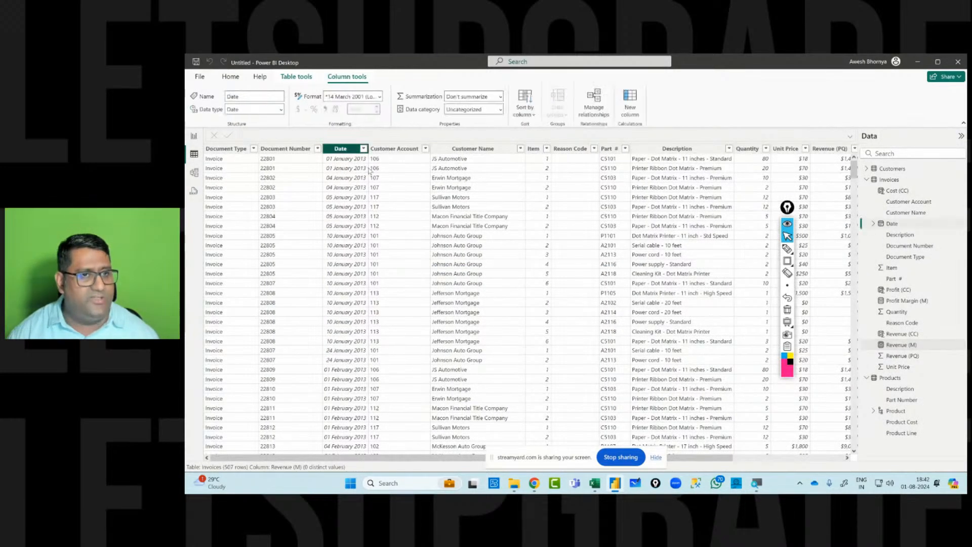
pyautogui.click(352, 148)
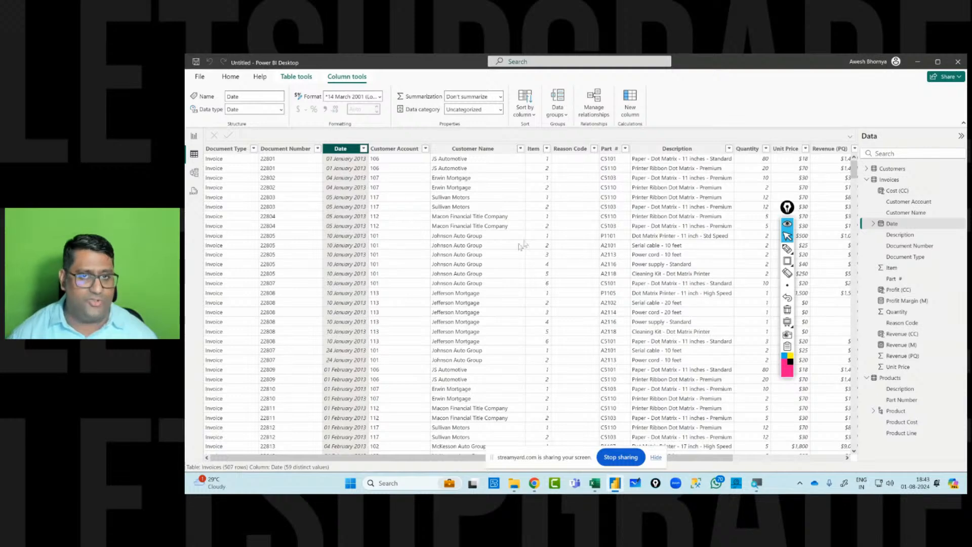
# - Add a calculated column to the Invoices table with the formula Month = MONTH(Invoices[Date])
pyautogui.click(629, 104)
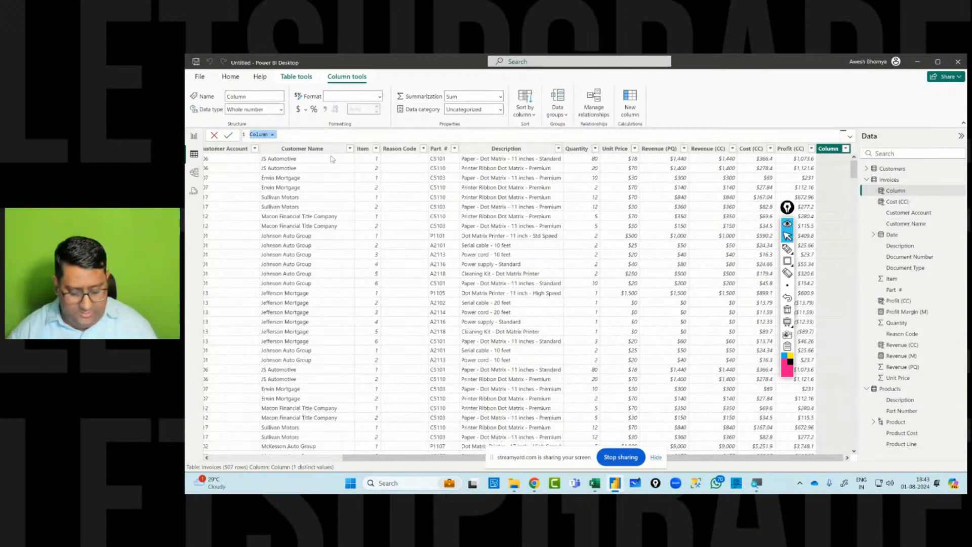
pyautogui.write('Month')
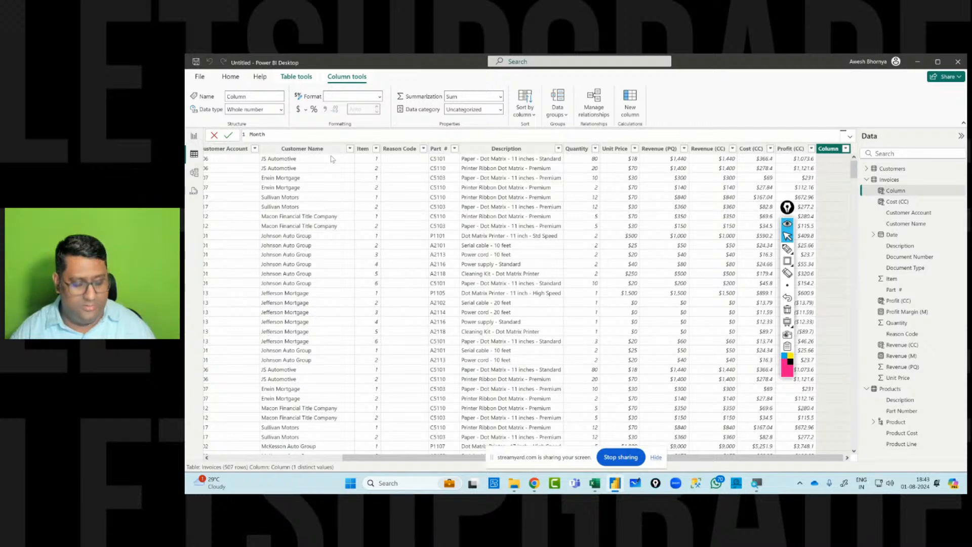
pyautogui.write(' =mont')
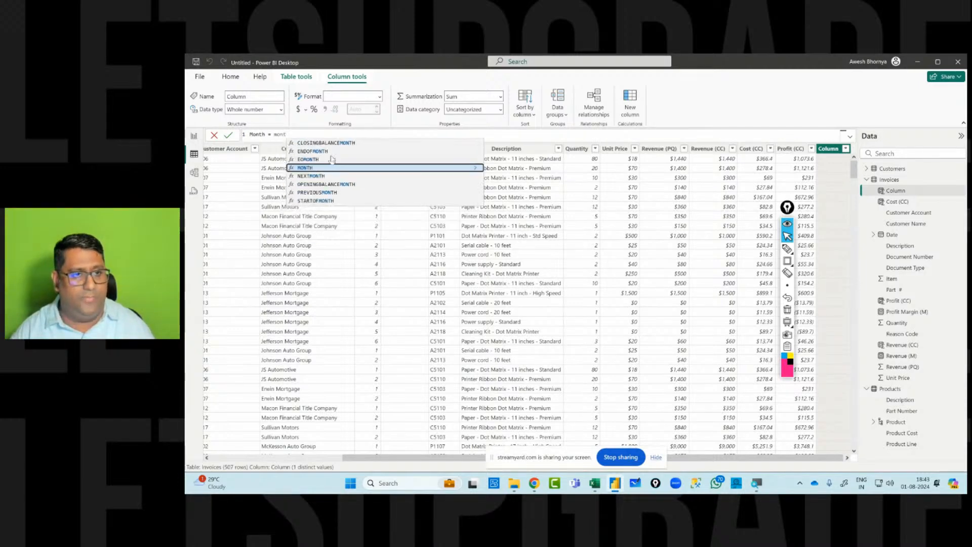
pyautogui.press('Tab')
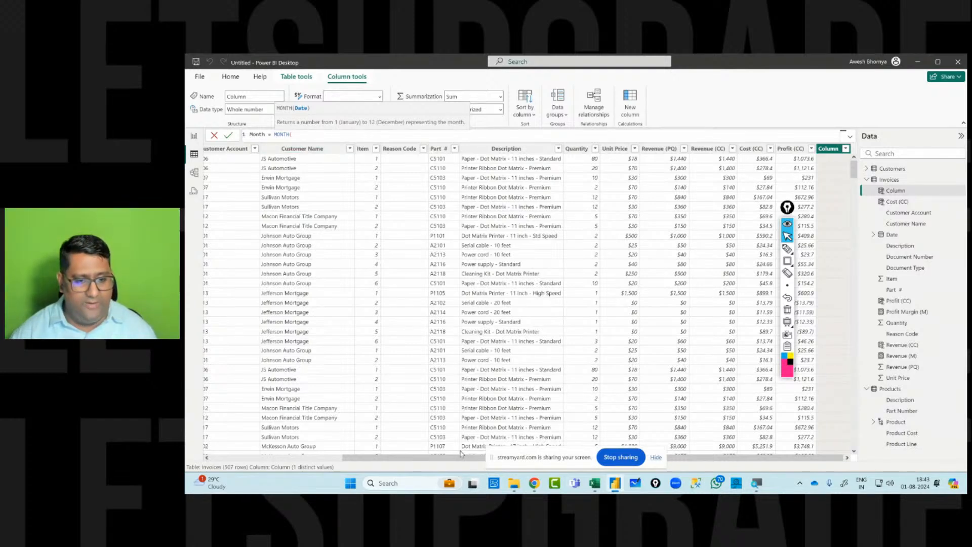
pyautogui.moveTo(462, 462); pyautogui.dragTo(326, 462)
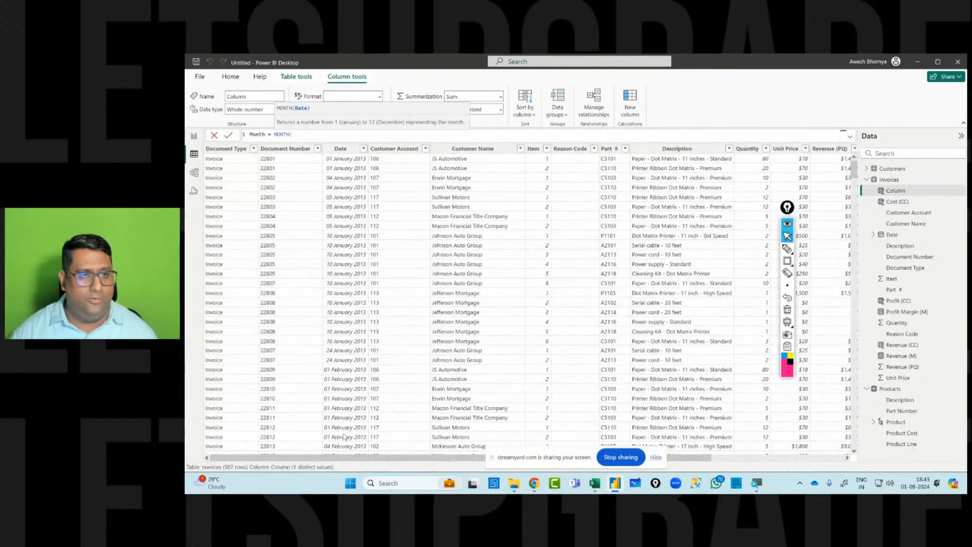
pyautogui.write('DATE')
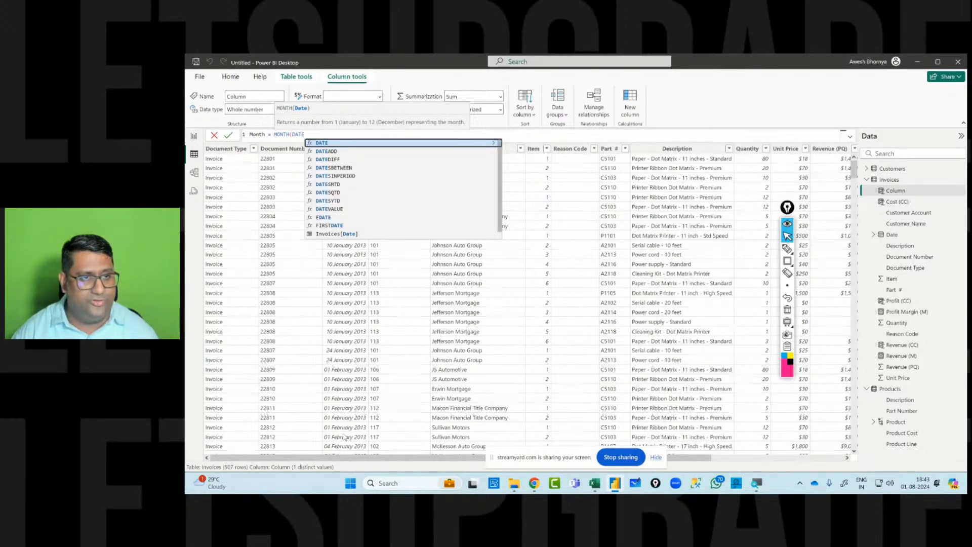
pyautogui.press('BackSpace')
pyautogui.press('BackSpace')
pyautogui.press('BackSpace')
pyautogui.press('BackSpace')
pyautogui.write('date')
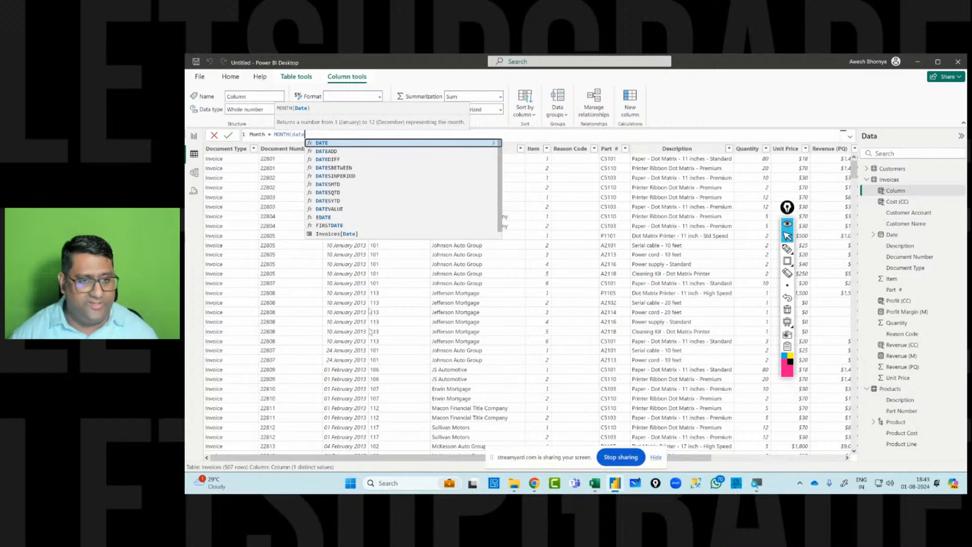
pyautogui.click(361, 234)
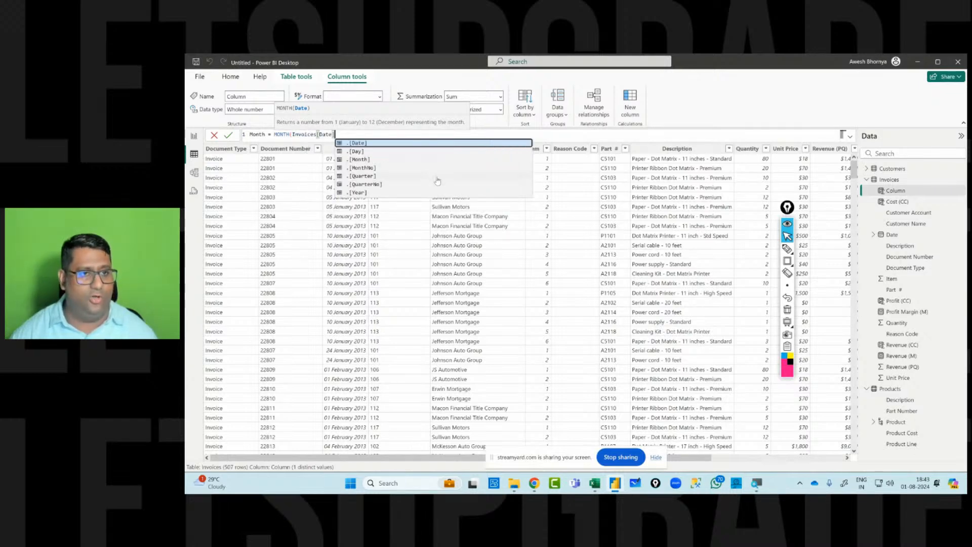
pyautogui.write(')')
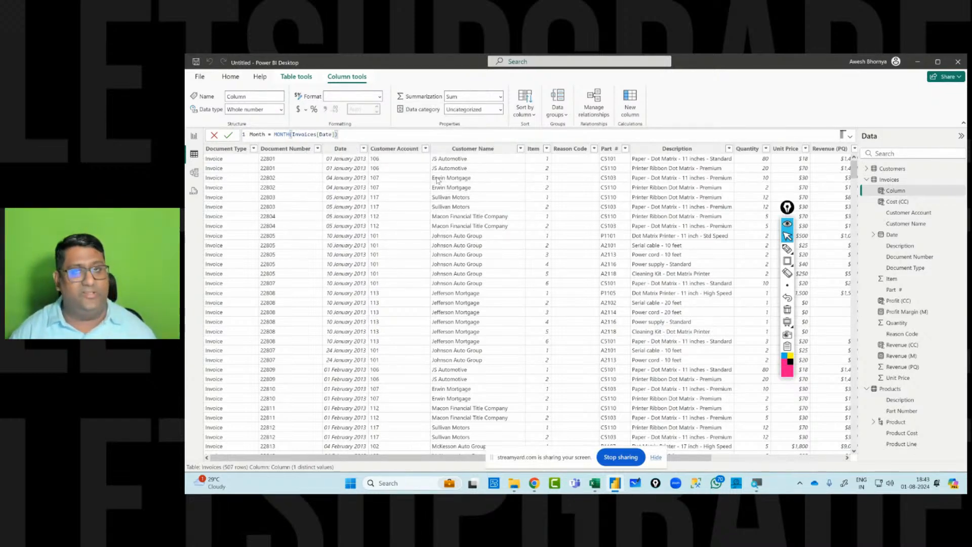
pyautogui.press('Return')
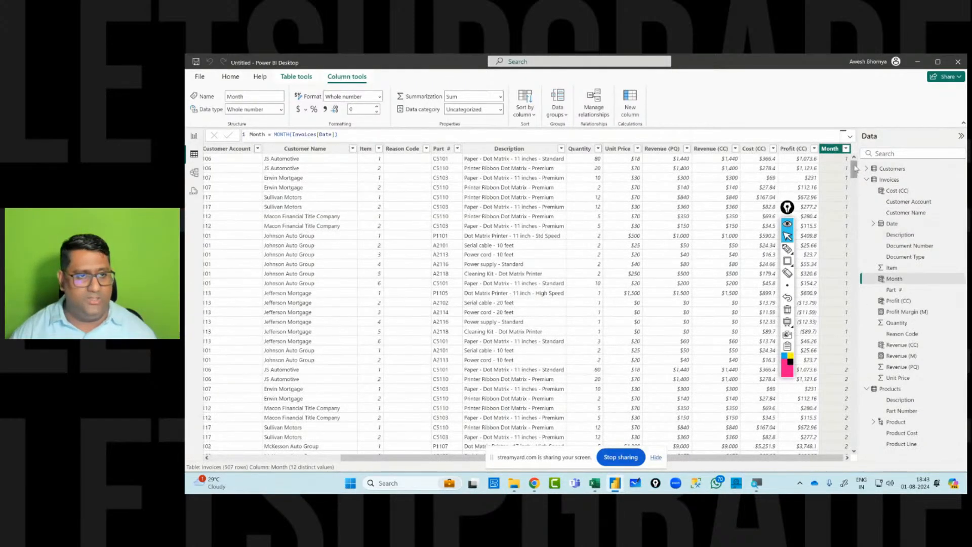
pyautogui.moveTo(738, 461); pyautogui.dragTo(780, 463)
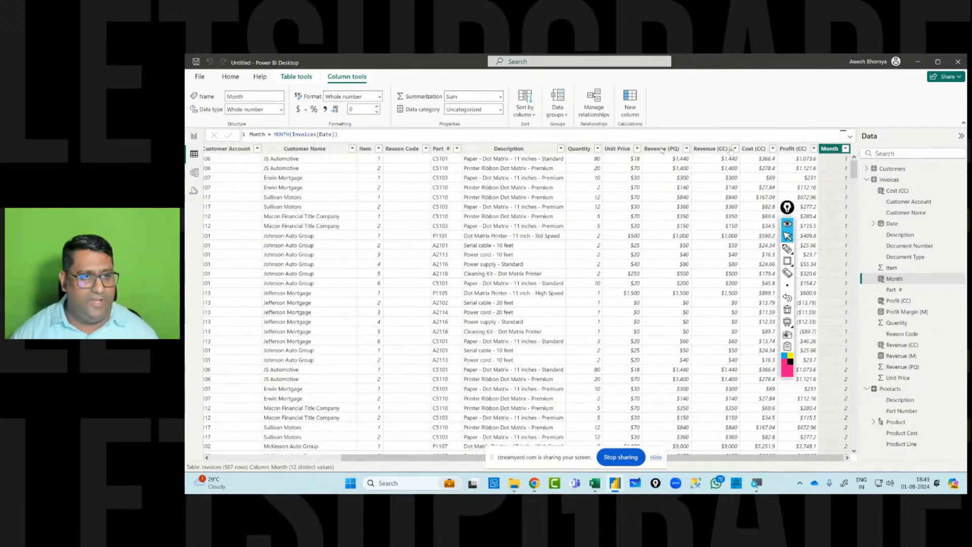
pyautogui.doubleClick(282, 134)
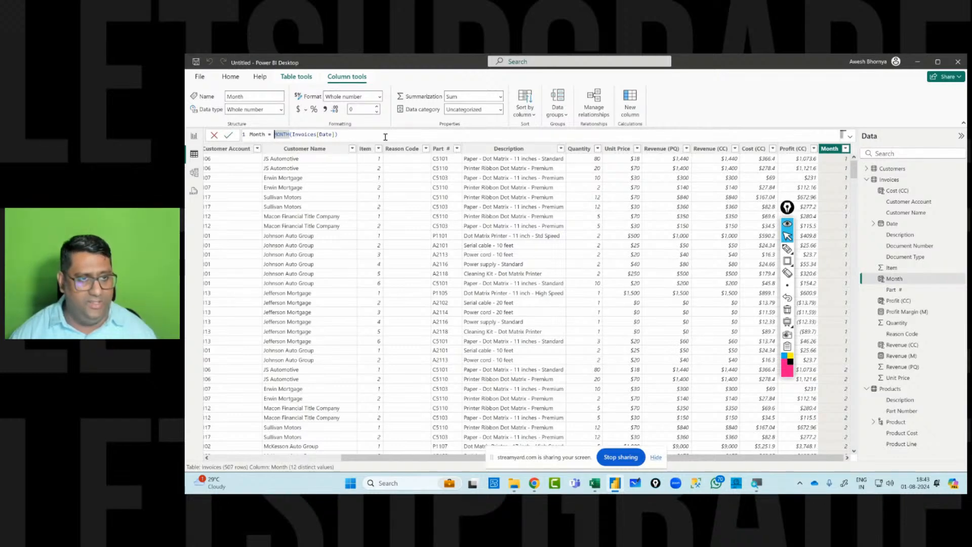
pyautogui.write('text')
pyautogui.press('BackSpace')
pyautogui.press('BackSpace')
pyautogui.press('BackSpace')
pyautogui.press('BackSpace')
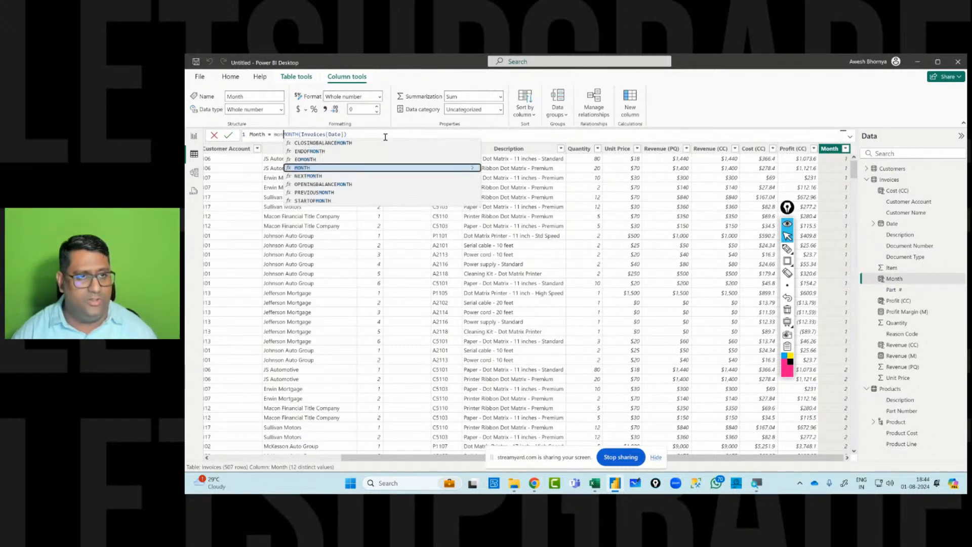
pyautogui.press('Right')
pyautogui.press('Right')
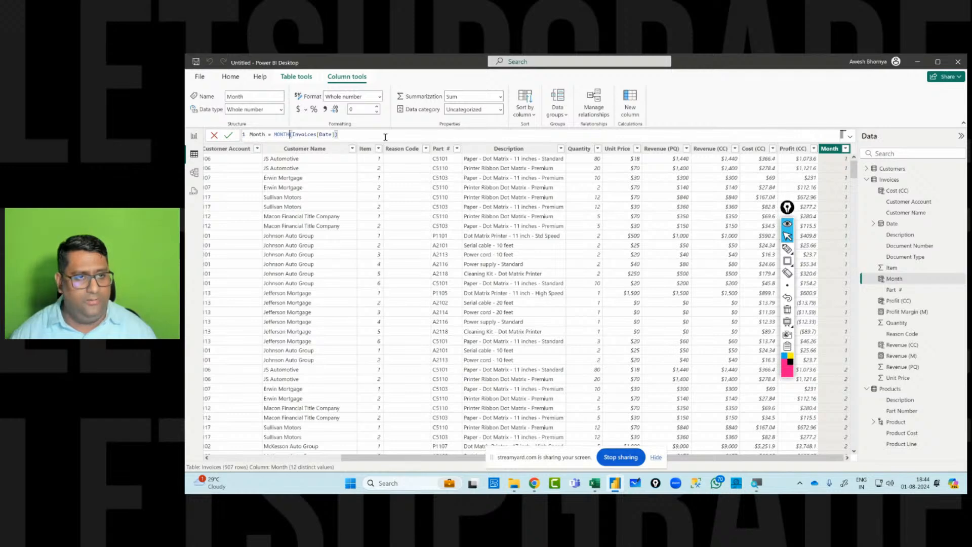
pyautogui.press('BackSpace')
pyautogui.write('h')
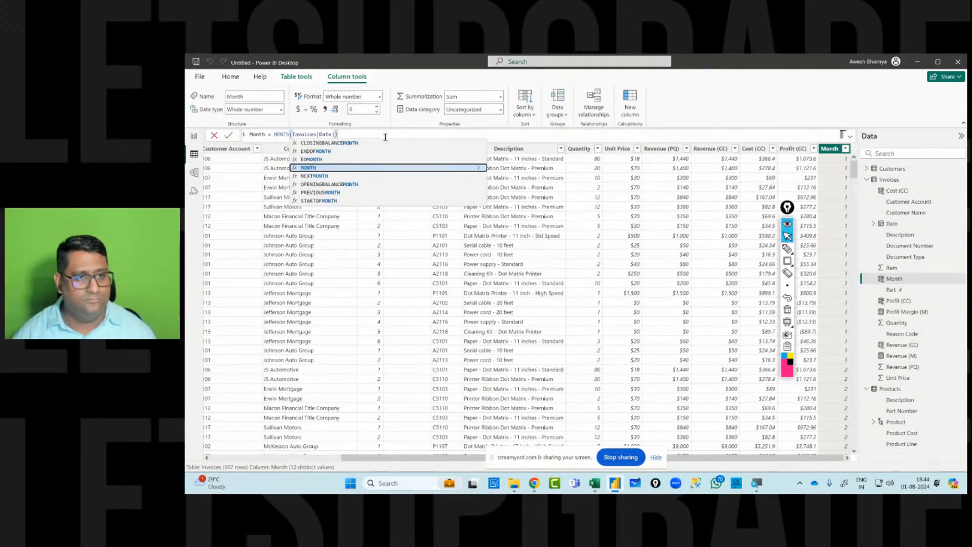
pyautogui.press('Return')
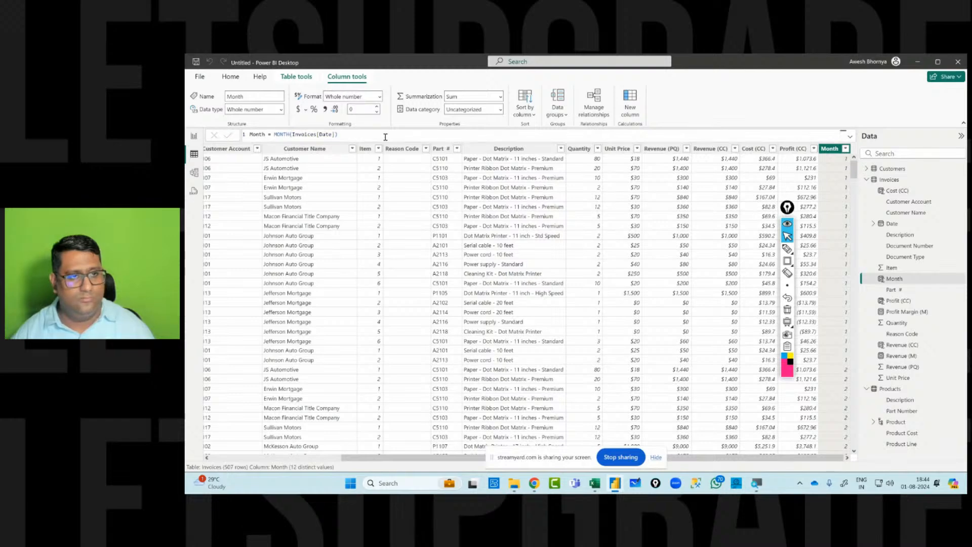
# - Delete the Month calculated column from the Invoices table
pyautogui.rightClick(824, 153)
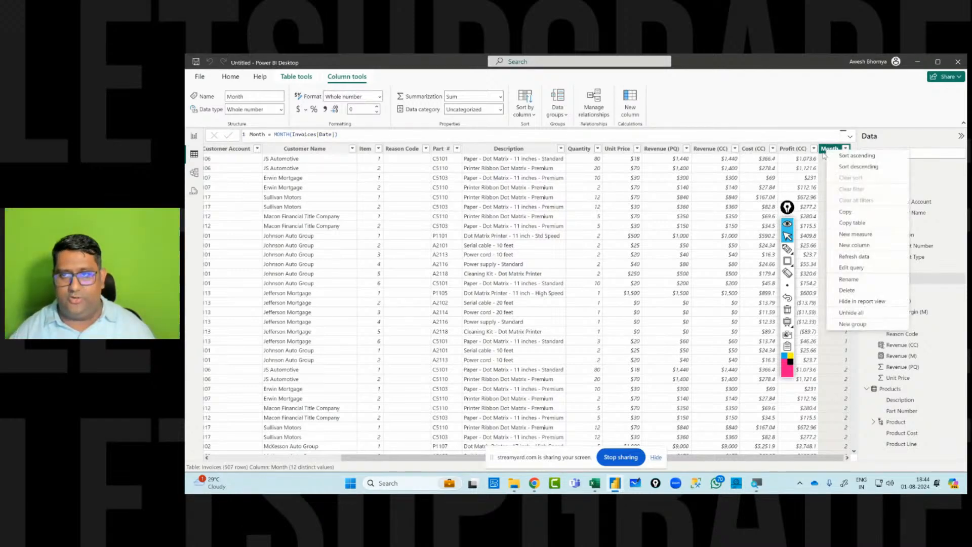
pyautogui.click(848, 289)
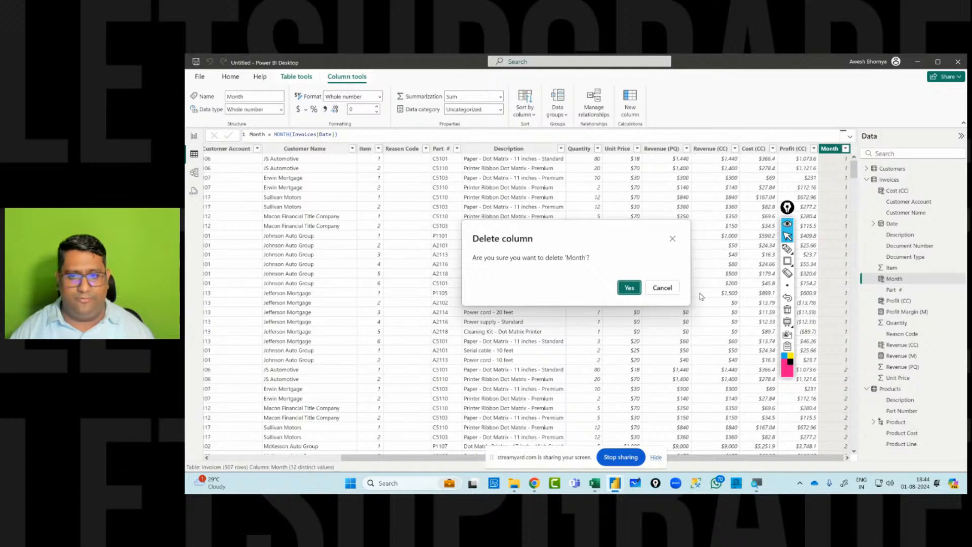
pyautogui.click(631, 288)
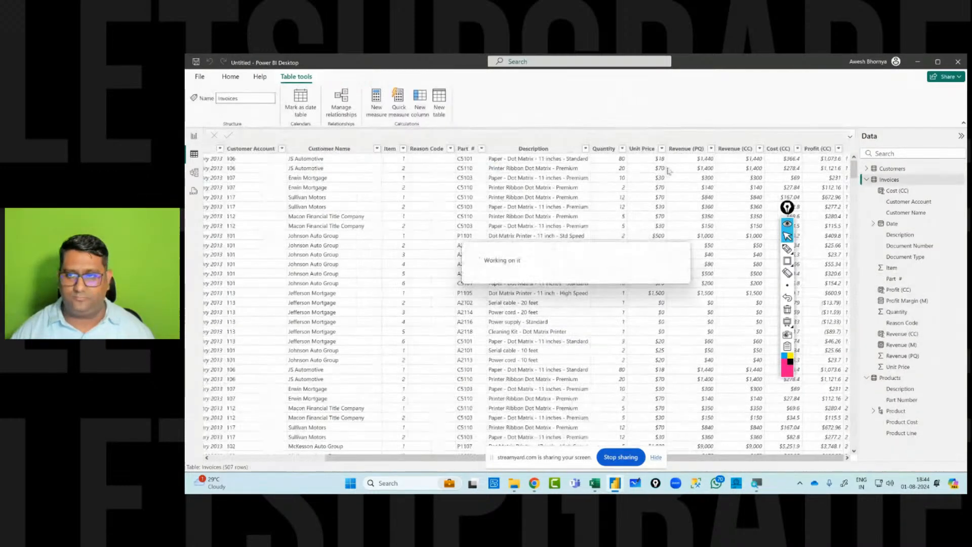
pyautogui.moveTo(411, 458); pyautogui.dragTo(644, 453)
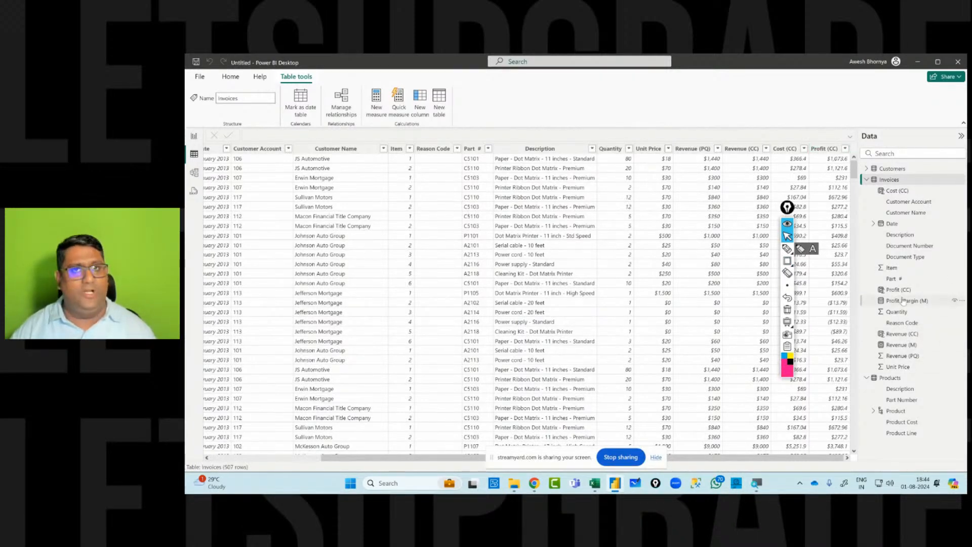
# - Examine the formula of the Revenue (M) measure in the Invoices table
pyautogui.click(898, 345)
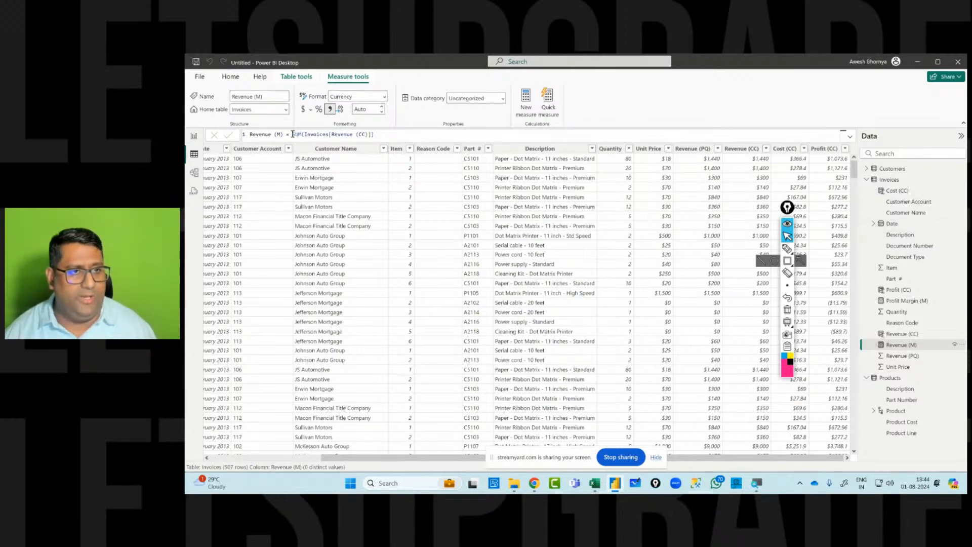
pyautogui.moveTo(292, 134); pyautogui.dragTo(387, 136)
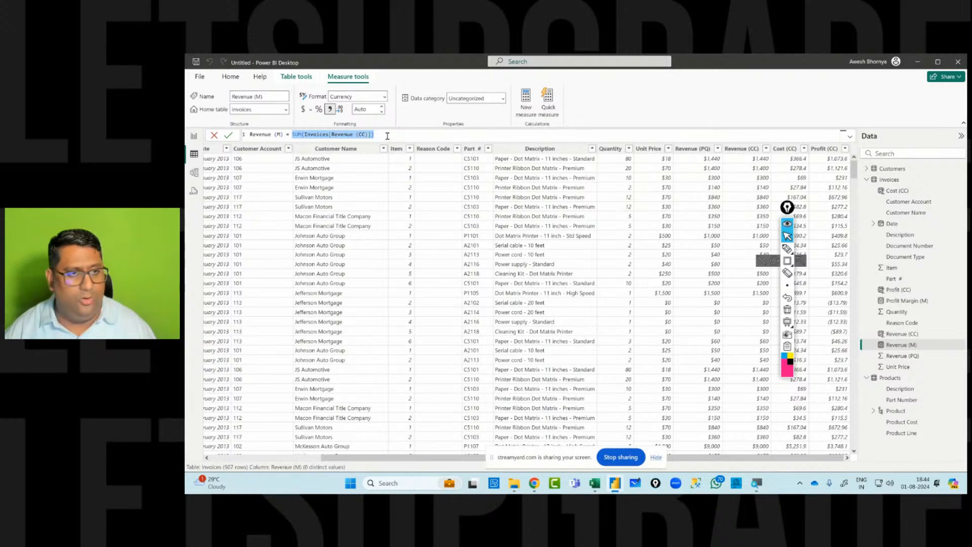
pyautogui.press('Return')
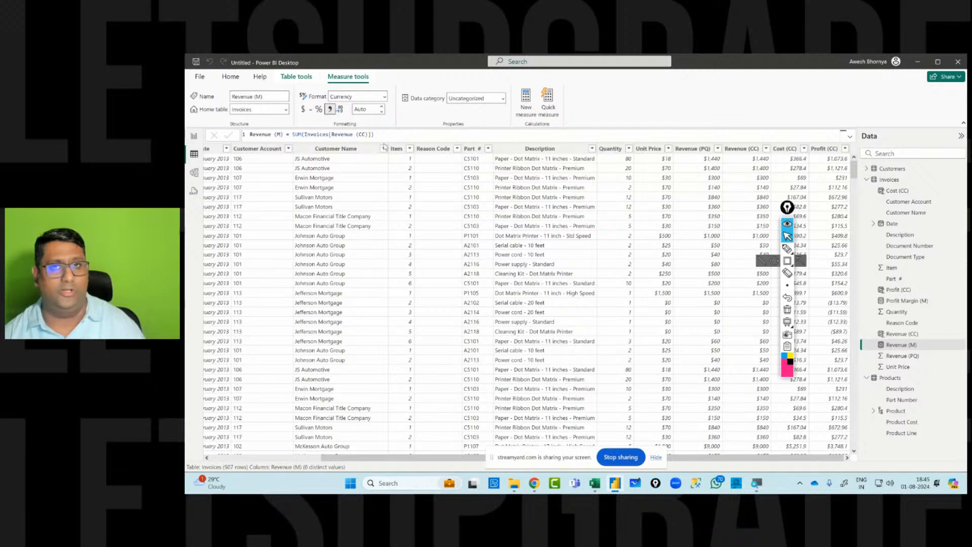
# - Replace the Revenue (M) measure's SUM expression with a SUMX function that uses Invoices as its table argument
pyautogui.moveTo(375, 135); pyautogui.dragTo(298, 134)
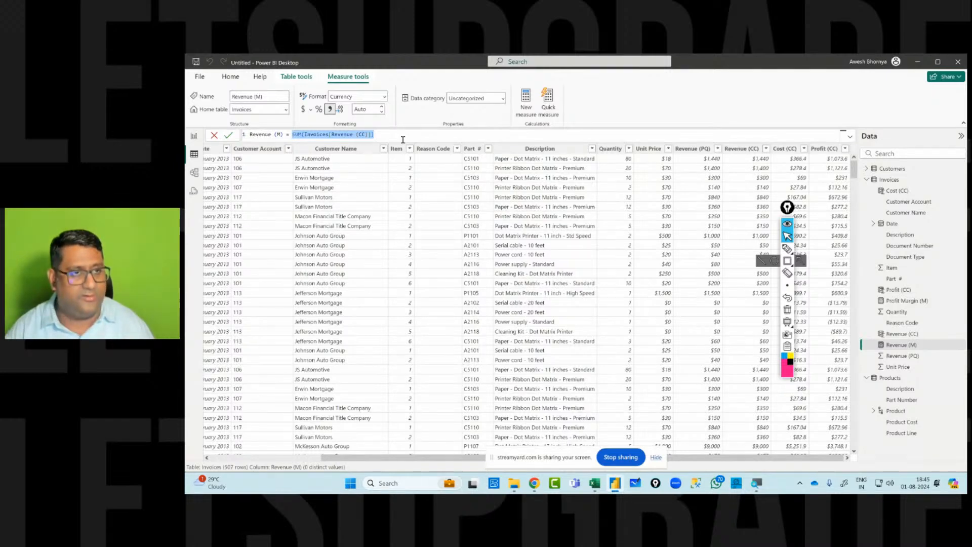
pyautogui.write('sum')
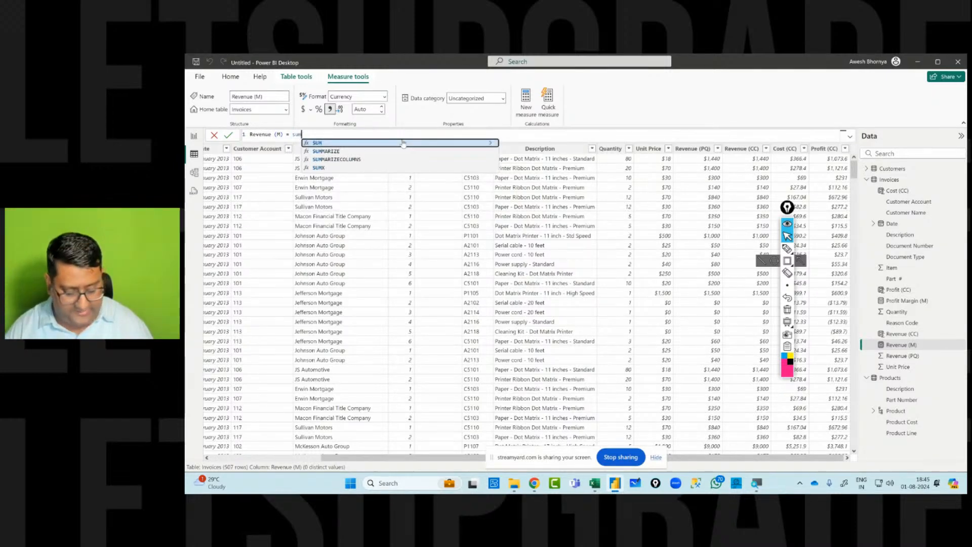
pyautogui.write('x')
pyautogui.press('Tab')
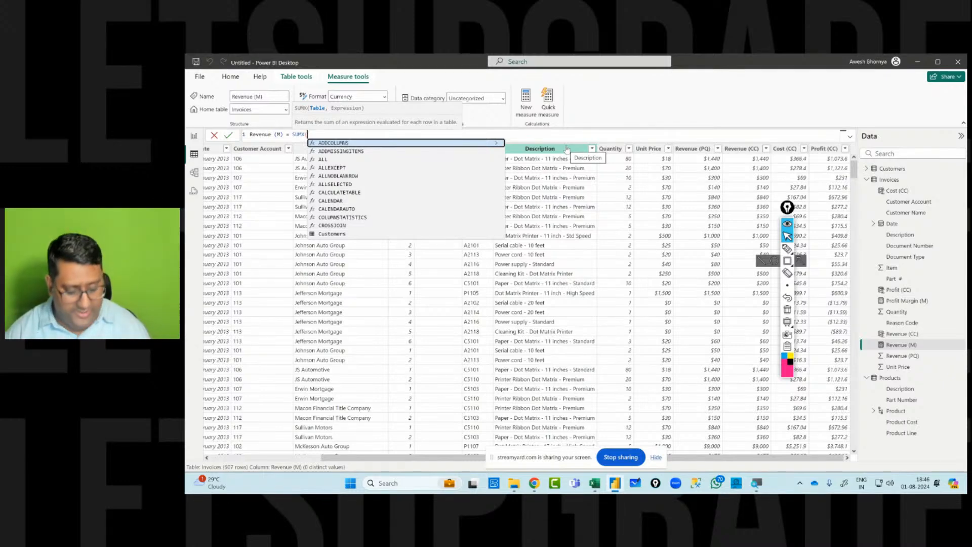
pyautogui.write('invoi')
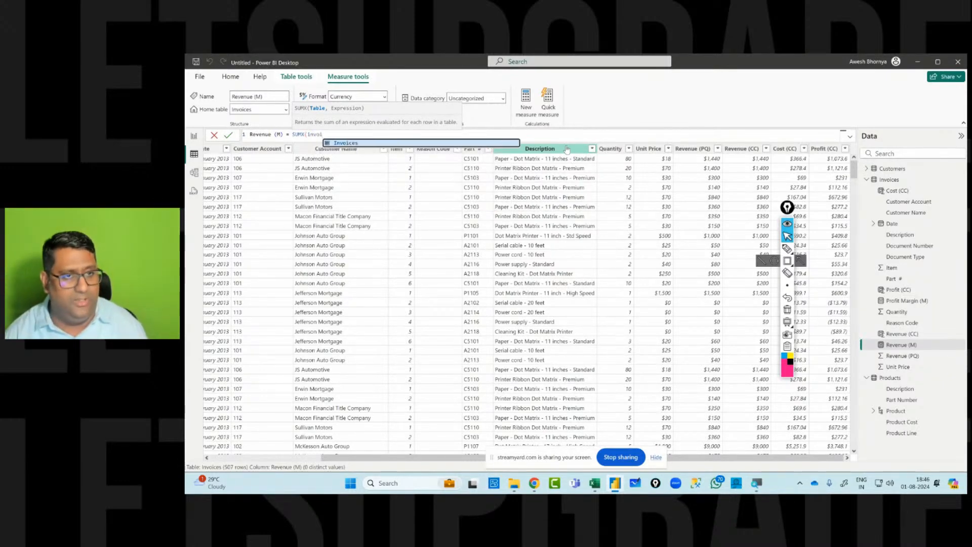
pyautogui.press('Tab')
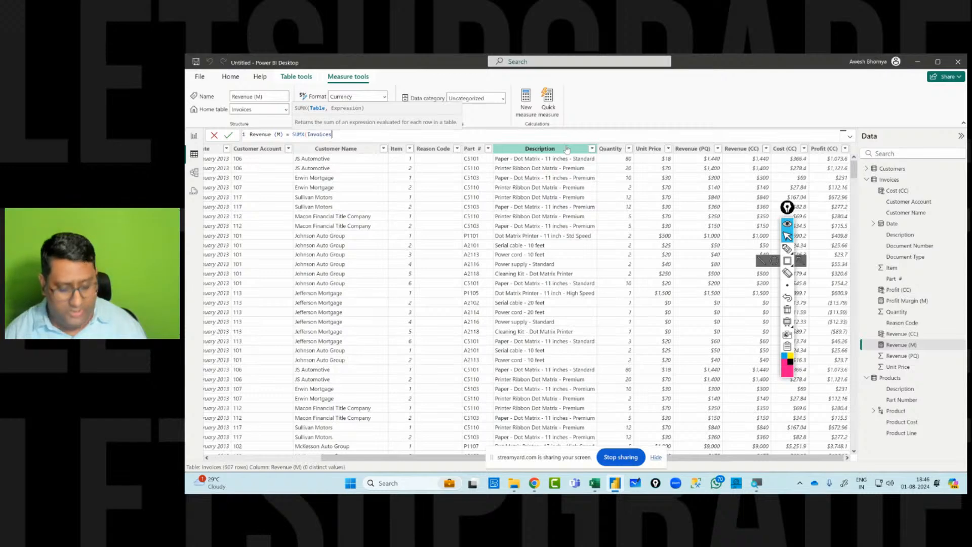
pyautogui.write(',')
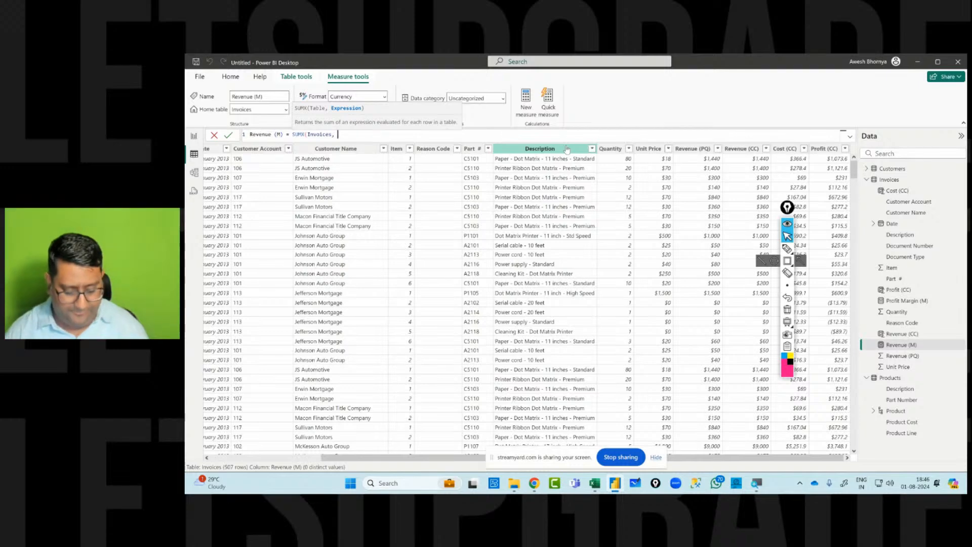
# - Complete the Revenue (M) measure's SUMX expression with Invoices[Quantity] * Invoices[Unit Price] and commit the formula
pyautogui.write('qua')
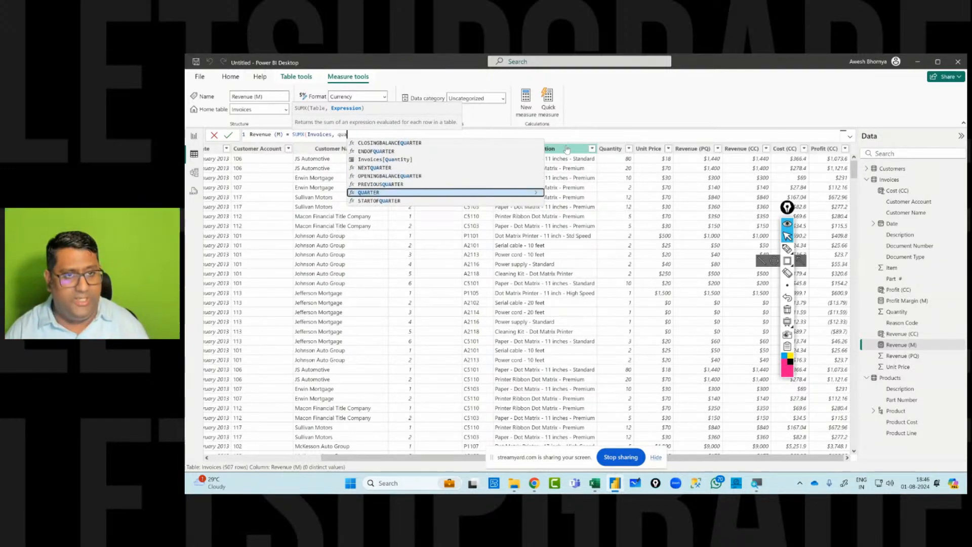
pyautogui.press('Up')
pyautogui.press('Up')
pyautogui.press('Up')
pyautogui.press('Up')
pyautogui.press('Tab')
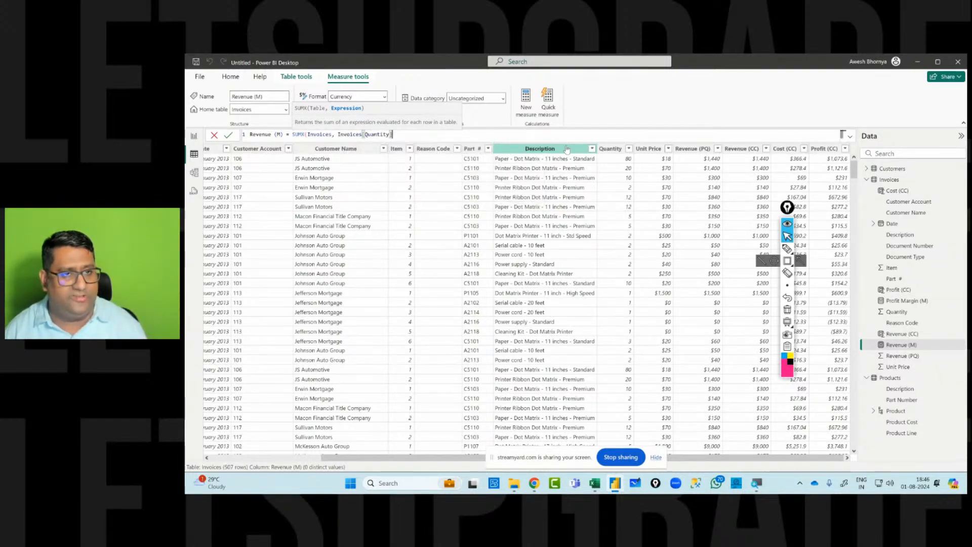
pyautogui.write('*')
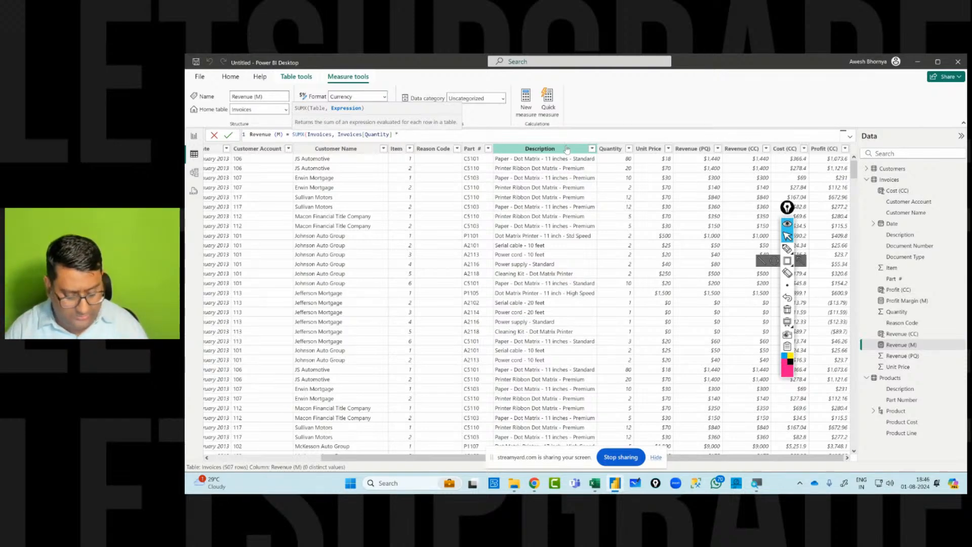
pyautogui.write(' unit')
pyautogui.press('Tab')
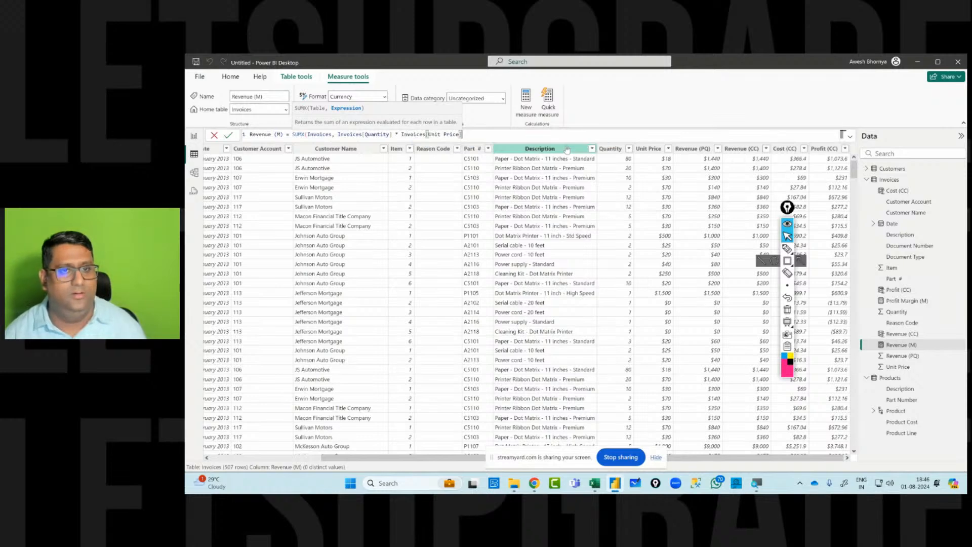
pyautogui.write(')')
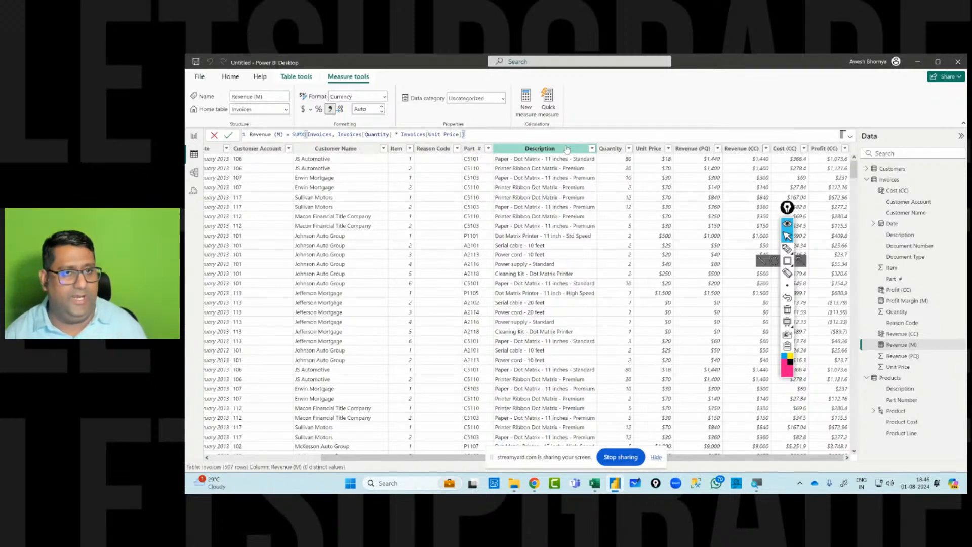
pyautogui.press('Return')
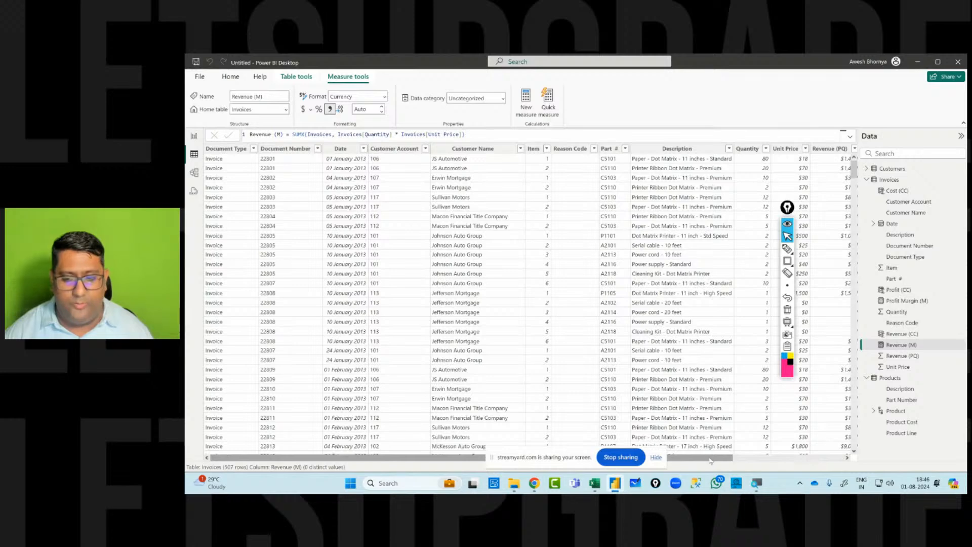
# - In the report's State table visual, keep only State and Revenue (M) as columns, and display the Revenue (M) formula
pyautogui.moveTo(712, 458); pyautogui.dragTo(829, 459)
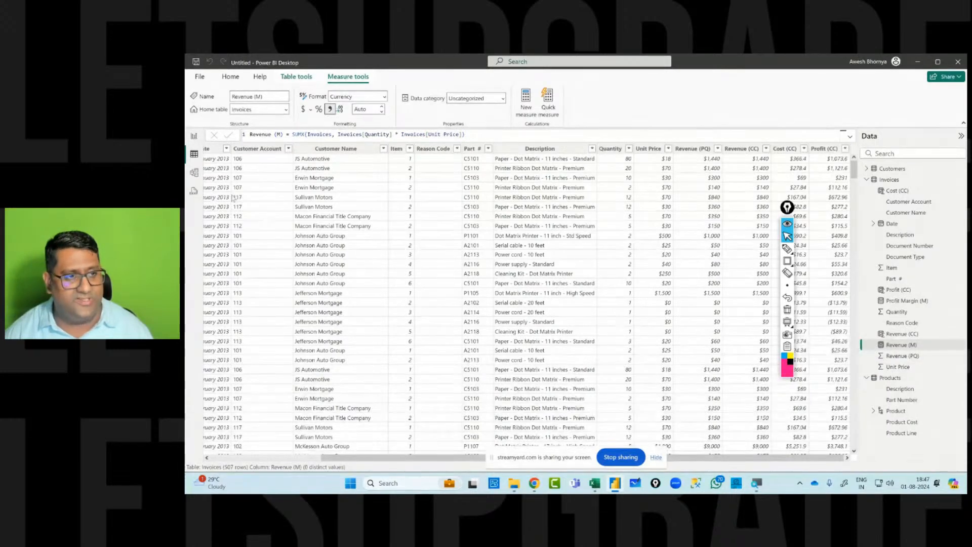
pyautogui.click(193, 137)
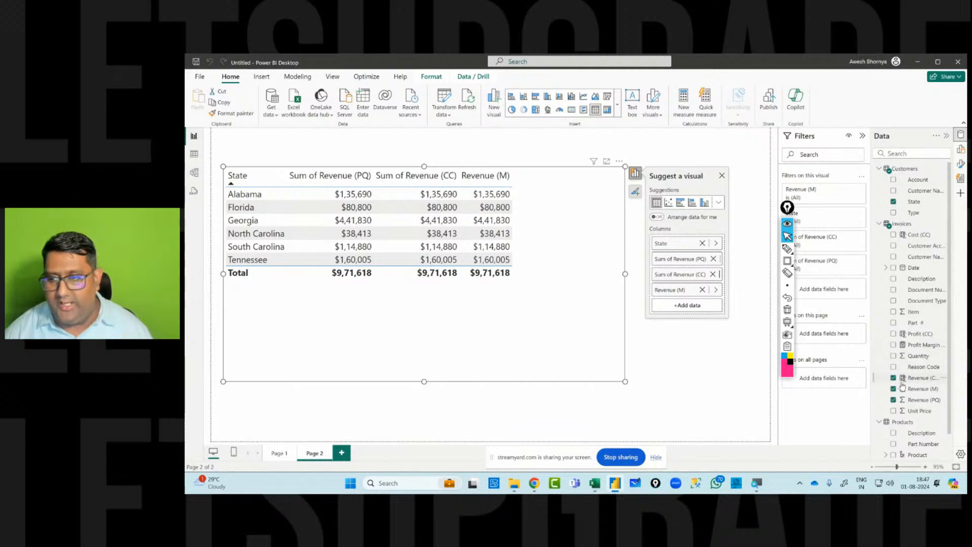
pyautogui.click(894, 401)
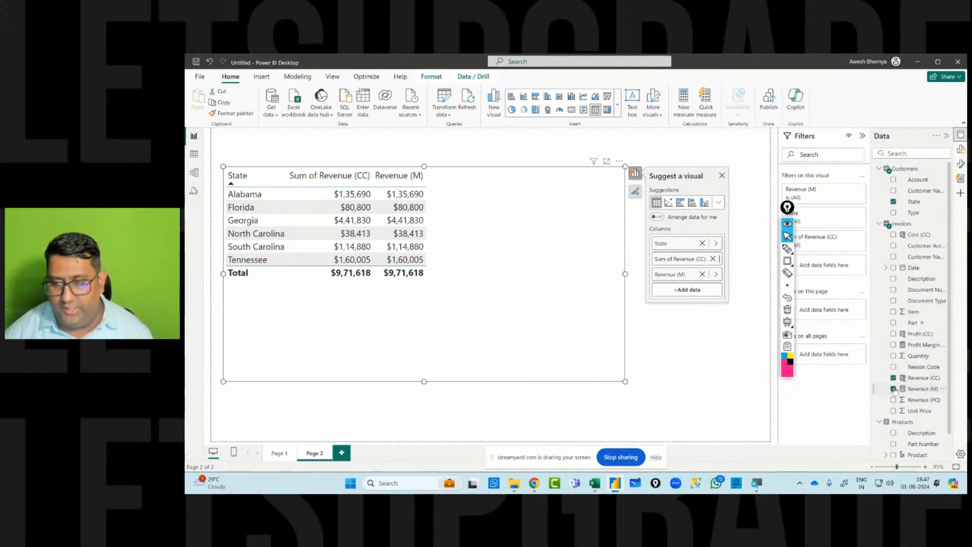
pyautogui.click(894, 389)
pyautogui.click(893, 378)
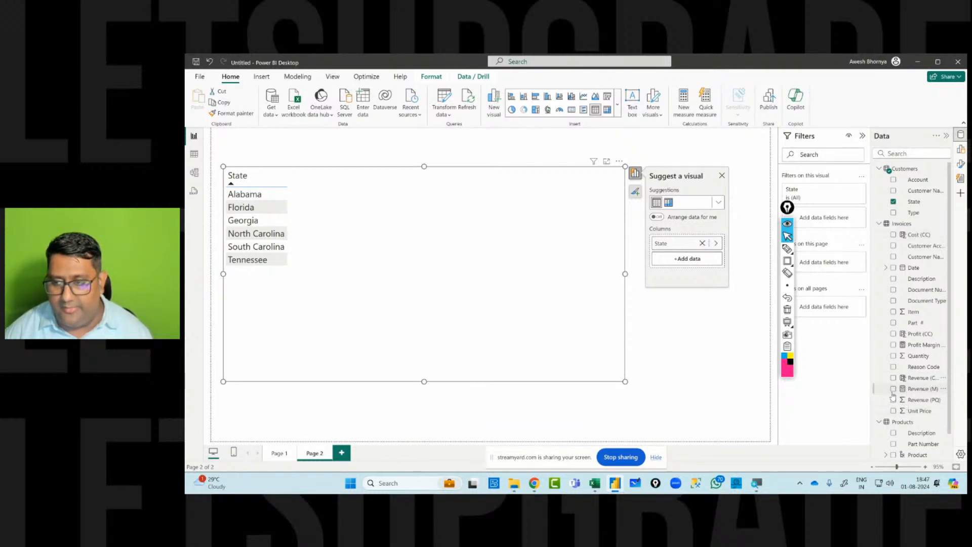
pyautogui.click(893, 389)
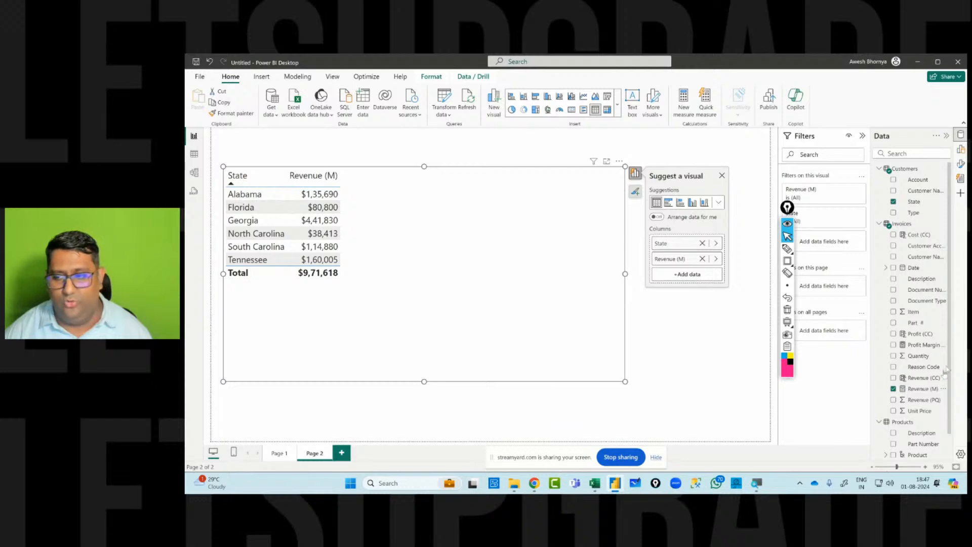
pyautogui.click(912, 389)
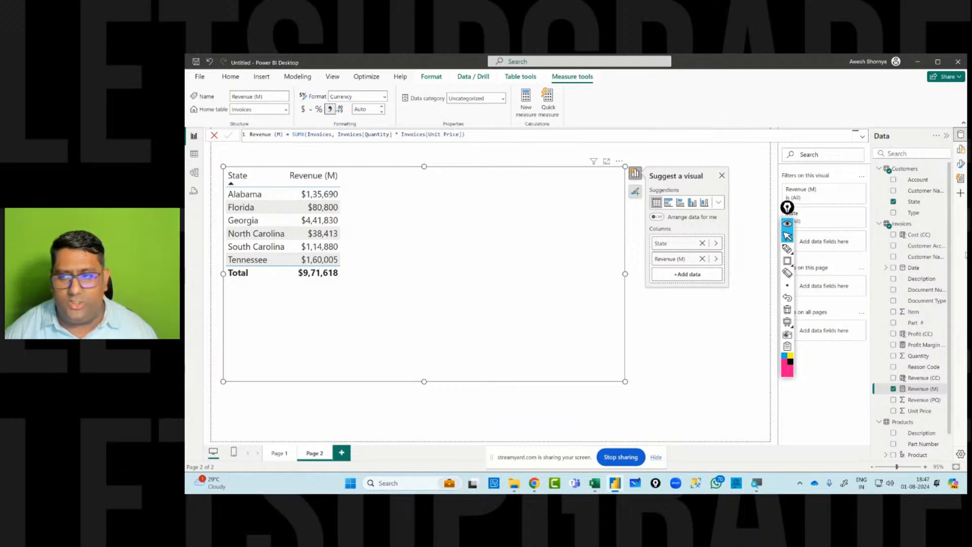
# - Start a new measure named Cost (M) in the Invoices table, using SUMX with Invoices as its table argument
pyautogui.click(904, 227)
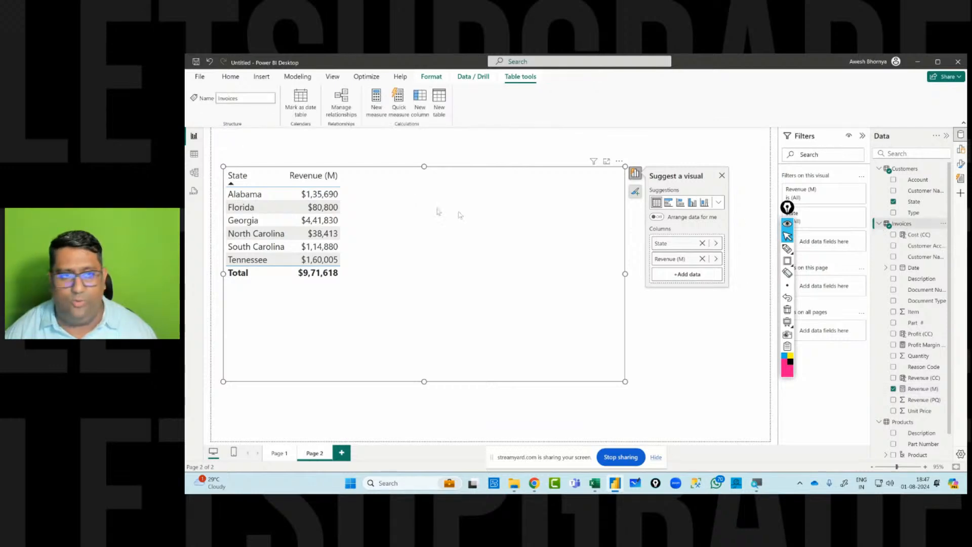
pyautogui.click(378, 100)
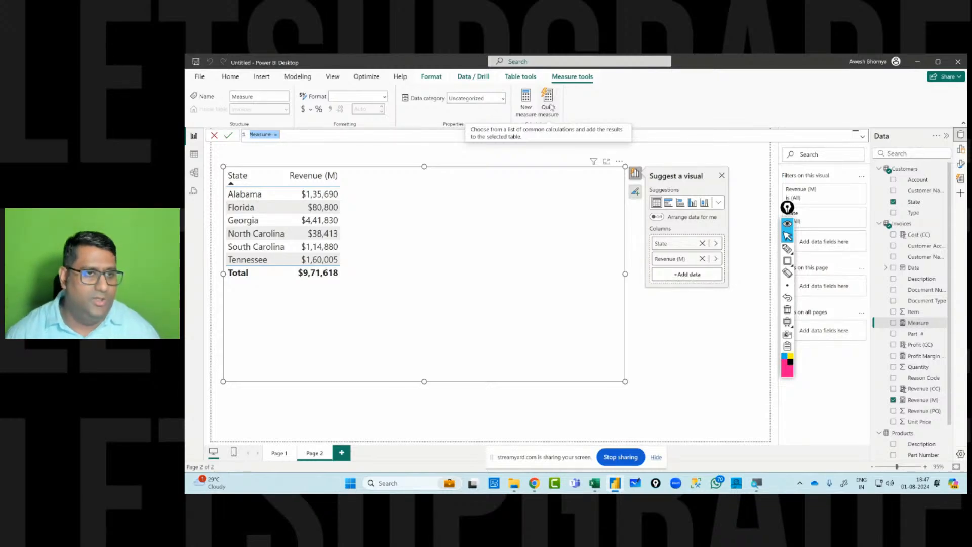
pyautogui.write('Cost')
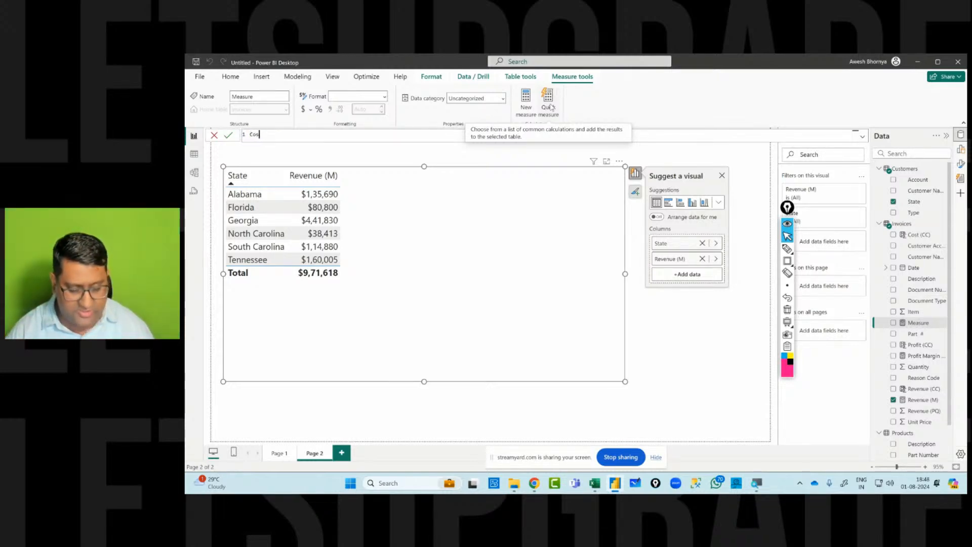
pyautogui.write('=')
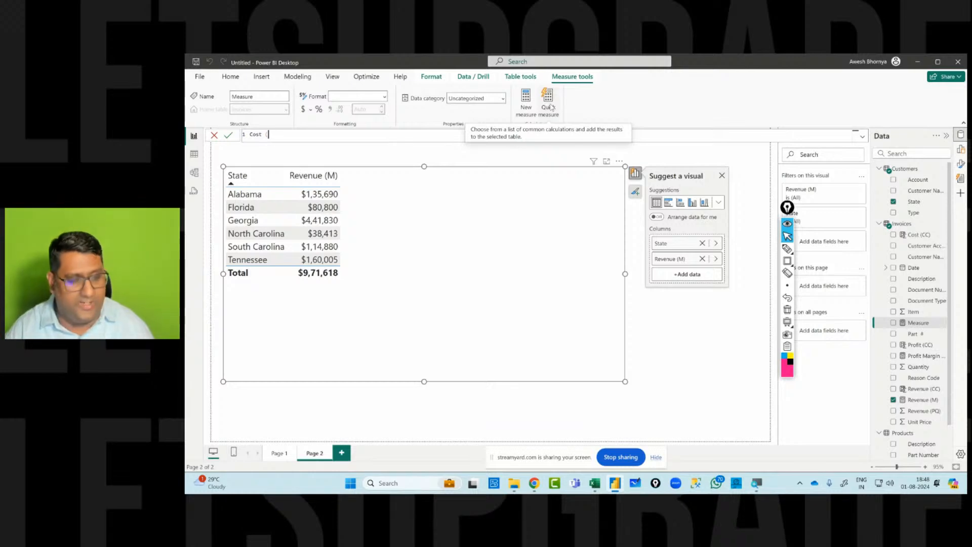
pyautogui.write('M) =')
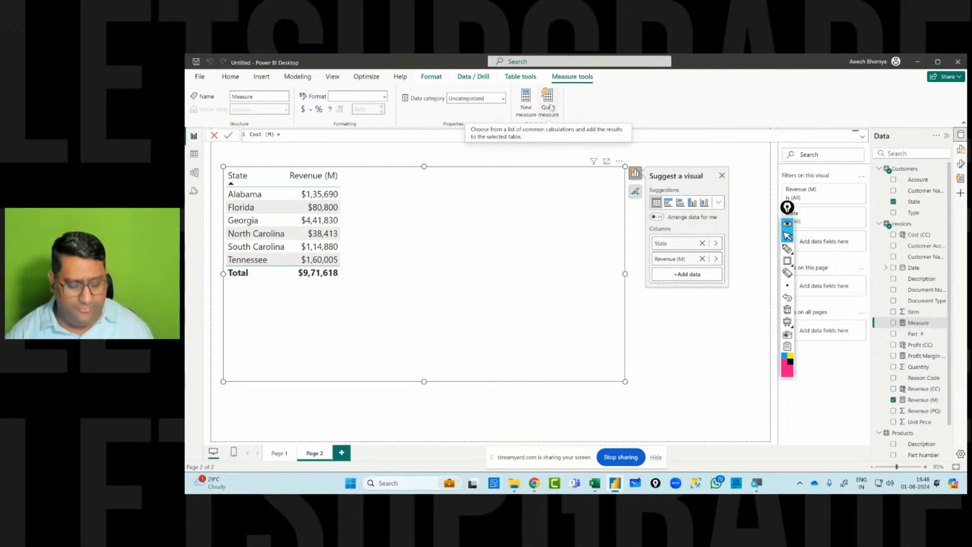
pyautogui.write('su')
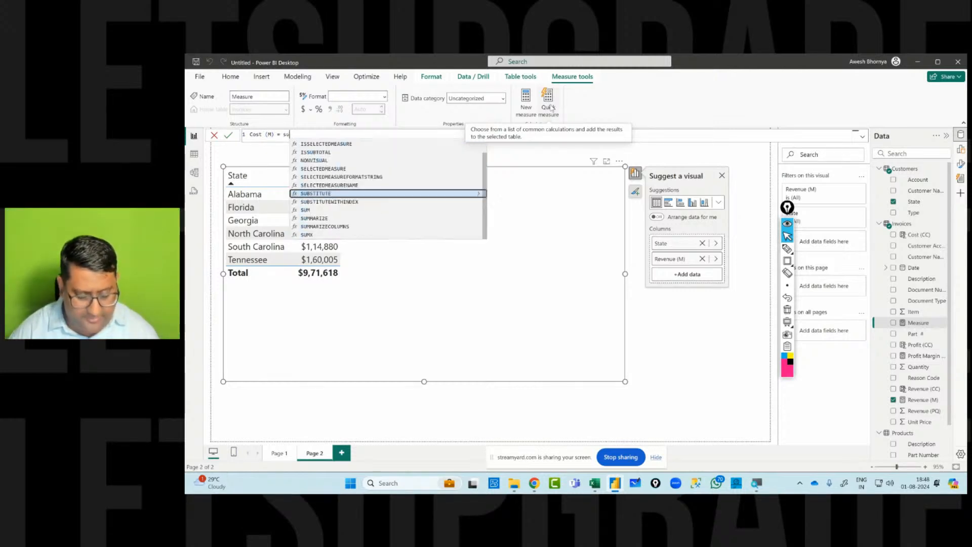
pyautogui.write('mx')
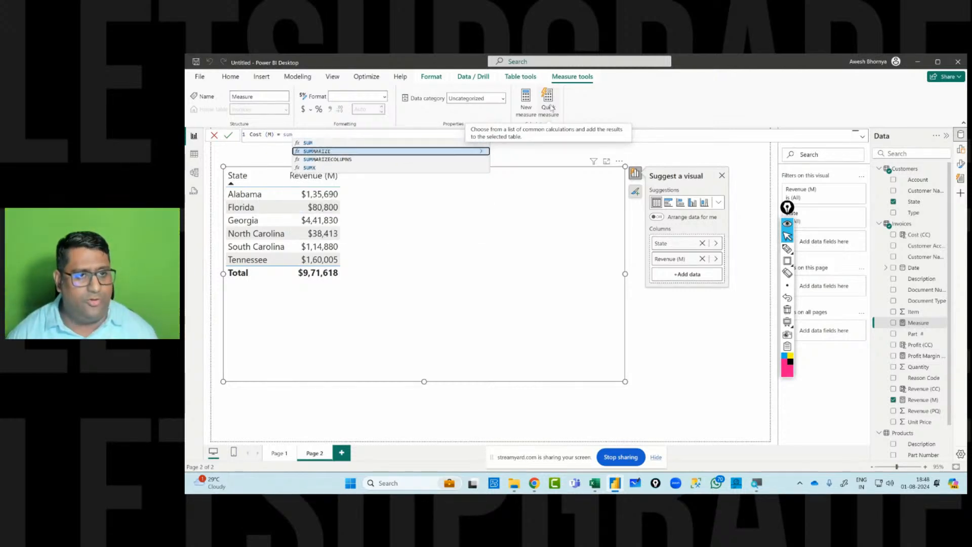
pyautogui.press('Tab')
pyautogui.write('Invoices')
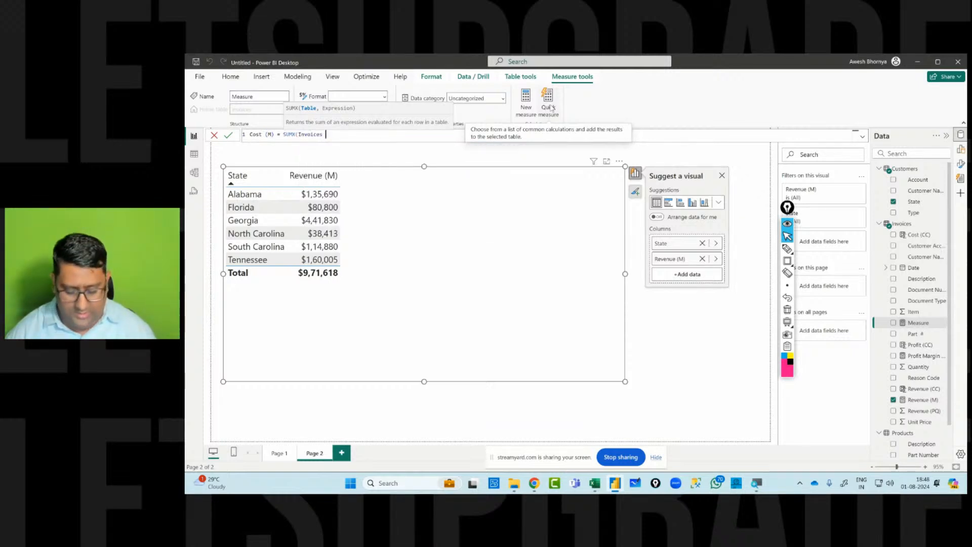
pyautogui.write(', ')
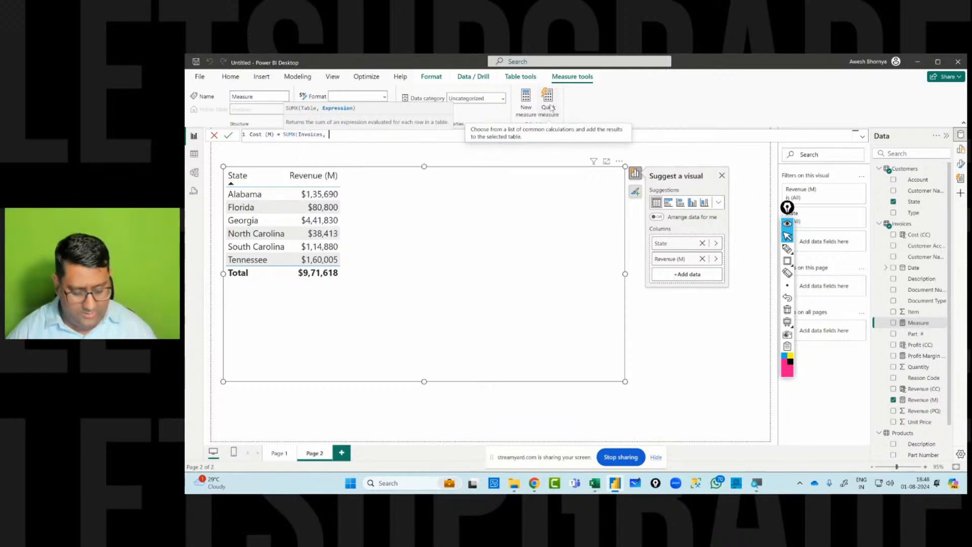
# - Complete the Cost (M) measure's SUMX expression with Invoices[Quantity] * RELATED(Products[Product Cost]) and commit the formula
pyautogui.write('Invoices[Quantity]')
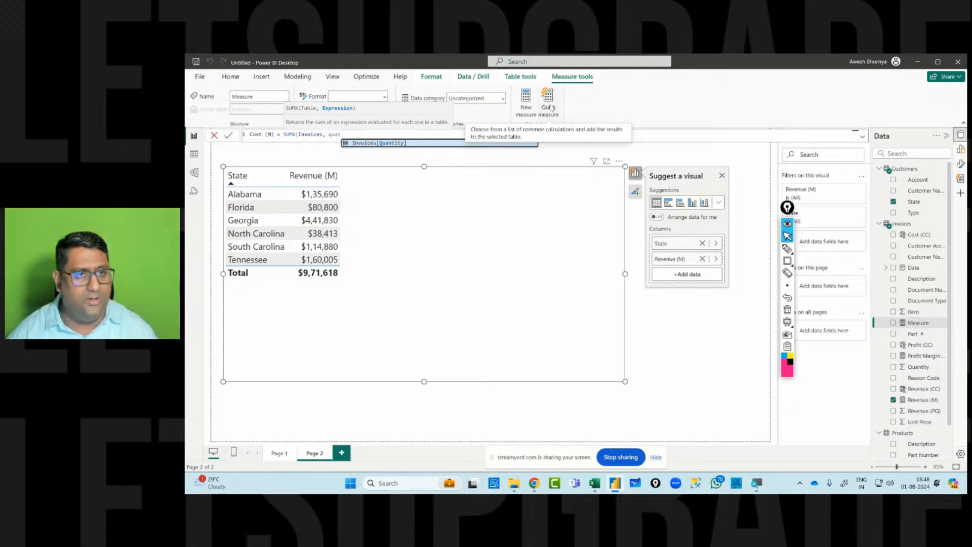
pyautogui.write(' *')
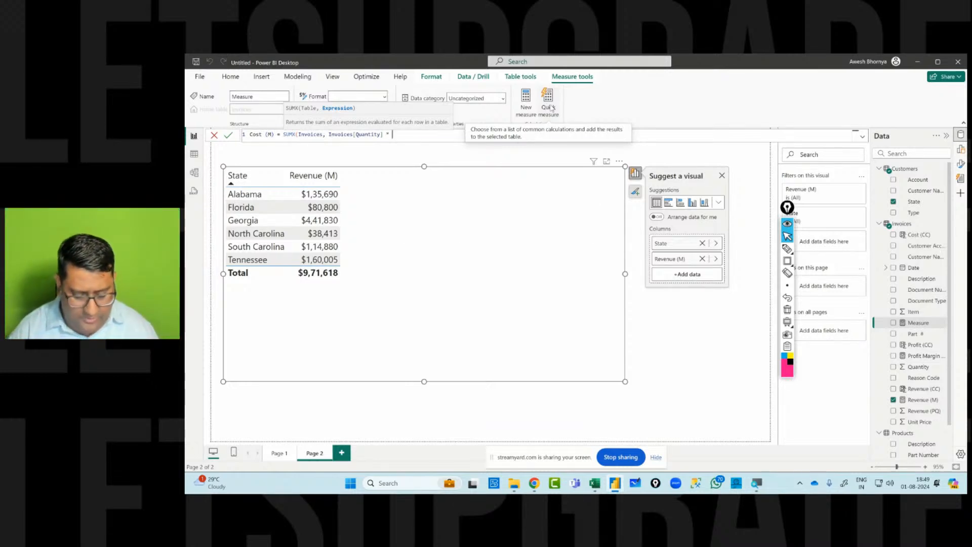
pyautogui.write('RELATED(')
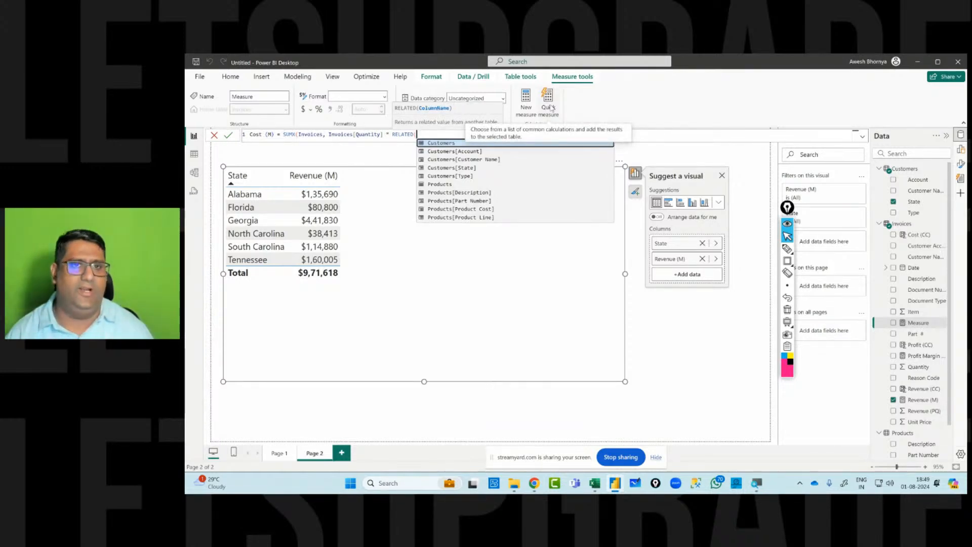
pyautogui.press('Up')
pyautogui.press('Up')
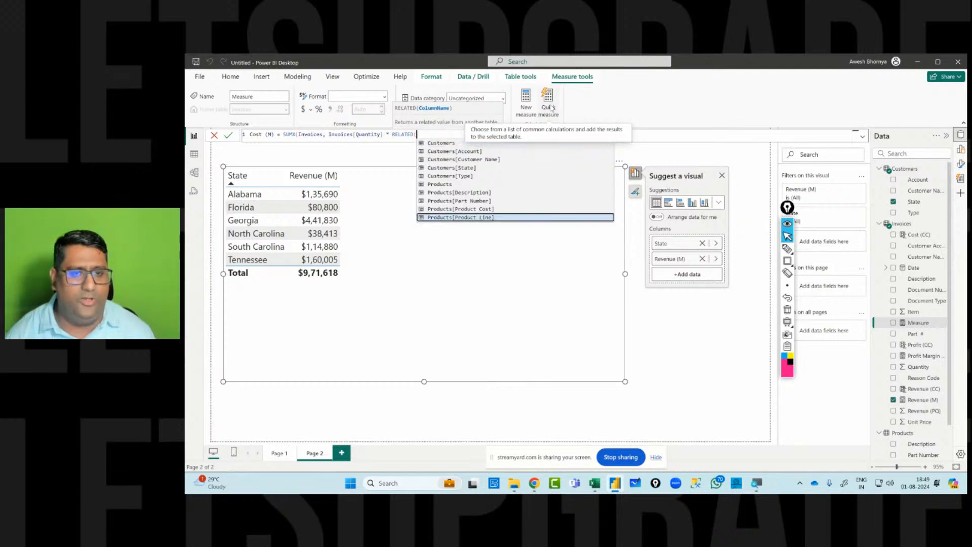
pyautogui.press('Tab')
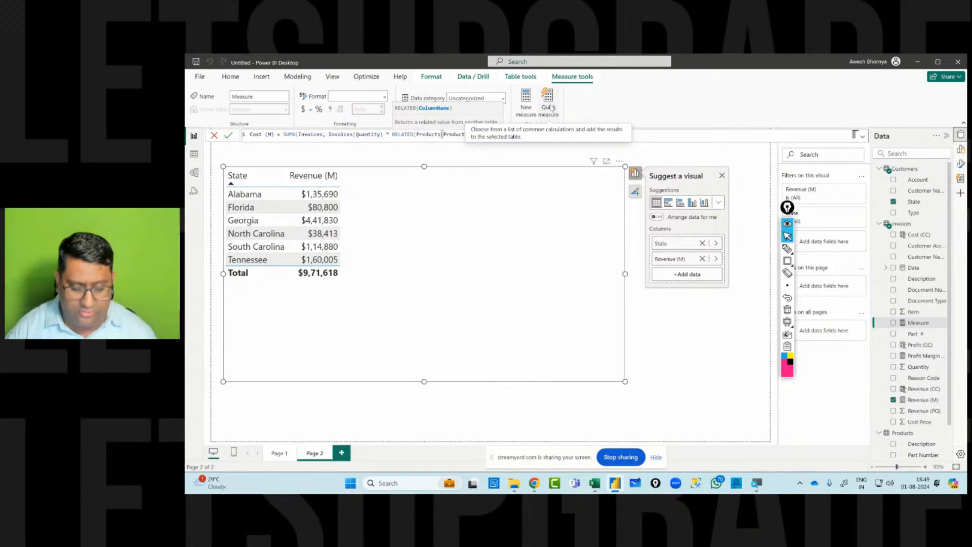
pyautogui.write(')')
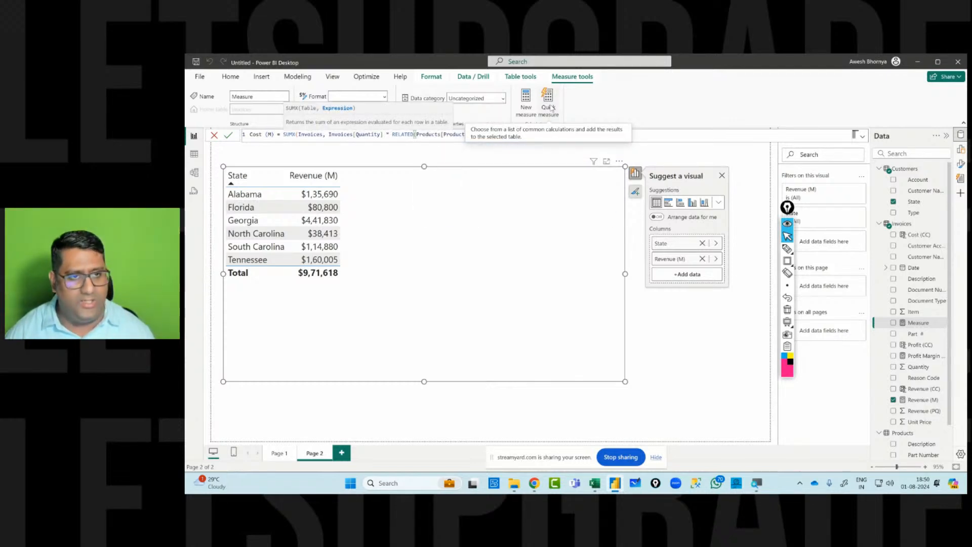
pyautogui.write(')')
pyautogui.press('Return')
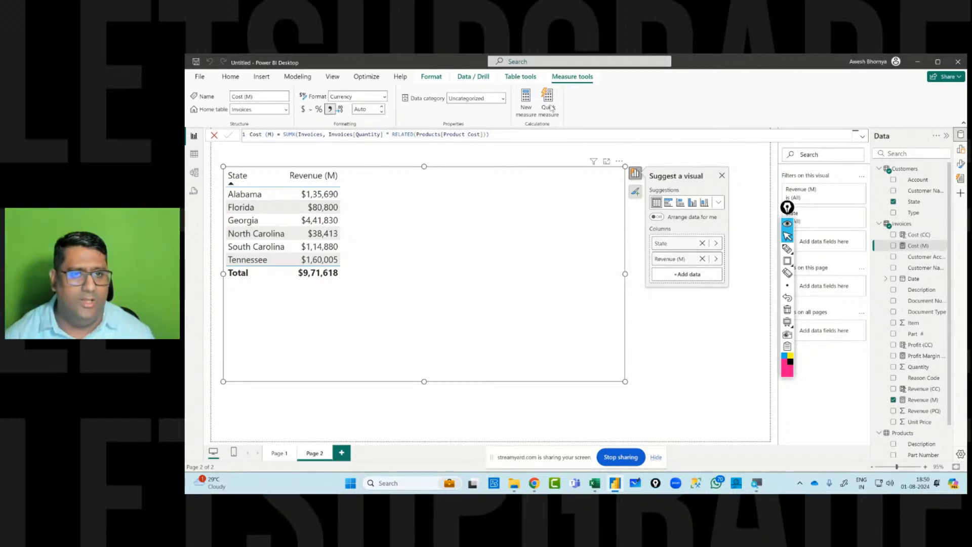
pyautogui.click(488, 136)
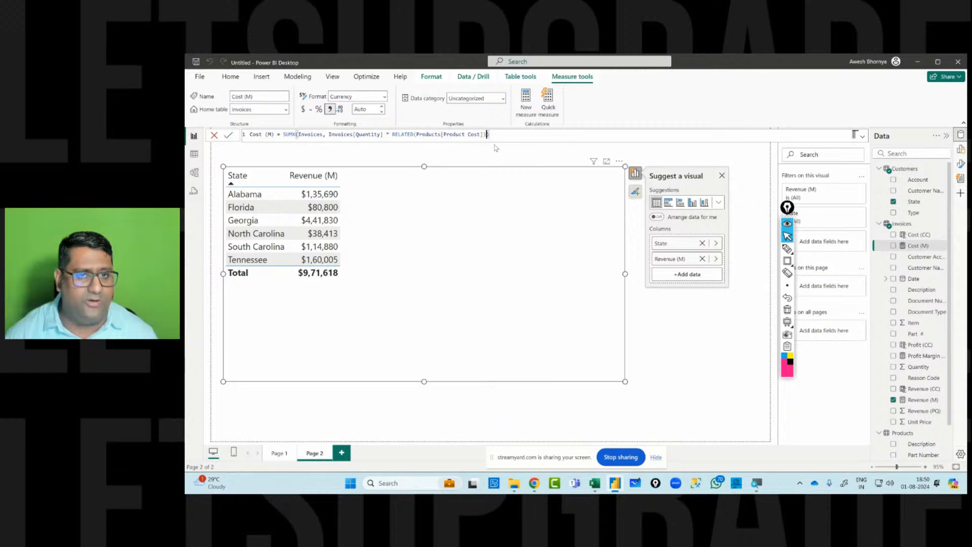
# - Close the Cost (M) formula's final parenthesis and add the measure as a column in the State table visual
pyautogui.write(')')
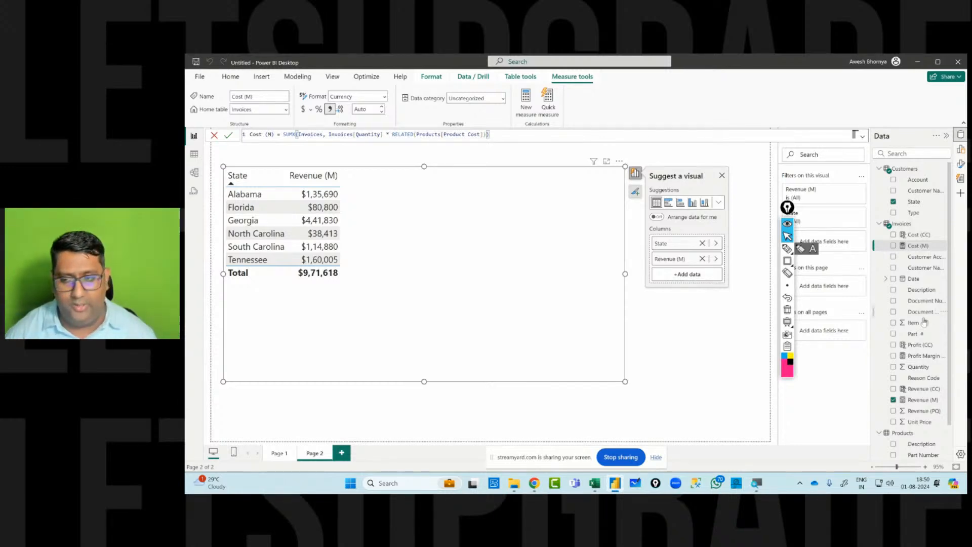
pyautogui.click(894, 246)
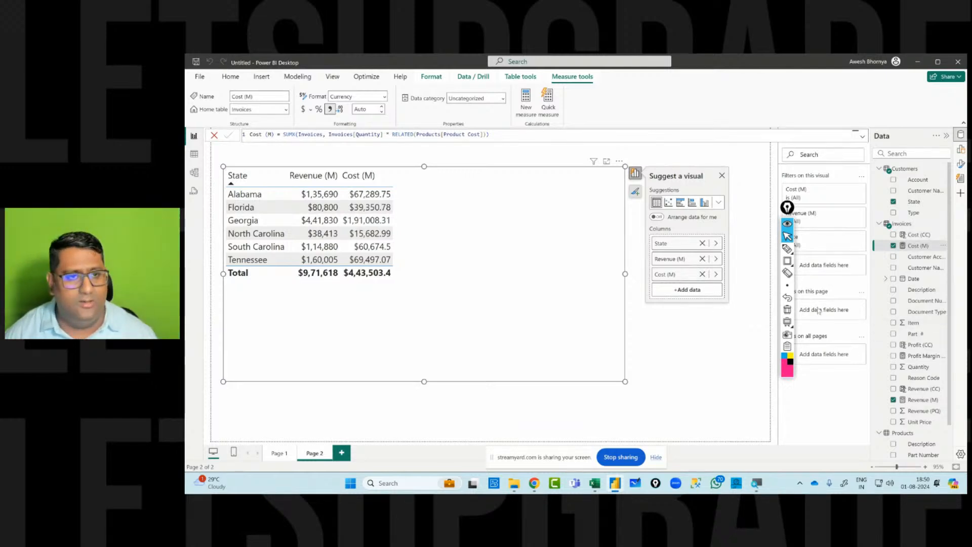
# - Display the formula of the Profit (CC) calculated column, followed by that of the Revenue (M) measure
pyautogui.click(916, 348)
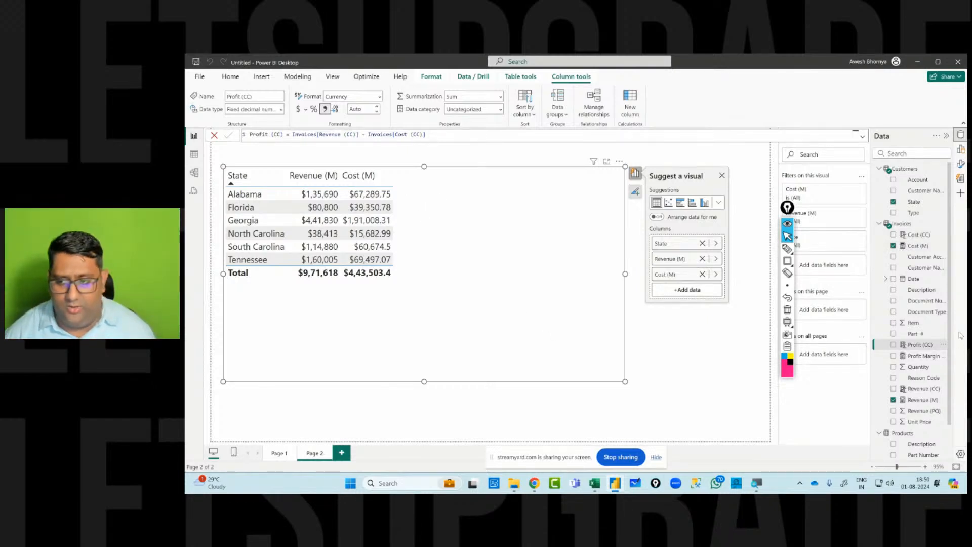
pyautogui.click(909, 401)
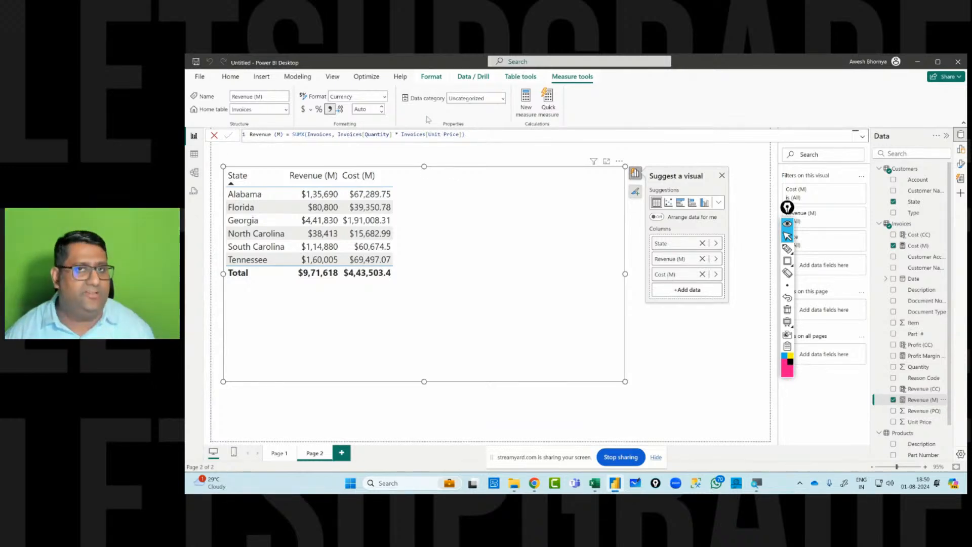
pyautogui.click(911, 225)
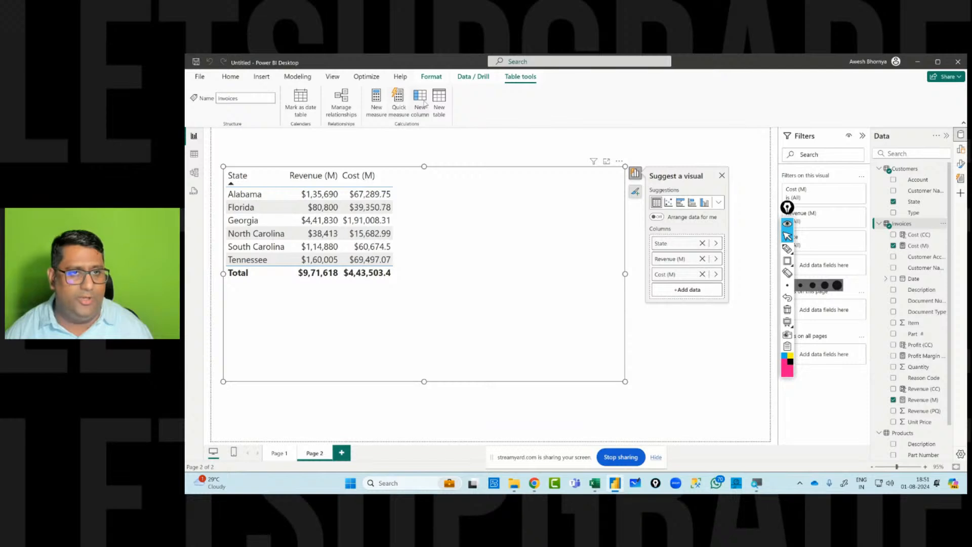
pyautogui.click(375, 100)
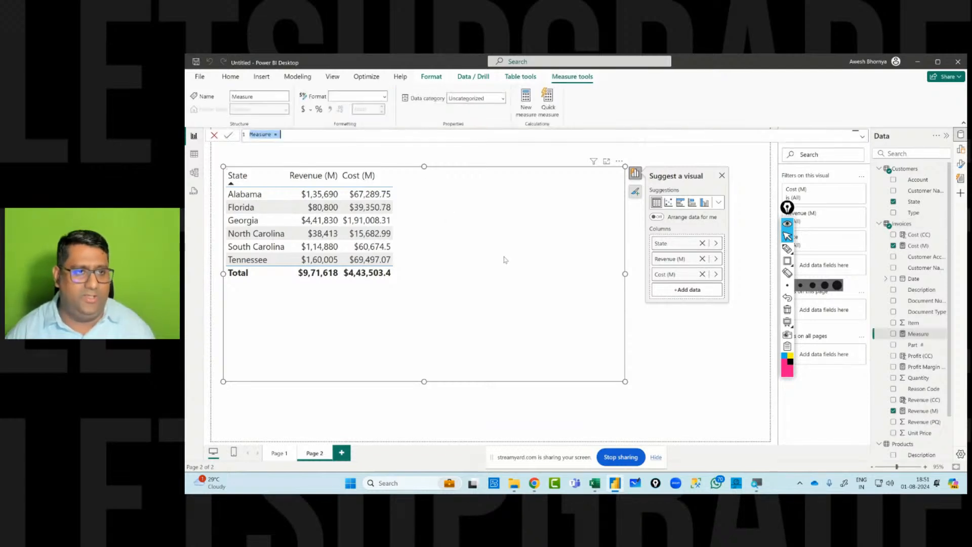
pyautogui.write('Prof')
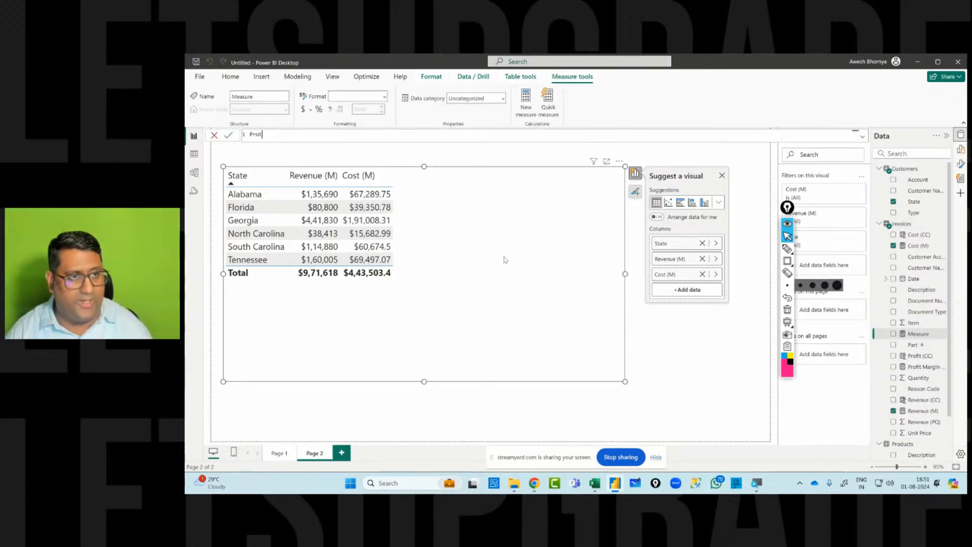
pyautogui.write('it')
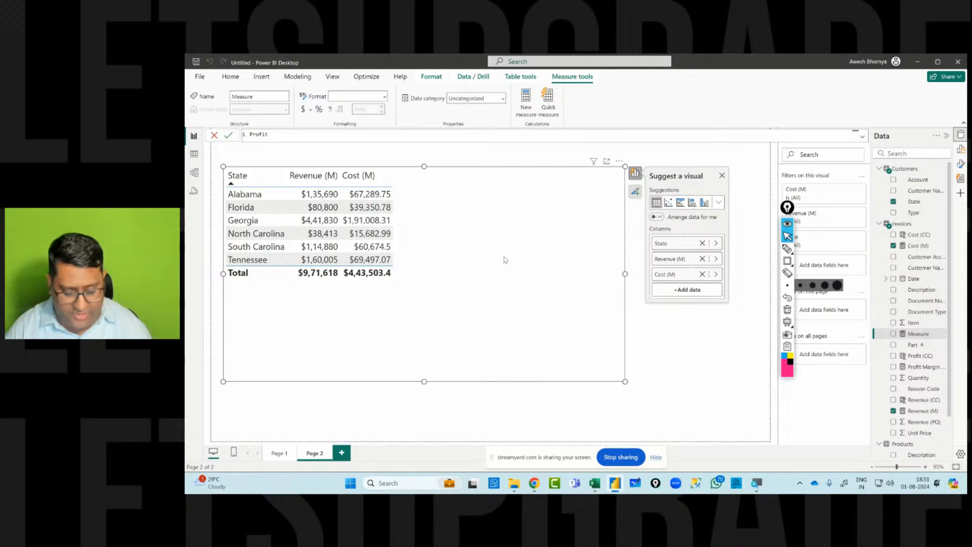
pyautogui.write(' (M) =')
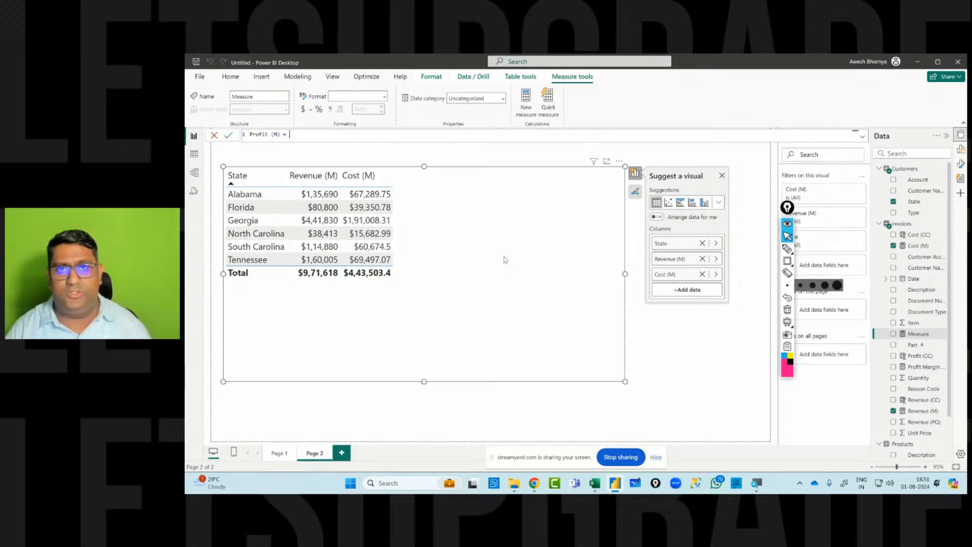
pyautogui.write('reve')
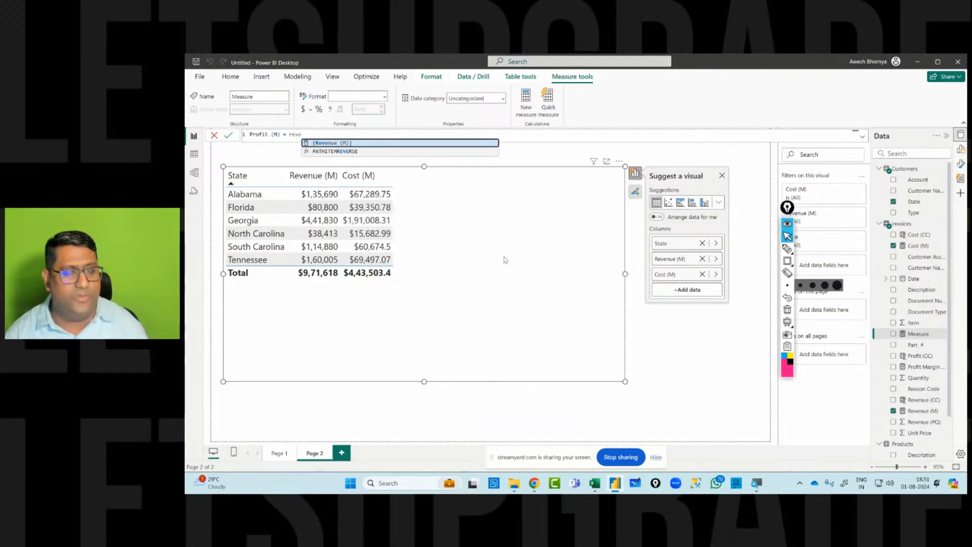
pyautogui.press('Tab')
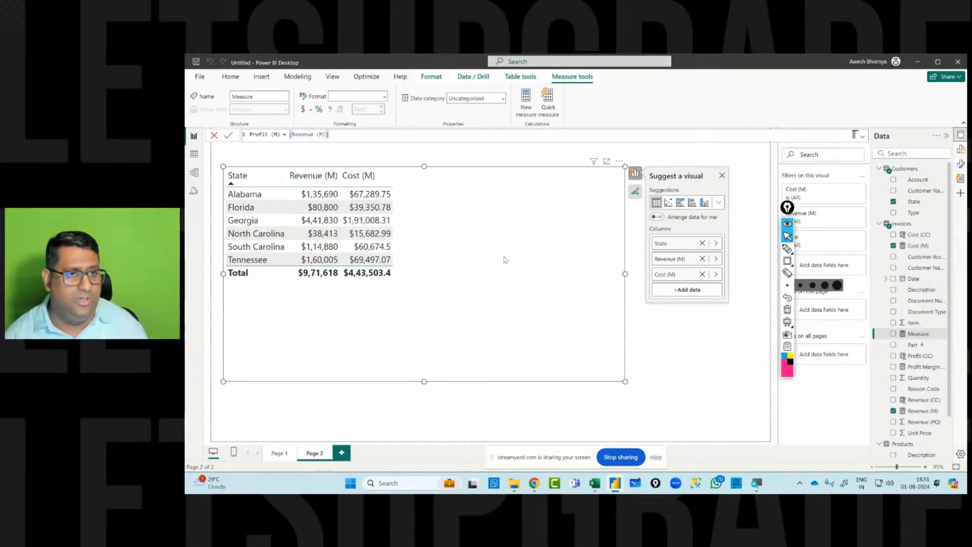
pyautogui.press('BackSpace')
pyautogui.press('BackSpace')
pyautogui.press('BackSpace')
pyautogui.press('BackSpace')
pyautogui.press('BackSpace')
pyautogui.press('BackSpace')
pyautogui.press('BackSpace')
pyautogui.press('BackSpace')
pyautogui.press('BackSpace')
pyautogui.press('BackSpace')
pyautogui.press('BackSpace')
pyautogui.press('BackSpace')
pyautogui.press('BackSpace')
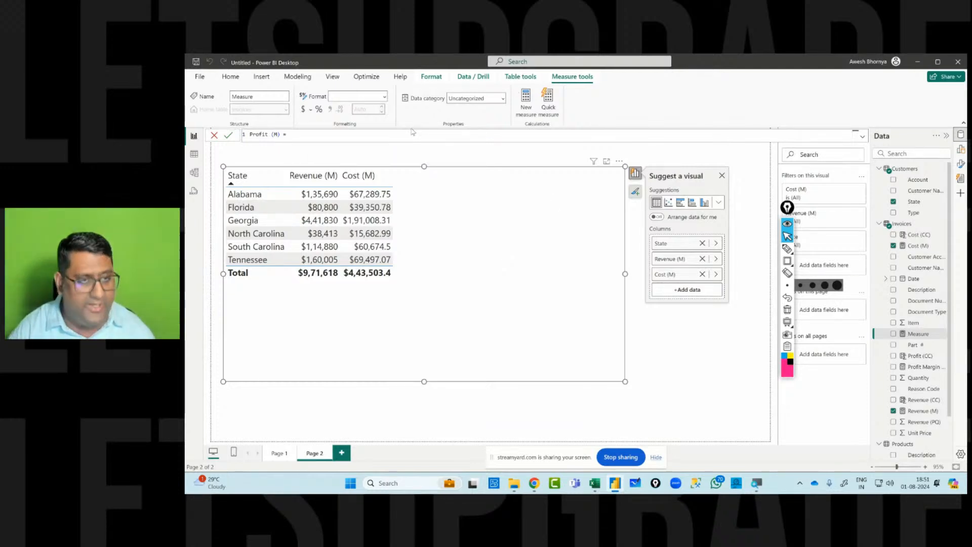
pyautogui.write('r')
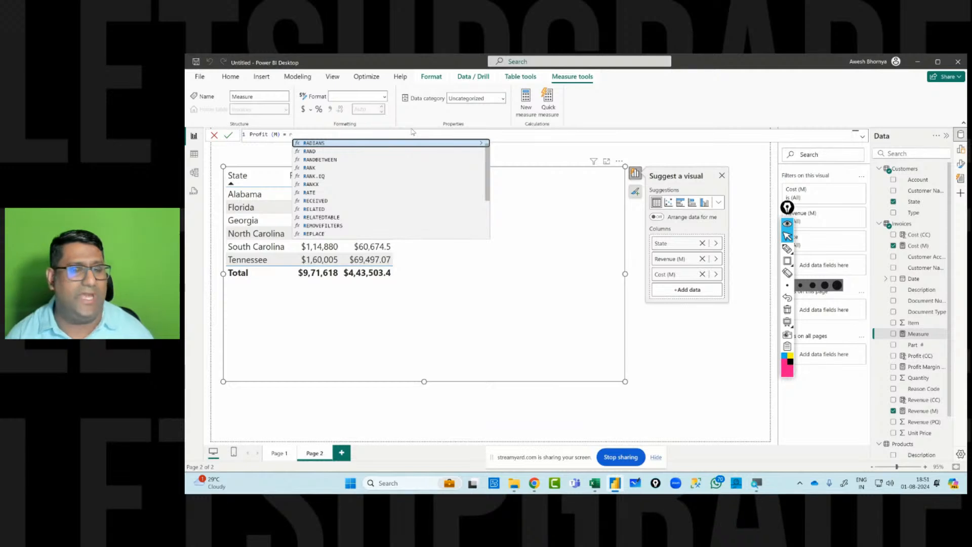
pyautogui.write('ev')
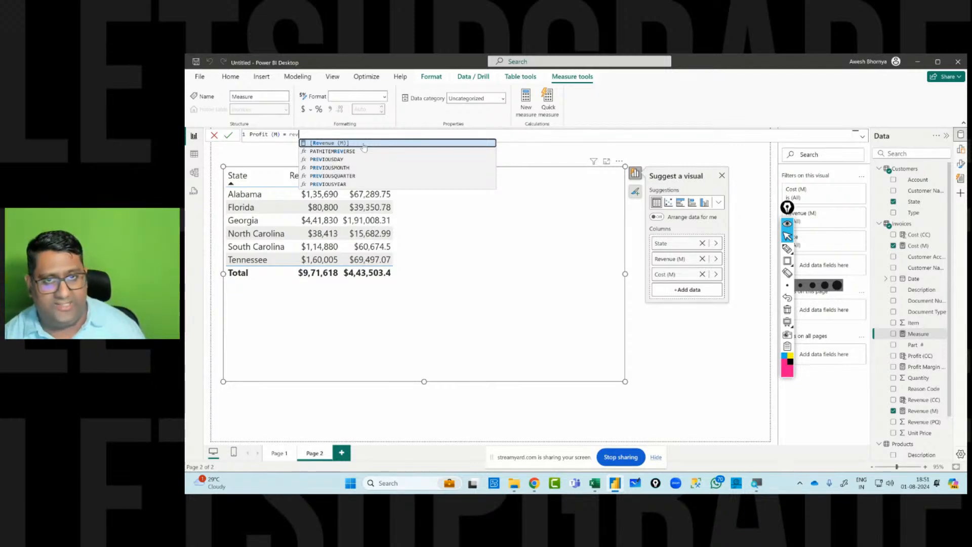
pyautogui.press('Escape')
pyautogui.press('Escape')
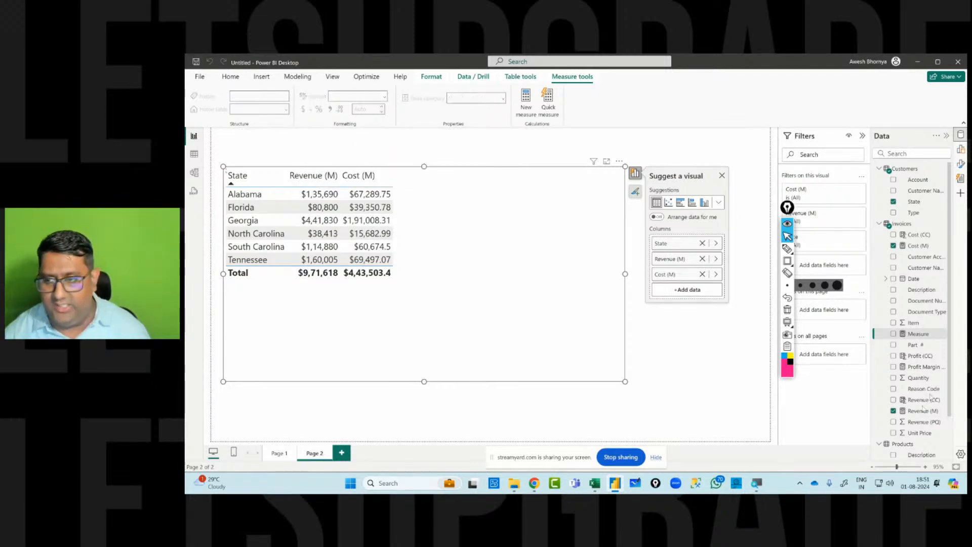
# - Compare how the Profit (CC) column references its fields with how the Revenue (M) measure does in its formula
pyautogui.click(918, 346)
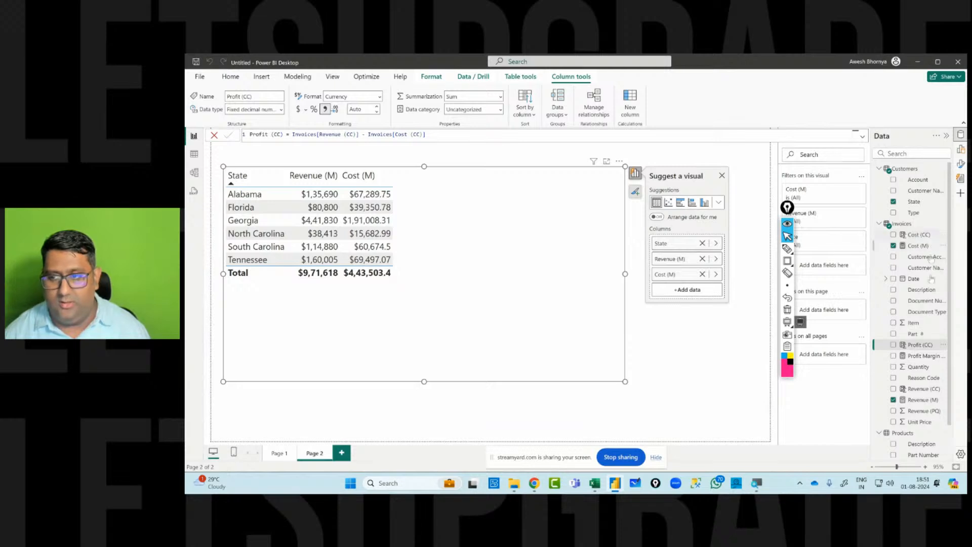
pyautogui.click(924, 357)
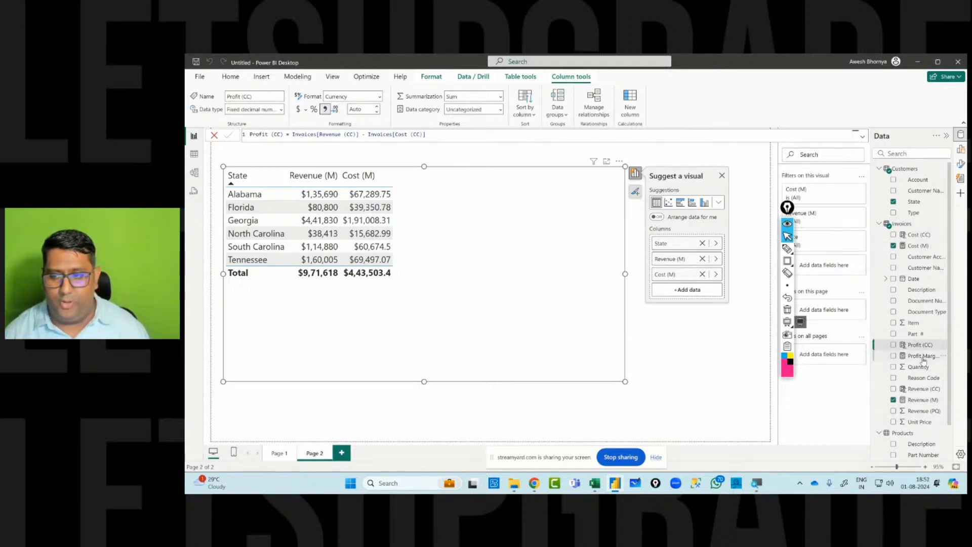
pyautogui.click(922, 400)
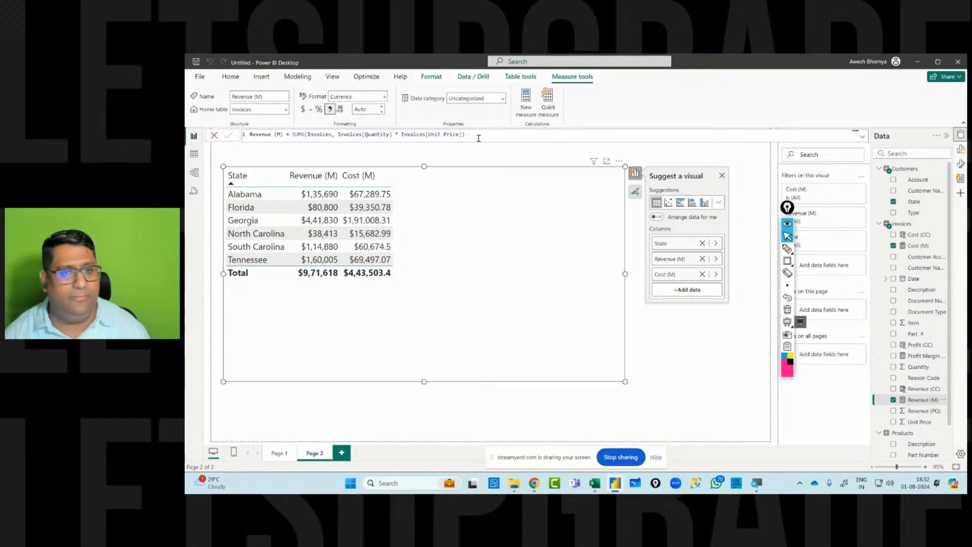
# - Create a measure in the Invoices table with the formula Profit (M) = [Revenue (M)] - [Cost (M)]
pyautogui.click(898, 223)
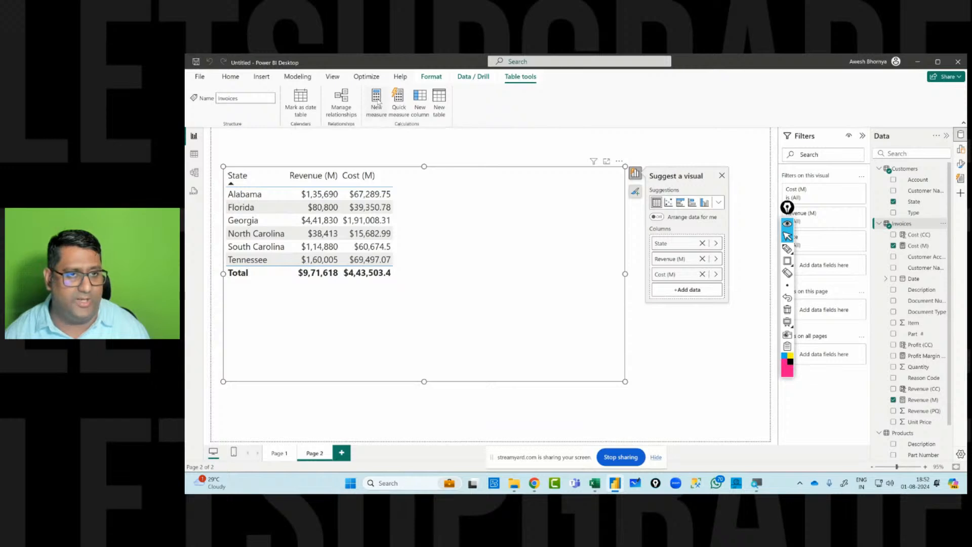
pyautogui.write('Pro')
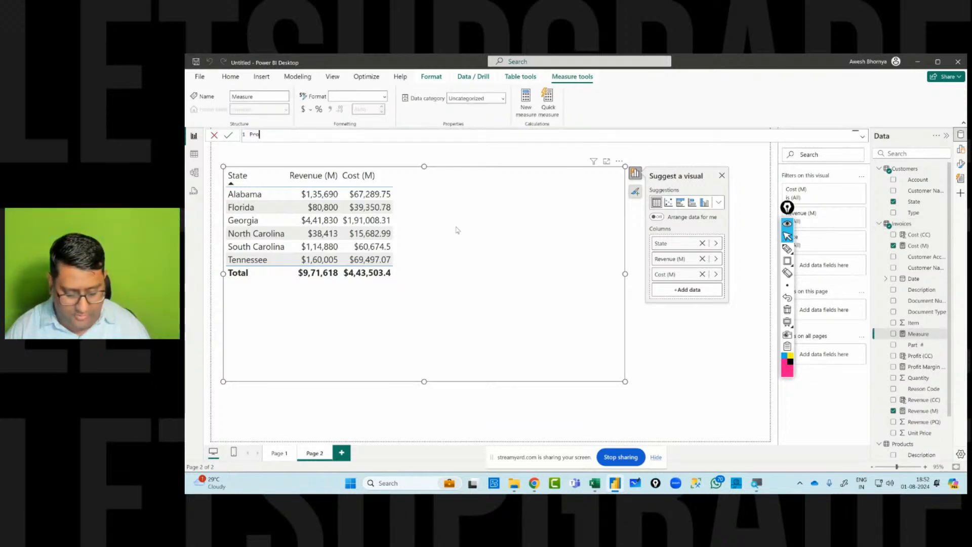
pyautogui.write('fit (M')
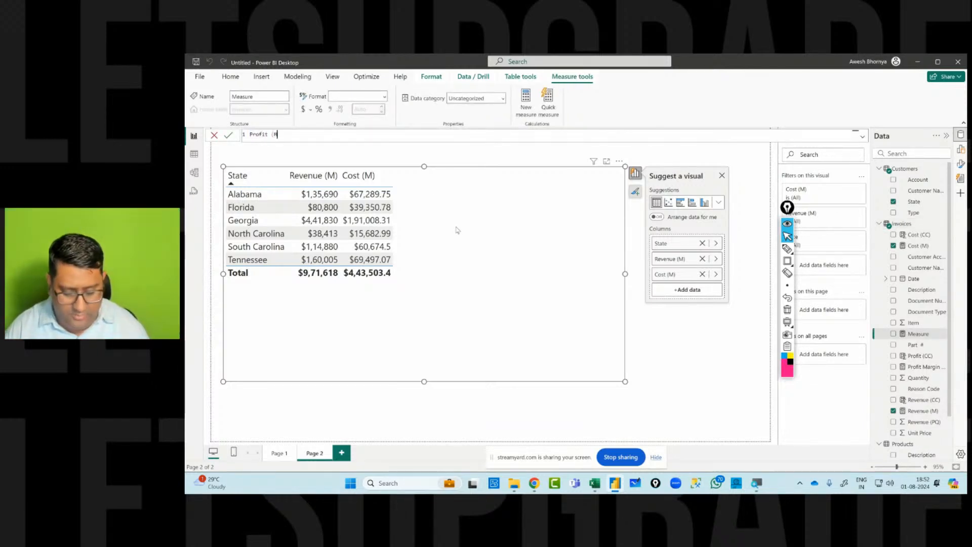
pyautogui.write(') = ')
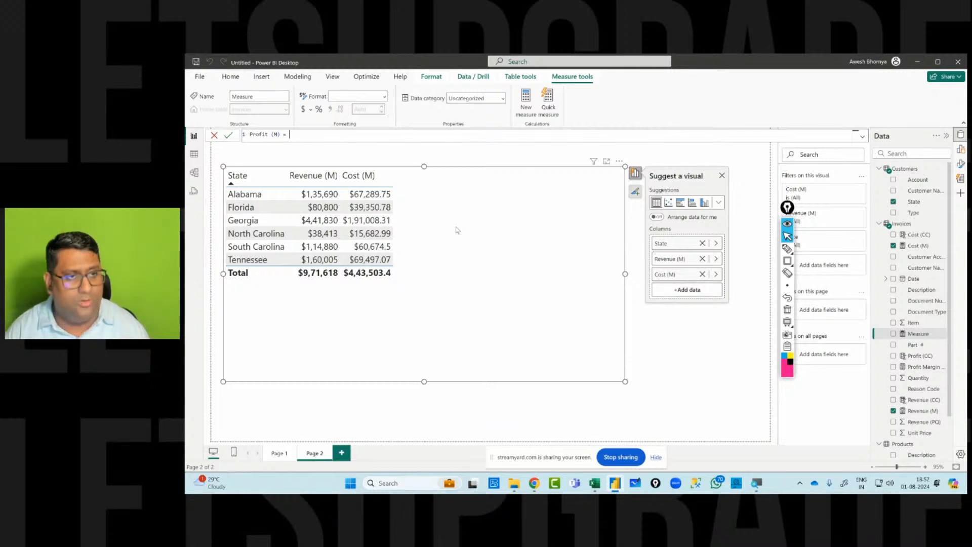
pyautogui.write('reve')
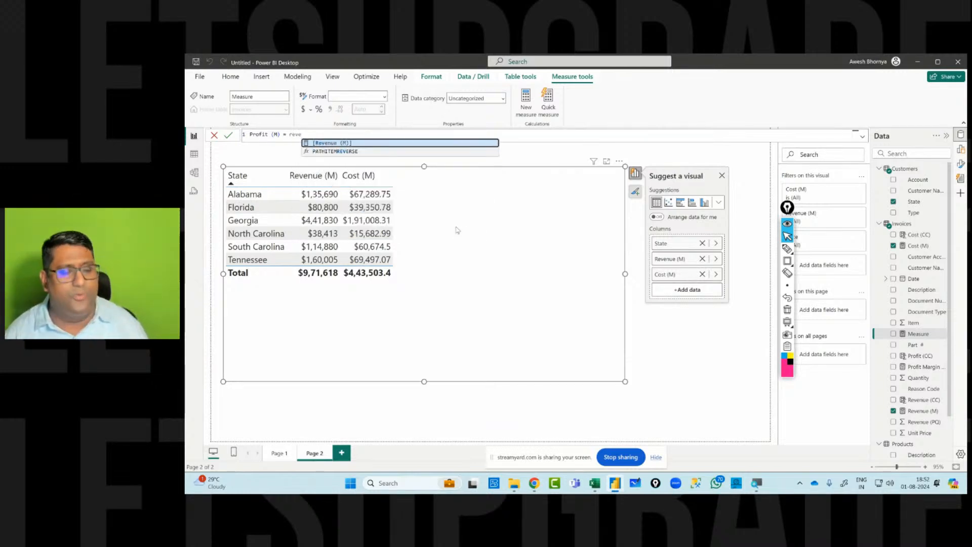
pyautogui.press('Tab')
pyautogui.write('- ')
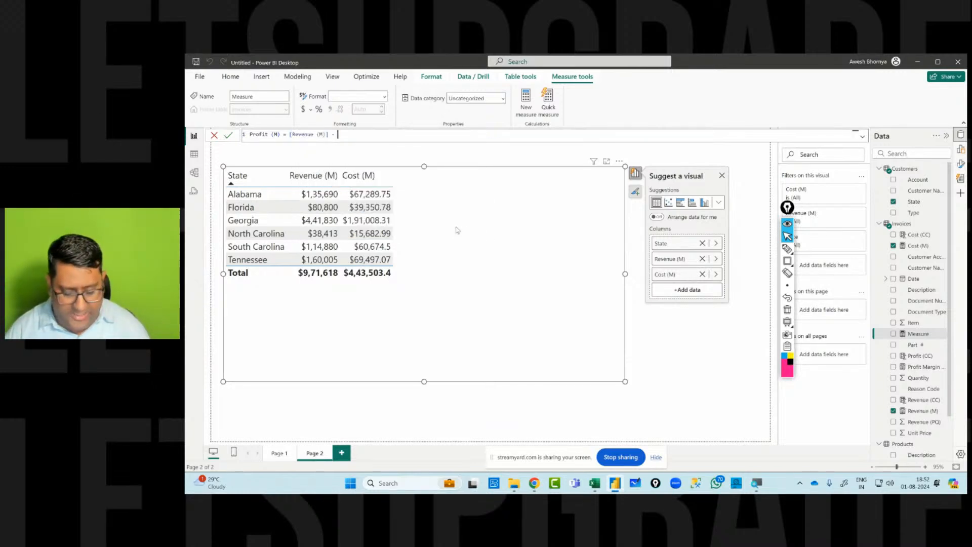
pyautogui.write('cost')
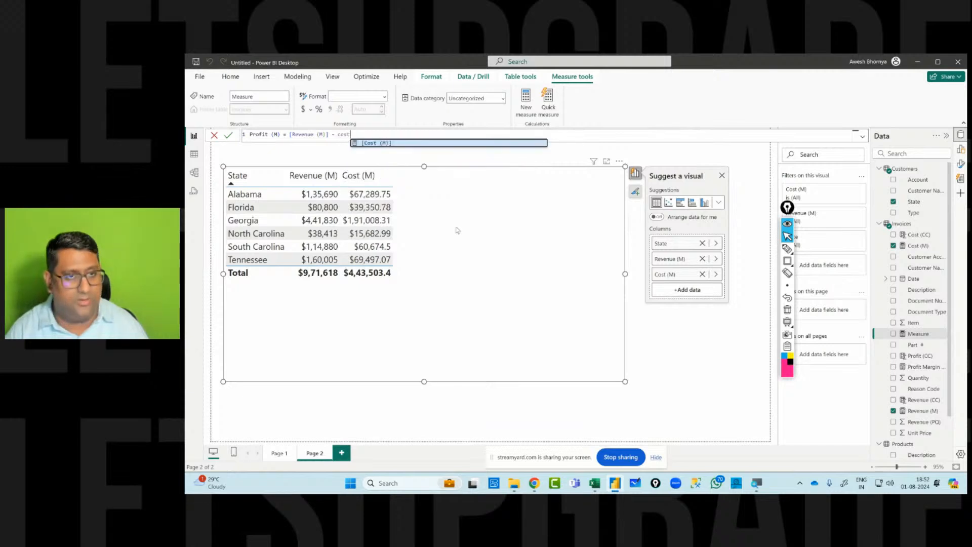
pyautogui.press('Tab')
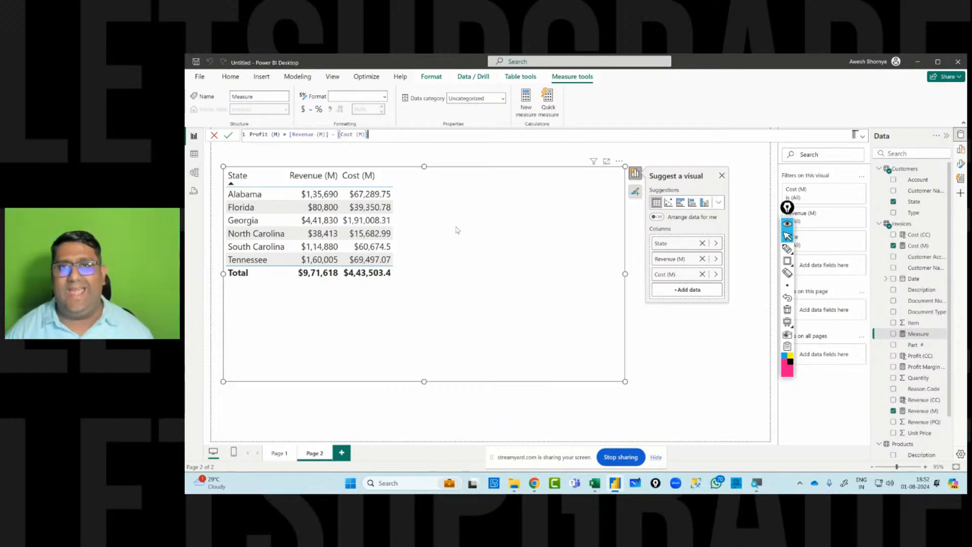
pyautogui.press('Return')
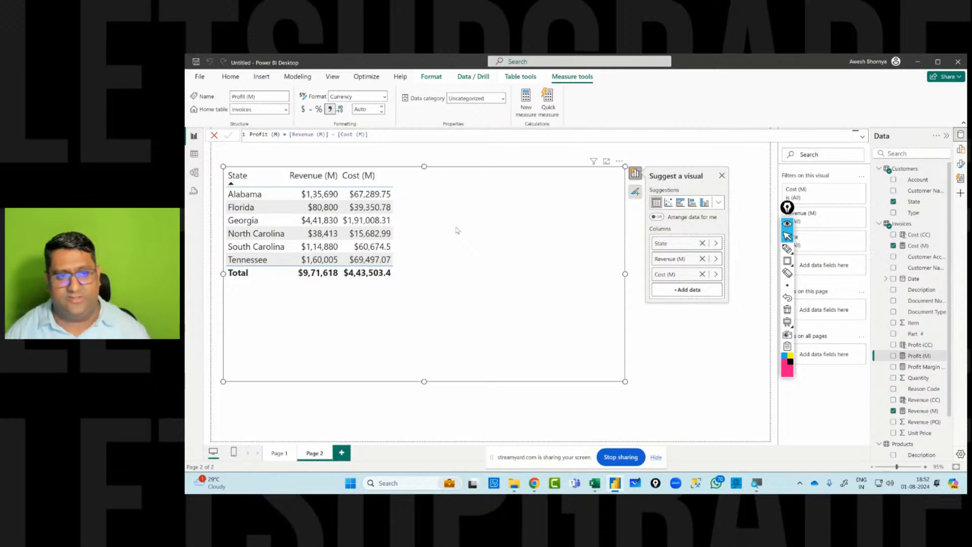
# - Add Profit (M) to the State table visual and format the measure as dollar currency
pyautogui.click(894, 356)
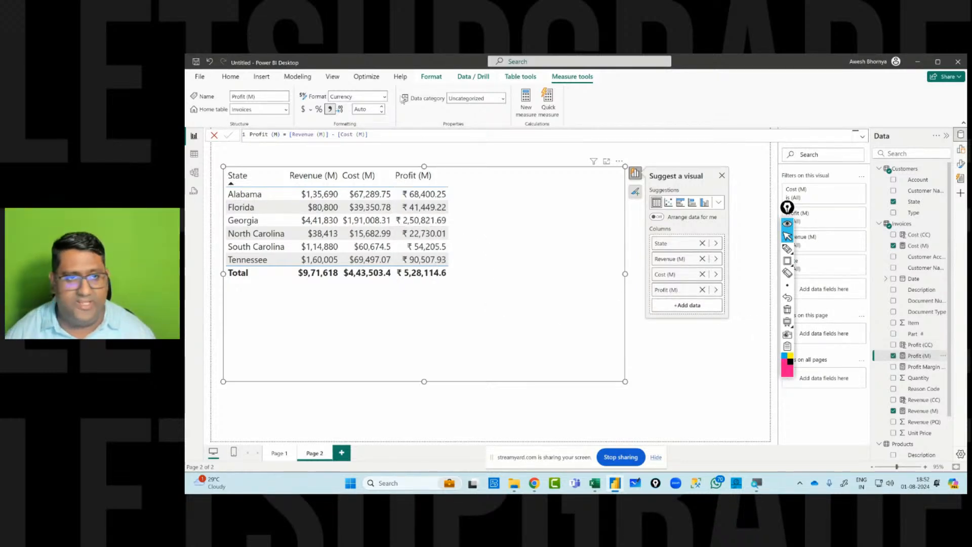
pyautogui.click(302, 109)
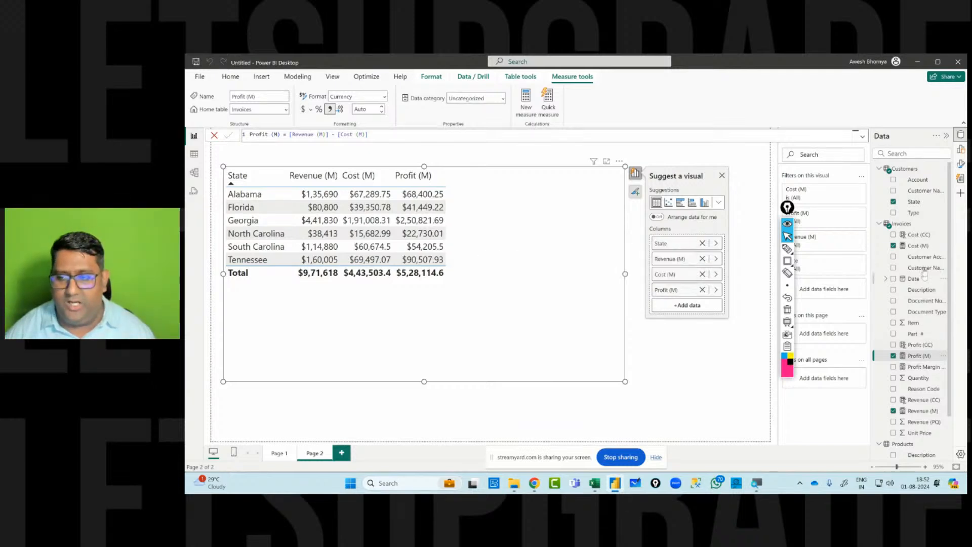
# - Replace the expression of the Profit Margin (M) measure in the Invoices table with [Profit (M)] / [Revenue (M)]
pyautogui.click(918, 368)
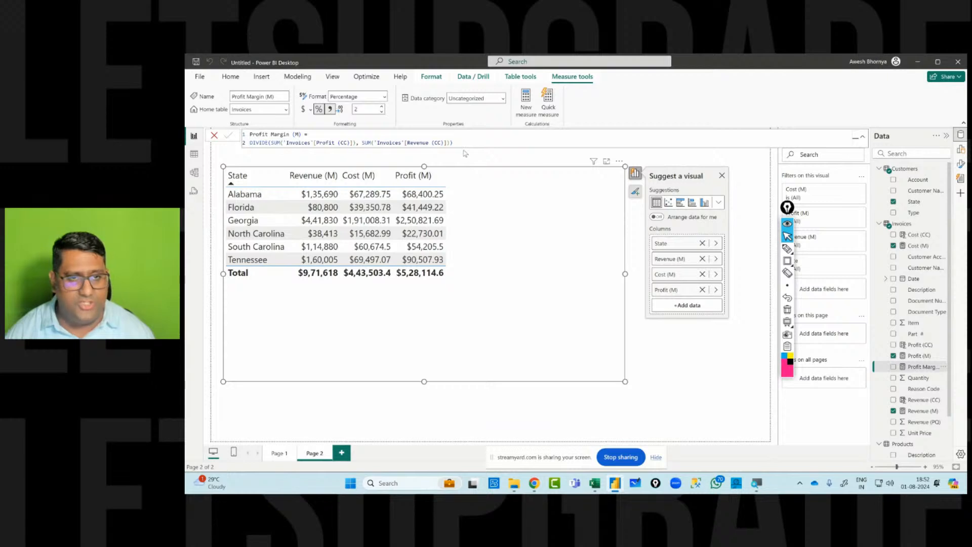
pyautogui.moveTo(452, 143); pyautogui.dragTo(255, 145)
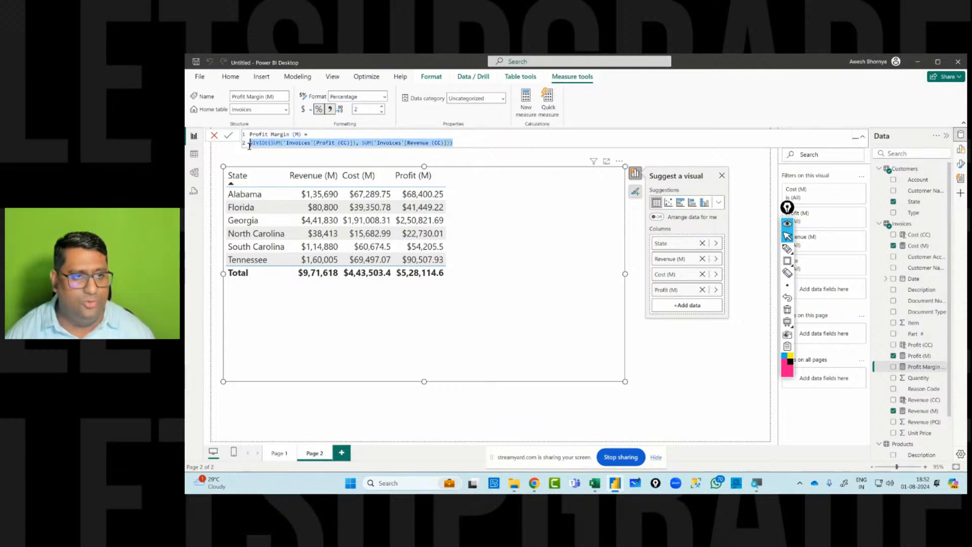
pyautogui.click(292, 144)
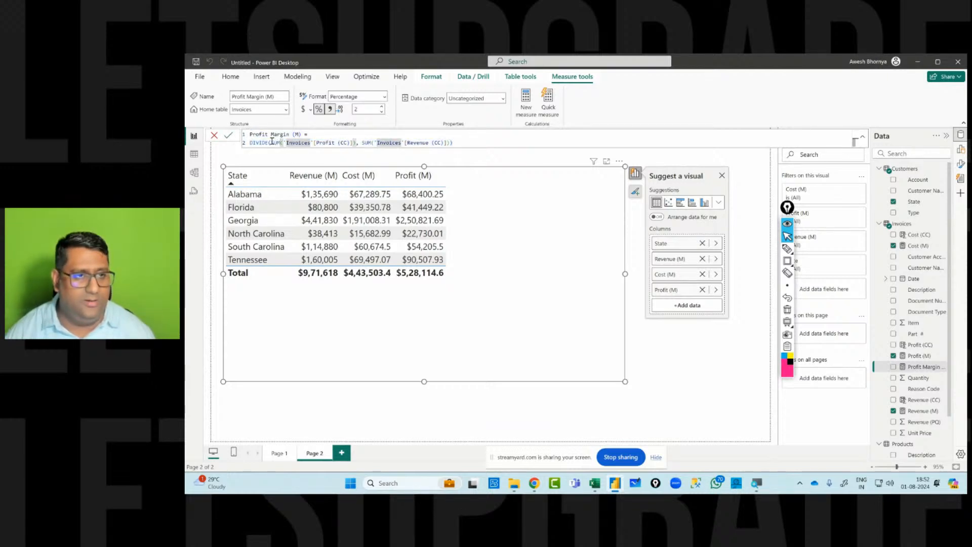
pyautogui.moveTo(458, 144); pyautogui.dragTo(249, 143)
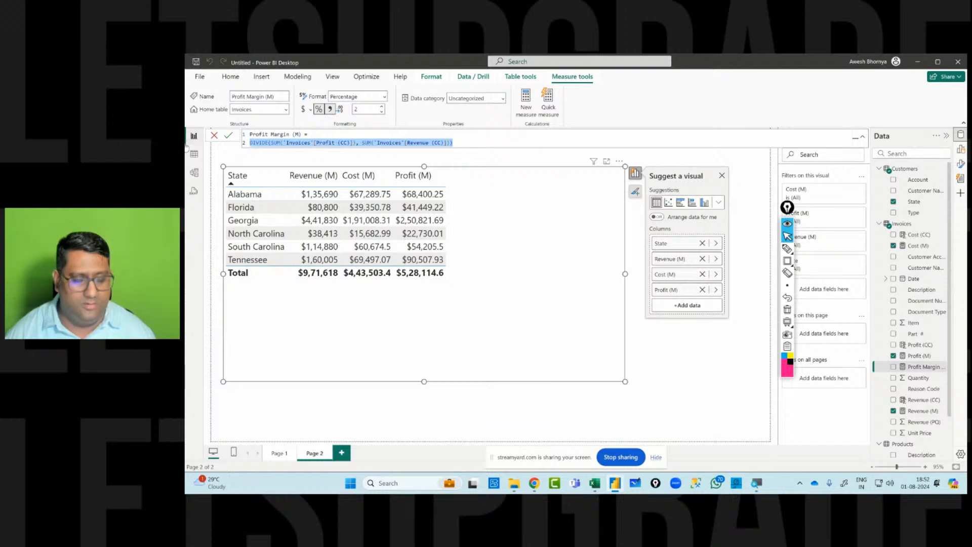
pyautogui.press('BackSpace')
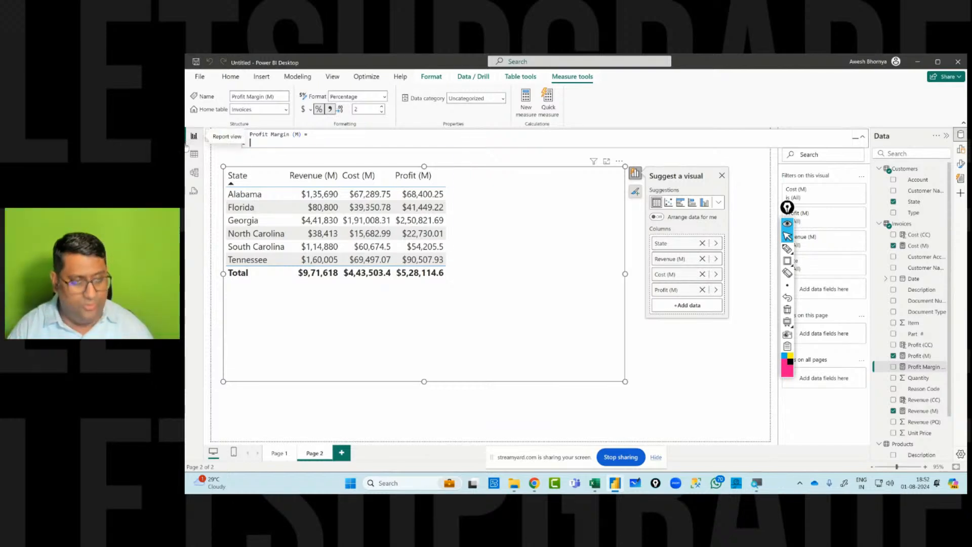
pyautogui.write('re')
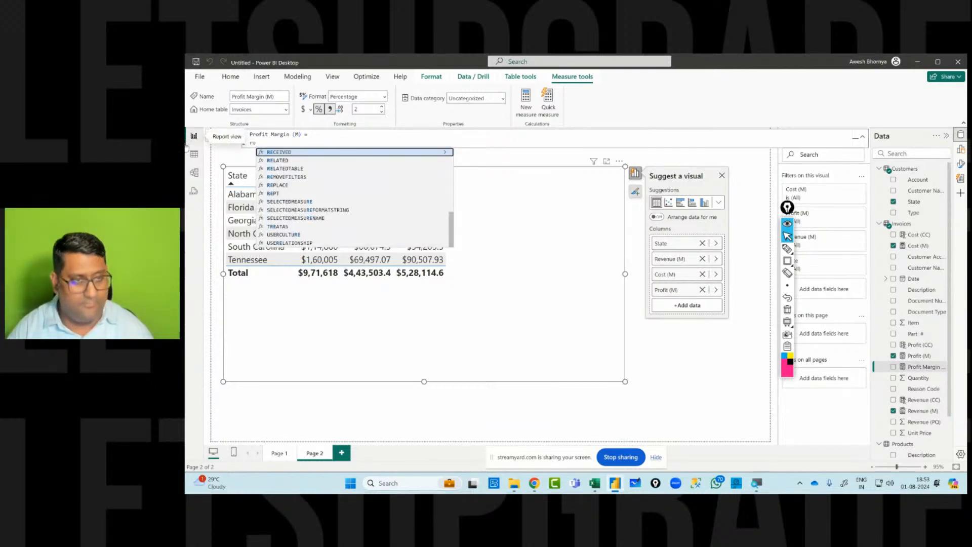
pyautogui.write('ve')
pyautogui.press('BackSpace')
pyautogui.press('BackSpace')
pyautogui.press('BackSpace')
pyautogui.press('BackSpace')
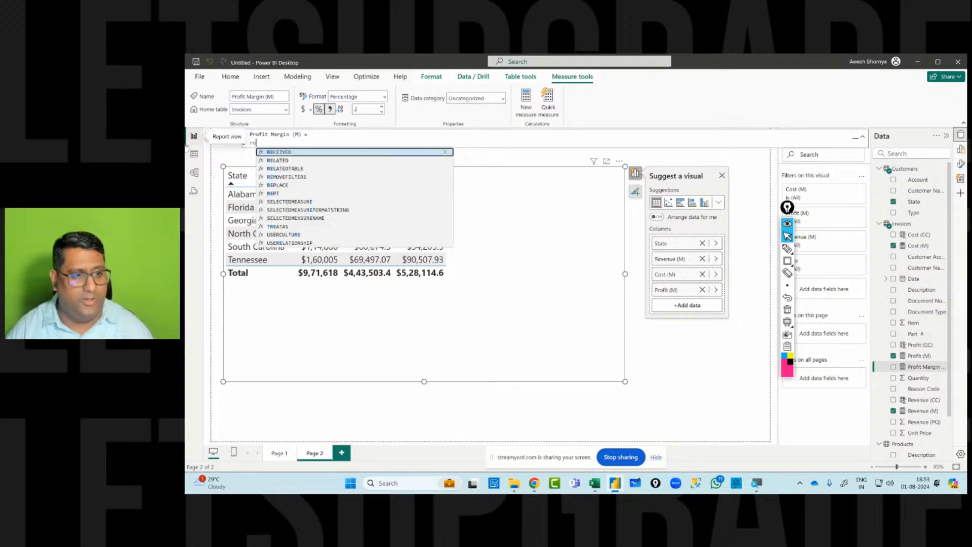
pyautogui.write('pro')
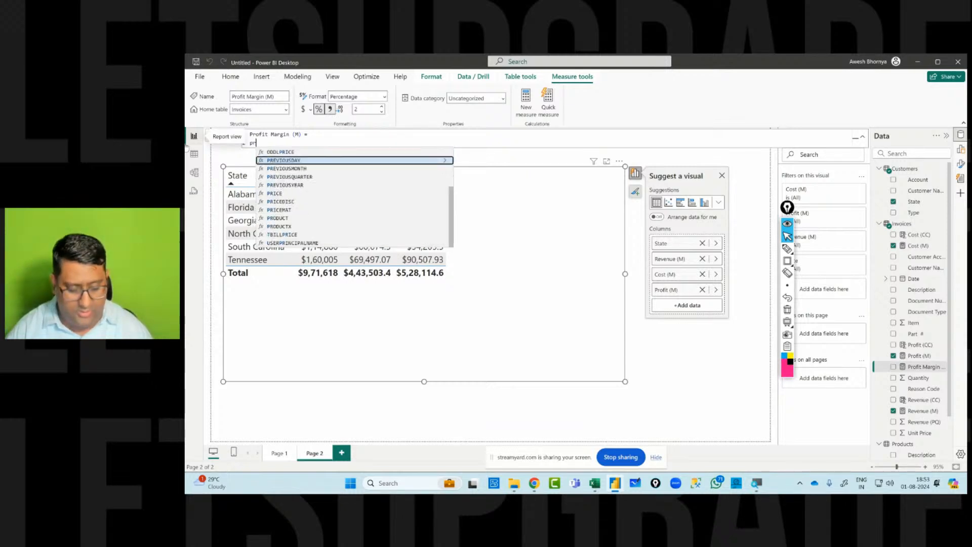
pyautogui.press('Up')
pyautogui.press('Up')
pyautogui.press('Up')
pyautogui.press('Up')
pyautogui.press('Up')
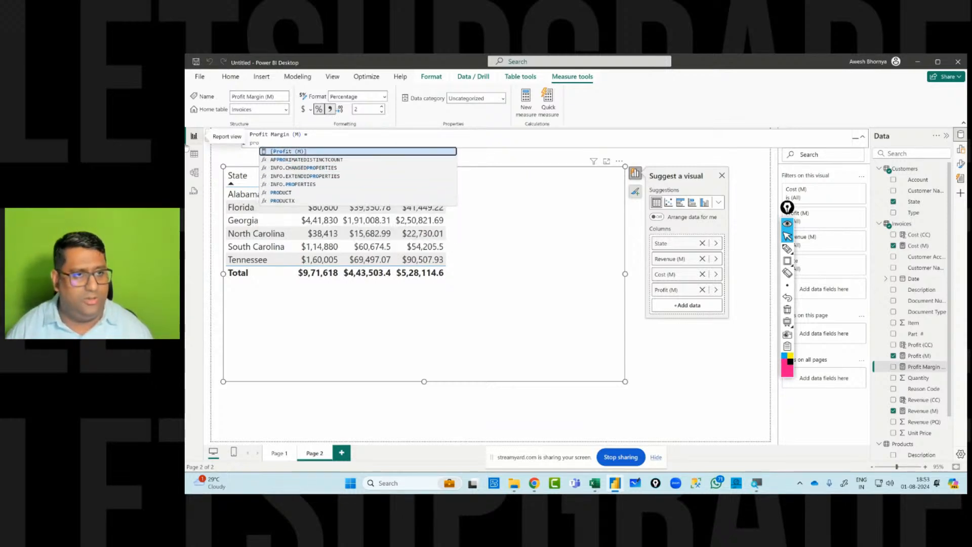
pyautogui.press('Tab')
pyautogui.write('/ ')
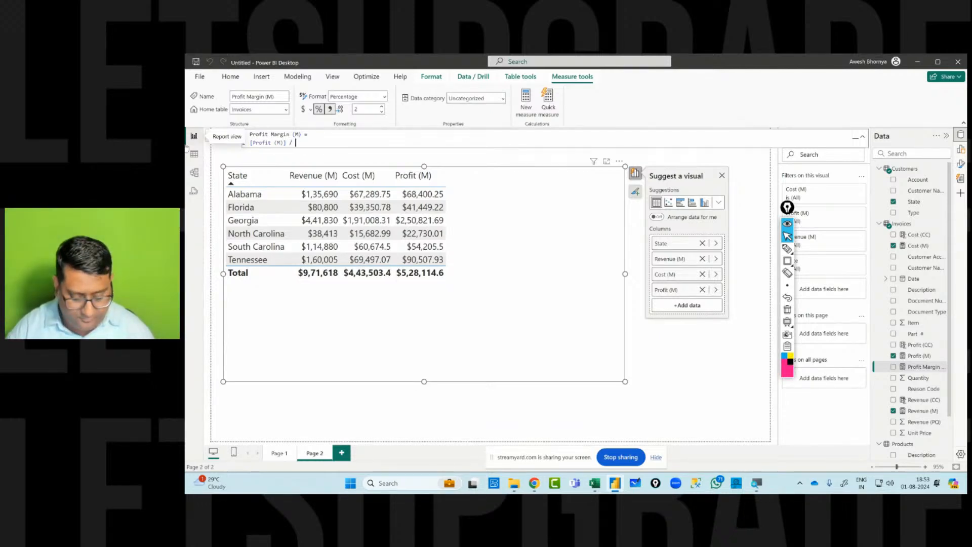
pyautogui.write('[Revenue (M)]')
pyautogui.press('Tab')
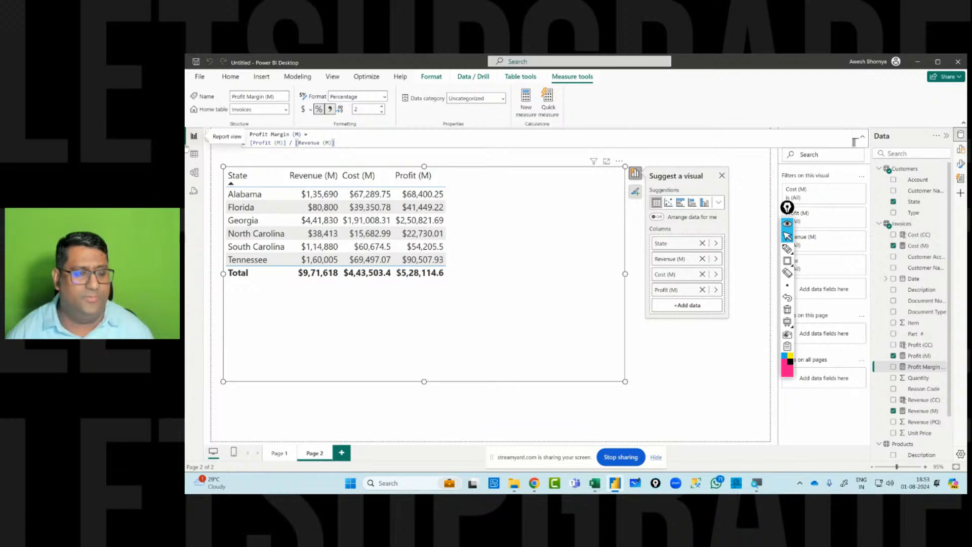
# - Try to wrap the measure's division in DIVIDE, as DIVIDE([Profit (M)] / [Revenue (M)]), on the same line as its name
pyautogui.click(380, 133)
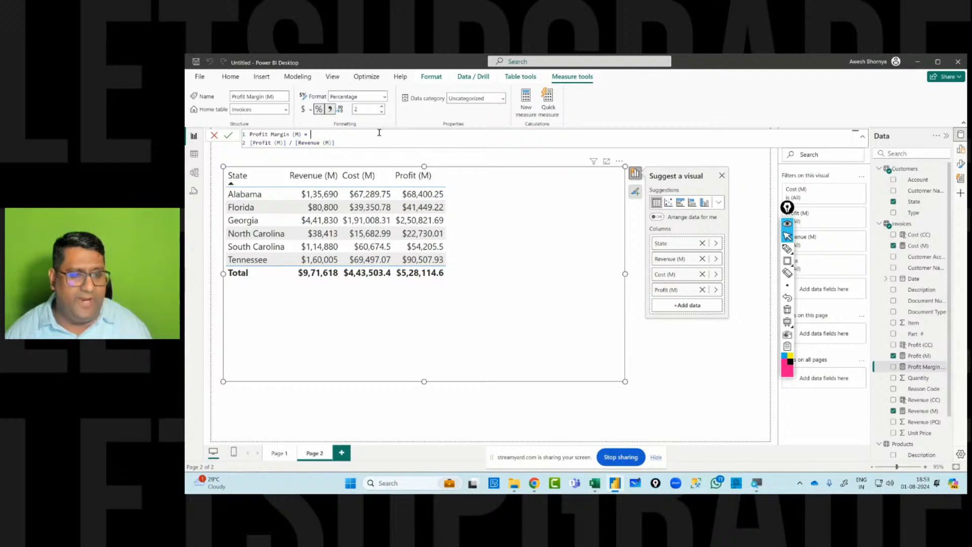
pyautogui.write('DIVIDE(')
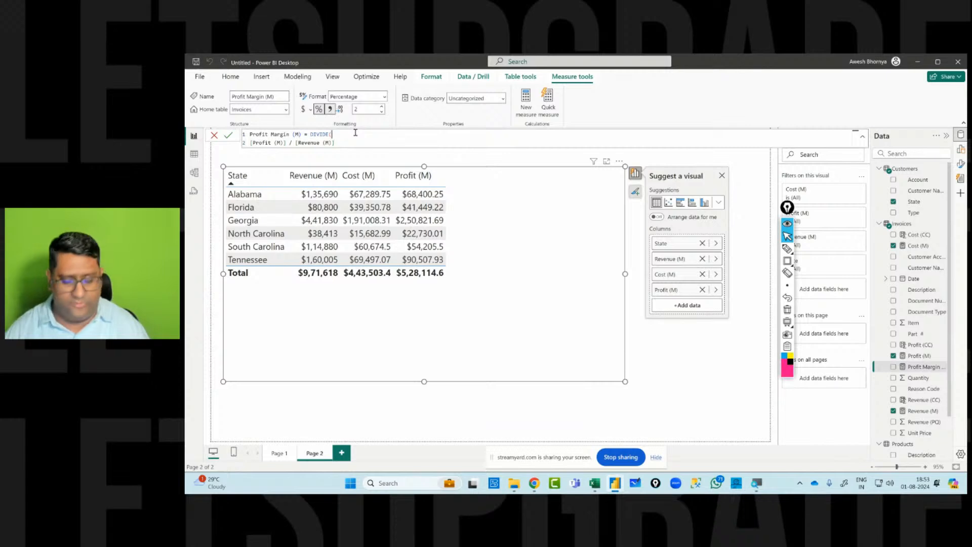
pyautogui.press('Delete')
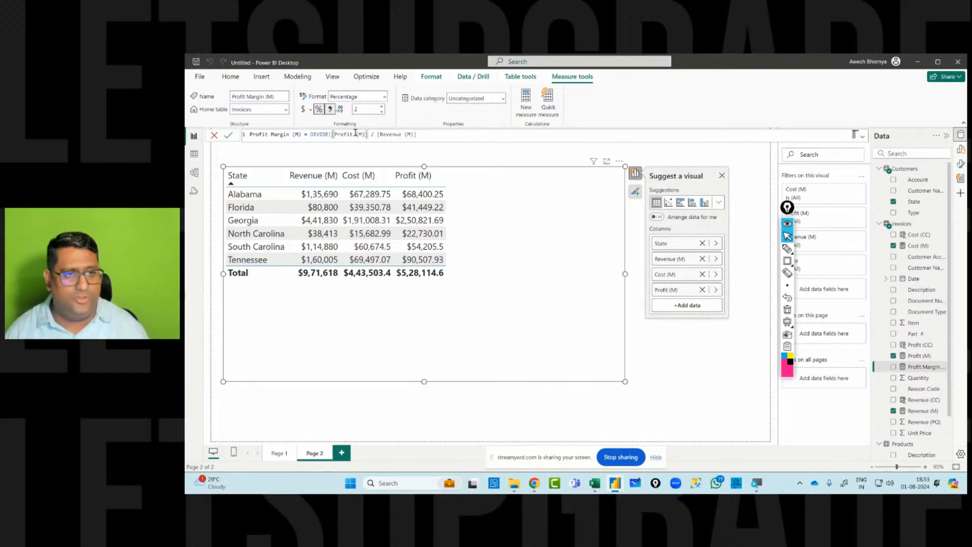
pyautogui.press('BackSpace')
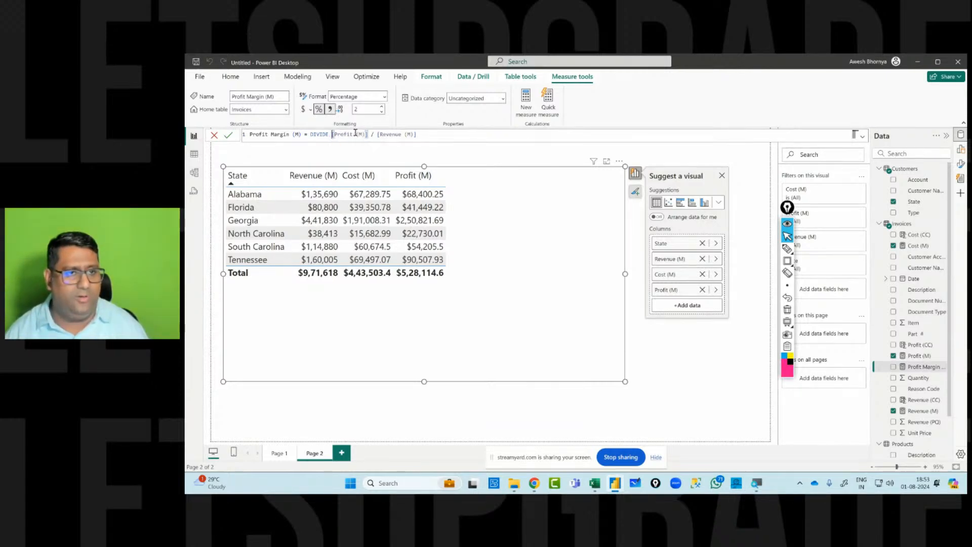
pyautogui.write('(')
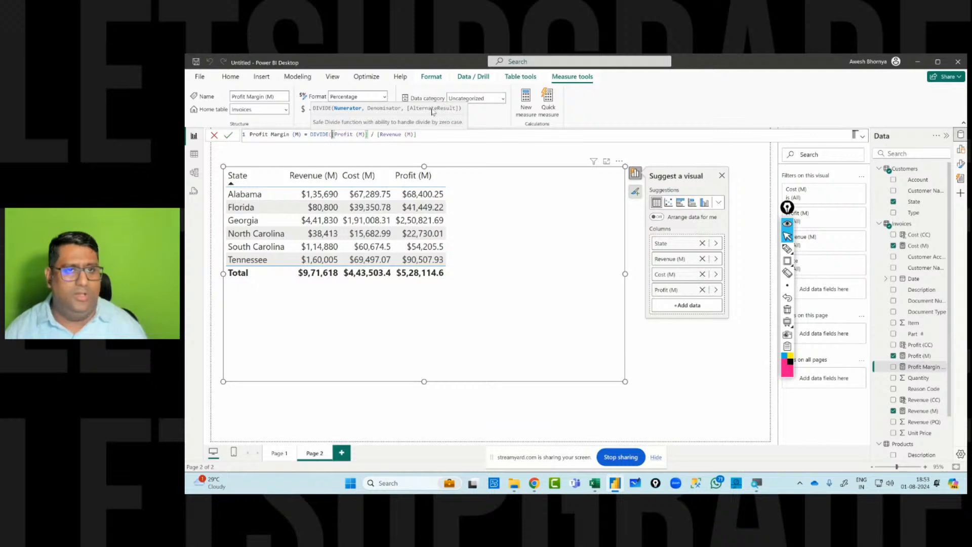
pyautogui.click(431, 137)
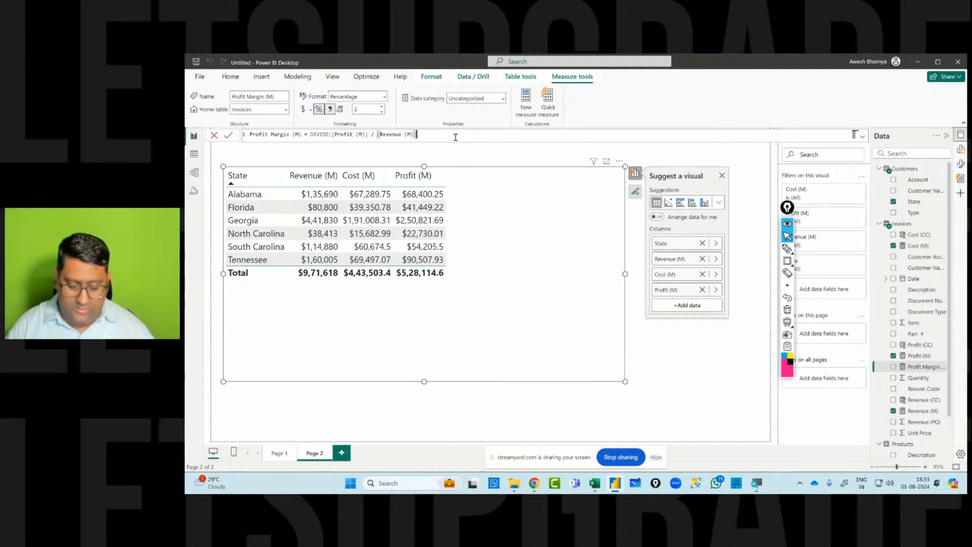
pyautogui.write(')')
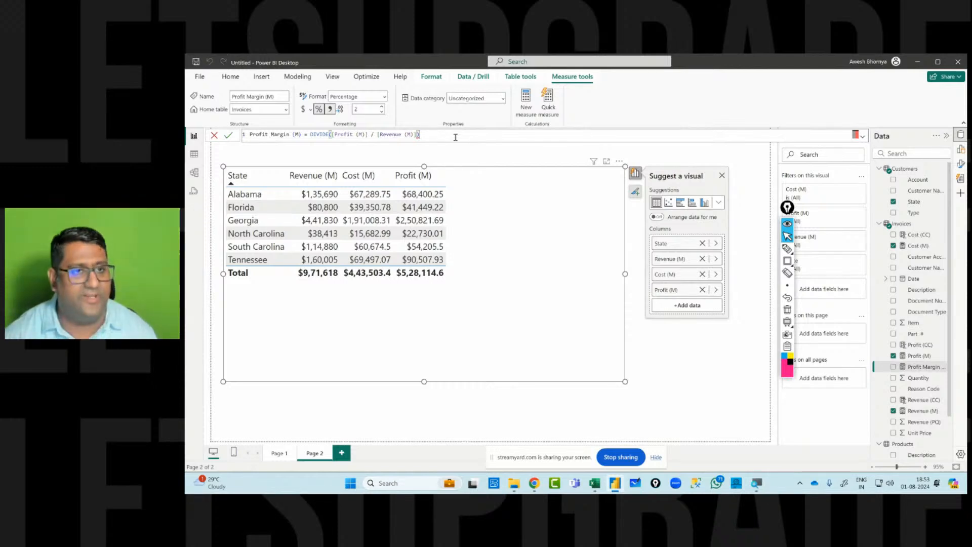
pyautogui.press('Return')
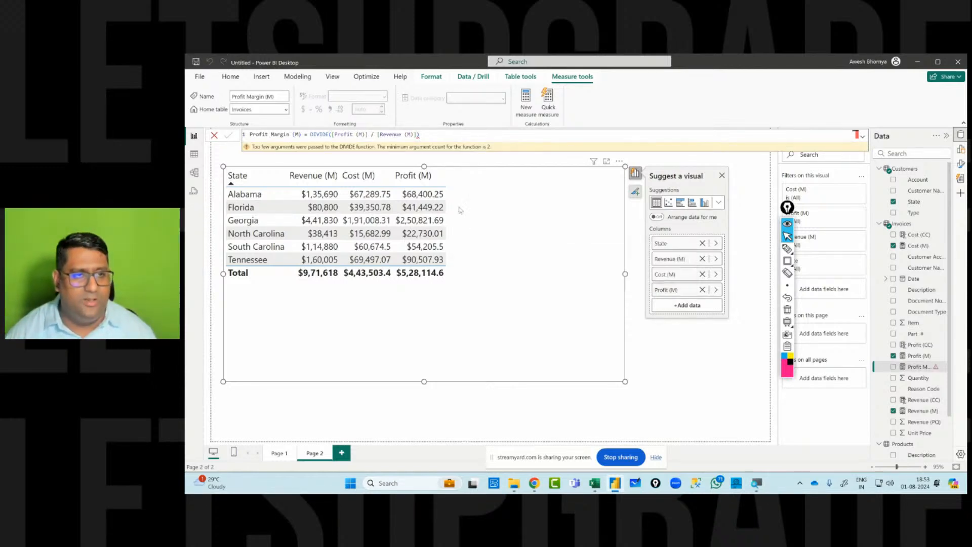
# - Rewrite the DIVIDE arguments so the formula reads Profit Margin (M) = DIVIDE([Profit (M)],[Revenue (M)])
pyautogui.click(432, 136)
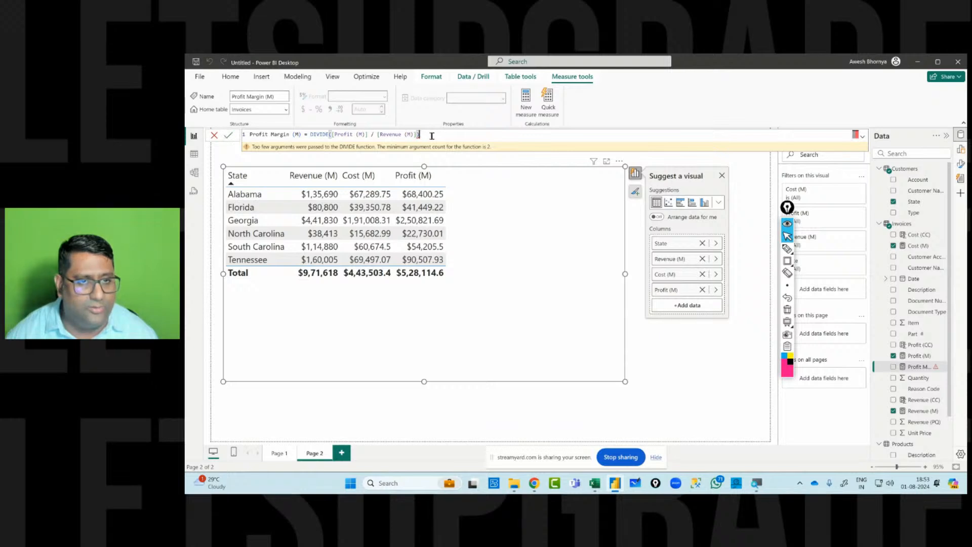
pyautogui.press('BackSpace')
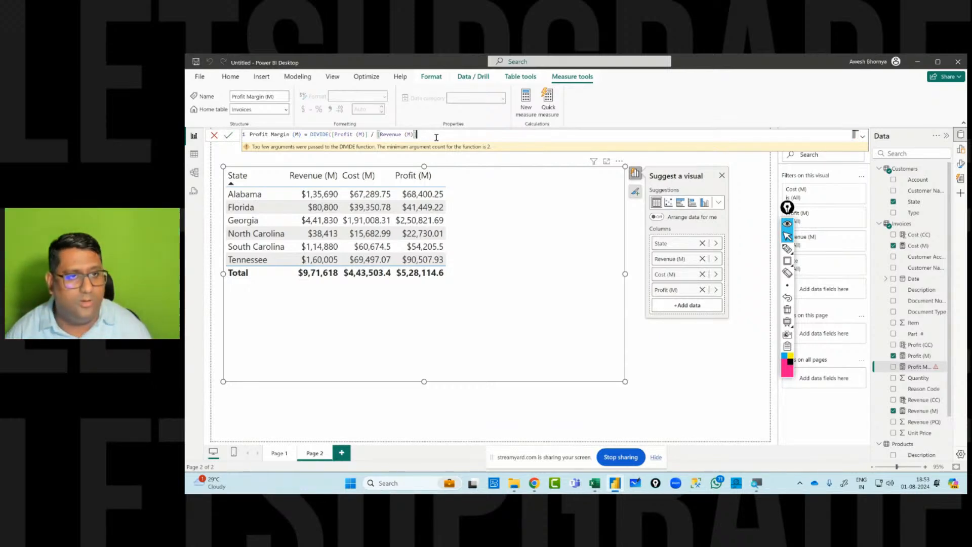
pyautogui.press('BackSpace')
pyautogui.press('BackSpace')
pyautogui.press('BackSpace')
pyautogui.press('BackSpace')
pyautogui.press('BackSpace')
pyautogui.press('BackSpace')
pyautogui.press('BackSpace')
pyautogui.press('BackSpace')
pyautogui.press('BackSpace')
pyautogui.press('BackSpace')
pyautogui.press('BackSpace')
pyautogui.press('BackSpace')
pyautogui.press('BackSpace')
pyautogui.press('BackSpace')
pyautogui.press('BackSpace')
pyautogui.press('BackSpace')
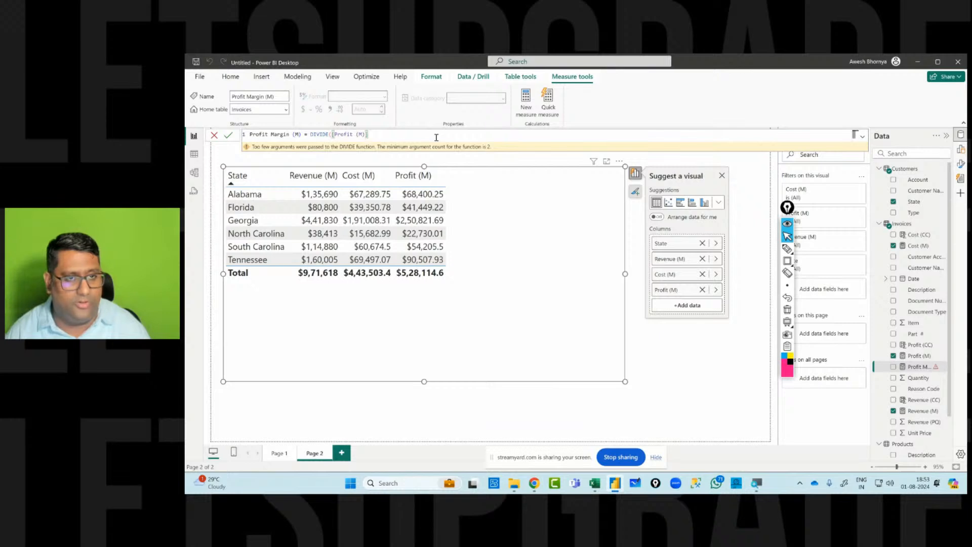
pyautogui.press('BackSpace')
pyautogui.press('BackSpace')
pyautogui.press('BackSpace')
pyautogui.press('BackSpace')
pyautogui.press('BackSpace')
pyautogui.press('BackSpace')
pyautogui.press('BackSpace')
pyautogui.press('BackSpace')
pyautogui.press('BackSpace')
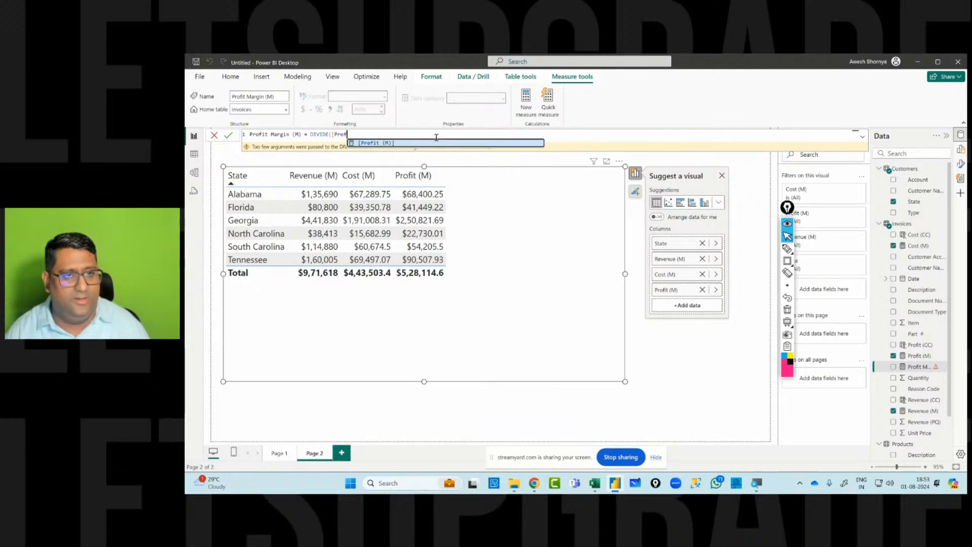
pyautogui.press('BackSpace')
pyautogui.press('BackSpace')
pyautogui.press('BackSpace')
pyautogui.press('BackSpace')
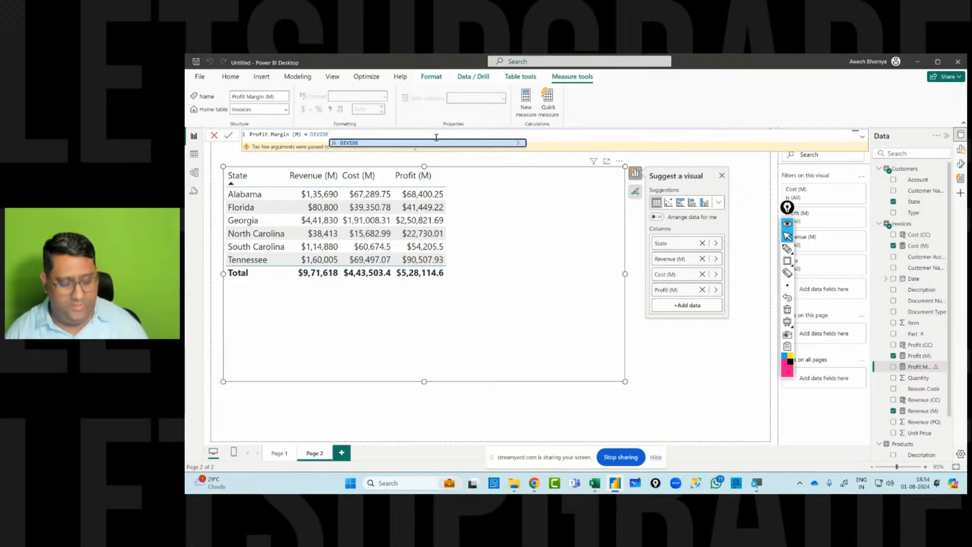
pyautogui.write('(')
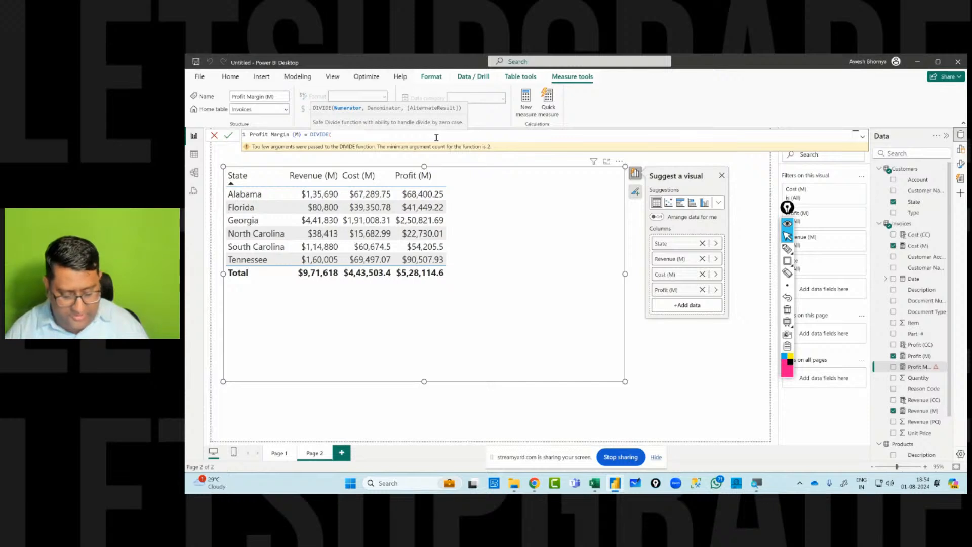
pyautogui.write('r')
pyautogui.press('BackSpace')
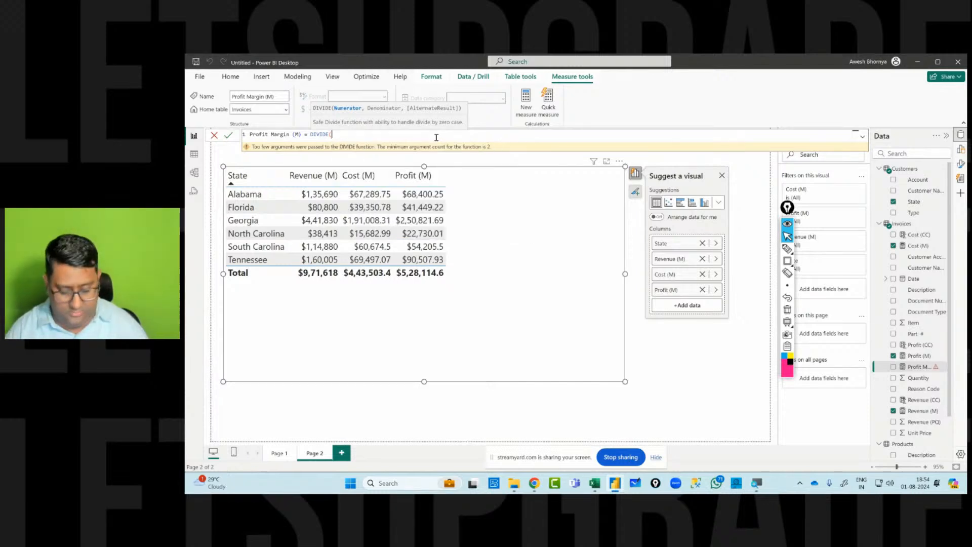
pyautogui.write('pro')
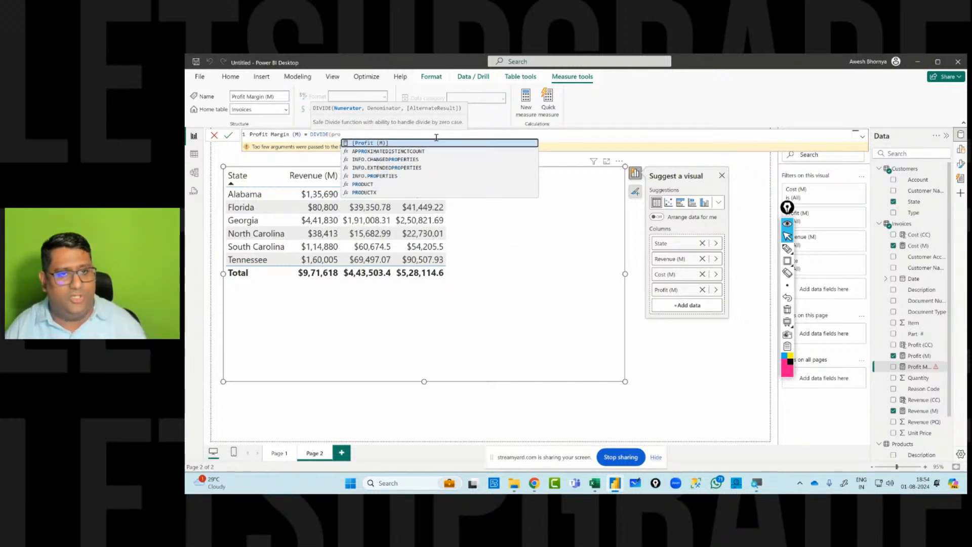
pyautogui.press('Tab')
pyautogui.write(',')
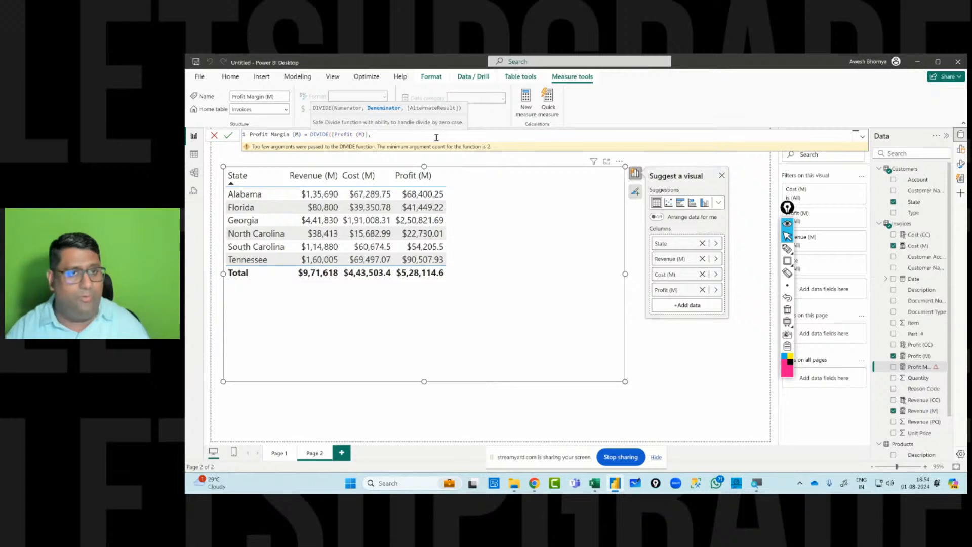
pyautogui.write('reve')
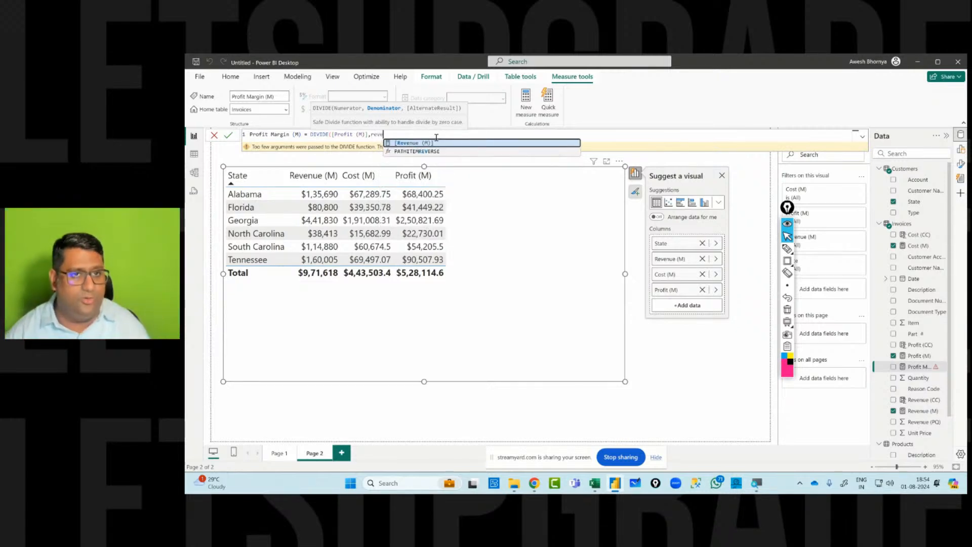
pyautogui.press('Tab')
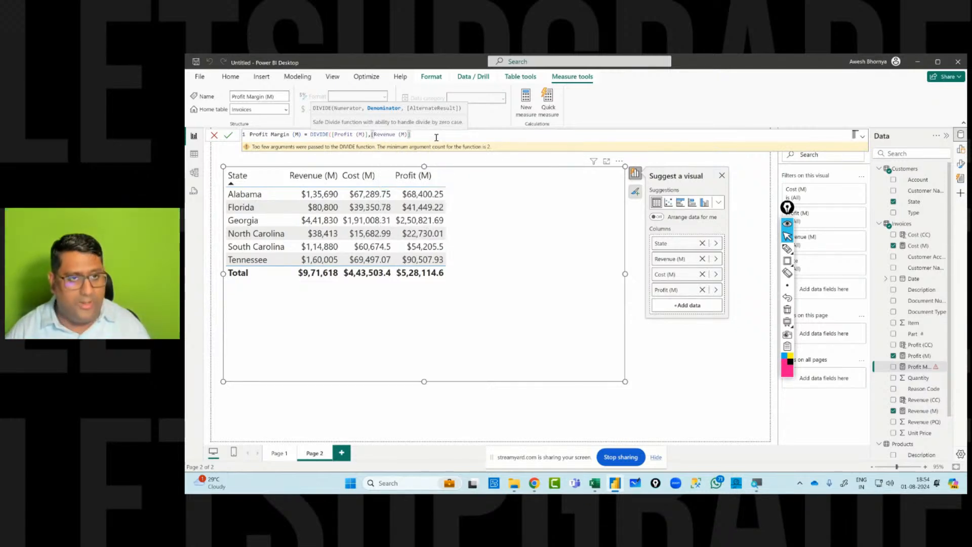
pyautogui.write(')')
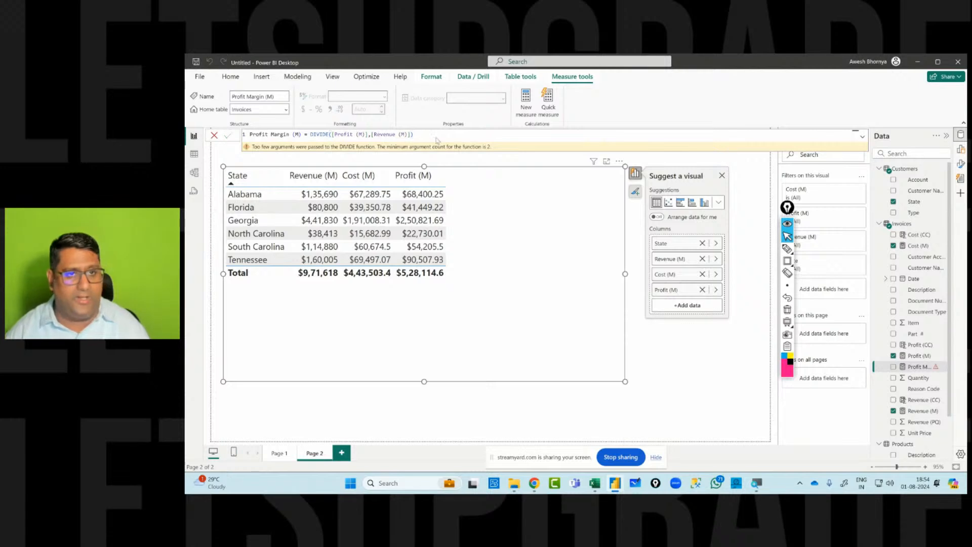
pyautogui.press('Return')
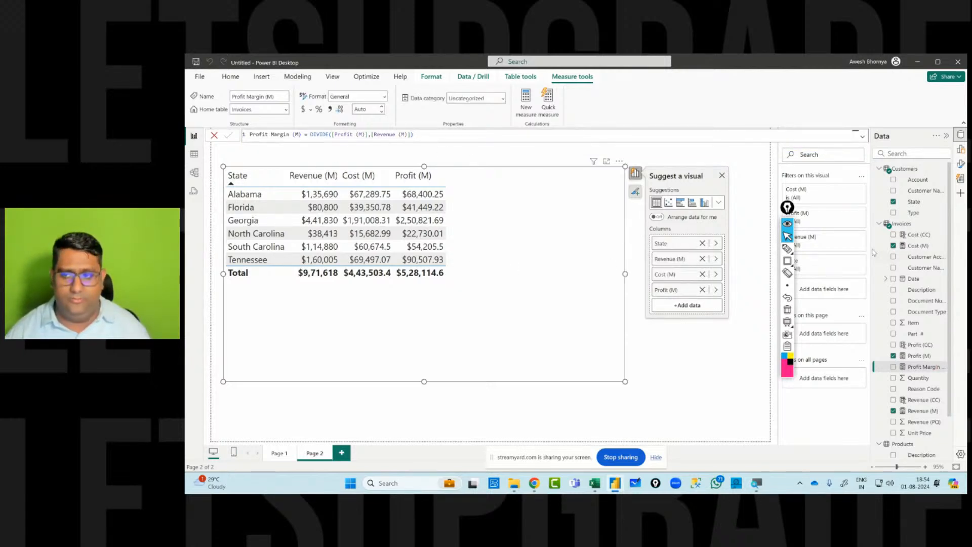
# - Add Profit Margin (M) to the State table visual and format the measure as a percentage
pyautogui.click(894, 367)
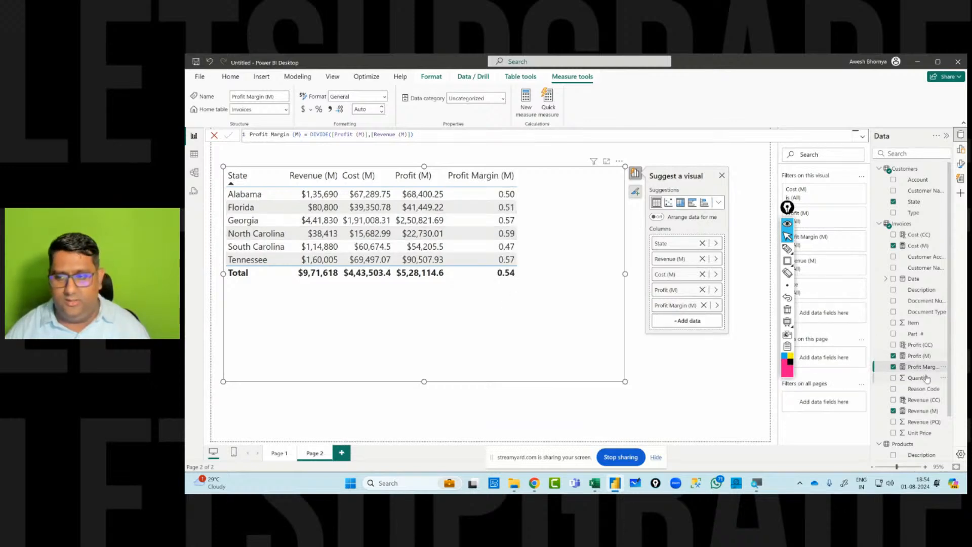
pyautogui.click(319, 109)
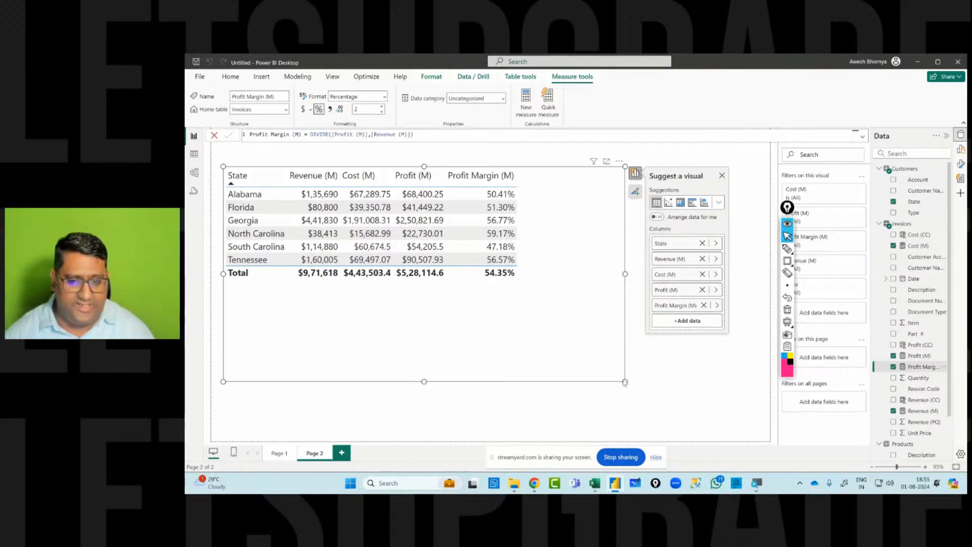
# - Shrink the State table visual's frame so it fits closely around its columns and rows
pyautogui.moveTo(626, 382); pyautogui.dragTo(535, 298)
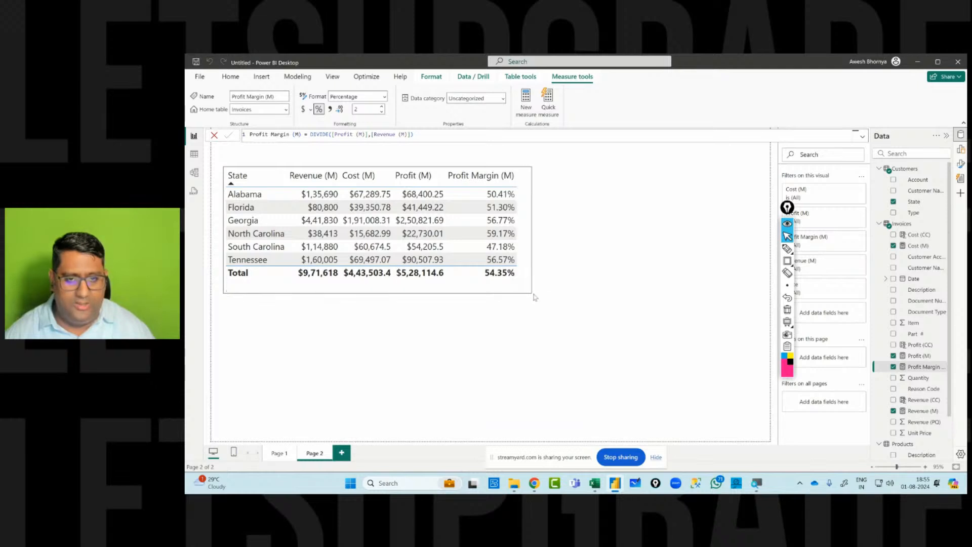
# - Delete the State table visual from Page 2
pyautogui.click(515, 289)
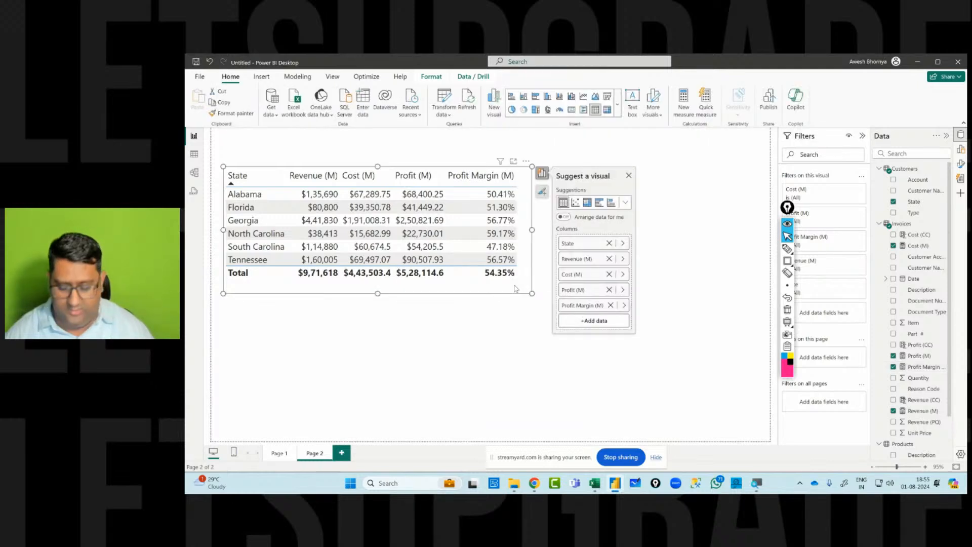
pyautogui.press('Delete')
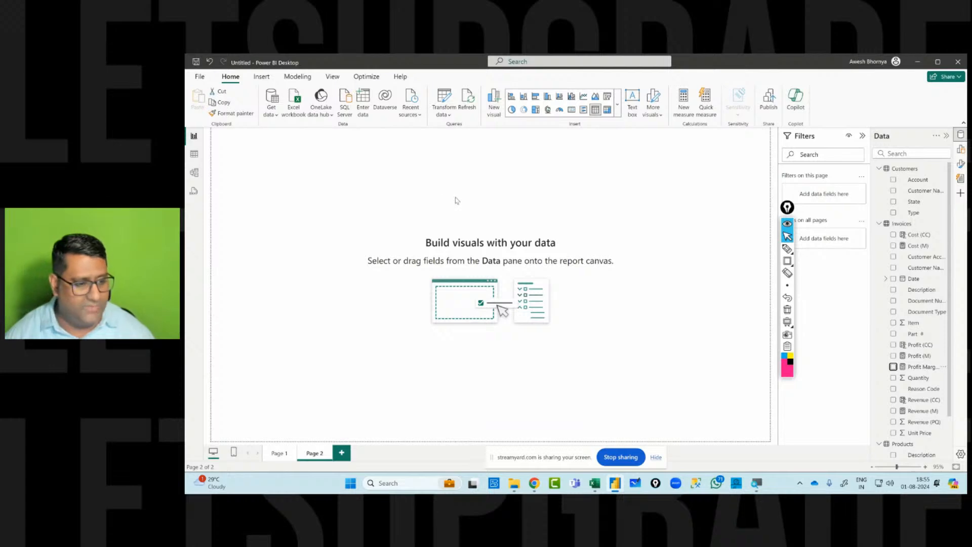
# - Insert a clustered bar chart showing Revenue (M) by State and enlarge it
pyautogui.click(618, 104)
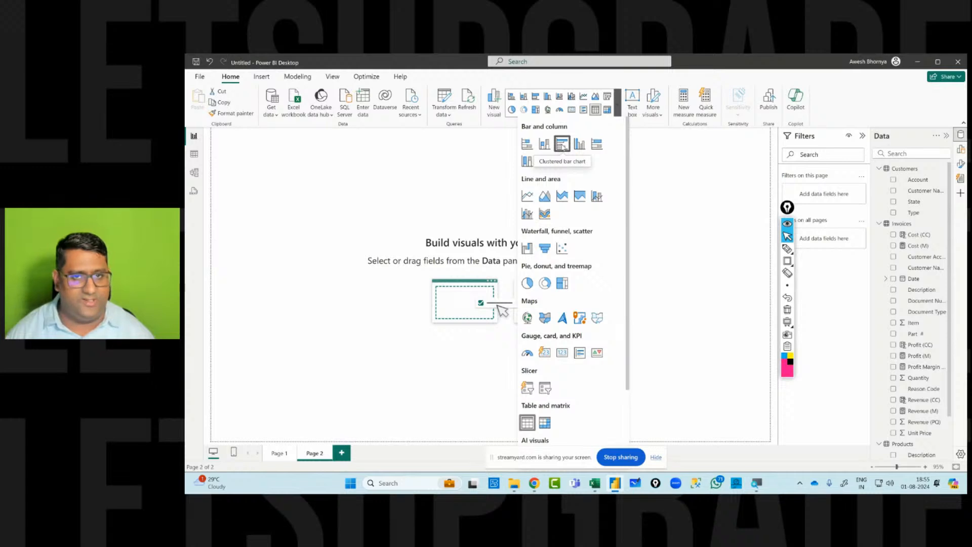
pyautogui.click(563, 144)
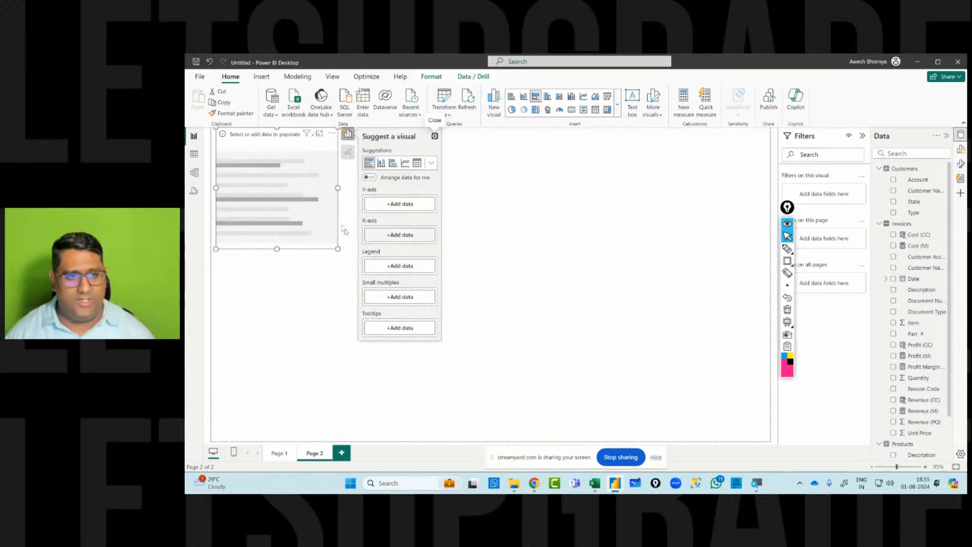
pyautogui.moveTo(332, 219); pyautogui.dragTo(342, 241)
pyautogui.scroll(-2, 910, 423)
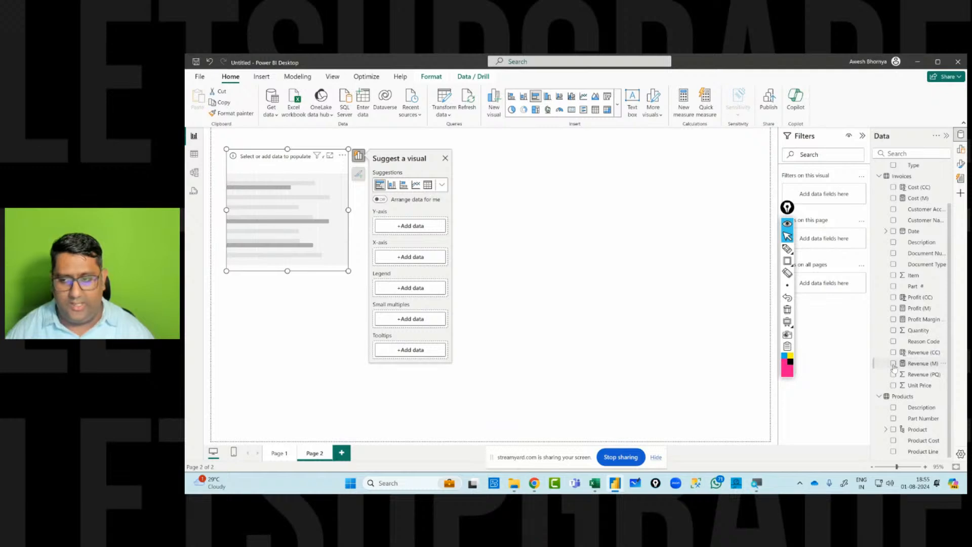
pyautogui.click(893, 364)
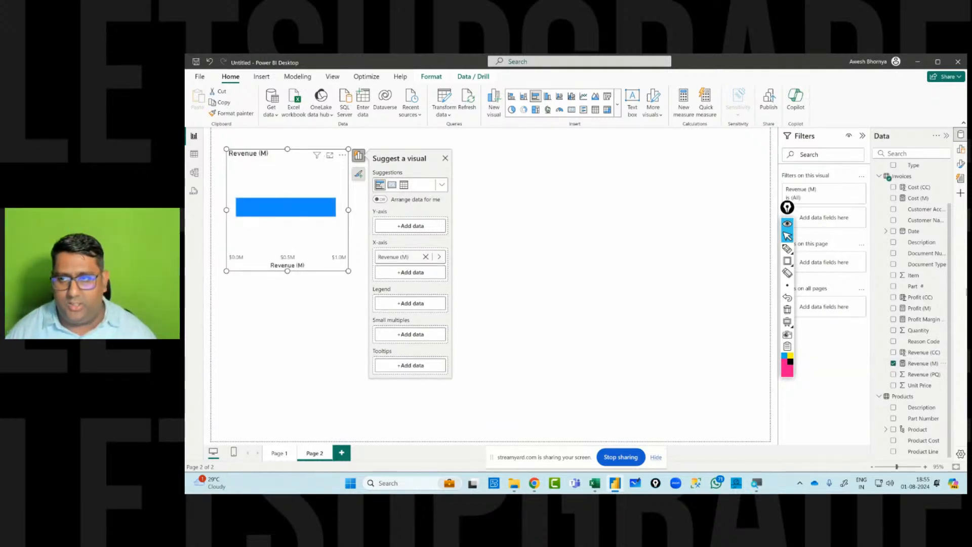
pyautogui.scroll(2, 934, 228)
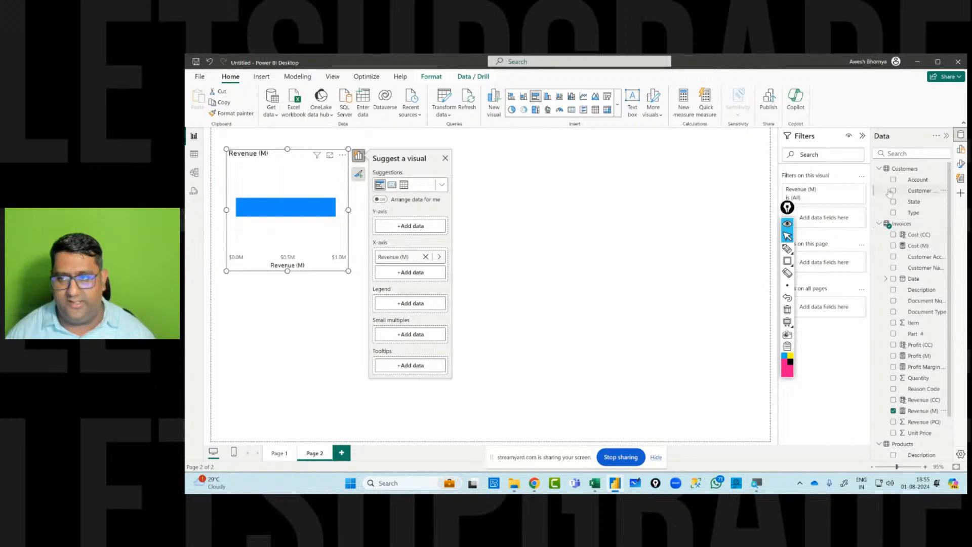
pyautogui.click(893, 202)
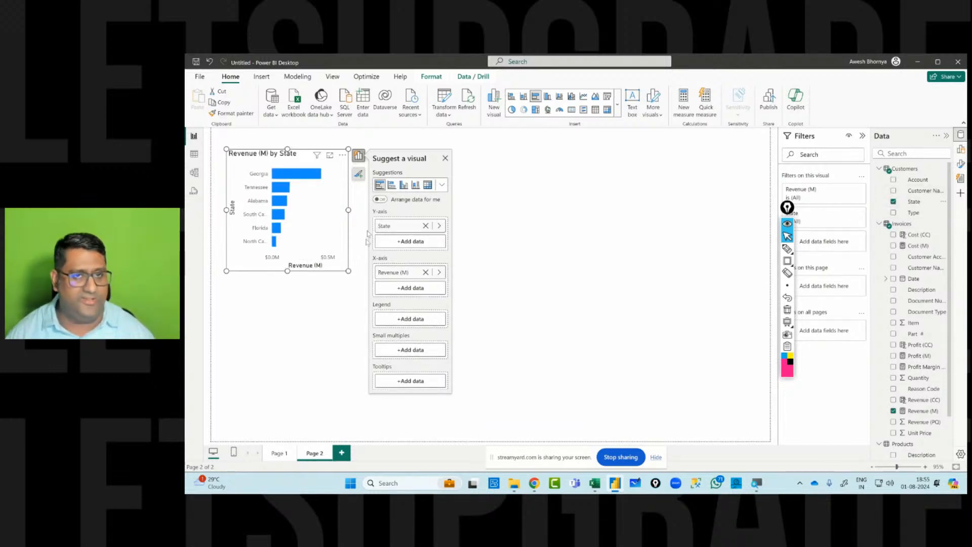
pyautogui.moveTo(350, 272); pyautogui.dragTo(441, 300)
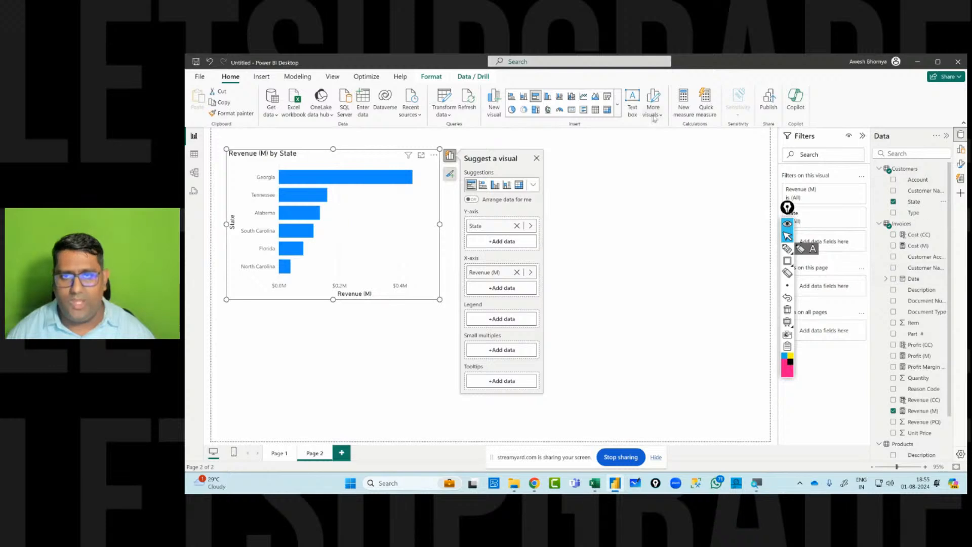
# - Split the bar chart's bars by Product Line and enlarge the visual further
pyautogui.scroll(-2, 910, 254)
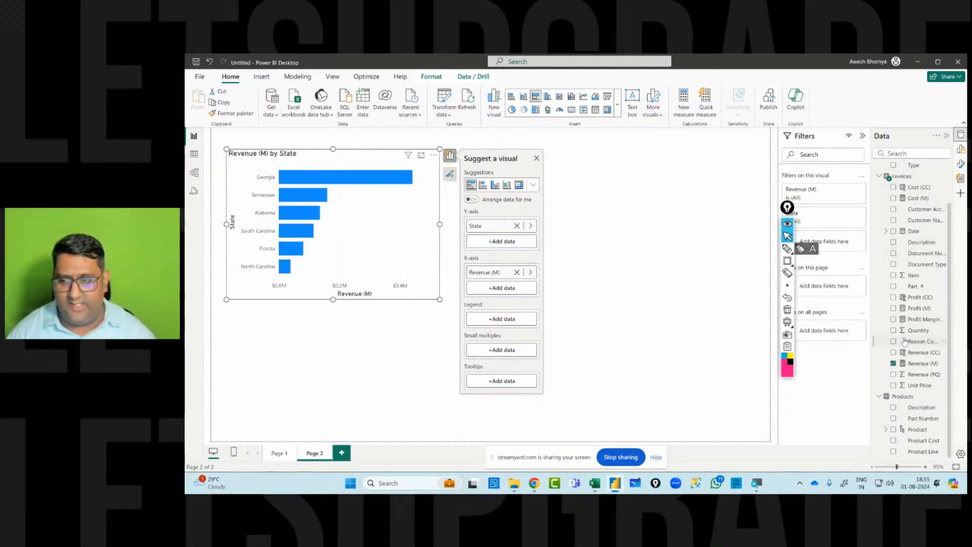
pyautogui.click(894, 453)
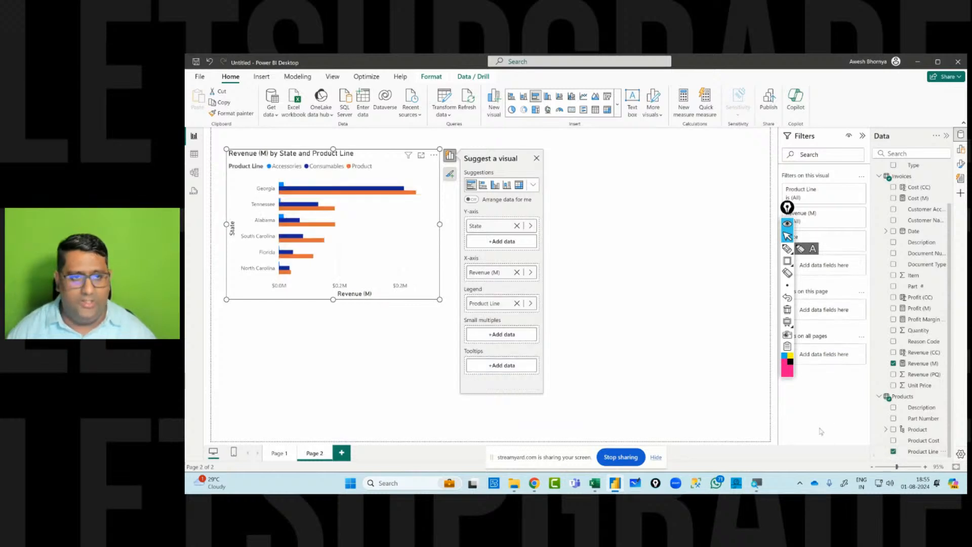
pyautogui.click(618, 105)
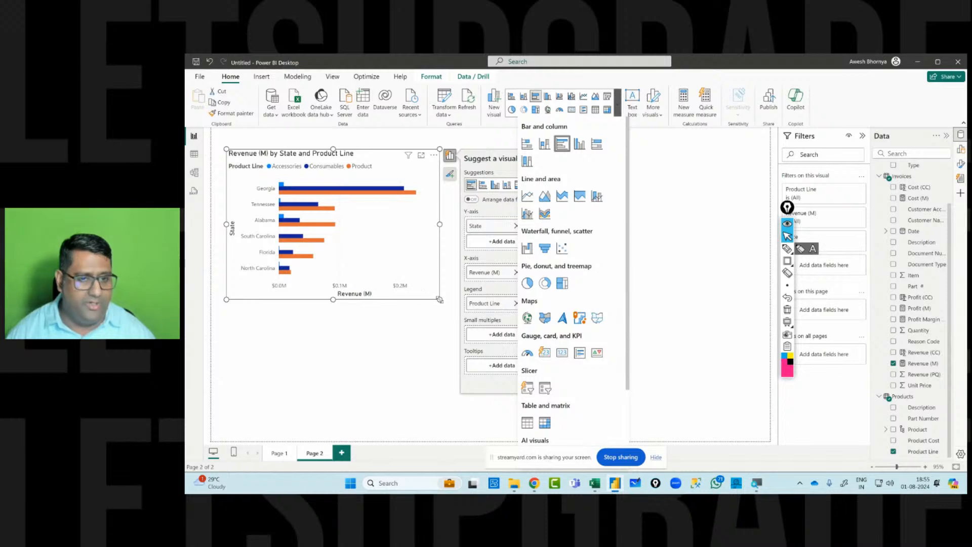
pyautogui.moveTo(439, 299); pyautogui.dragTo(465, 333)
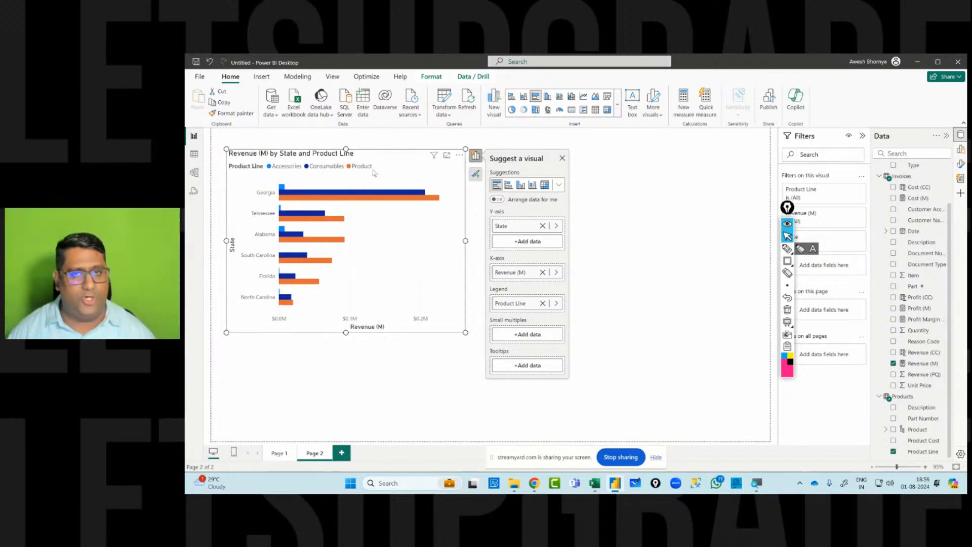
# - Switch the Revenue (M) chart to a 100% stacked bar chart, followed by a stacked bar chart
pyautogui.click(618, 102)
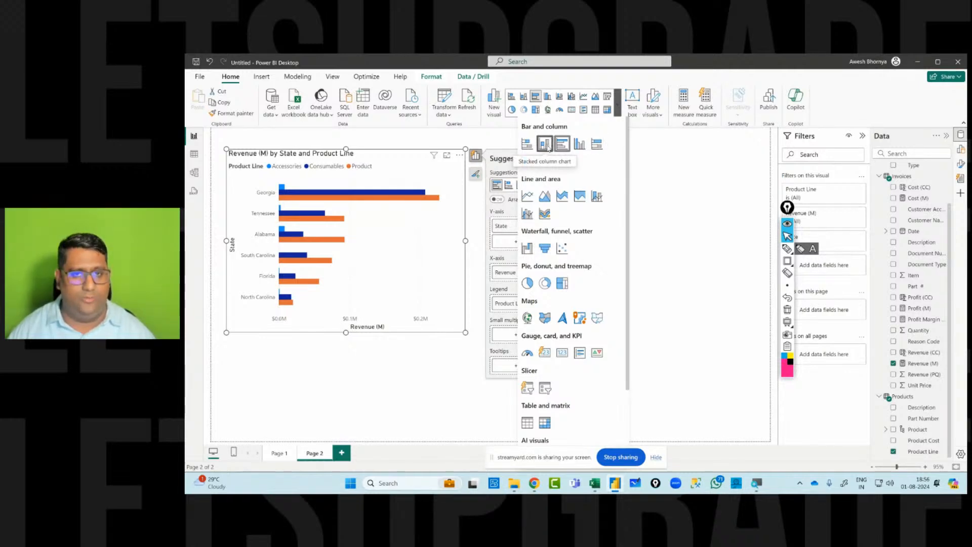
pyautogui.click(597, 144)
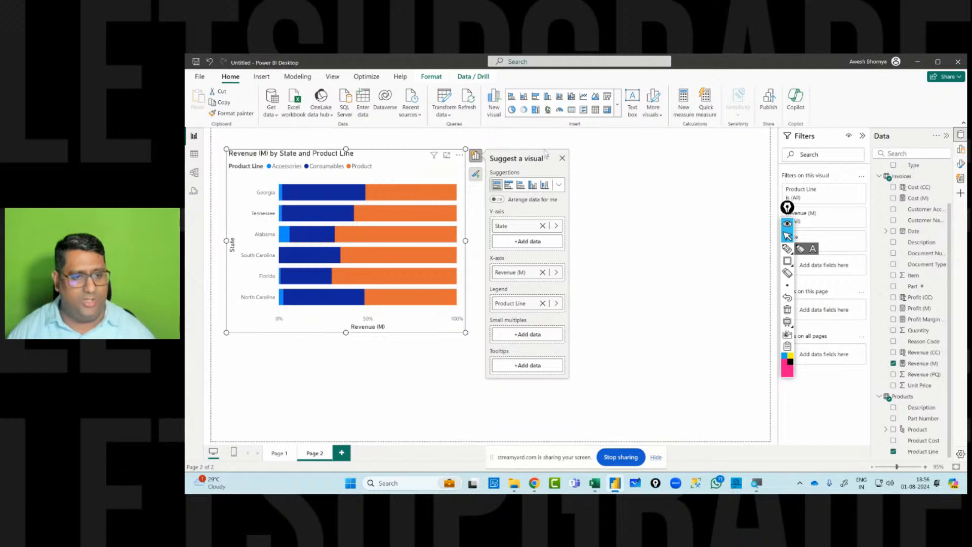
pyautogui.click(618, 103)
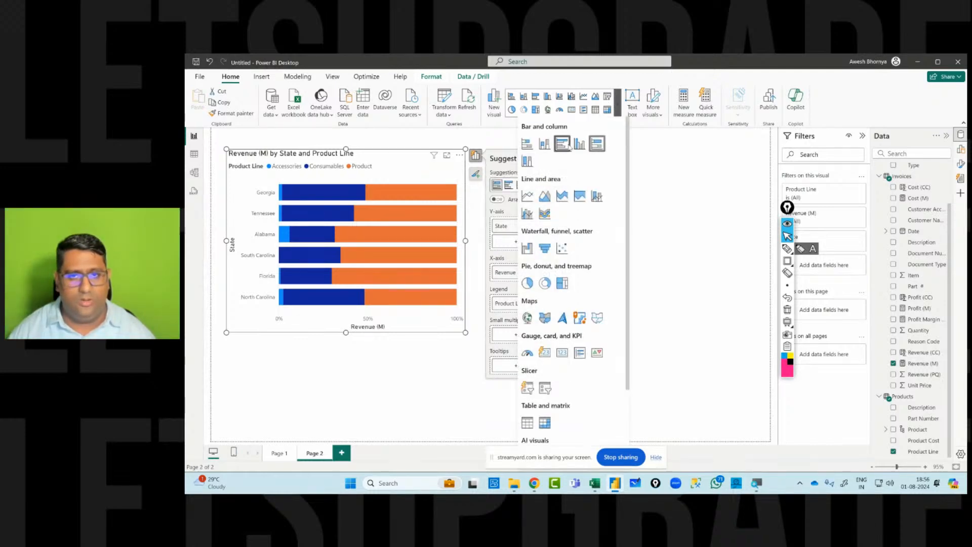
pyautogui.click(527, 144)
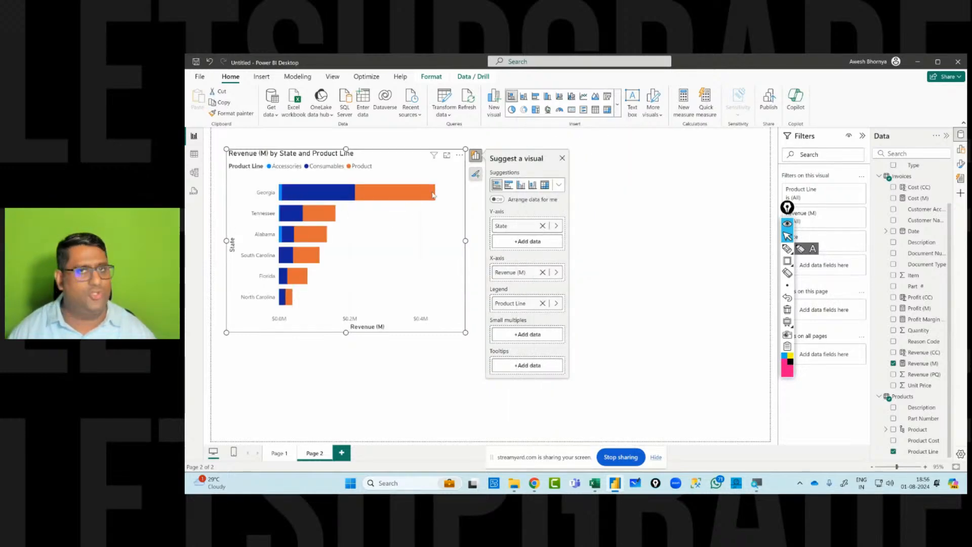
pyautogui.moveTo(372, 195)
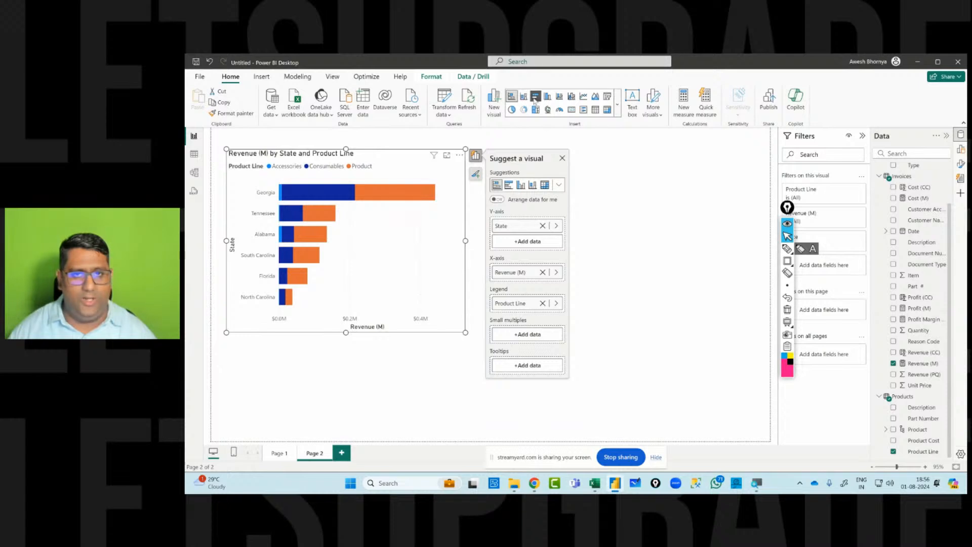
# - Change the chart back to a 100% stacked bar chart and inspect the Product Line shares for Georgia and Alabama
pyautogui.click(617, 104)
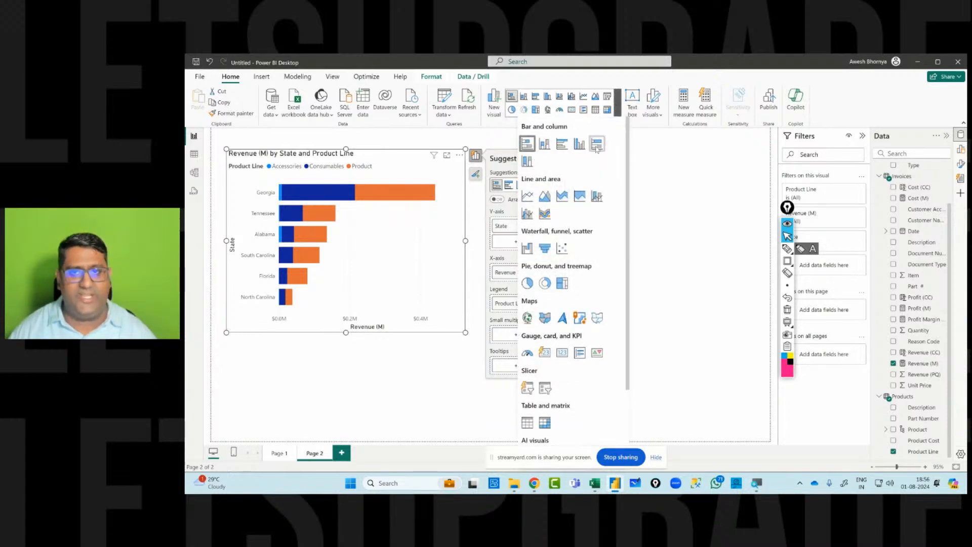
pyautogui.click(598, 144)
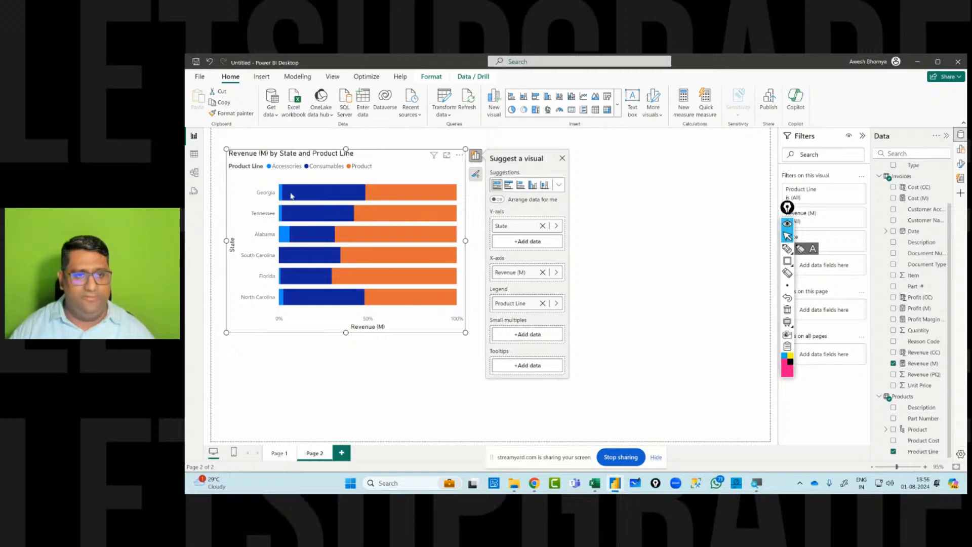
pyautogui.moveTo(292, 195)
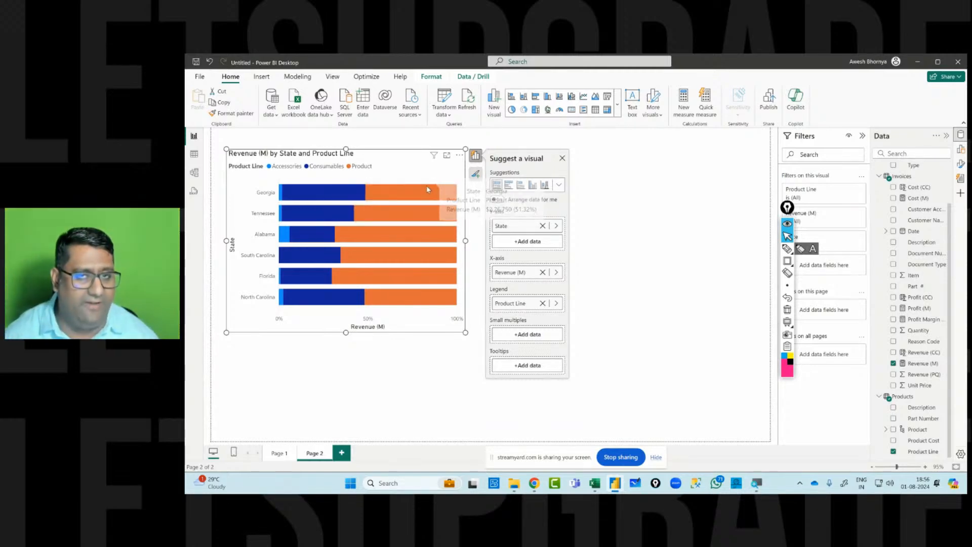
pyautogui.moveTo(439, 196)
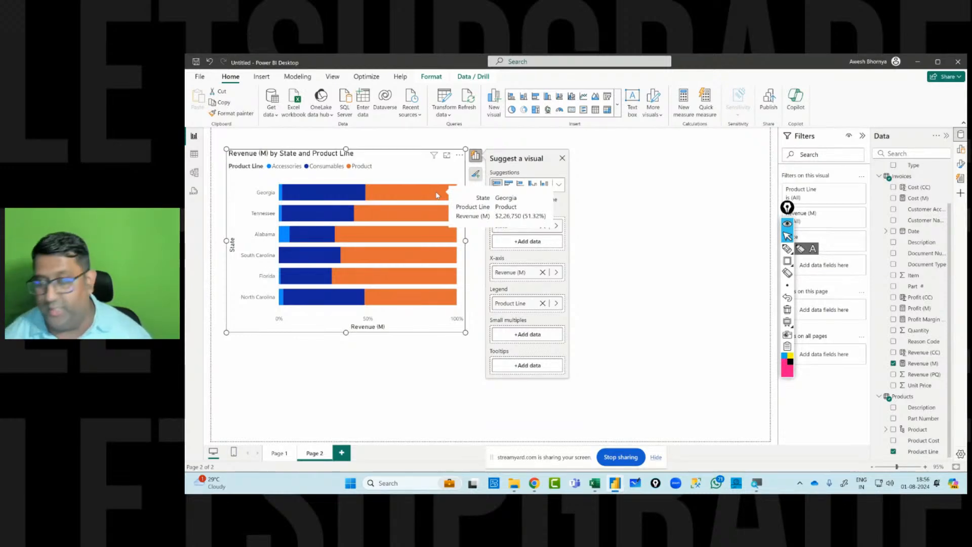
pyautogui.click(561, 159)
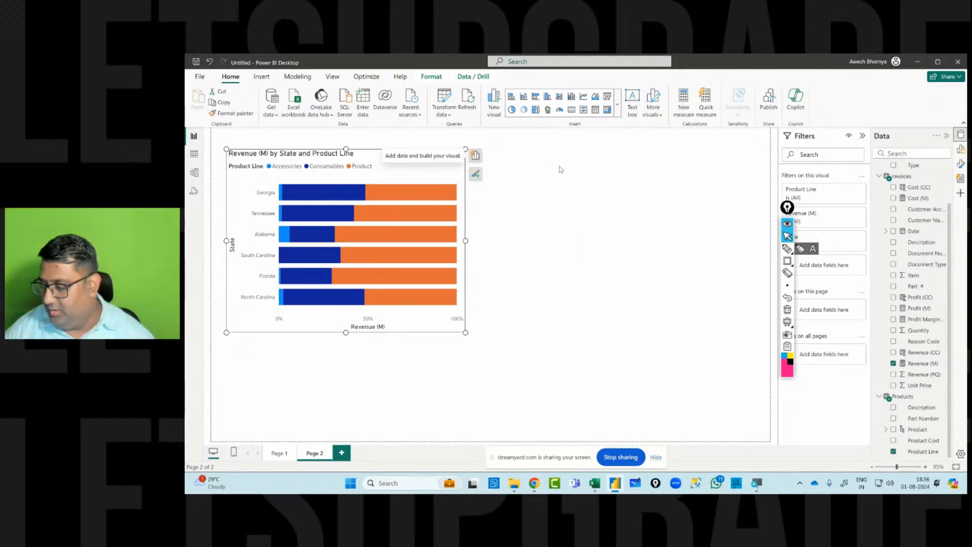
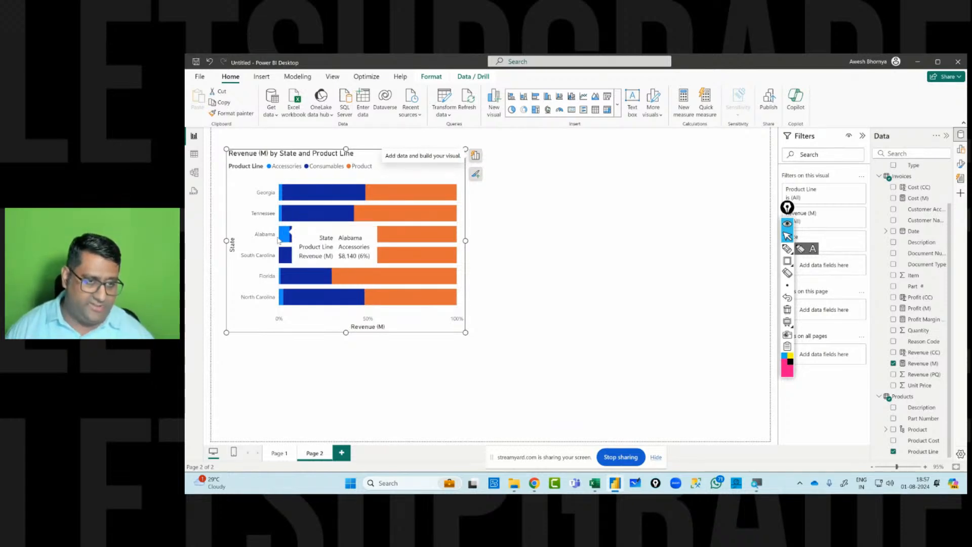
pyautogui.moveTo(286, 242)
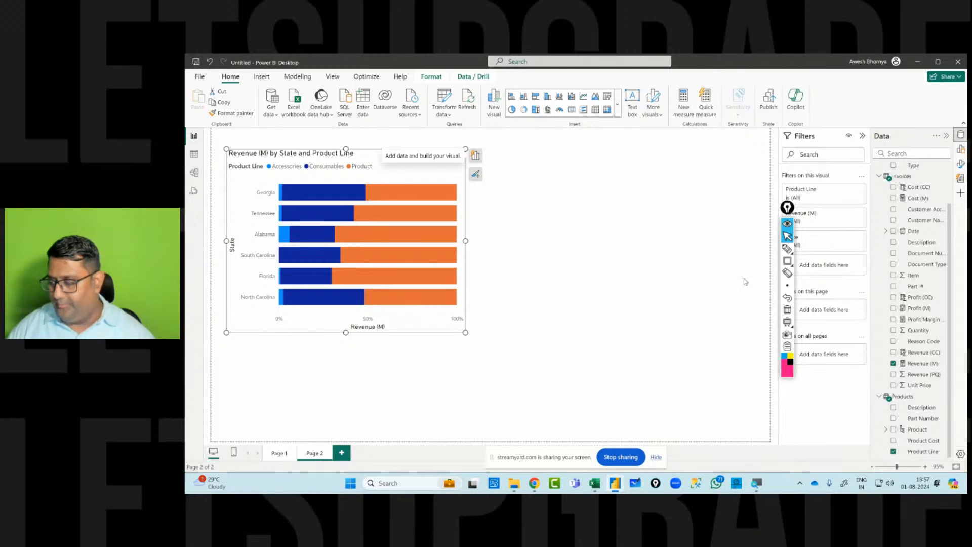
# - Delete the 100% stacked bar chart from the page
pyautogui.click(619, 107)
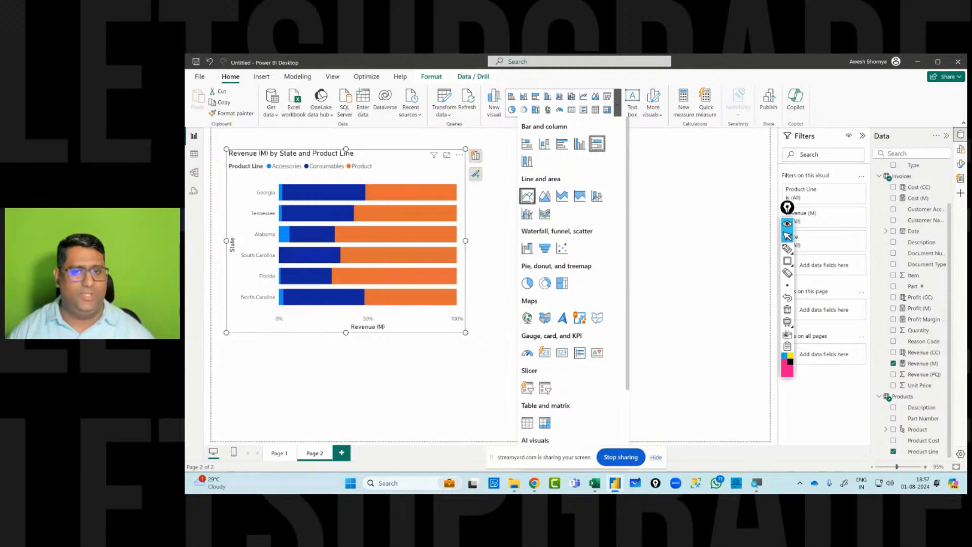
pyautogui.click(446, 335)
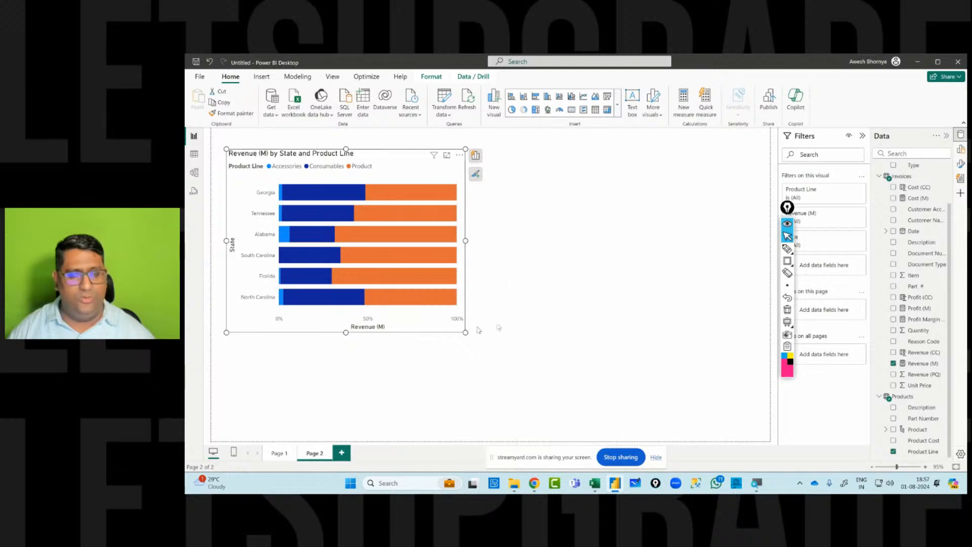
pyautogui.press('Delete')
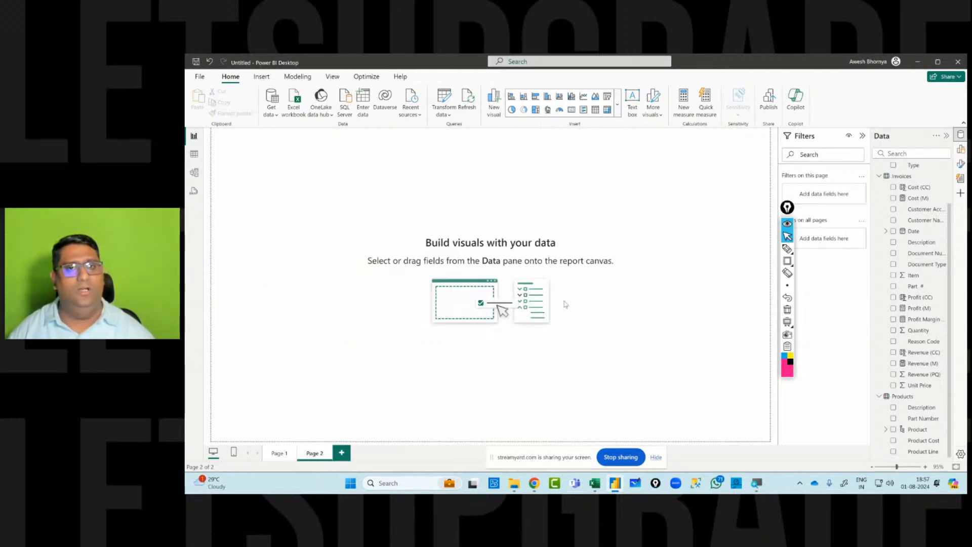
# - Create a line chart of Revenue (M) by Date and enlarge it to span most of the page's width
pyautogui.click(894, 364)
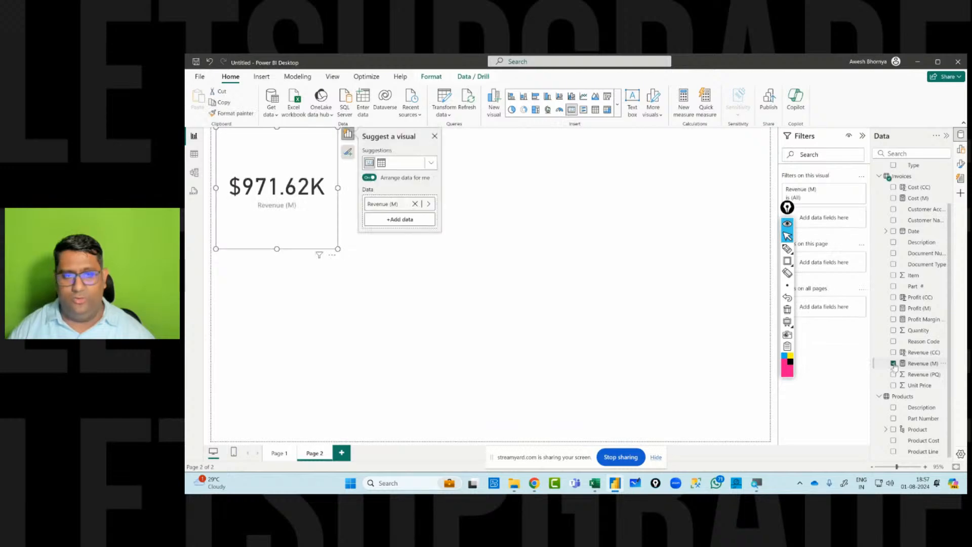
pyautogui.scroll(2, 892, 228)
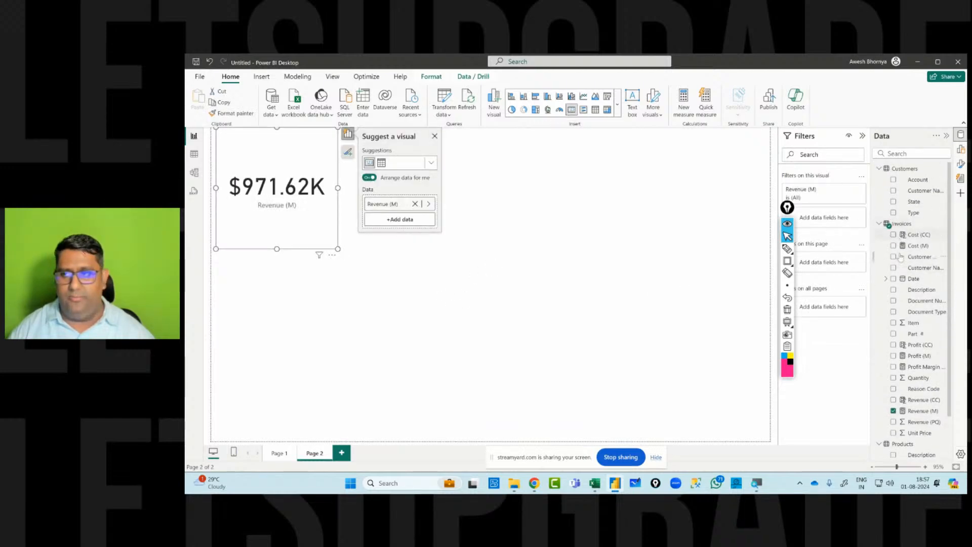
pyautogui.click(894, 279)
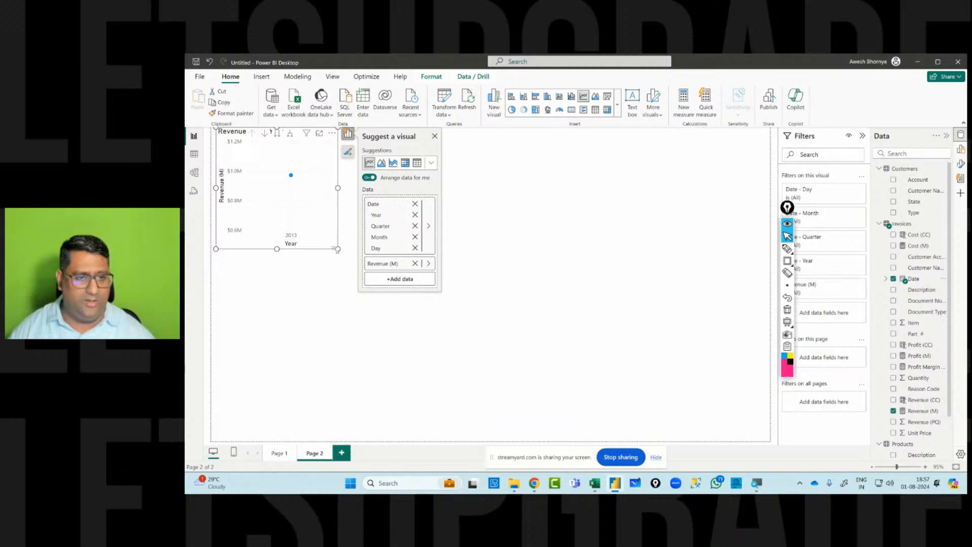
pyautogui.moveTo(338, 250); pyautogui.dragTo(543, 345)
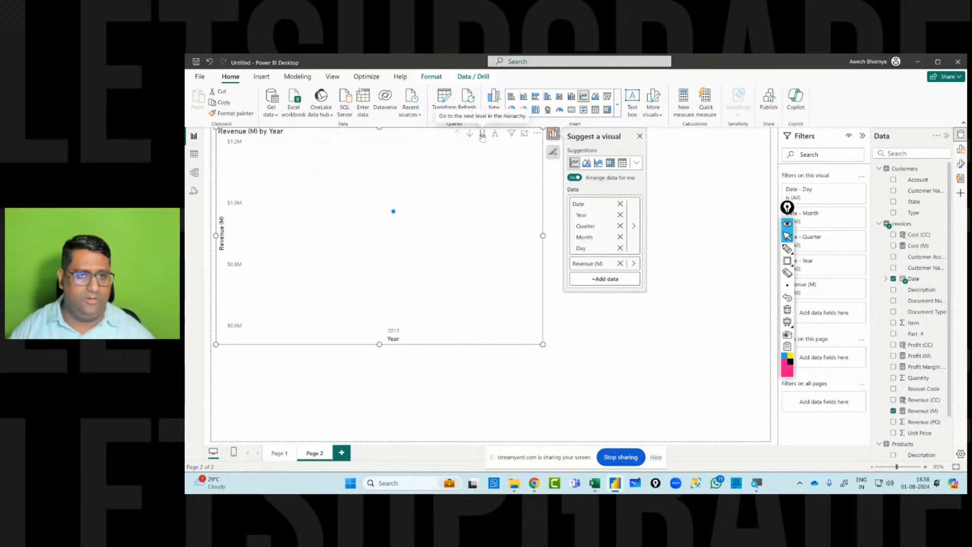
# - Split the Revenue (M) line chart by State and show it at the quarter level of the date hierarchy
pyautogui.click(484, 134)
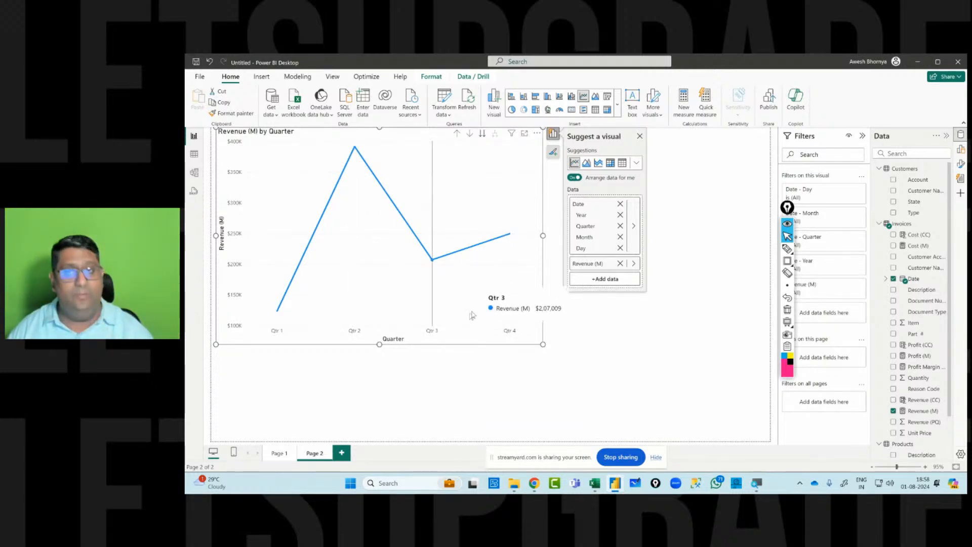
pyautogui.click(893, 202)
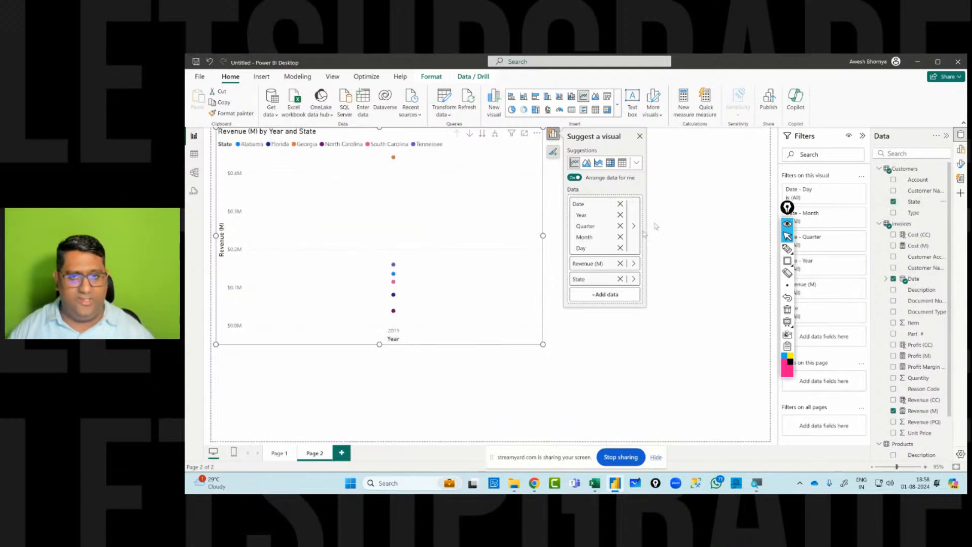
pyautogui.click(483, 134)
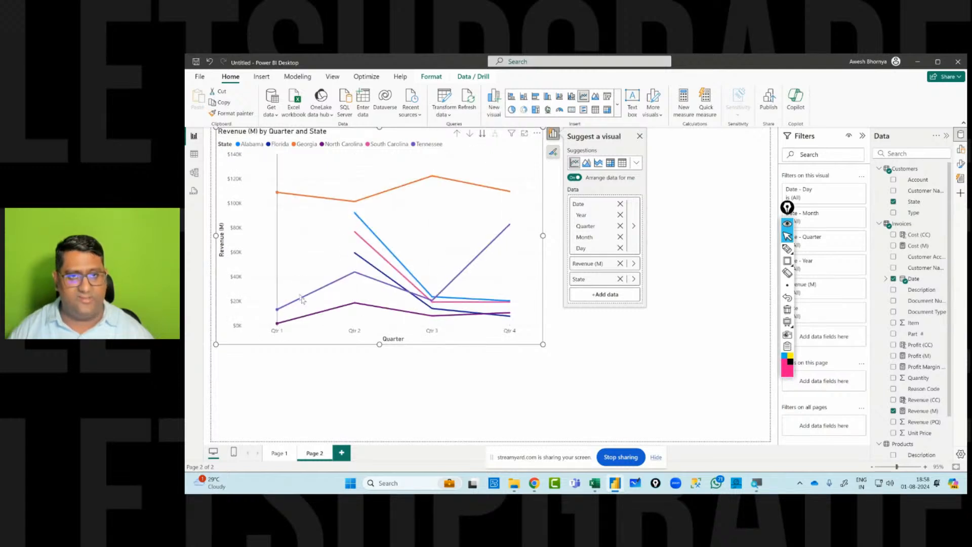
# - Split the Revenue (M) line chart by Product Line instead of State and show it at the quarter level of the date hierarchy
pyautogui.click(483, 134)
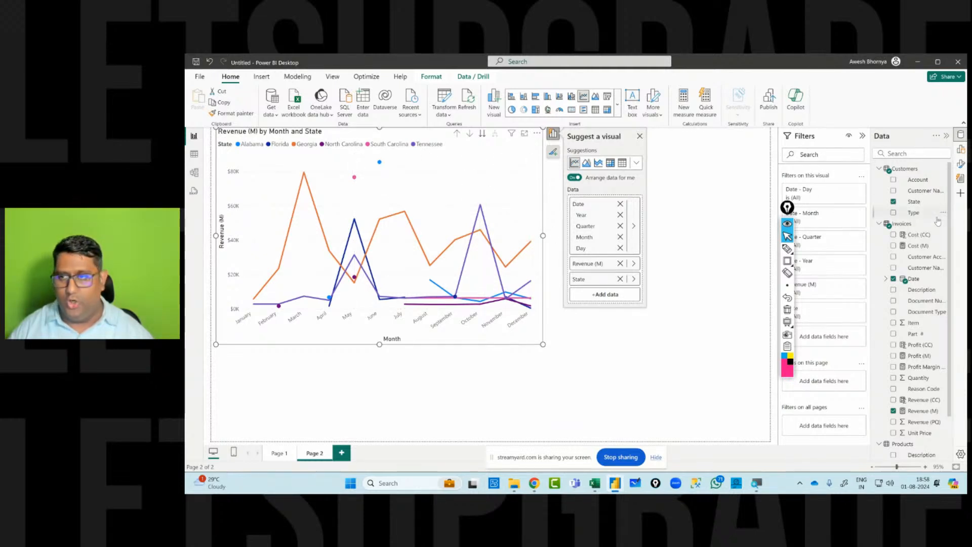
pyautogui.click(894, 202)
pyautogui.scroll(-1, 915, 309)
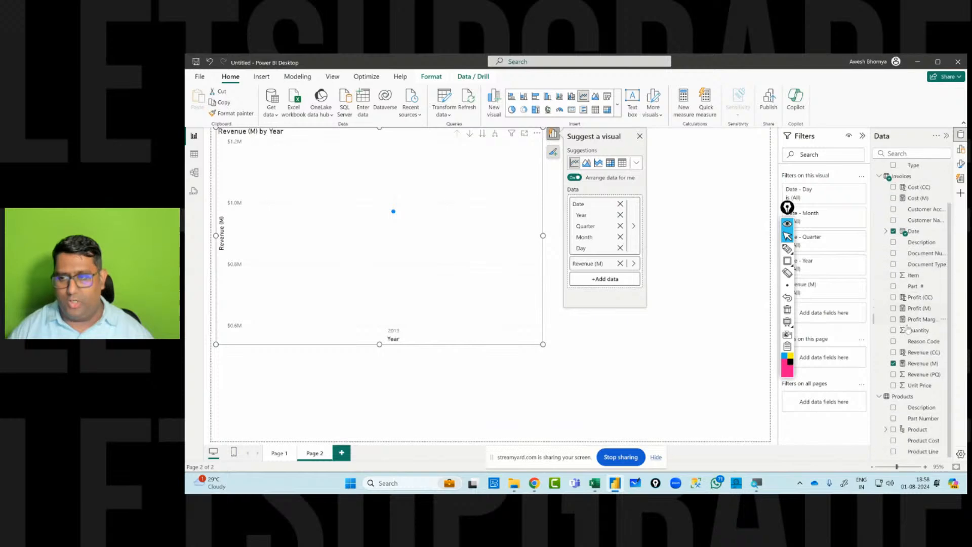
pyautogui.click(894, 452)
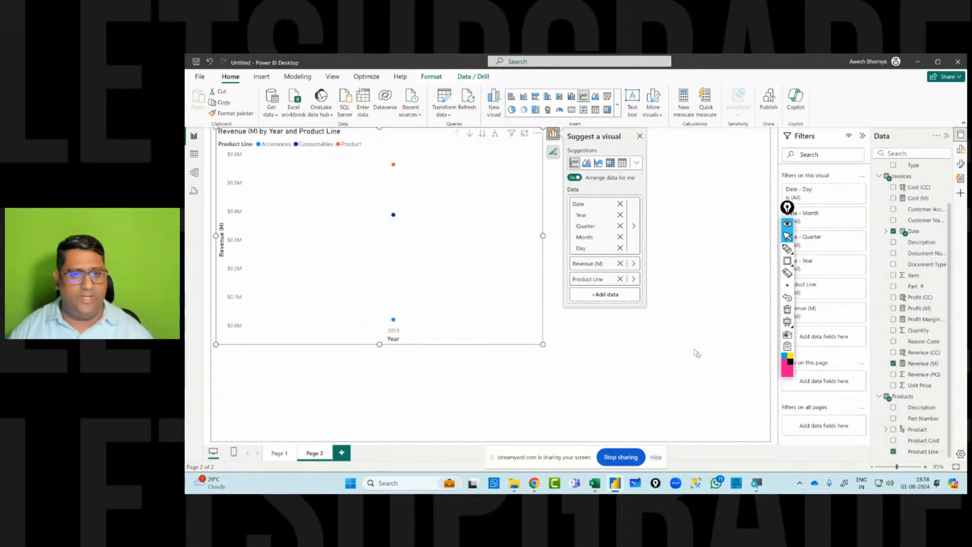
pyautogui.click(483, 134)
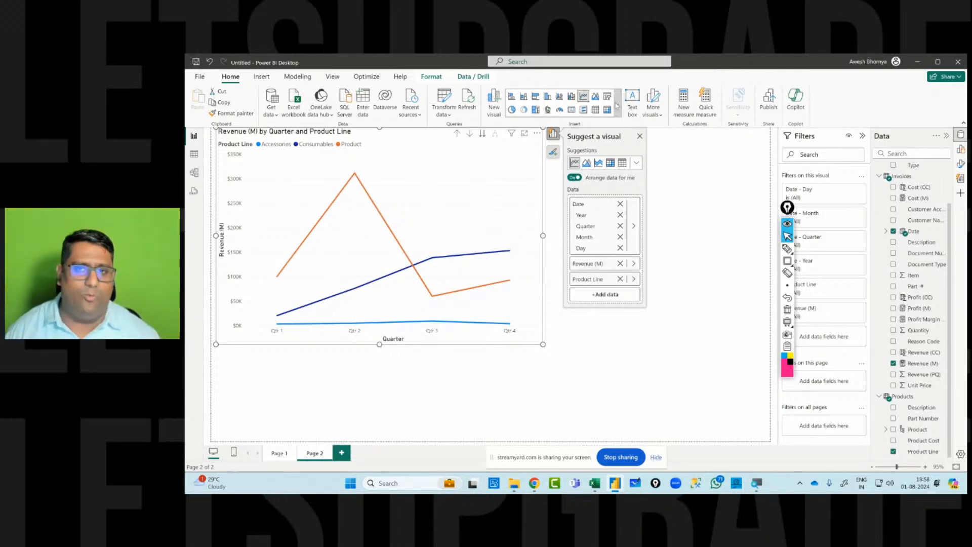
# - Change the line chart to an area chart and from that to a stacked area chart
pyautogui.click(617, 105)
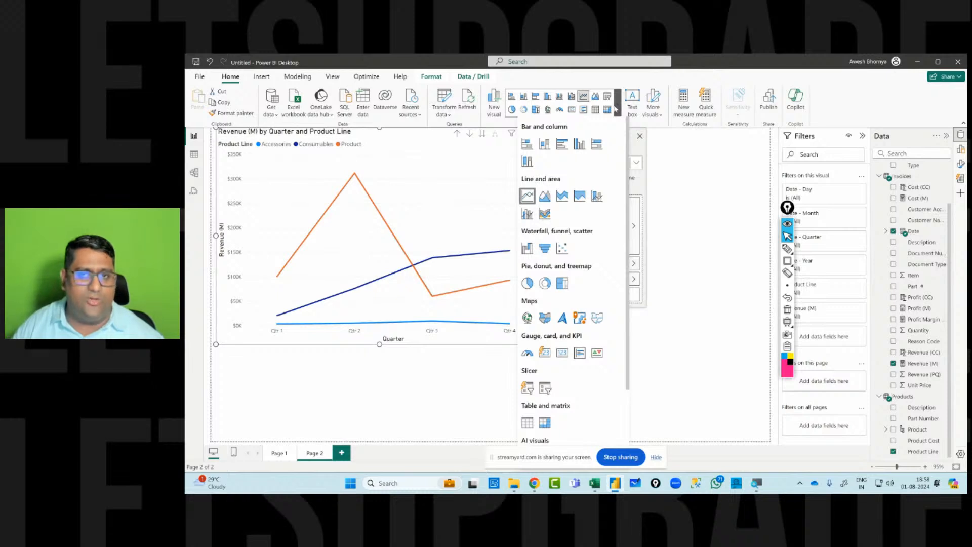
pyautogui.click(545, 197)
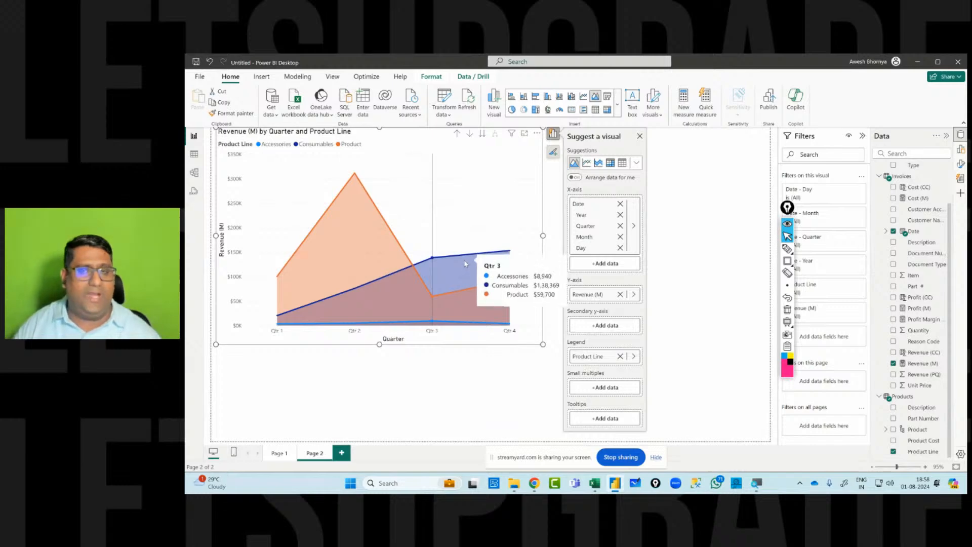
pyautogui.click(634, 162)
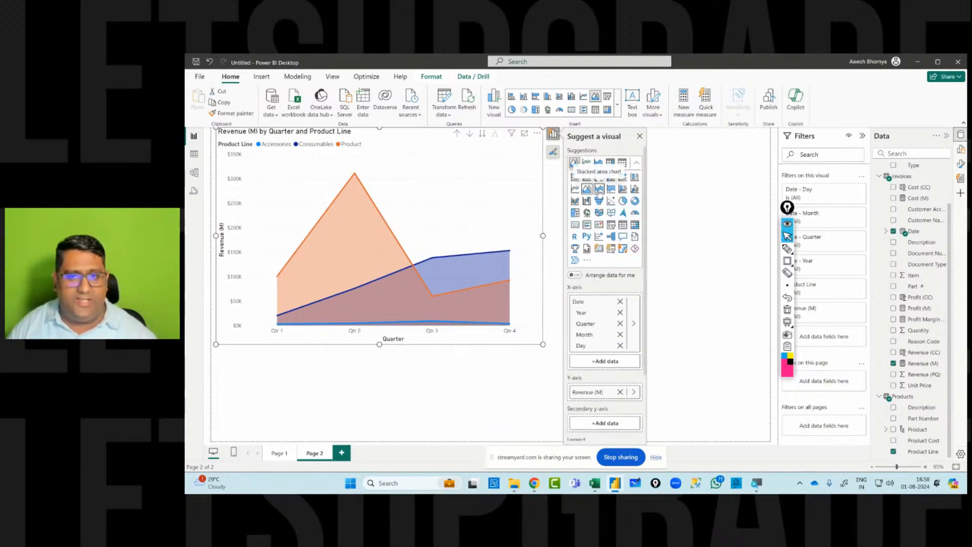
pyautogui.click(599, 190)
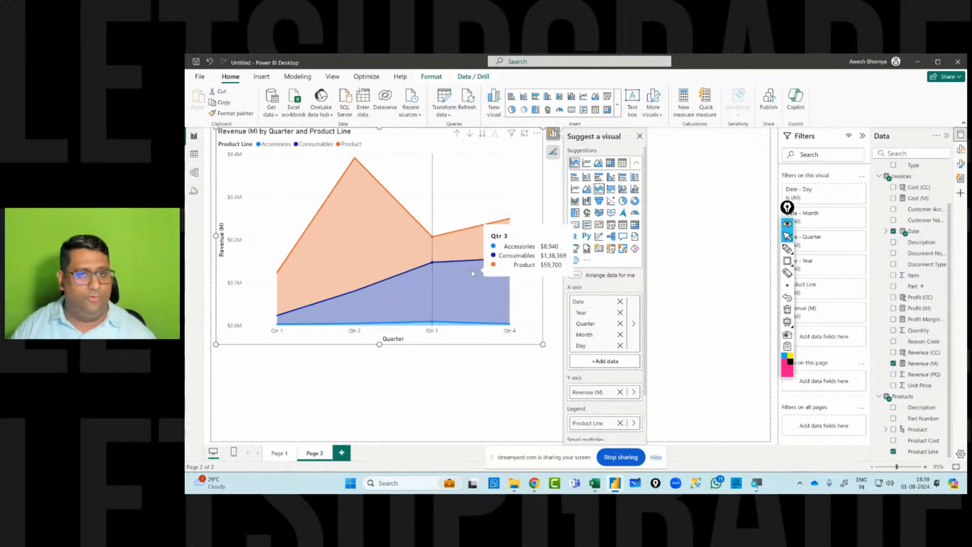
# - Shrink the stacked area chart to free up space beside and below it on the page
pyautogui.click(618, 103)
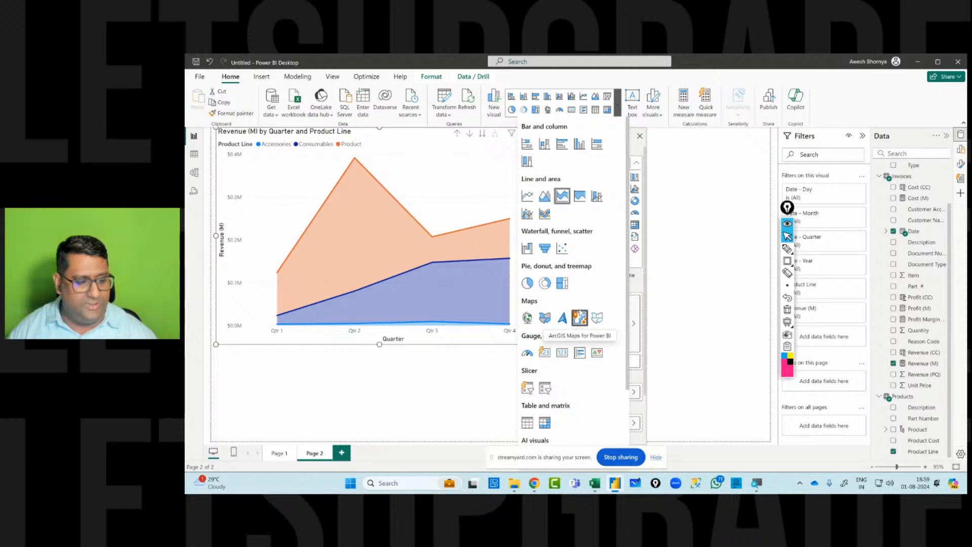
pyautogui.click(679, 203)
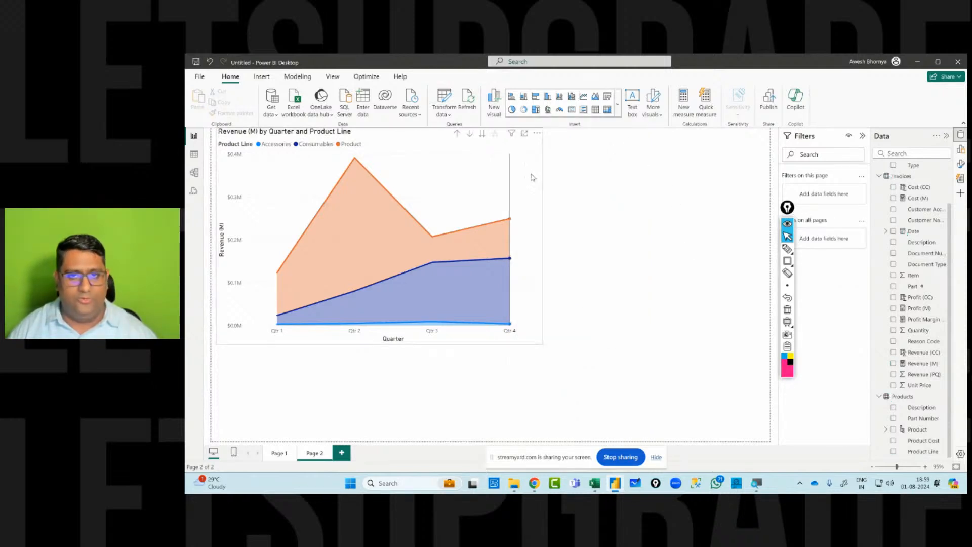
pyautogui.click(530, 192)
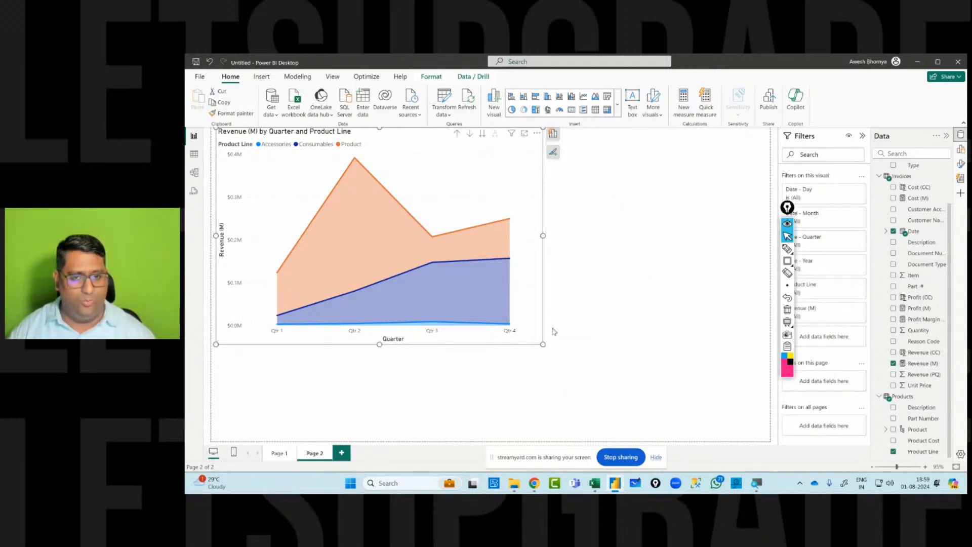
pyautogui.moveTo(544, 346); pyautogui.dragTo(457, 304)
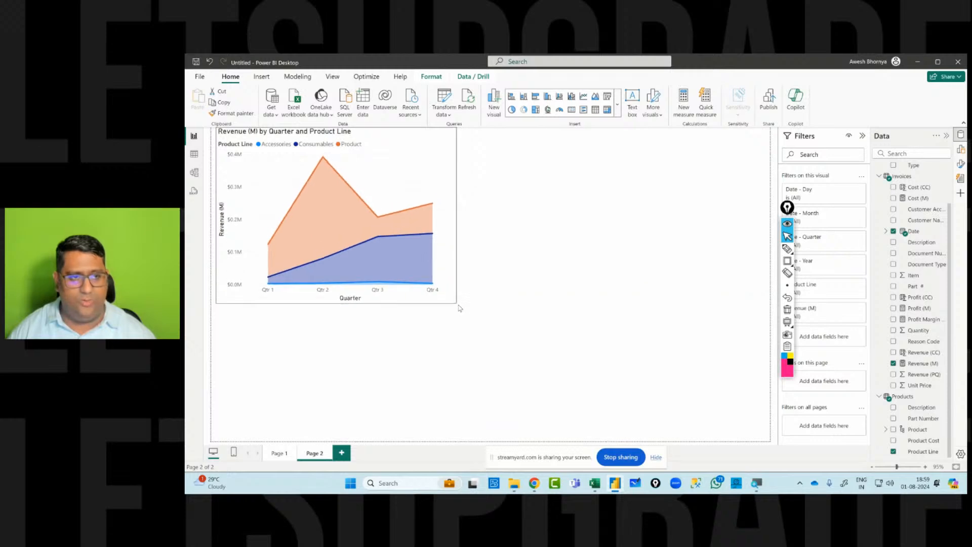
# - Insert a separate empty table visual beside the stacked area chart and enlarge it down to the chart's lower edge
pyautogui.click(596, 110)
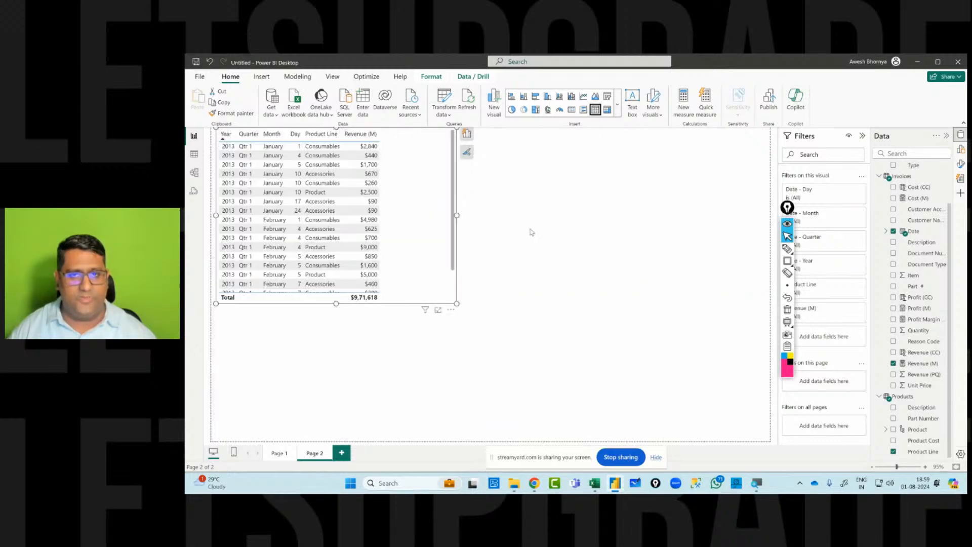
pyautogui.hotkey('ctrl', 'z')
pyautogui.click(548, 267)
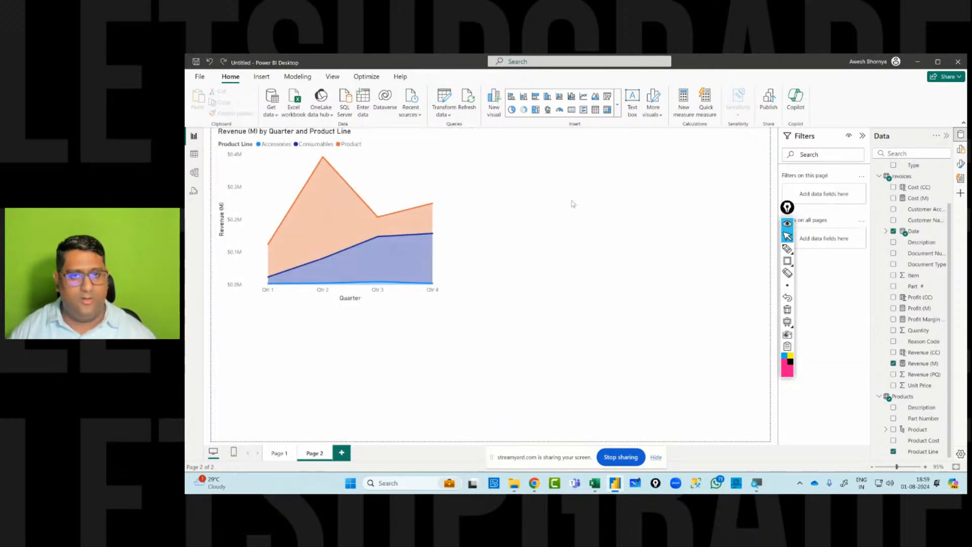
pyautogui.click(596, 110)
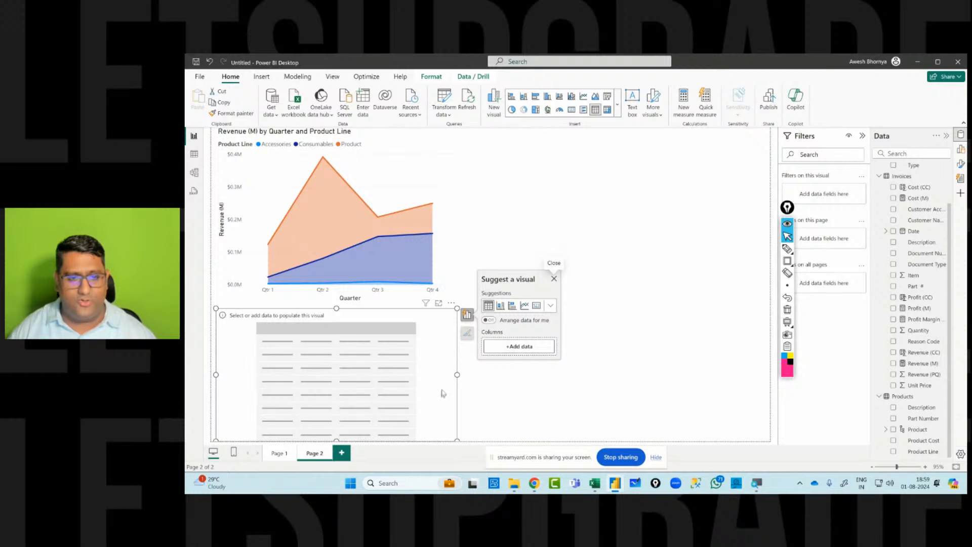
pyautogui.moveTo(444, 394); pyautogui.dragTo(691, 226)
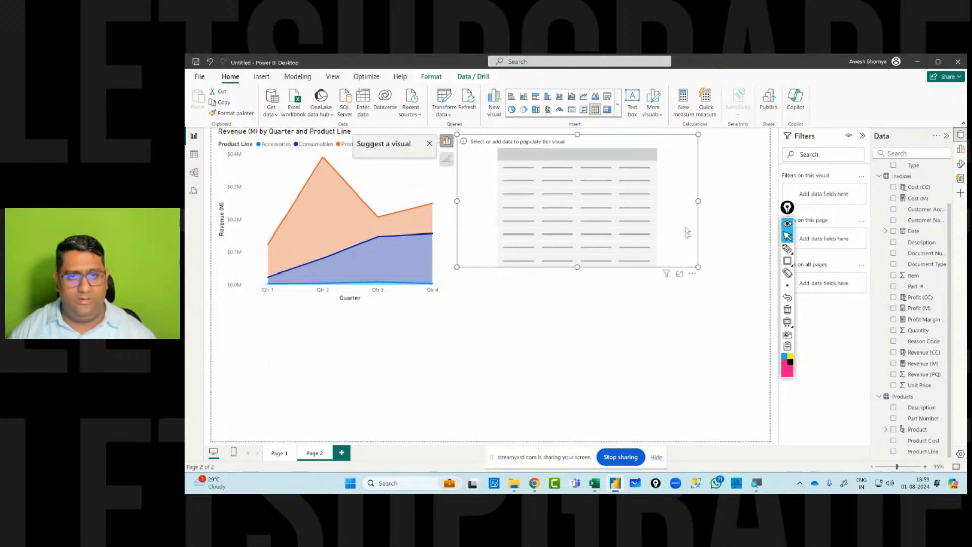
pyautogui.moveTo(698, 267); pyautogui.dragTo(710, 304)
# - Fill the new table with State, Revenue (M), Profit (M) and Profit Margin (M)
pyautogui.scroll(2, 893, 213)
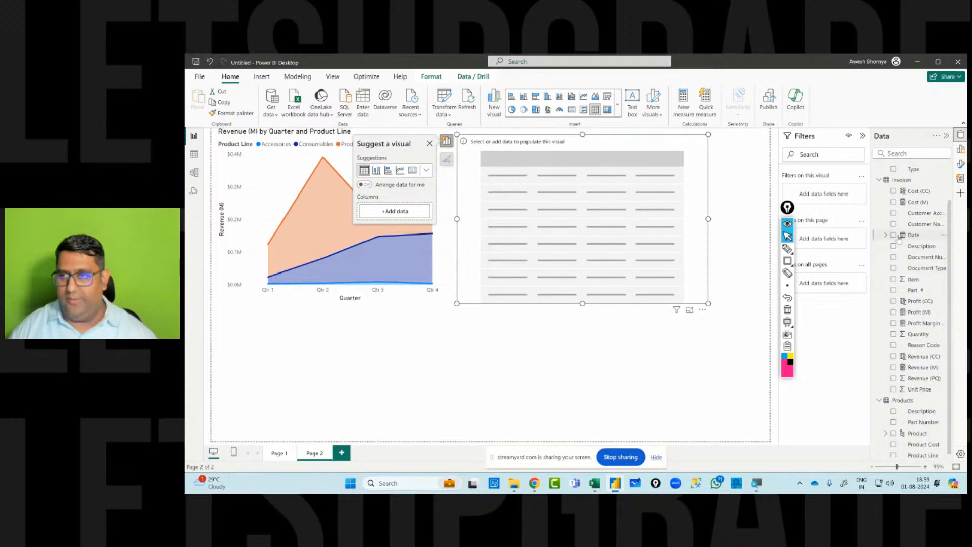
pyautogui.click(894, 202)
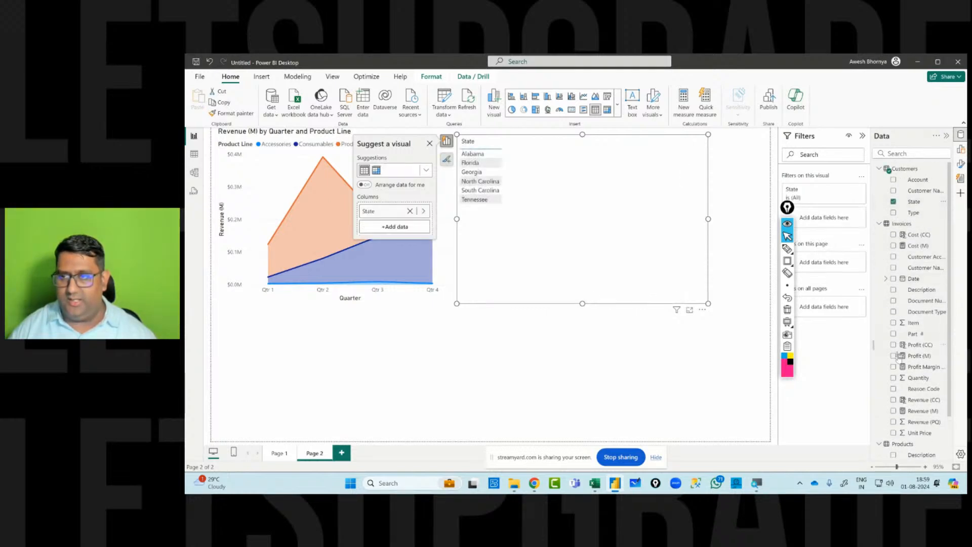
pyautogui.click(894, 411)
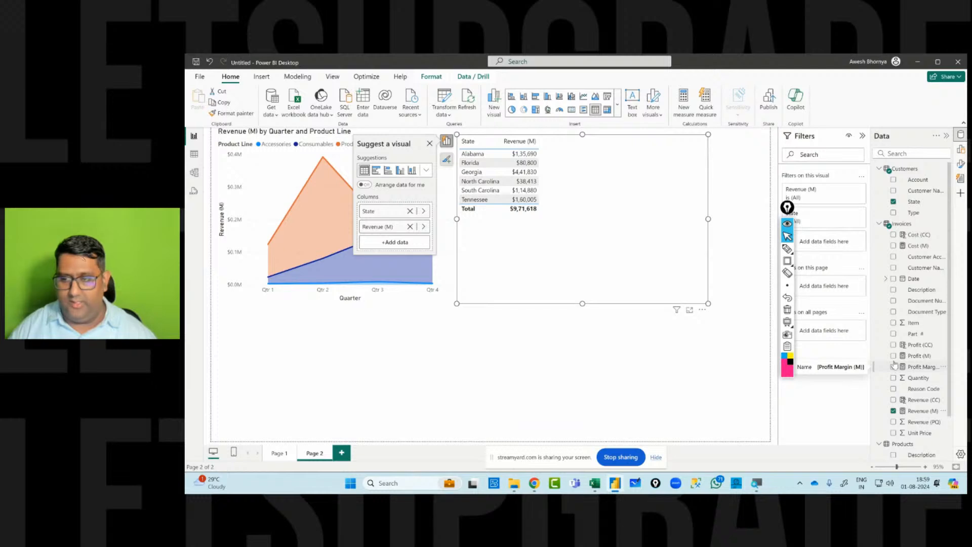
pyautogui.click(894, 356)
pyautogui.click(894, 367)
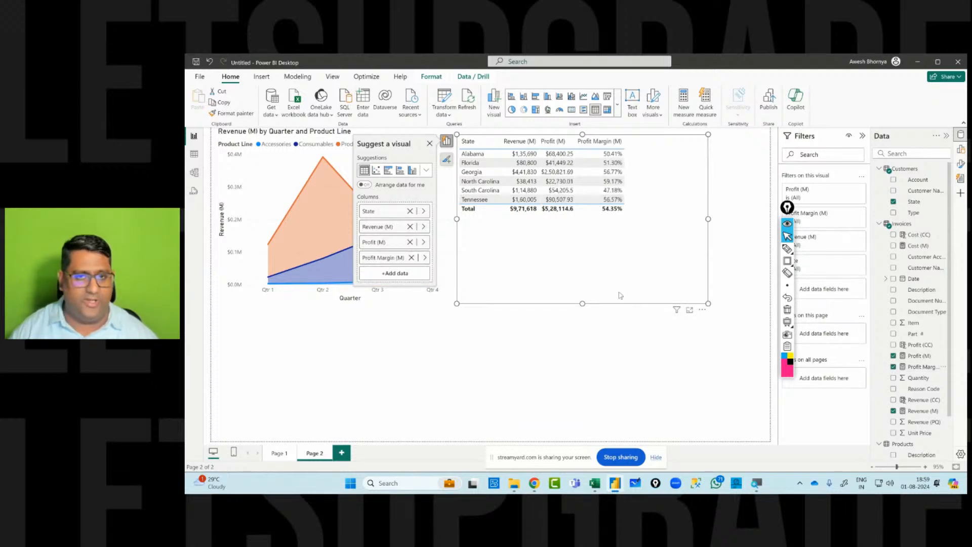
# - Shrink the State table so that its frame fits closely around its columns and rows
pyautogui.click(584, 366)
pyautogui.click(672, 258)
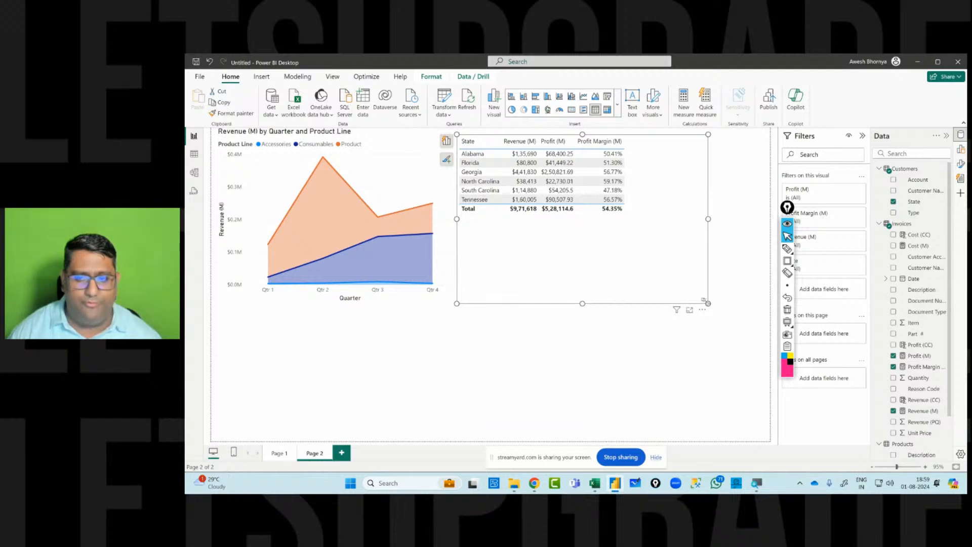
pyautogui.moveTo(704, 301); pyautogui.dragTo(637, 225)
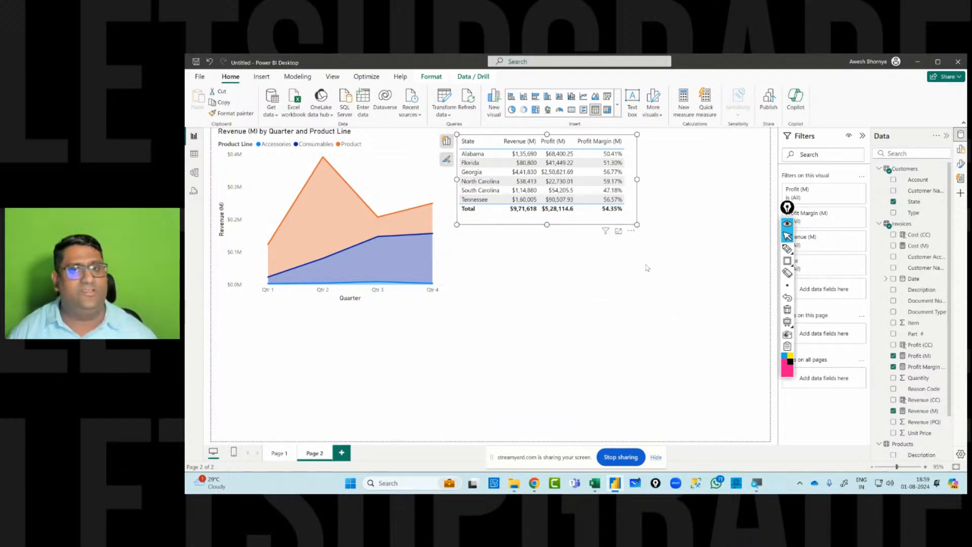
# - Insert an empty slicer, place it directly below the State table and reduce it to a small box
pyautogui.click(644, 146)
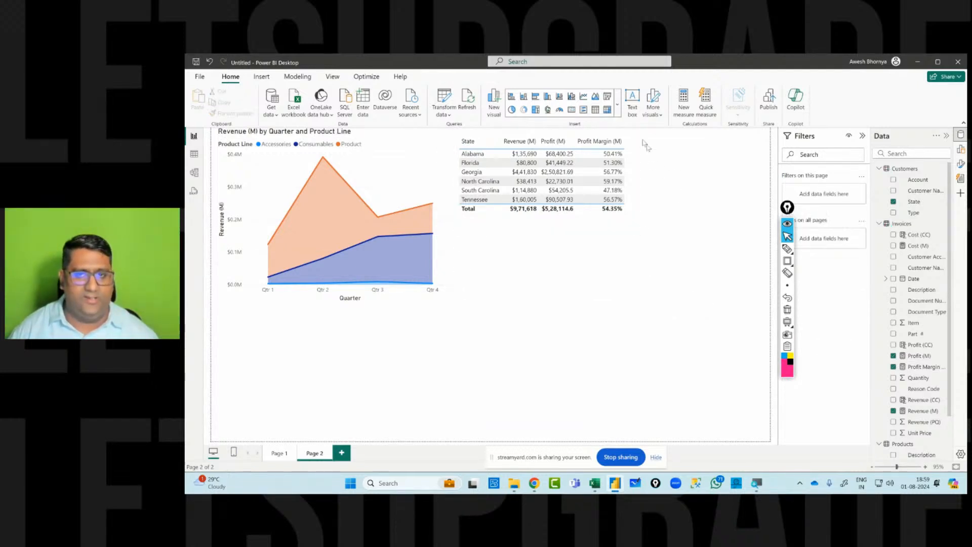
pyautogui.click(607, 97)
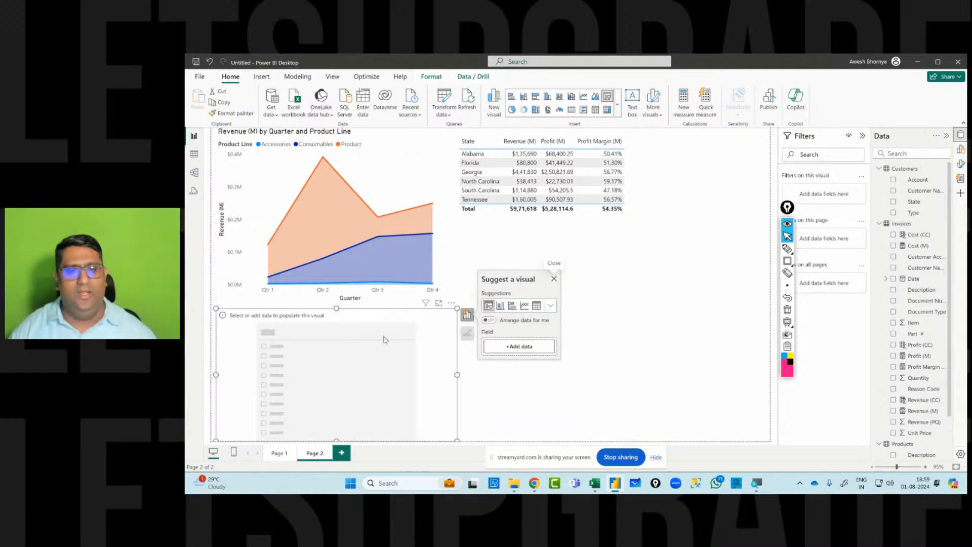
pyautogui.moveTo(427, 361); pyautogui.dragTo(666, 282)
pyautogui.moveTo(698, 362); pyautogui.dragTo(554, 307)
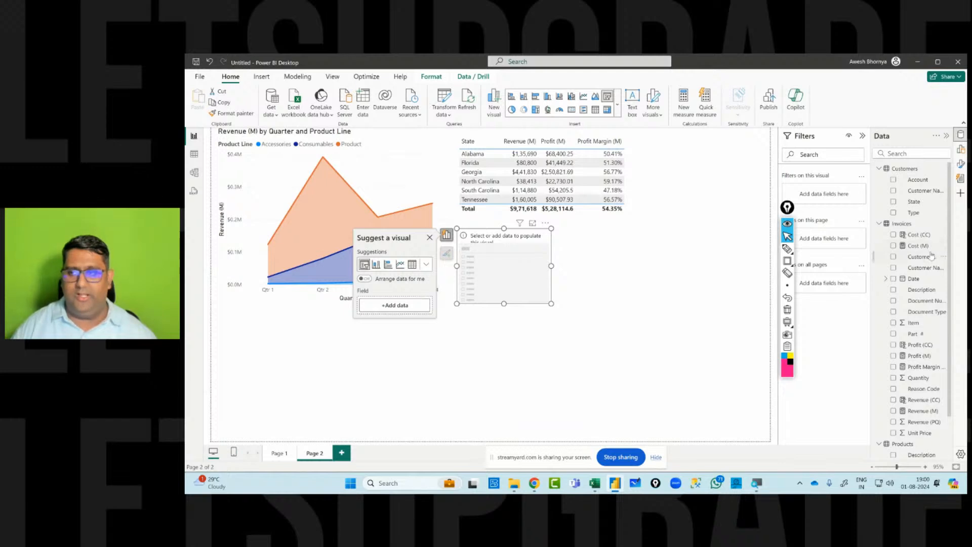
# - Assign Product Line to the slicer and shrink it to fit its list of options
pyautogui.scroll(-2, 925, 380)
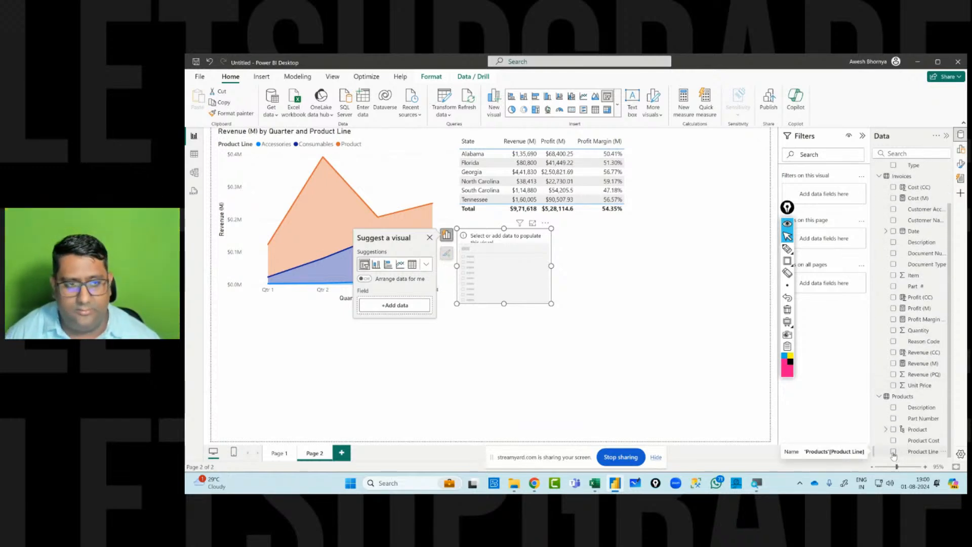
pyautogui.click(894, 451)
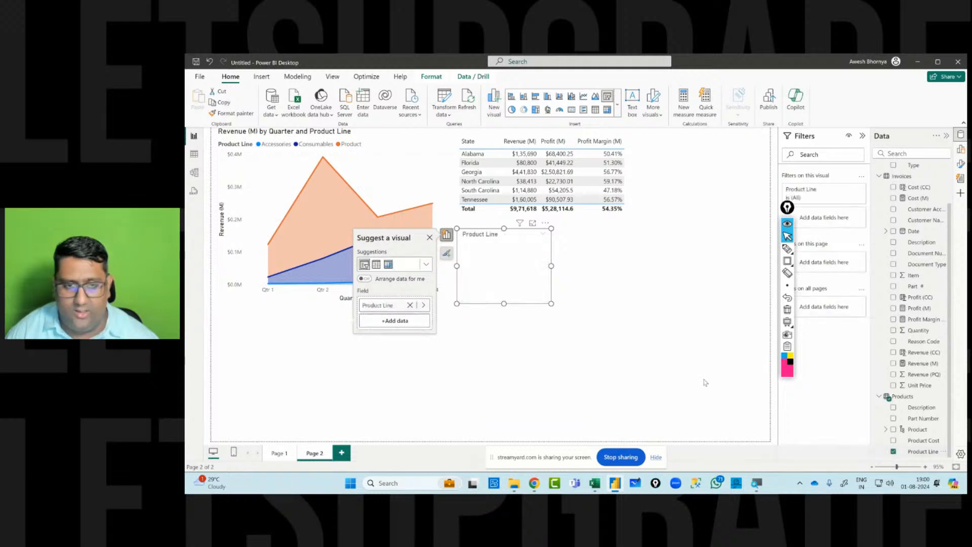
pyautogui.moveTo(551, 303); pyautogui.dragTo(523, 280)
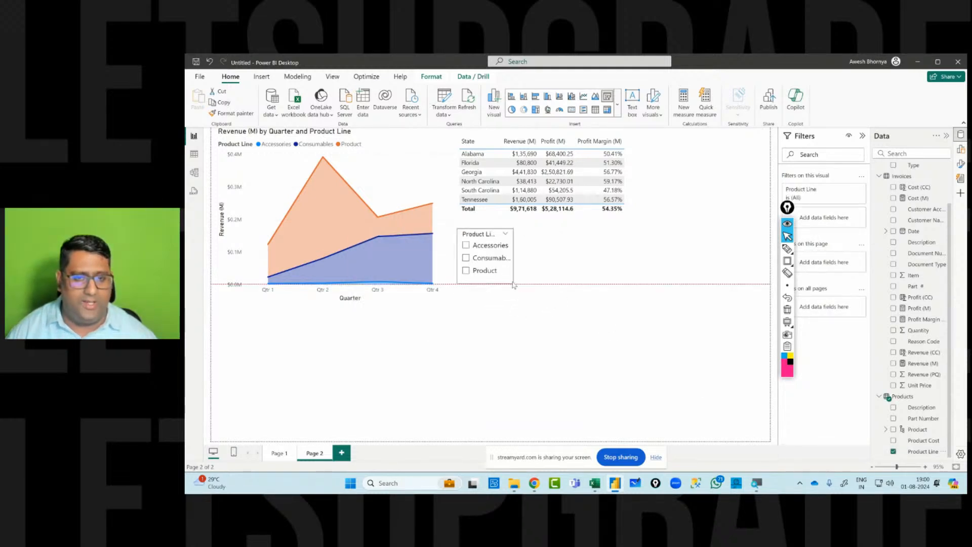
# - Filter the page with the Product Line slicer by Accessories, by Consumables and finally by Product
pyautogui.click(465, 246)
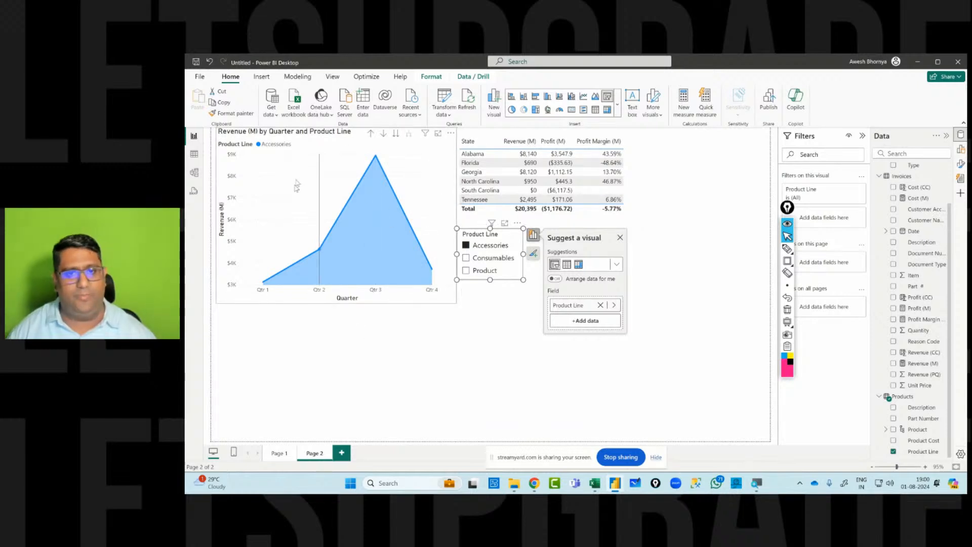
pyautogui.click(466, 260)
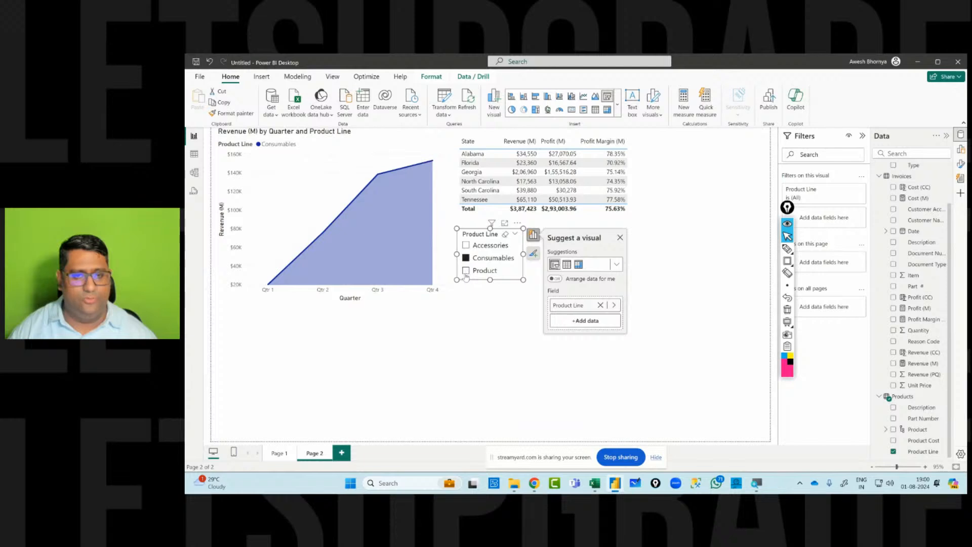
pyautogui.click(466, 272)
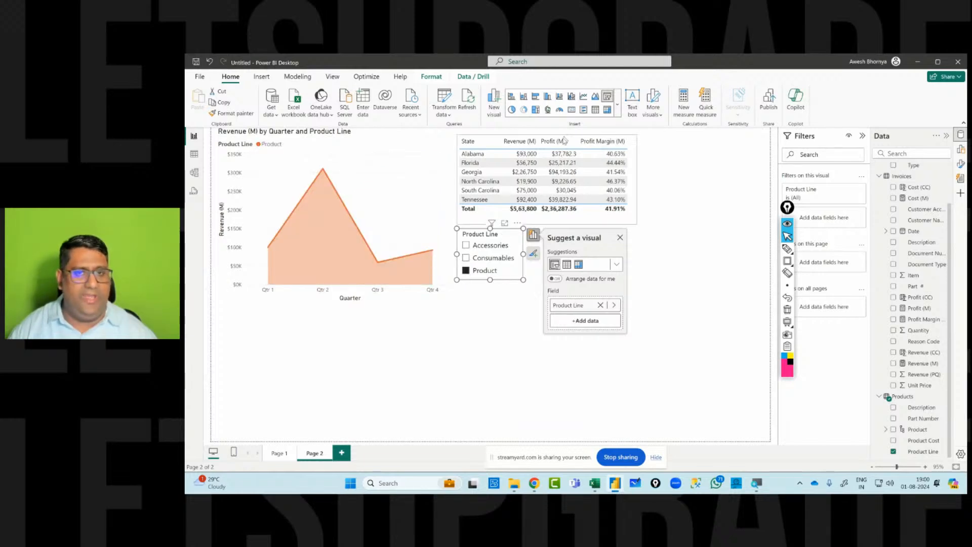
# - Sort the State table by Profit Margin (M) in descending order, then look through its size, style and grid formatting options
pyautogui.click(580, 142)
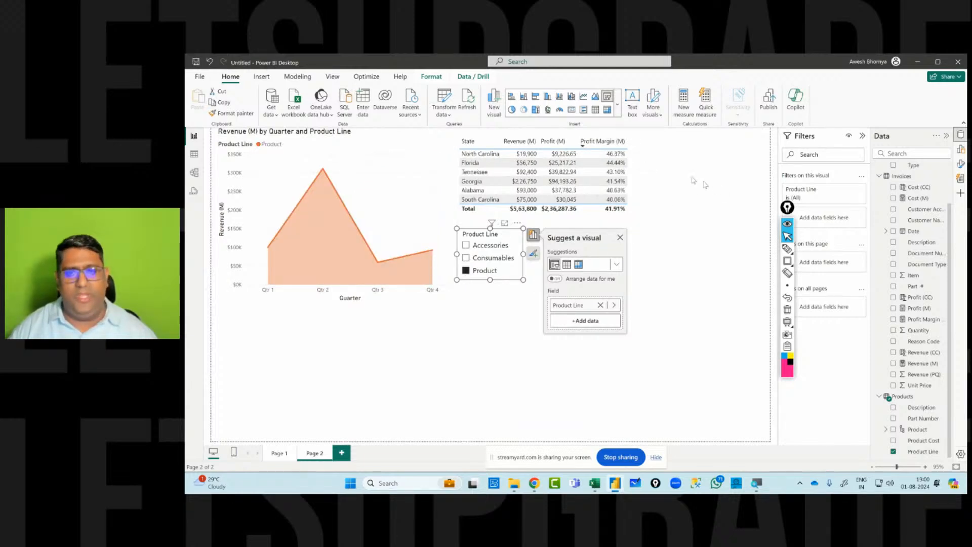
pyautogui.click(573, 140)
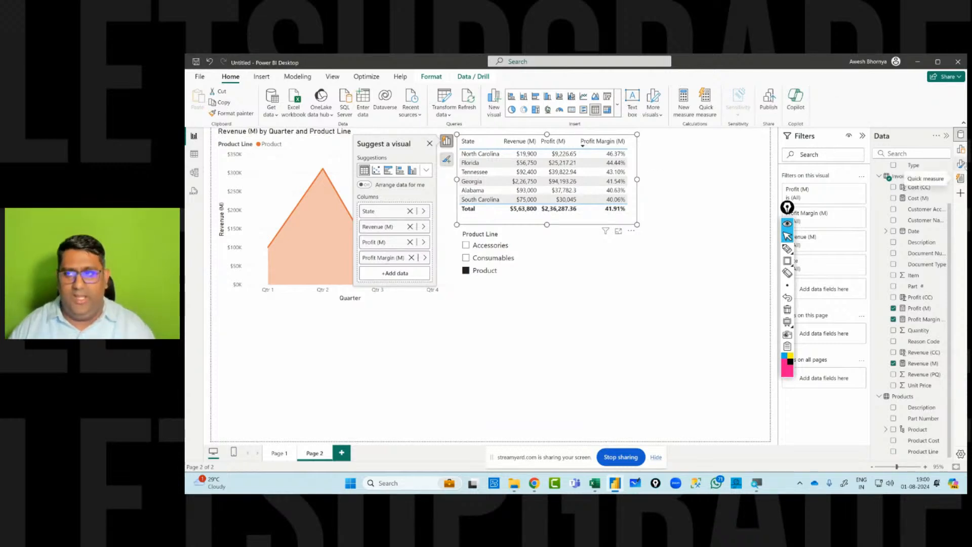
pyautogui.click(961, 165)
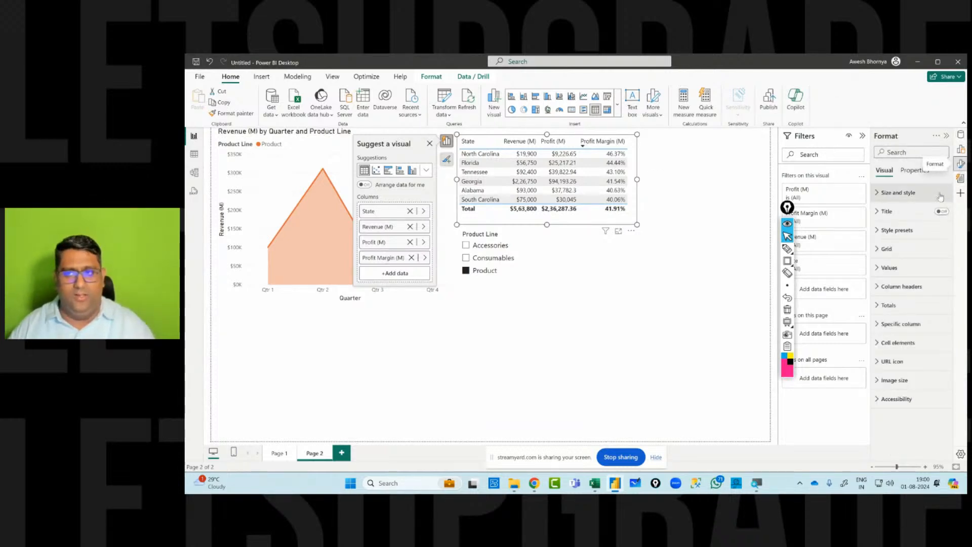
pyautogui.click(921, 172)
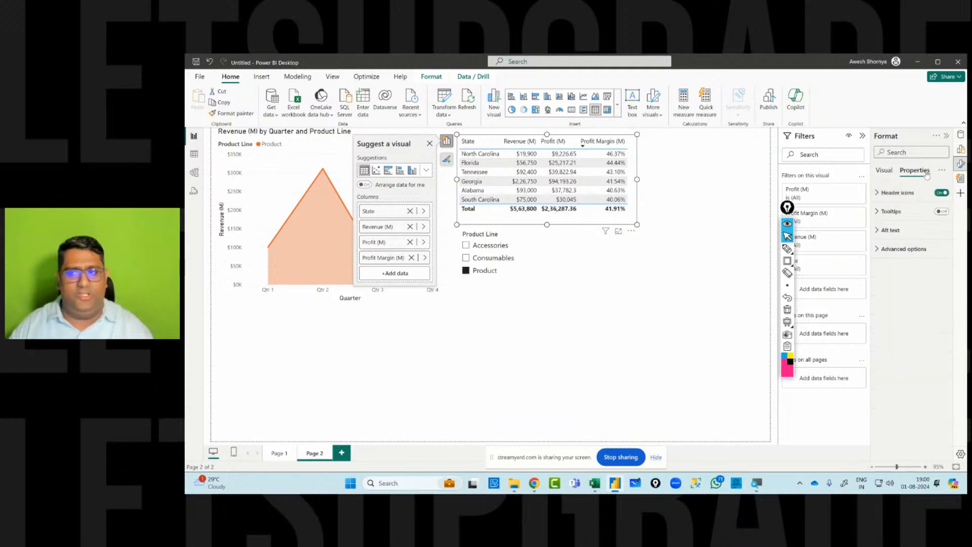
pyautogui.click(884, 172)
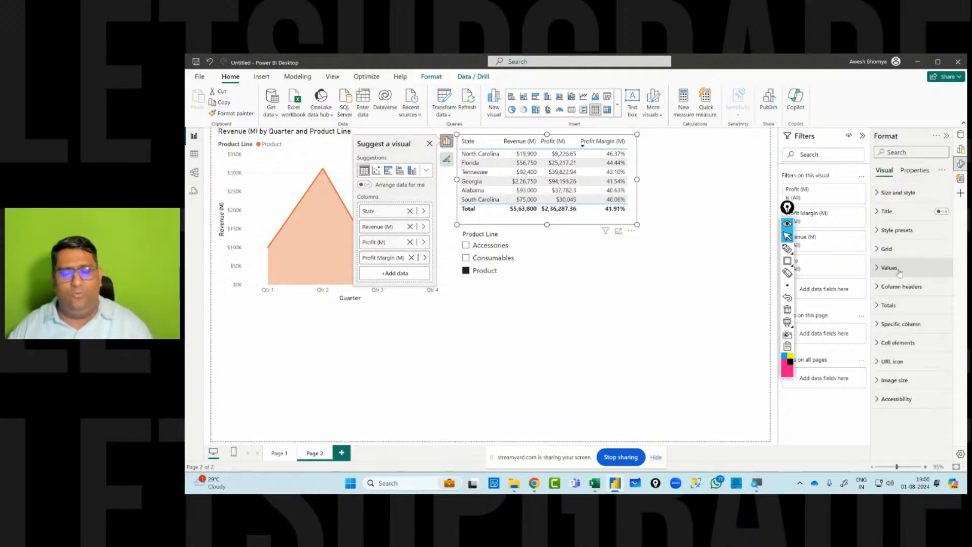
pyautogui.click(880, 195)
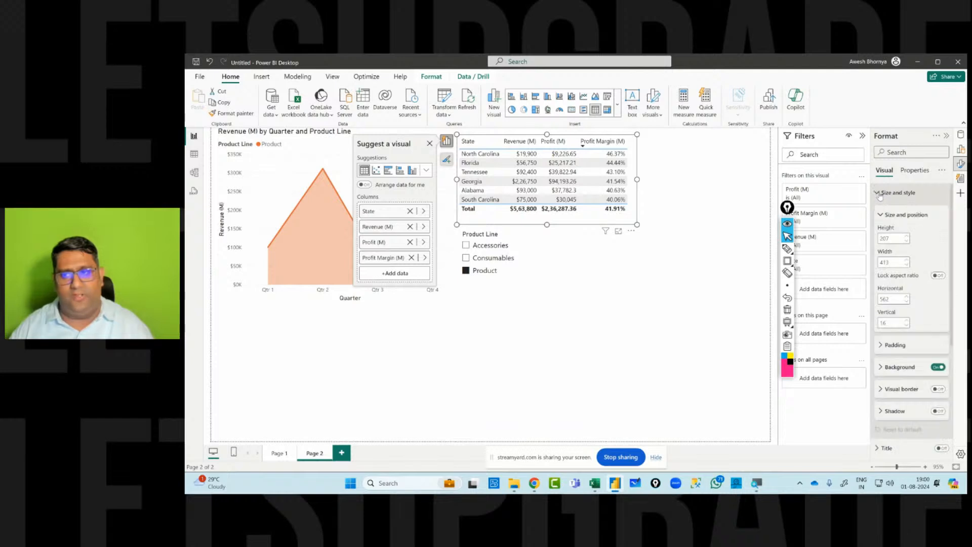
pyautogui.scroll(-3, 907, 318)
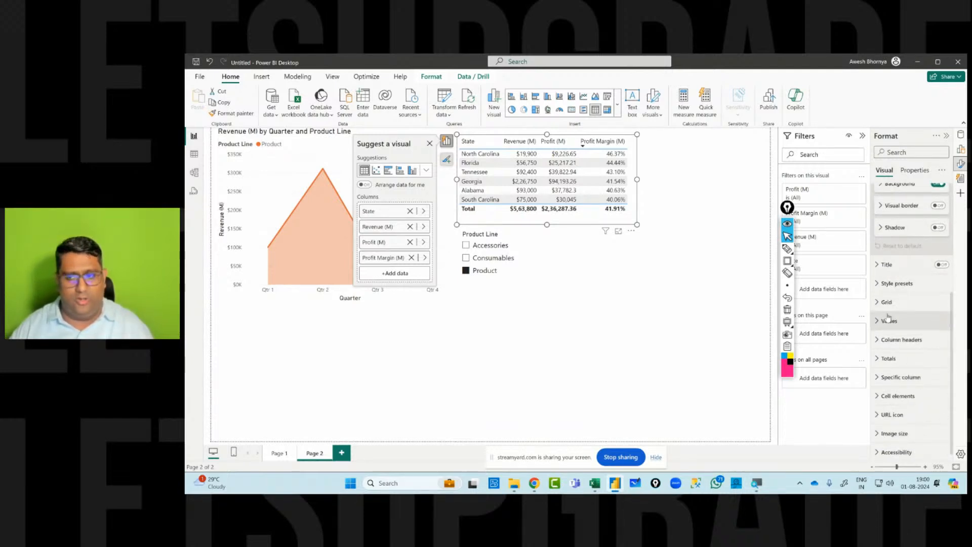
pyautogui.click(881, 303)
pyautogui.scroll(-3, 883, 308)
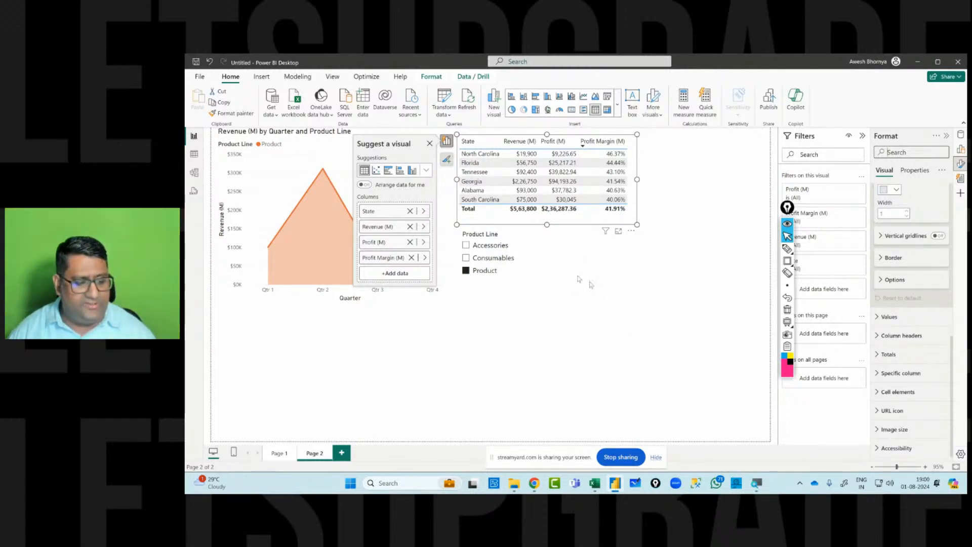
# - Shift the State table and the area chart down the page and move the Product Line slicer to the page's left edge
pyautogui.moveTo(596, 222); pyautogui.dragTo(600, 259)
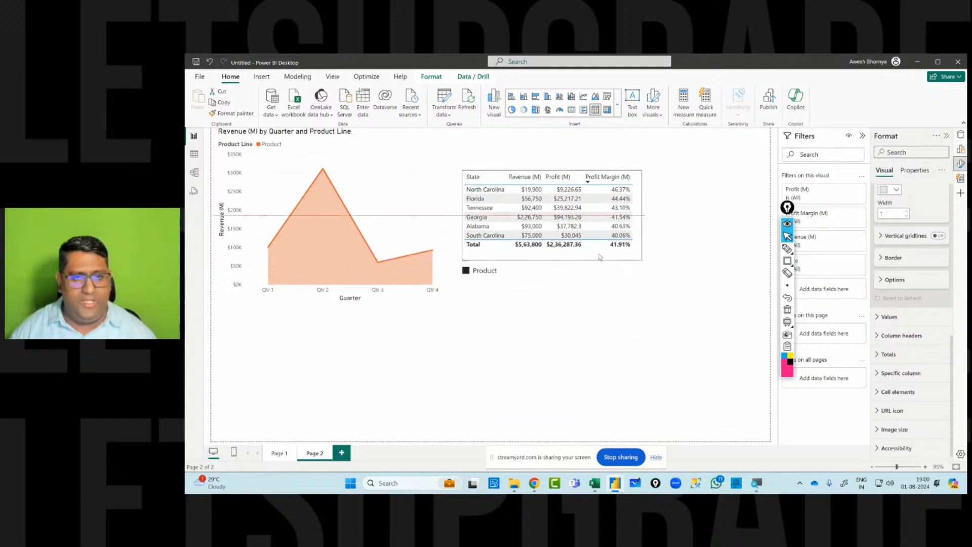
pyautogui.click(458, 308)
pyautogui.moveTo(453, 296); pyautogui.dragTo(452, 339)
pyautogui.click(498, 299)
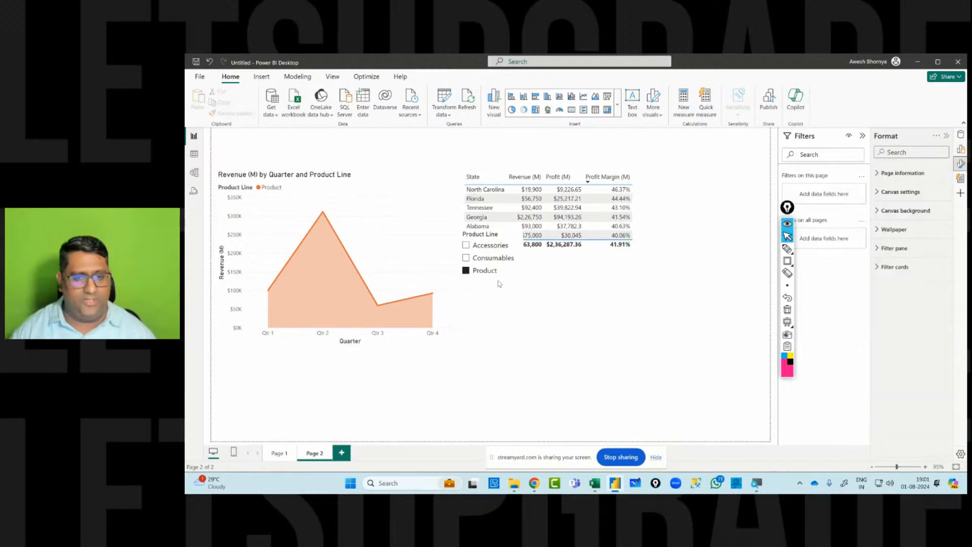
pyautogui.moveTo(517, 276); pyautogui.dragTo(272, 215)
# - Place the area chart directly below the State table and shrink it to about 413 wide by 268 high
pyautogui.moveTo(375, 270); pyautogui.dragTo(579, 360)
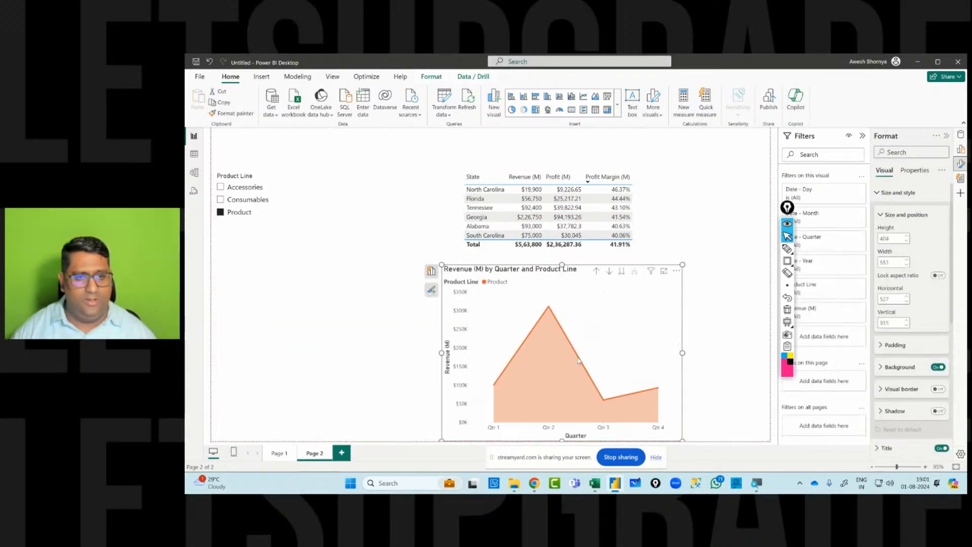
pyautogui.moveTo(538, 335); pyautogui.dragTo(559, 331)
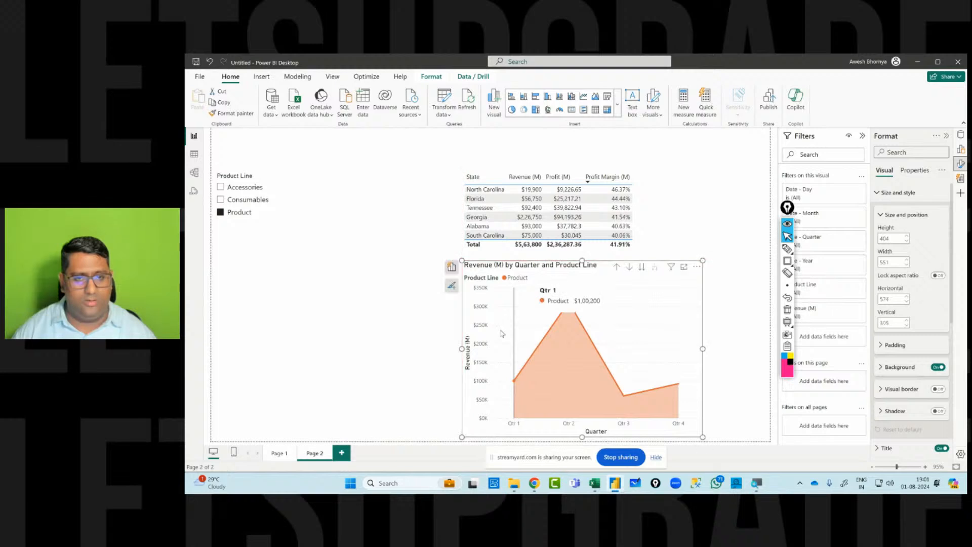
pyautogui.moveTo(702, 436); pyautogui.dragTo(642, 378)
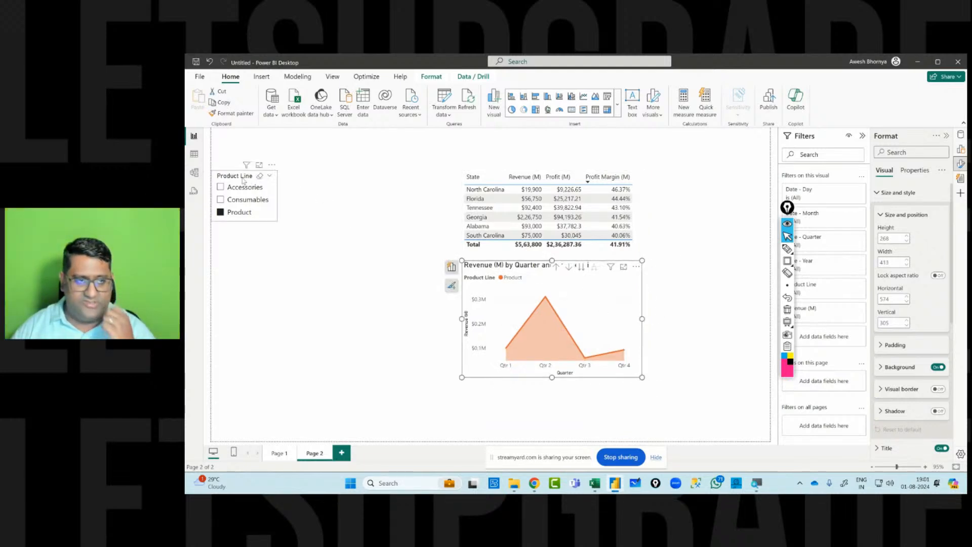
# - Clear the Product Line slicer's selection and move the slicer slightly inward from the page's left edge
pyautogui.click(260, 177)
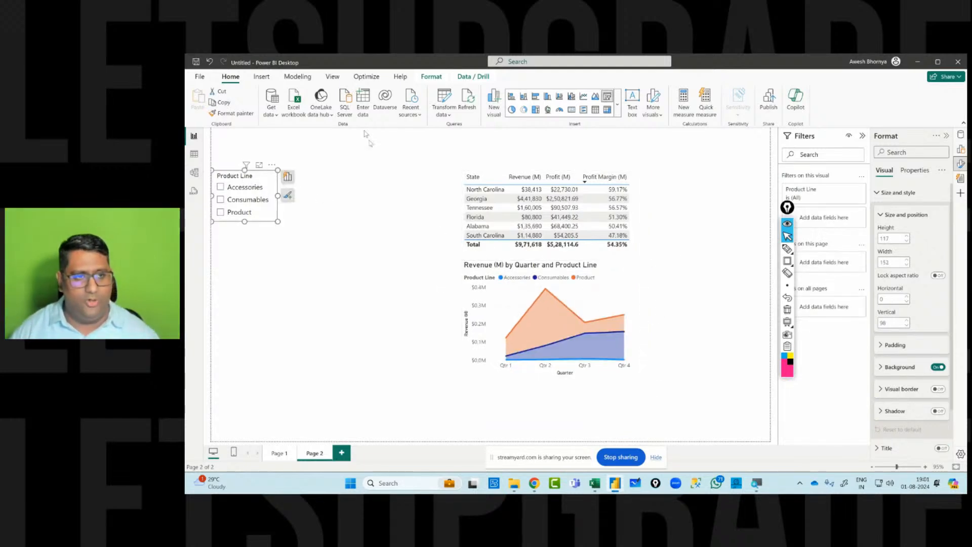
pyautogui.moveTo(269, 222); pyautogui.dragTo(283, 241)
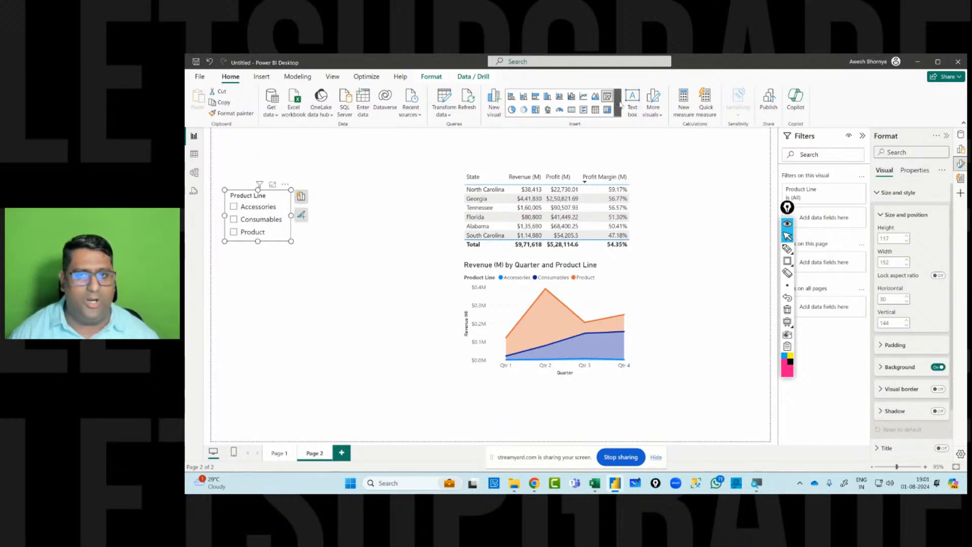
pyautogui.click(617, 104)
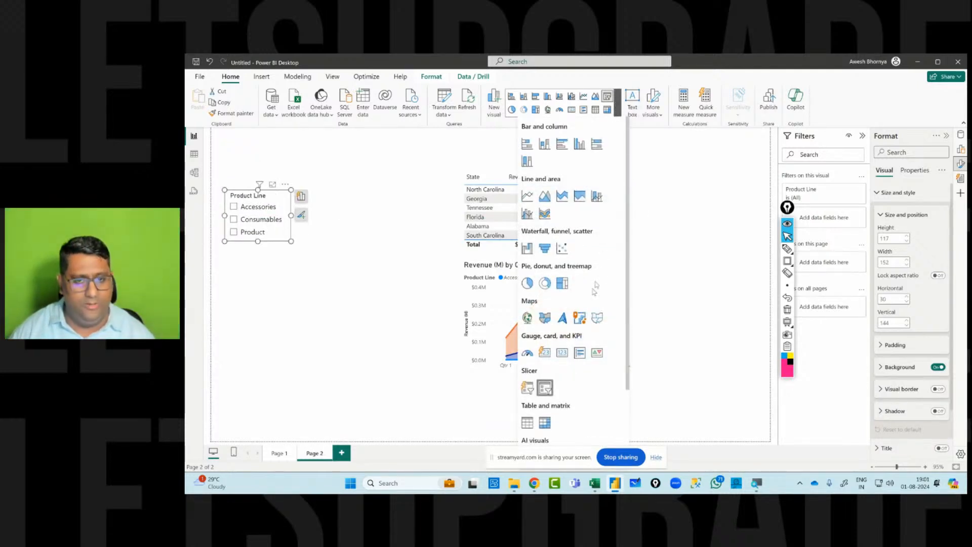
pyautogui.scroll(-3, 563, 318)
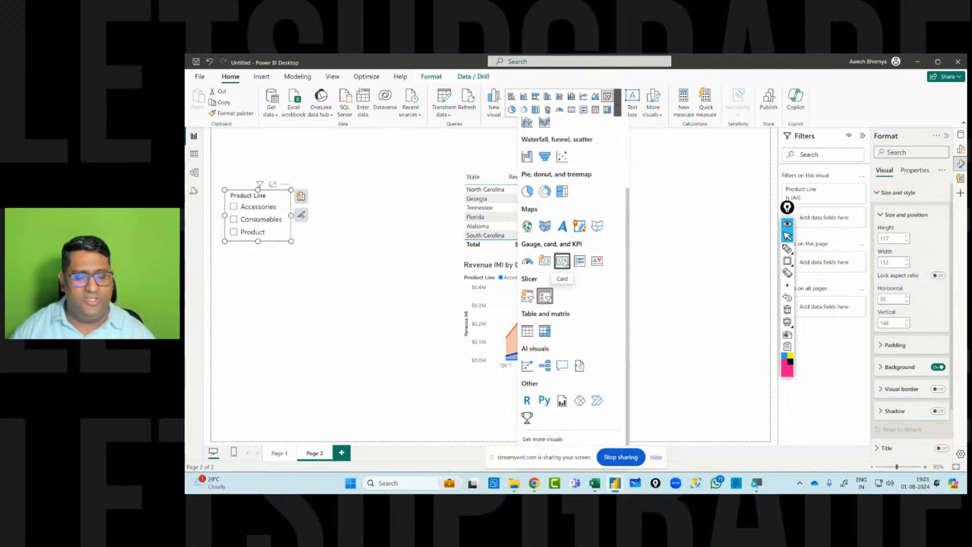
pyautogui.click(359, 227)
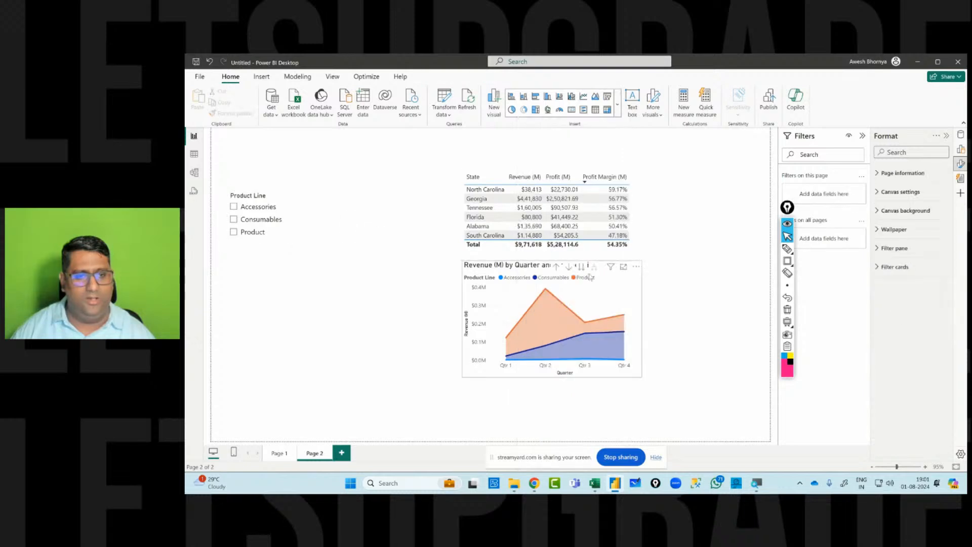
# - Insert a card below the slicer, assign Revenue (M) to it and widen it so the full value fits
pyautogui.click(617, 108)
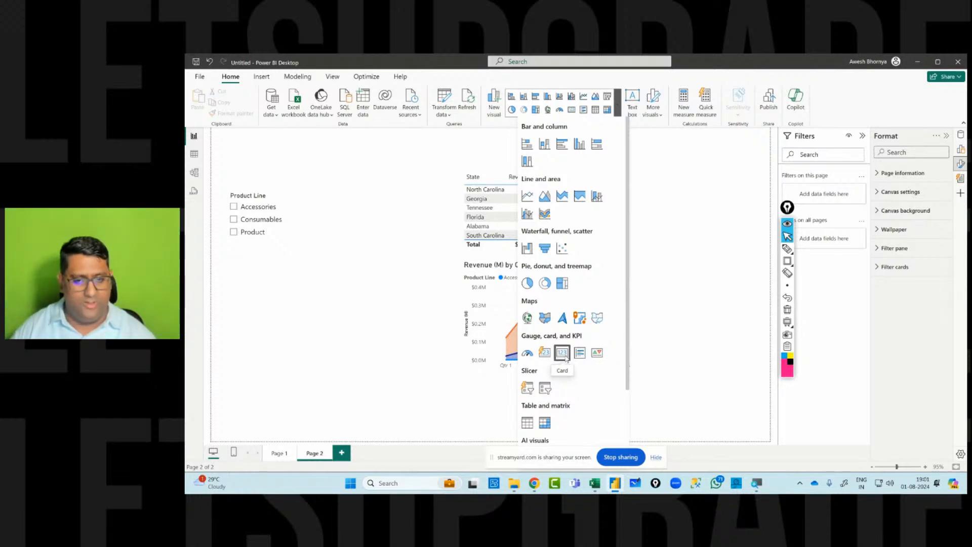
pyautogui.click(563, 353)
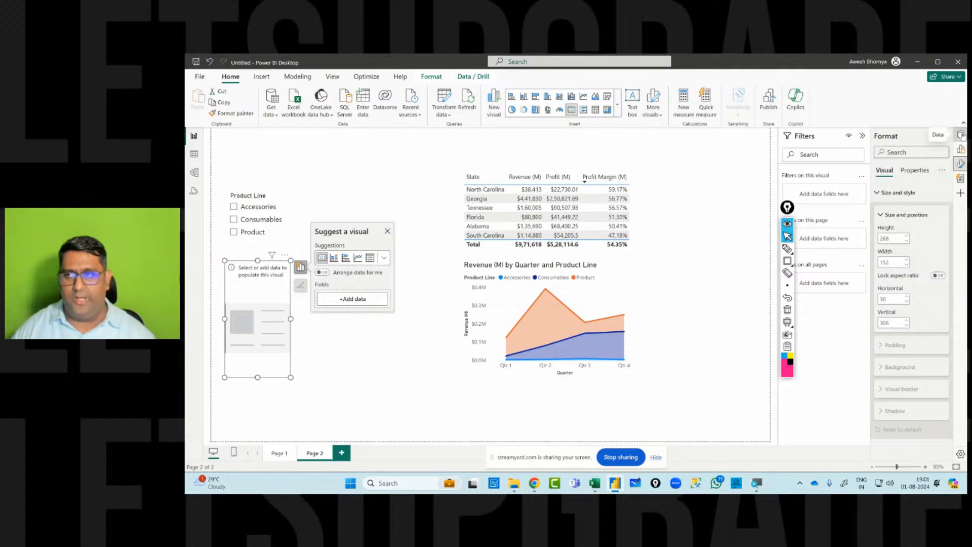
pyautogui.click(961, 134)
pyautogui.scroll(-2, 916, 311)
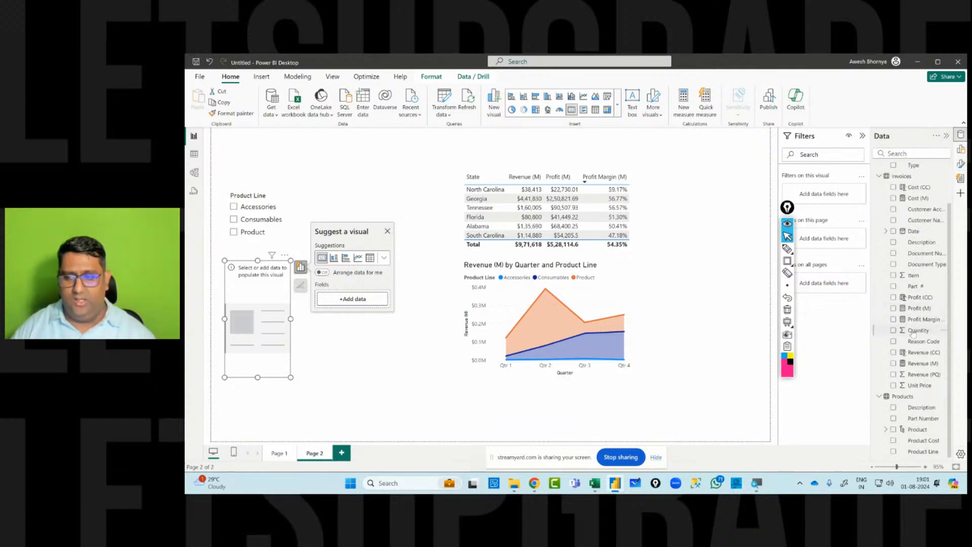
pyautogui.scroll(2, 918, 261)
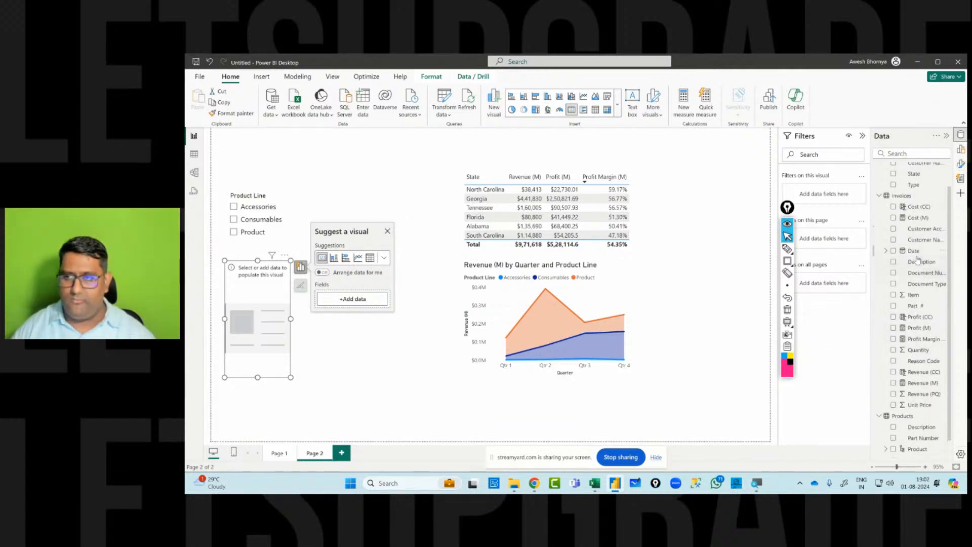
pyautogui.scroll(-2, 921, 423)
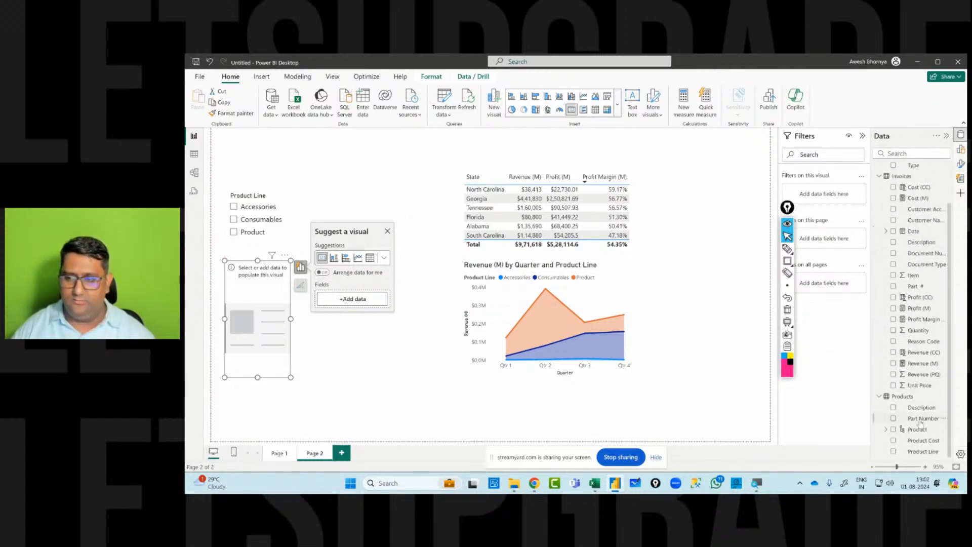
pyautogui.click(894, 364)
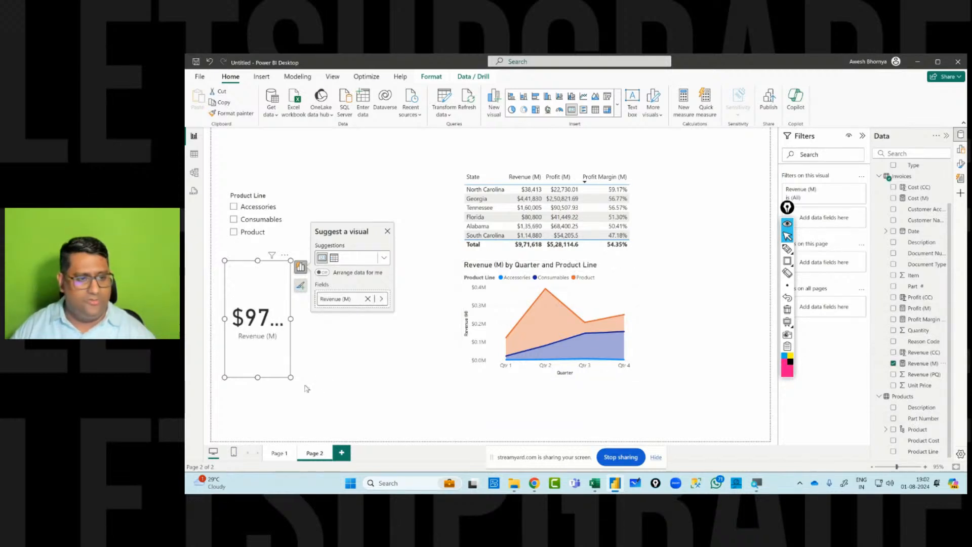
pyautogui.moveTo(290, 377); pyautogui.dragTo(348, 354)
# - Filter the page with the Product Line slicer by Accessories and by Consumables, then clear the selection
pyautogui.click(544, 336)
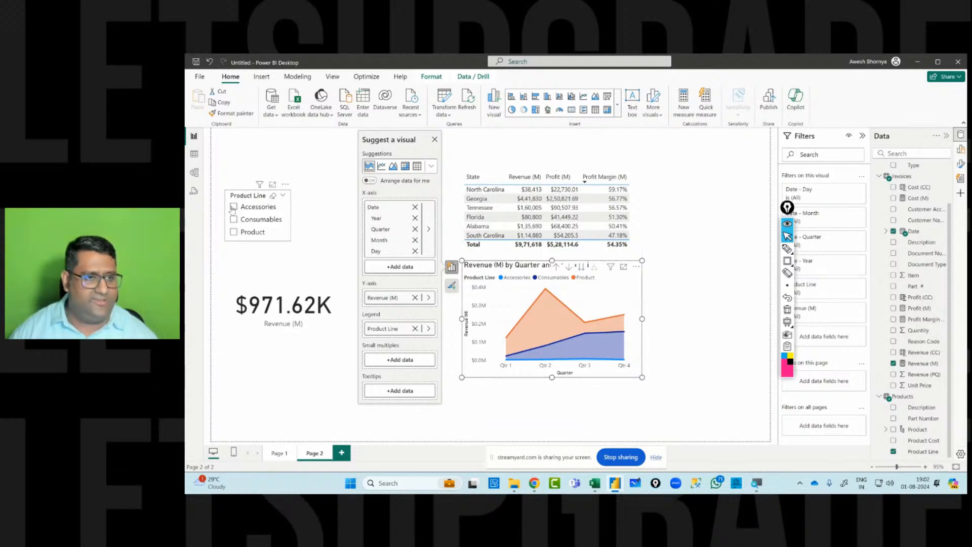
pyautogui.click(252, 208)
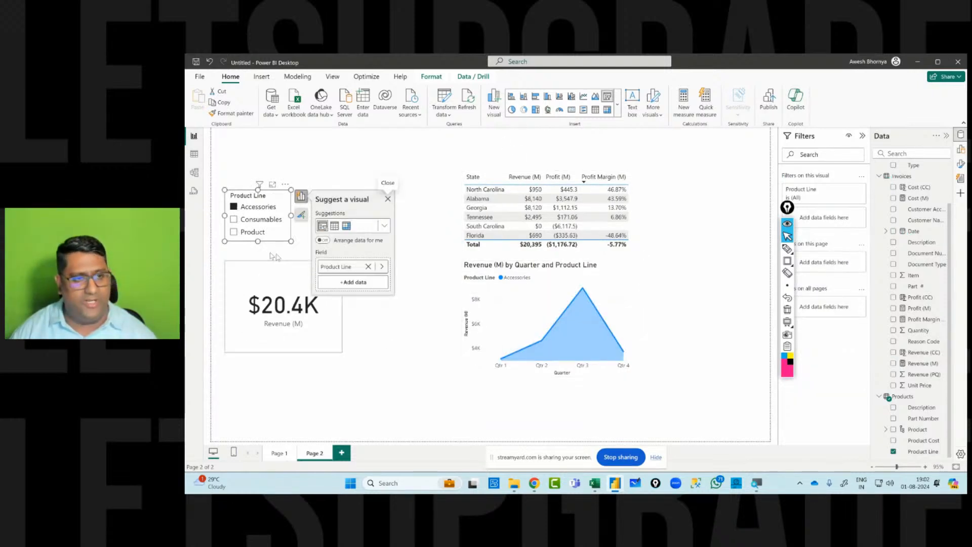
pyautogui.click(234, 220)
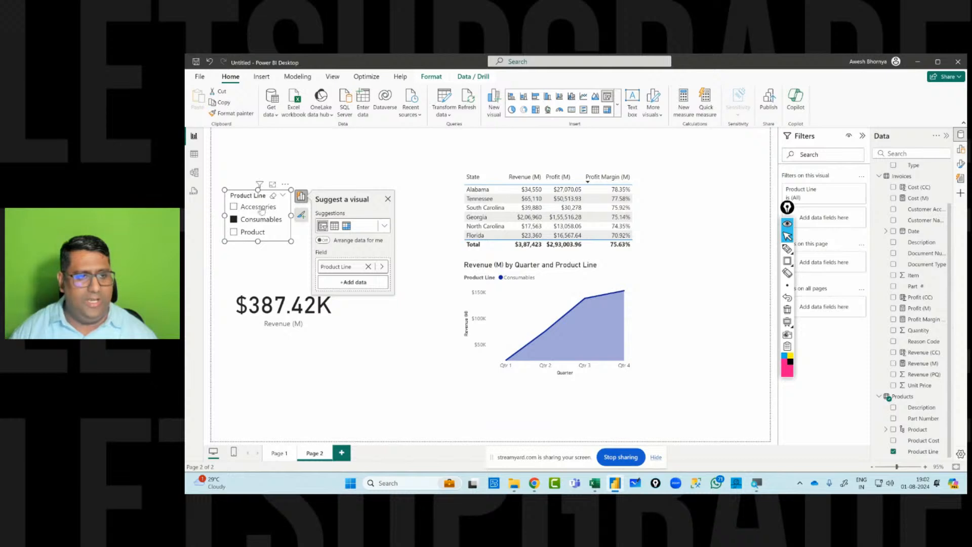
pyautogui.click(272, 195)
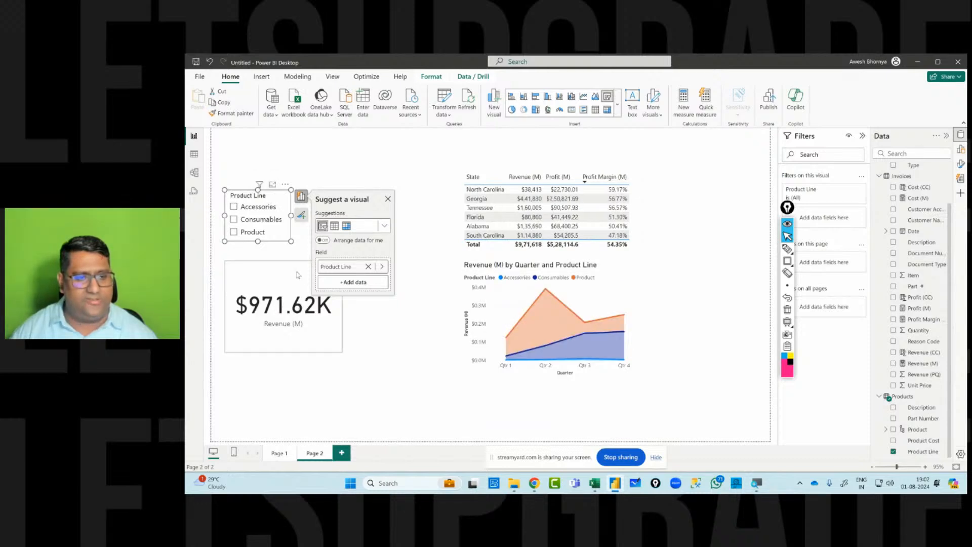
# - Delete the Revenue (M) card from the page
pyautogui.press('Delete')
pyautogui.moveTo(298, 275); pyautogui.dragTo(289, 157)
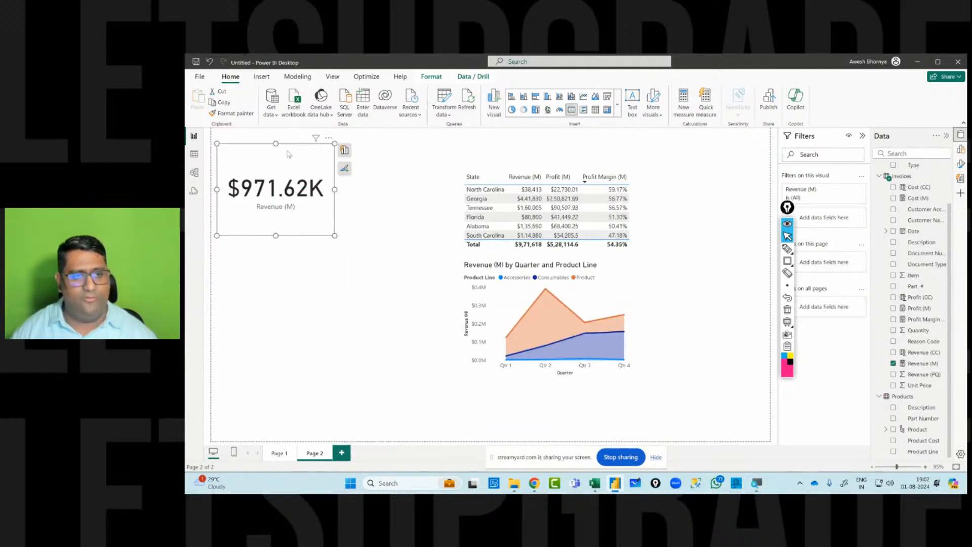
pyautogui.press('Delete')
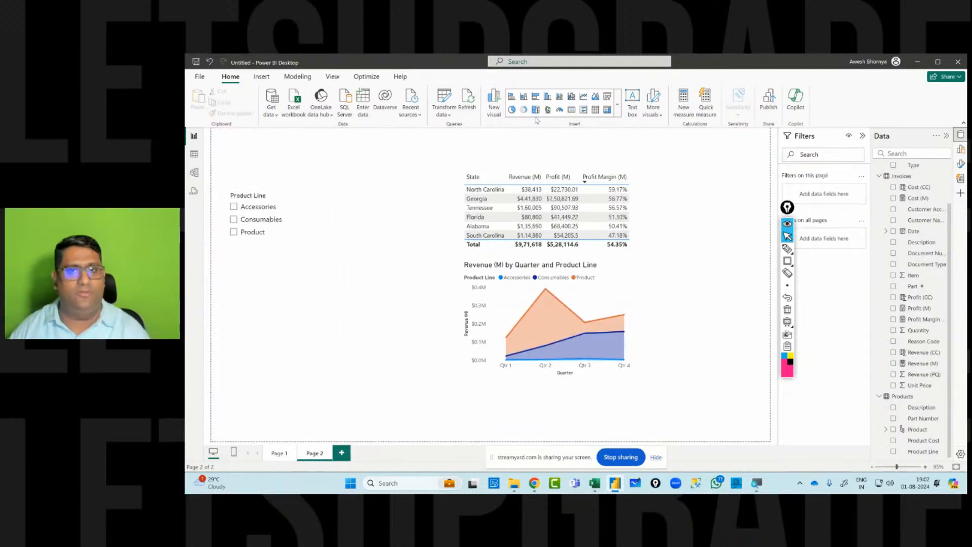
# - Insert a multi-row card below the Product Line slicer, widen it toward the area chart and reduce its height
pyautogui.click(617, 104)
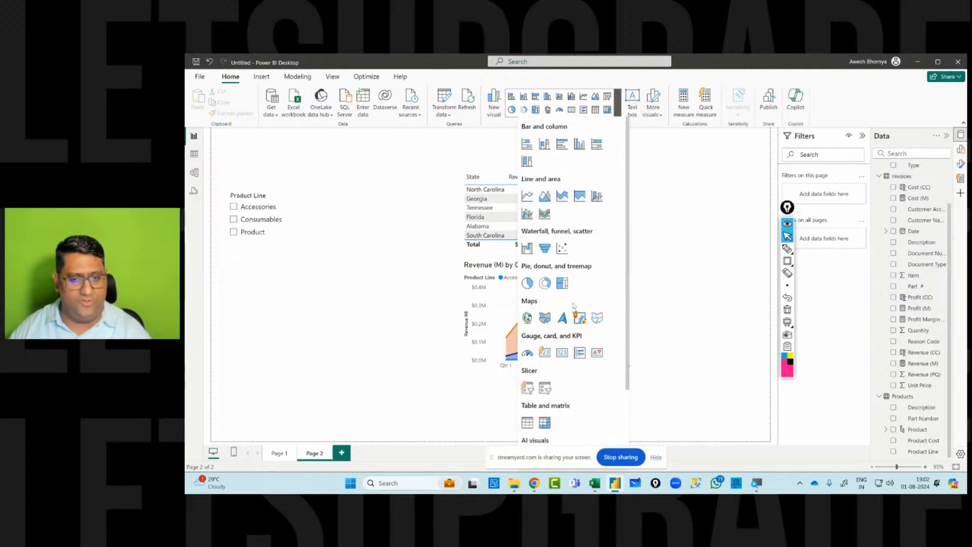
pyautogui.click(580, 352)
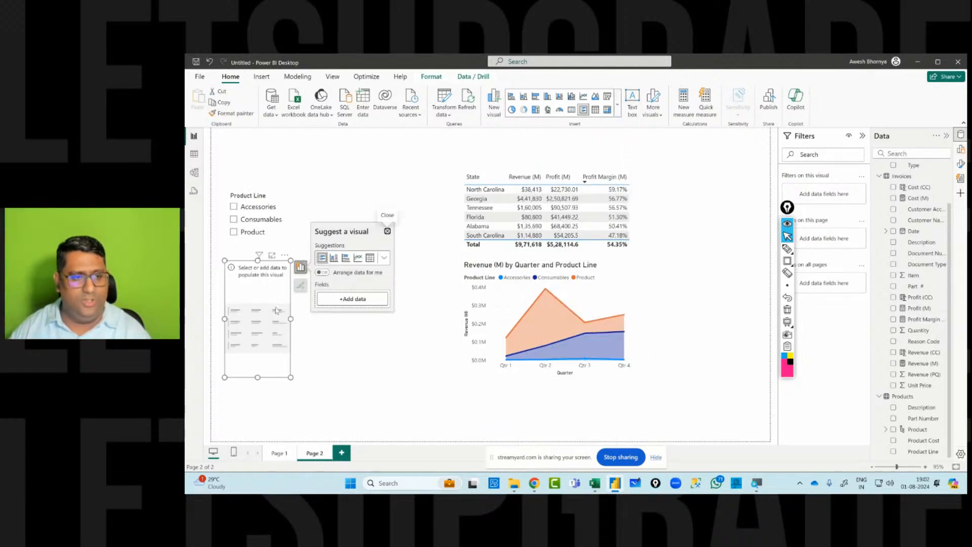
pyautogui.moveTo(292, 320); pyautogui.dragTo(450, 319)
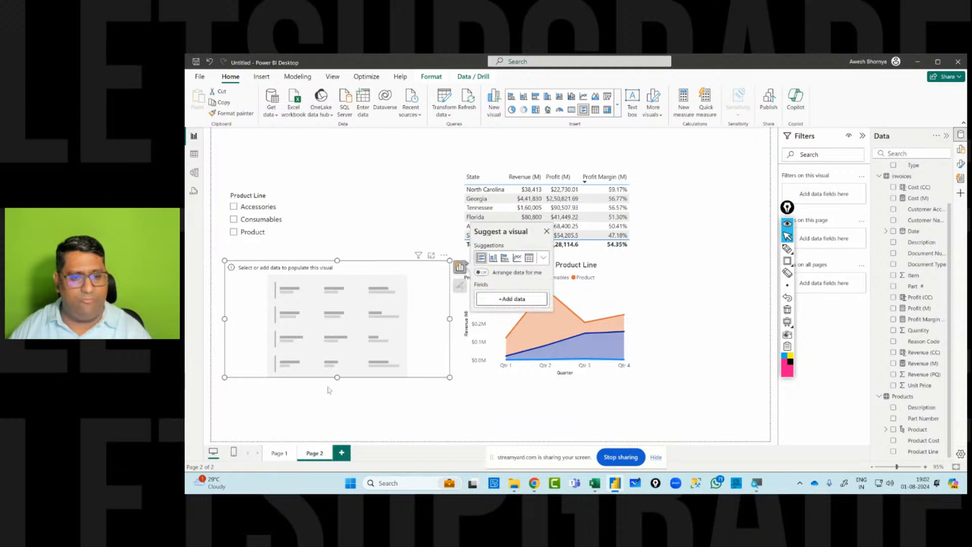
pyautogui.moveTo(337, 377); pyautogui.dragTo(333, 319)
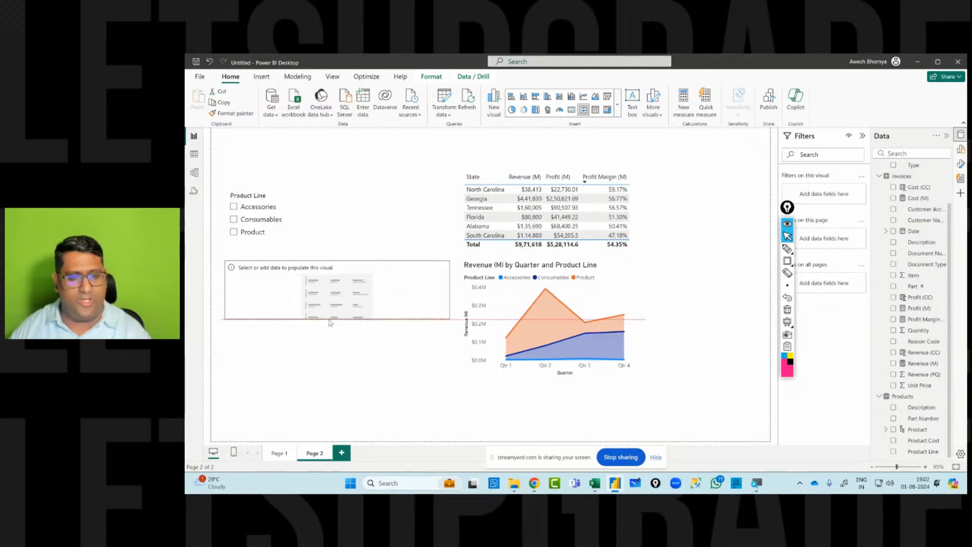
# - Add Quantity, Profit (M) and Profit Margin (M) to the multi-row card and move it above the Product Line slicer
pyautogui.click(893, 330)
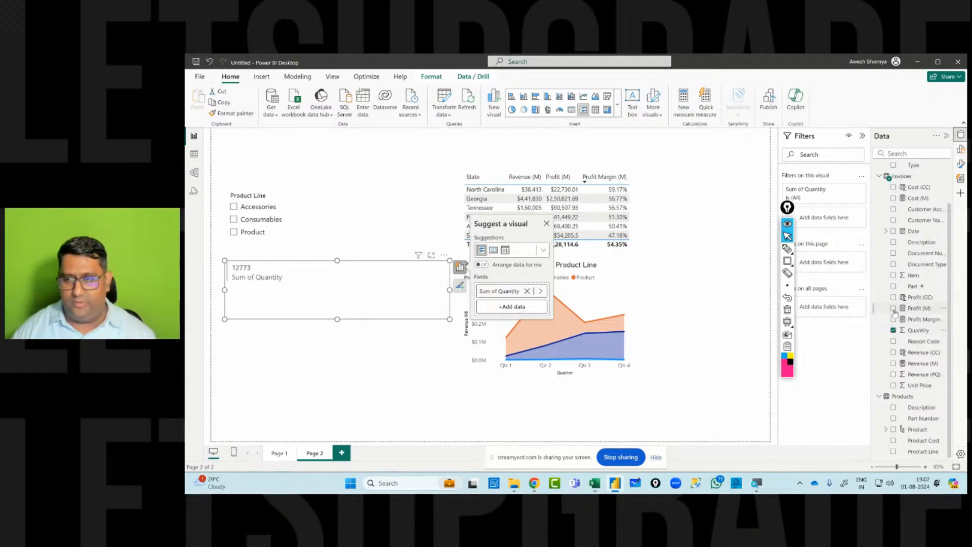
pyautogui.click(893, 320)
pyautogui.click(893, 319)
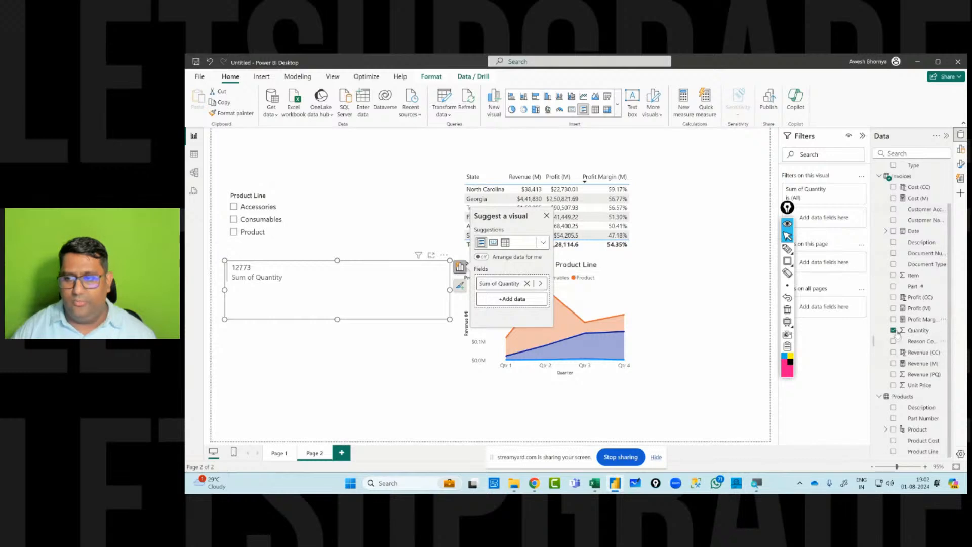
pyautogui.scroll(2, 895, 358)
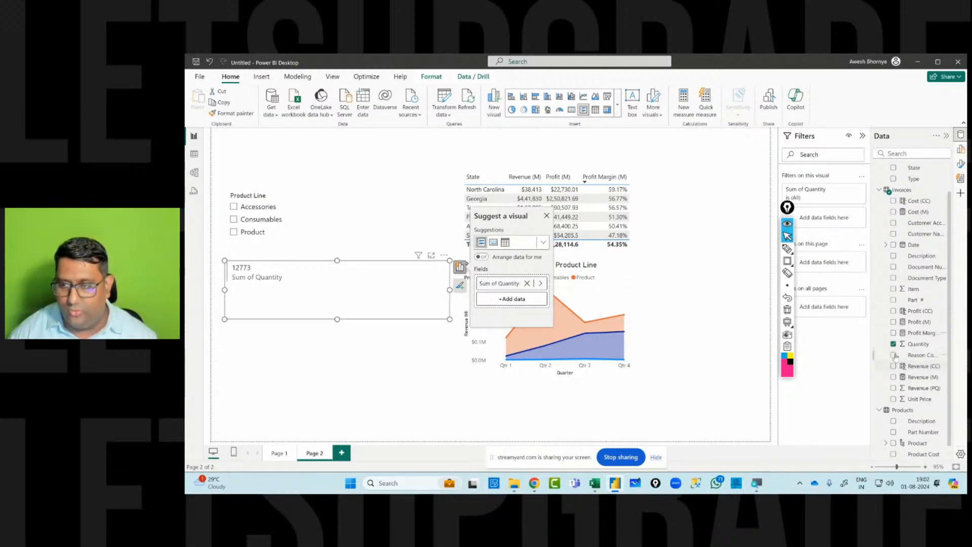
pyautogui.click(893, 355)
pyautogui.click(894, 367)
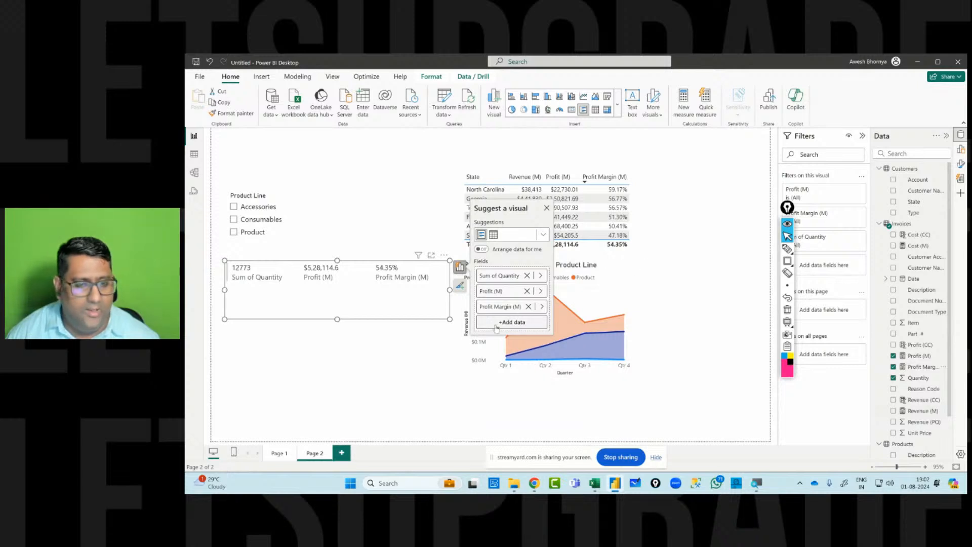
pyautogui.moveTo(450, 320); pyautogui.dragTo(440, 155)
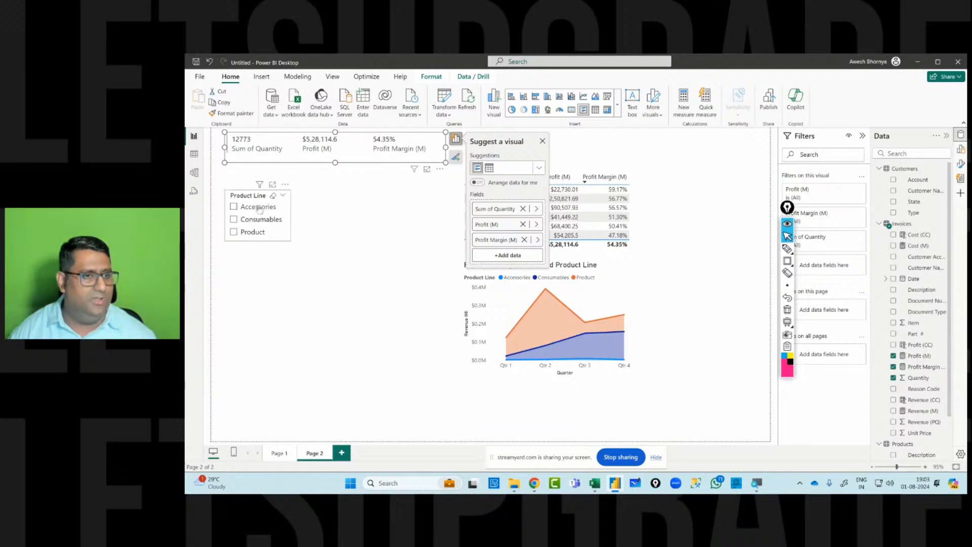
# - Filter the page with the Product Line slicer by Accessories, Consumables and Product in turn, then clear the selection
pyautogui.click(234, 207)
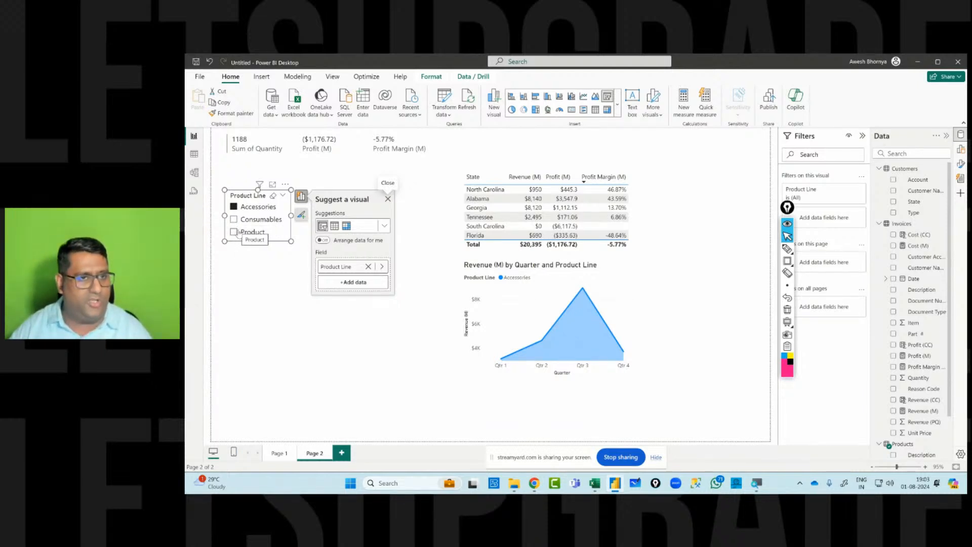
pyautogui.click(234, 219)
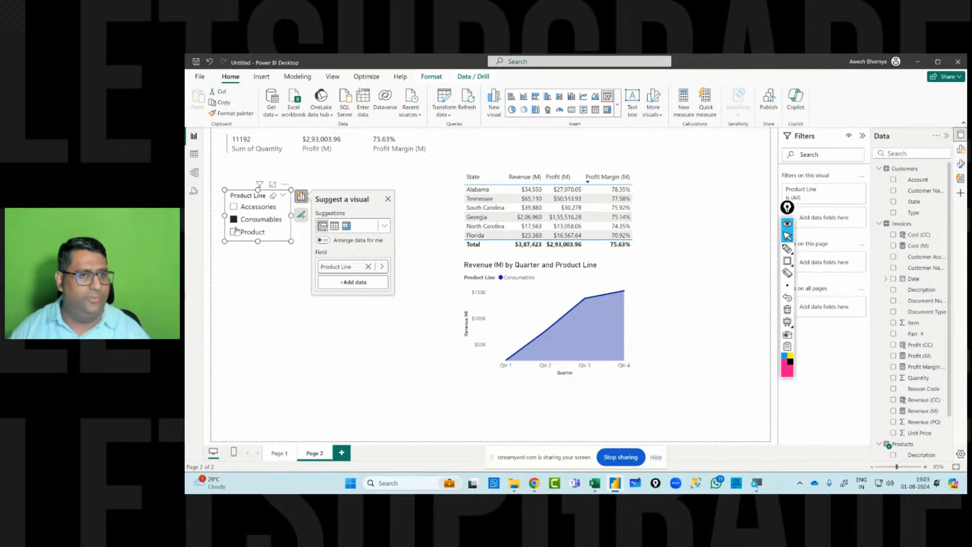
pyautogui.click(234, 231)
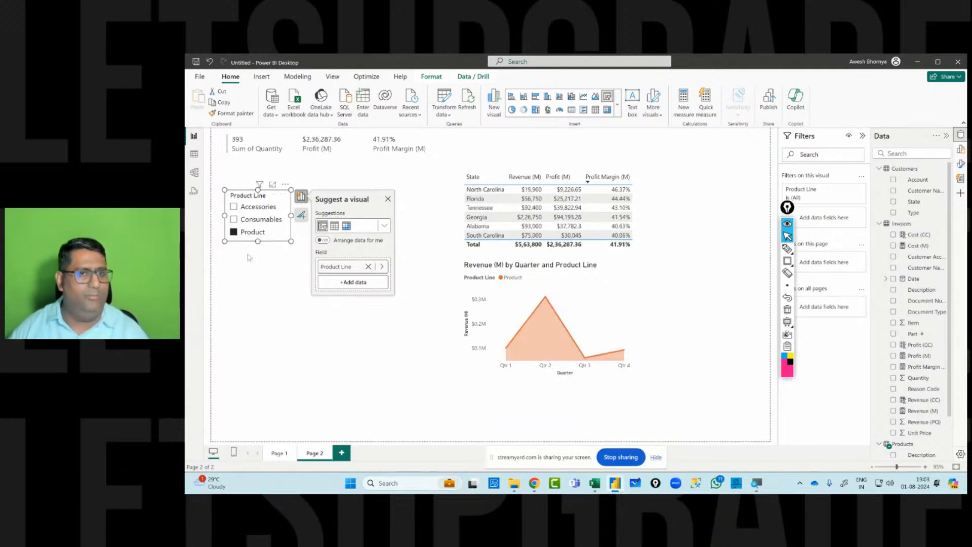
pyautogui.moveTo(260, 186)
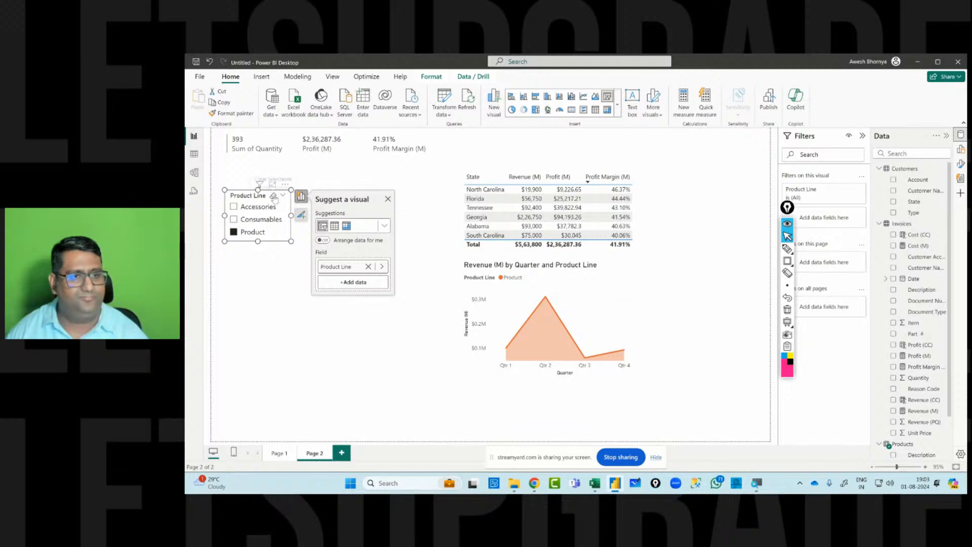
pyautogui.click(277, 196)
pyautogui.click(276, 295)
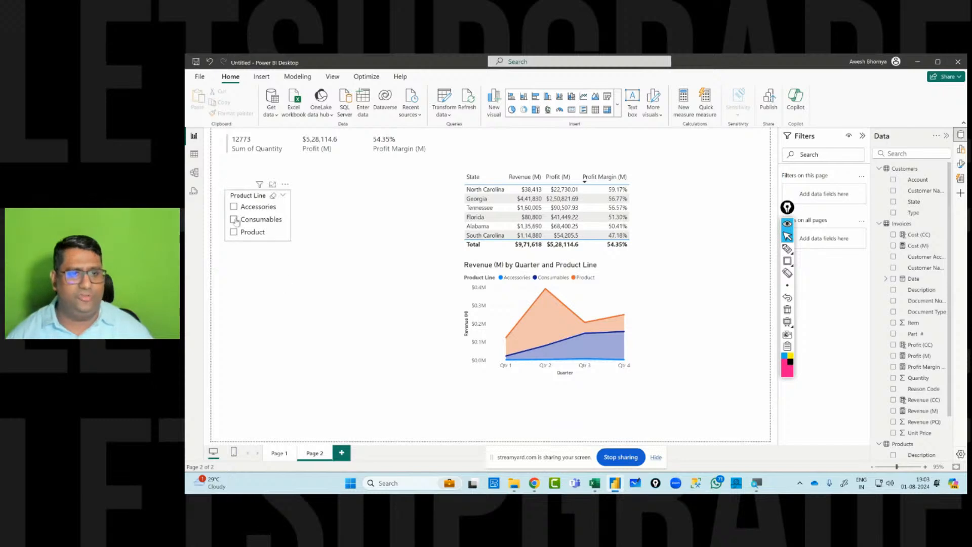
# - Look through the gallery of available visual types and the Invoices and Products data fields
pyautogui.click(619, 101)
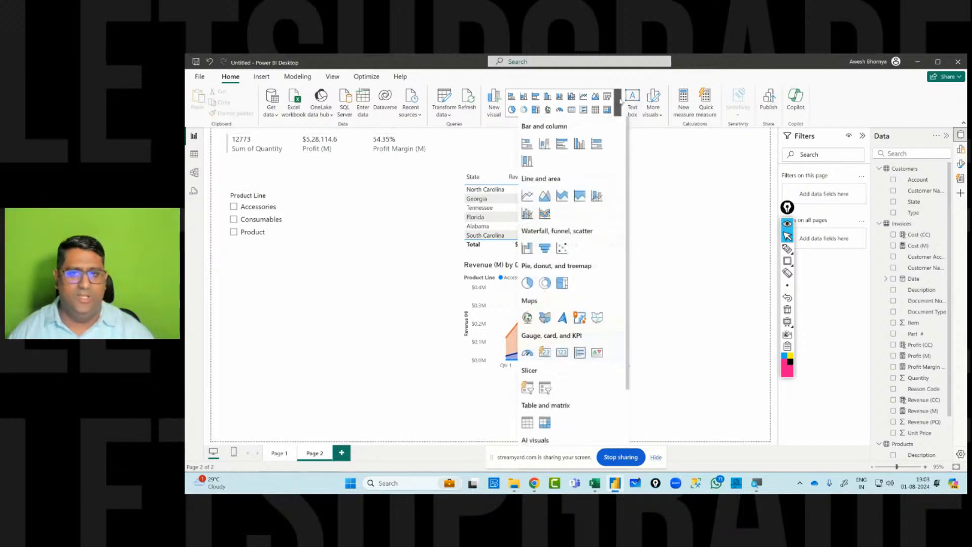
pyautogui.scroll(-3, 531, 334)
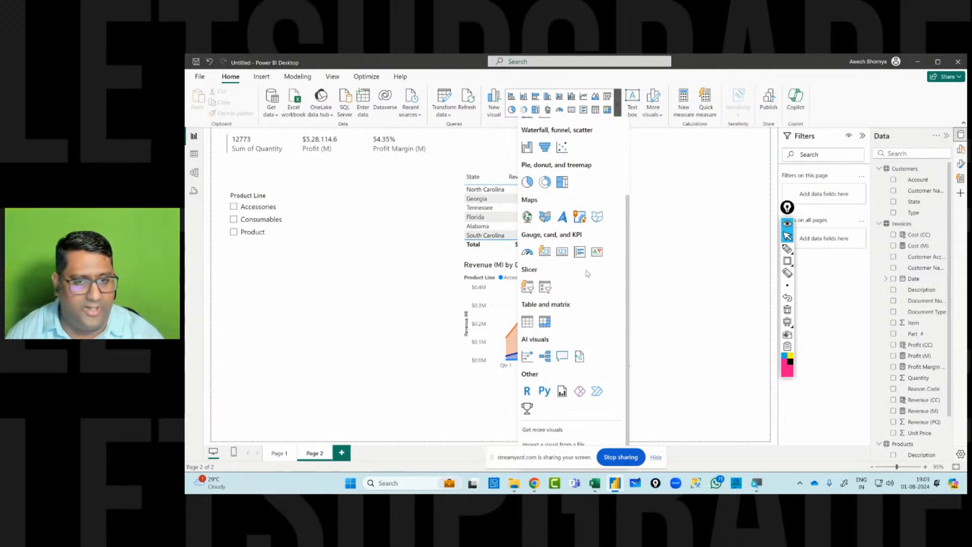
pyautogui.scroll(4, 588, 285)
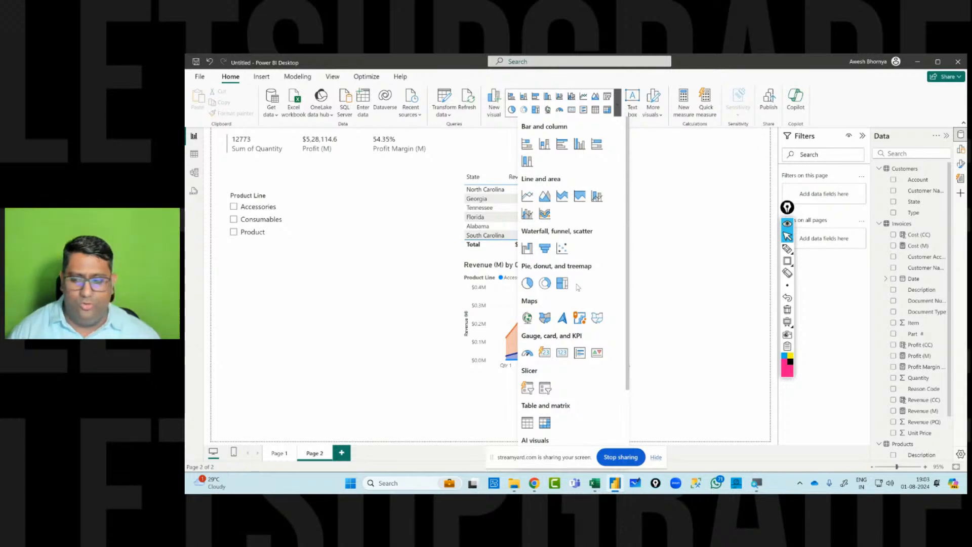
pyautogui.scroll(-3, 603, 253)
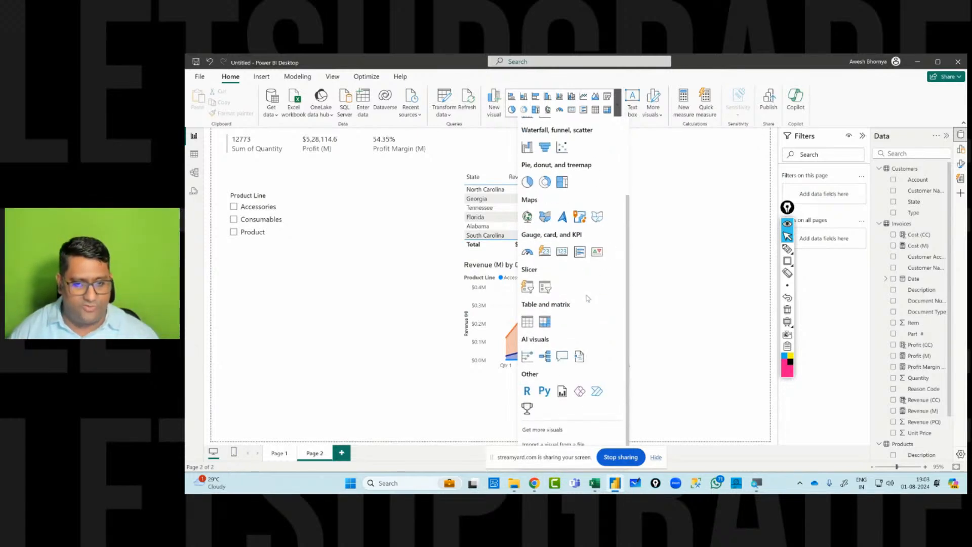
pyautogui.scroll(3, 592, 296)
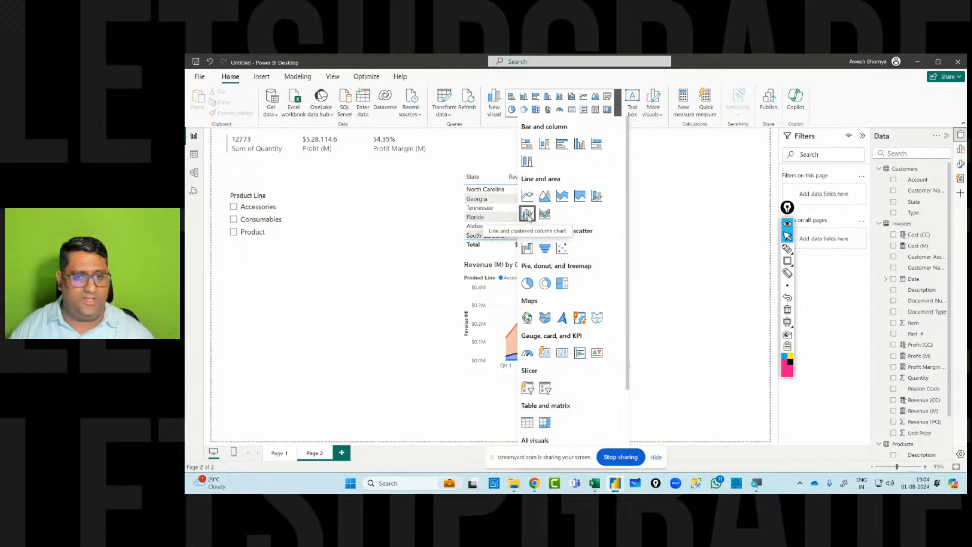
pyautogui.click(422, 276)
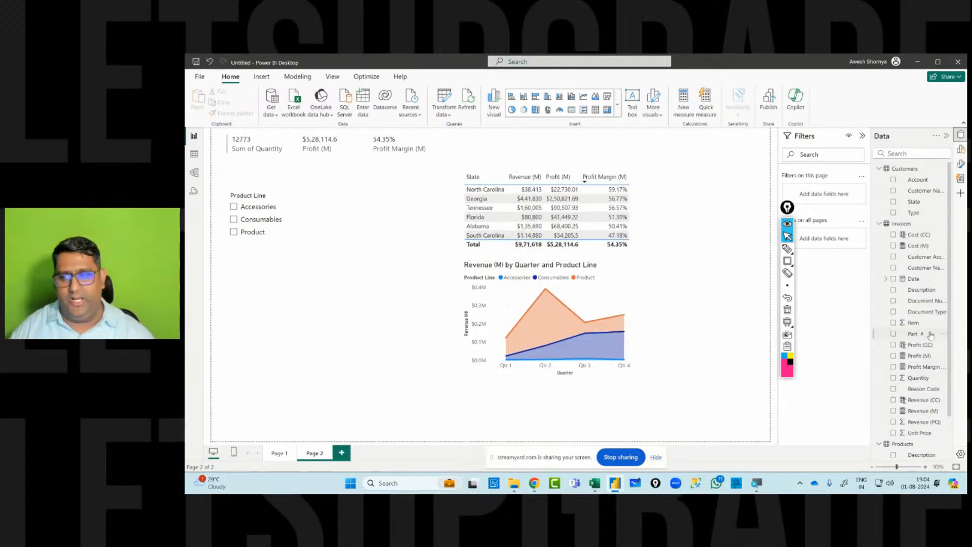
pyautogui.scroll(-2, 919, 304)
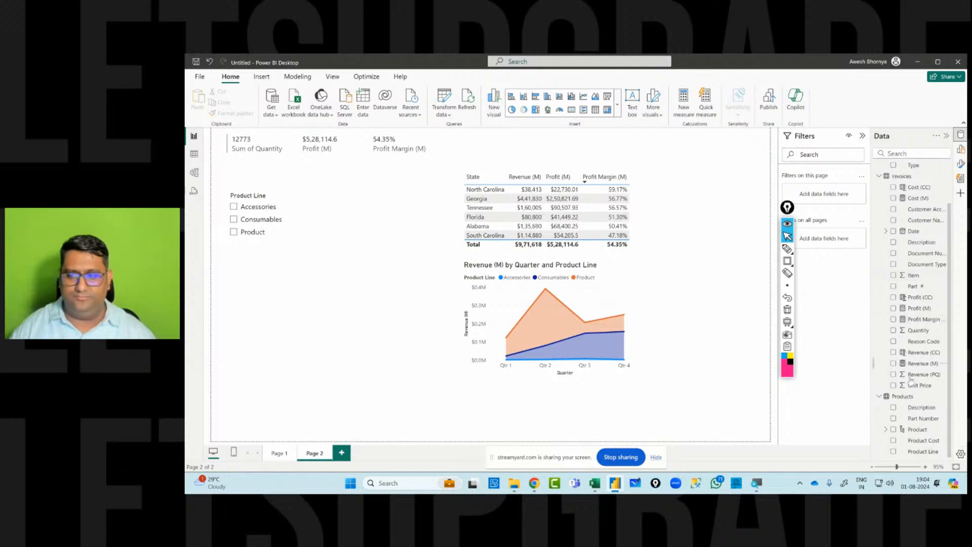
pyautogui.scroll(2, 901, 213)
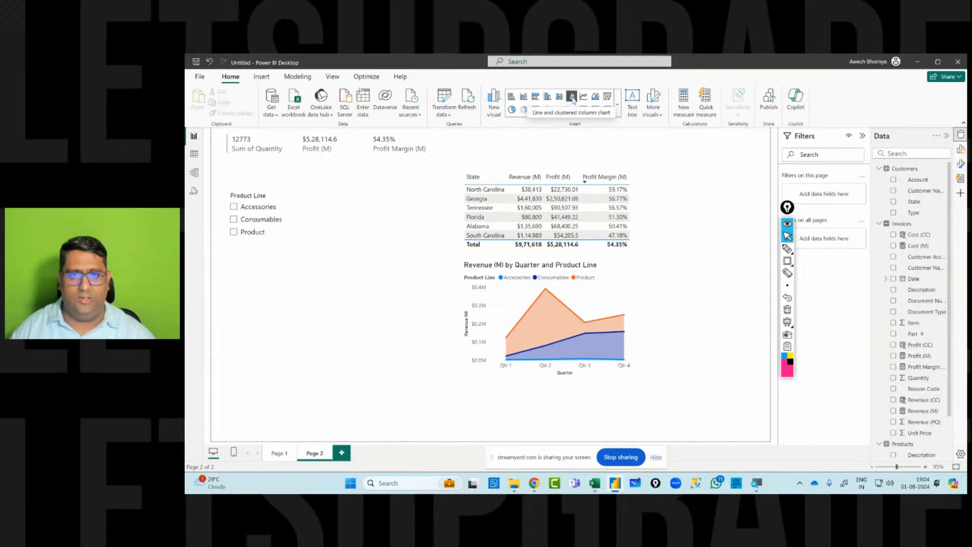
# - Insert a widened line and clustered column chart below the slicer, with Profit (M) as columns and Profit Margin (M) as the line
pyautogui.click(573, 100)
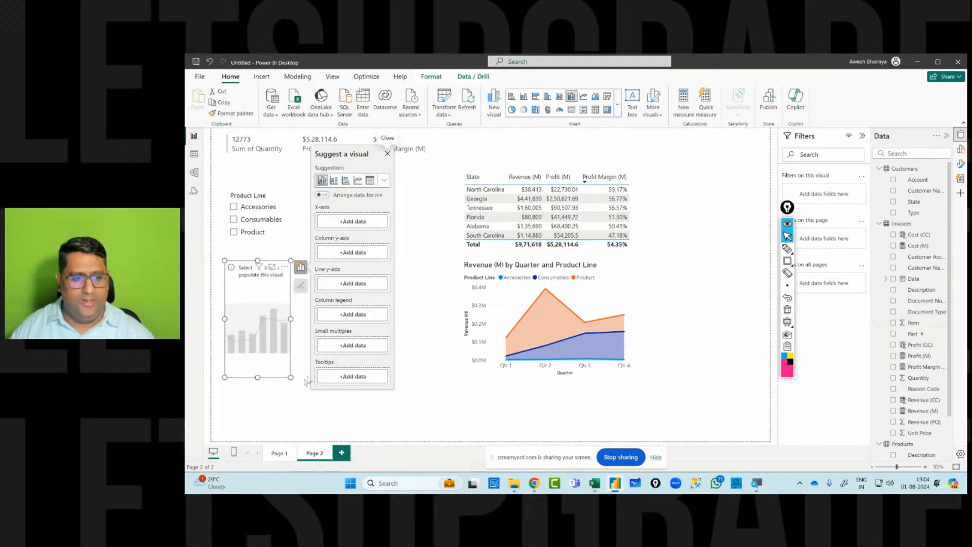
pyautogui.moveTo(297, 382); pyautogui.dragTo(440, 382)
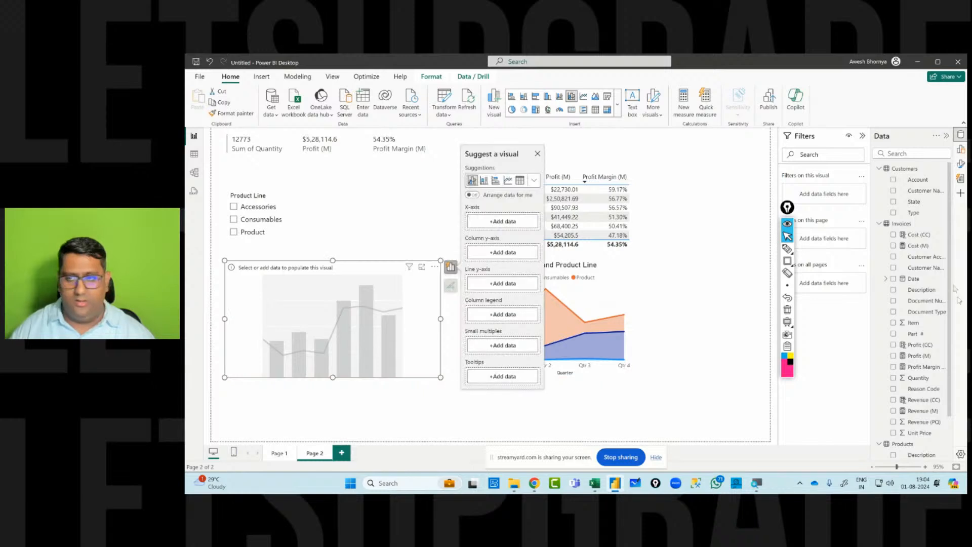
pyautogui.scroll(-2, 900, 295)
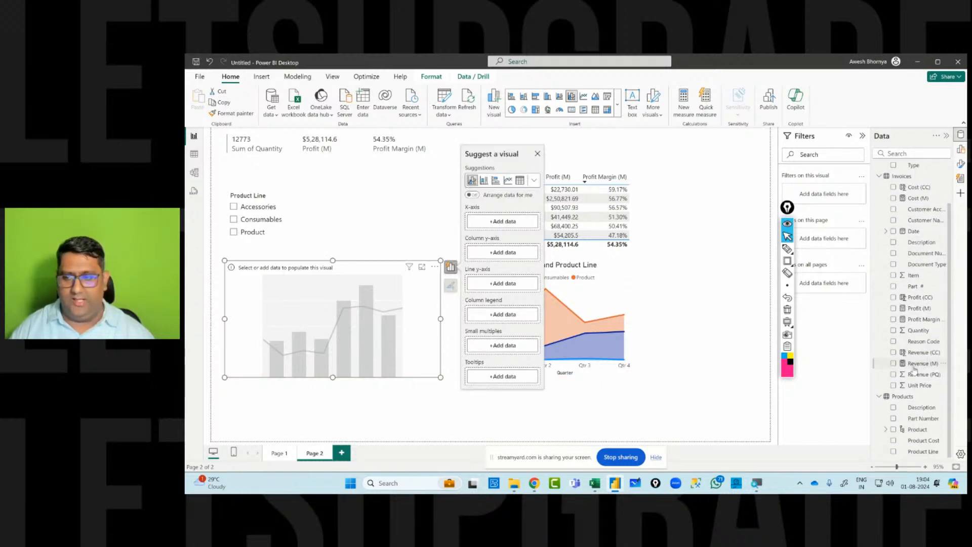
pyautogui.click(894, 308)
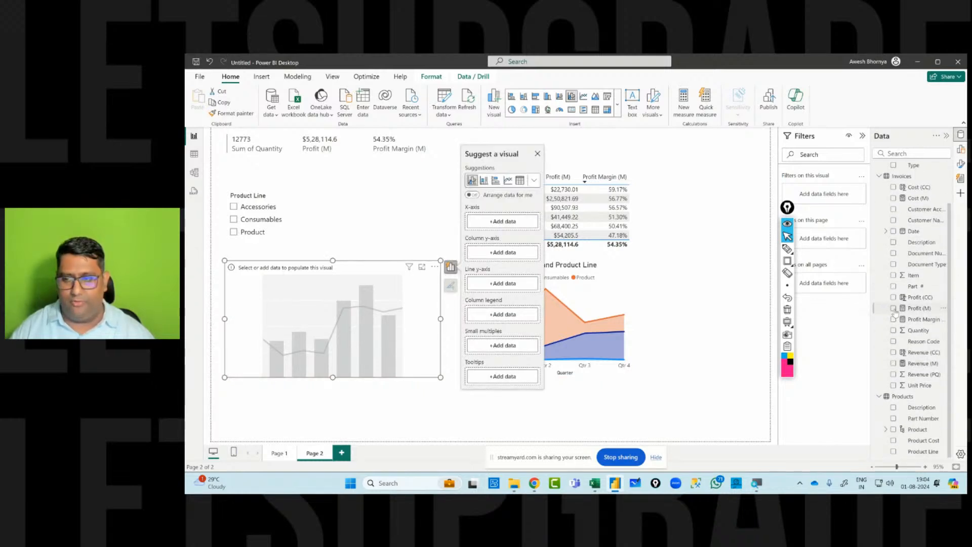
pyautogui.click(894, 319)
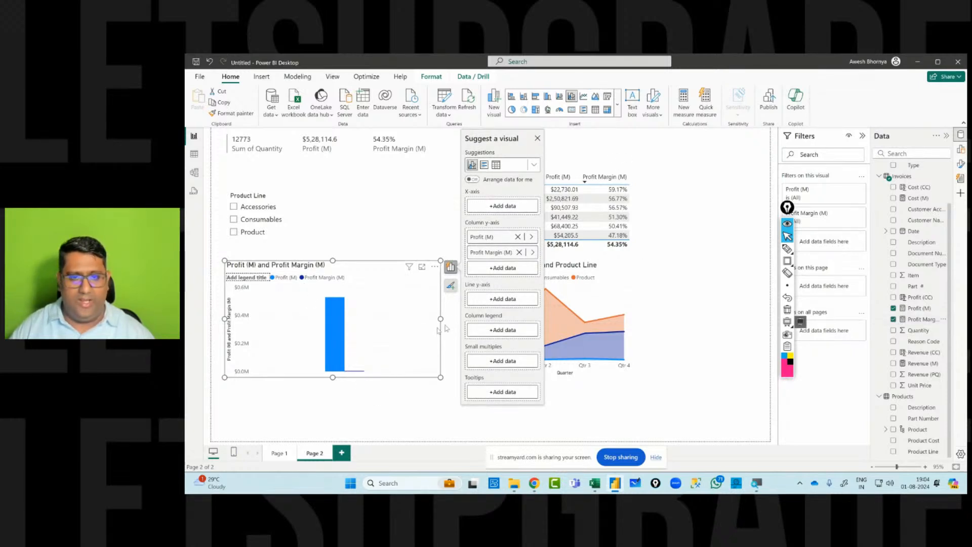
pyautogui.moveTo(491, 257); pyautogui.dragTo(499, 299)
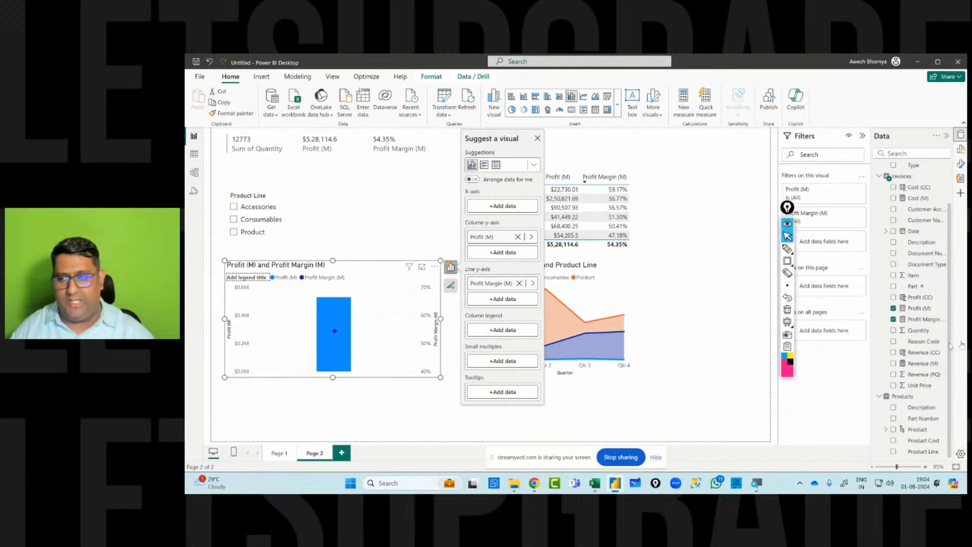
# - Put State on the combo chart's X-axis and enlarge the chart slightly, mainly in height
pyautogui.scroll(1, 911, 256)
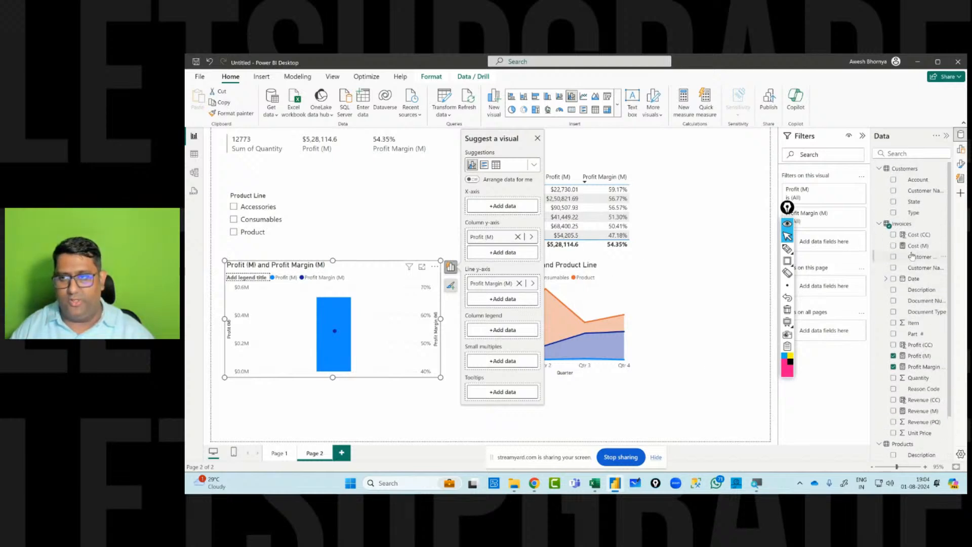
pyautogui.click(893, 202)
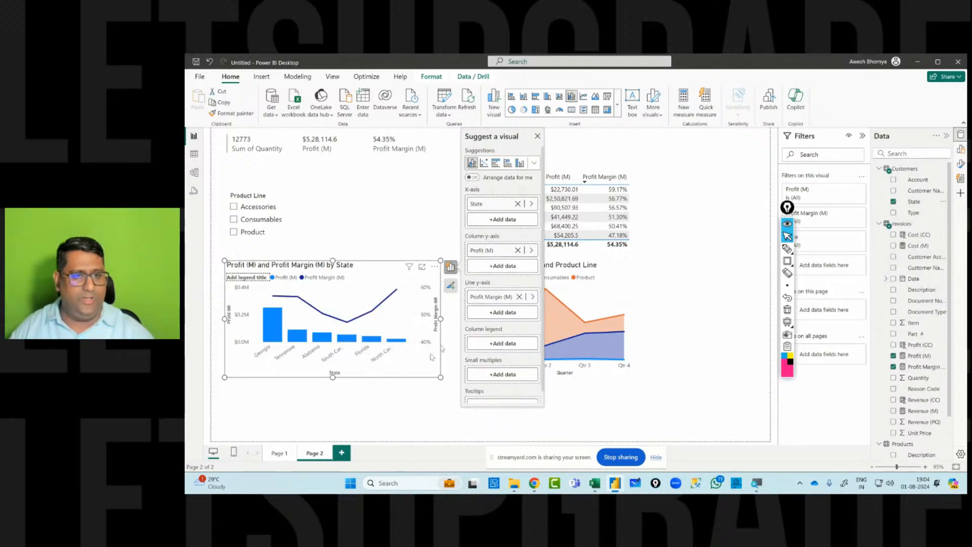
pyautogui.moveTo(440, 377); pyautogui.dragTo(446, 406)
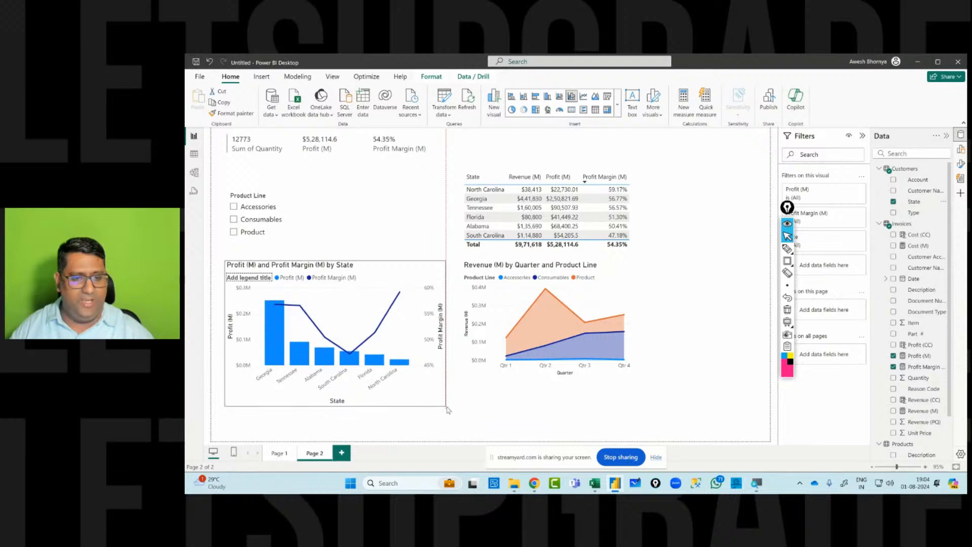
# - Open the profit and margin combo chart in focus mode and turn on its data labels
pyautogui.click(427, 267)
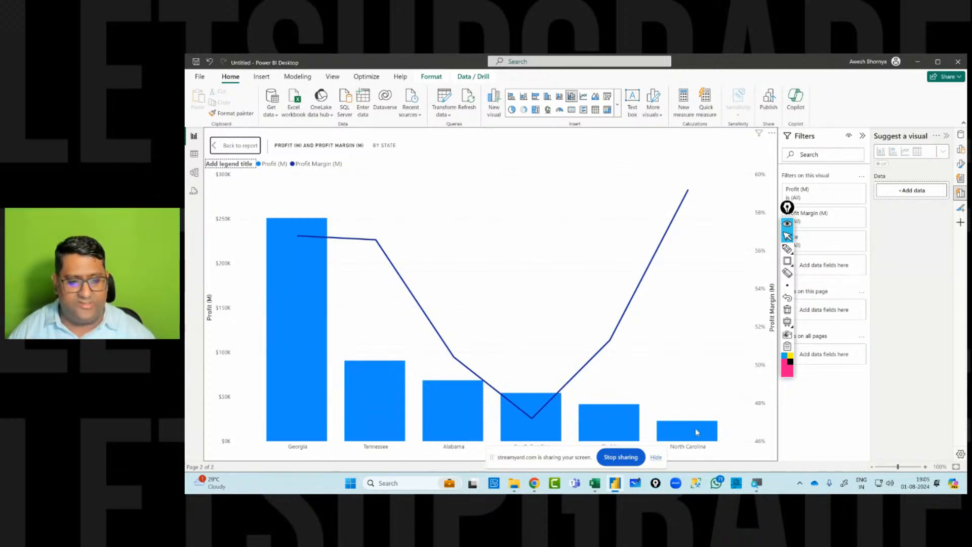
pyautogui.moveTo(697, 432)
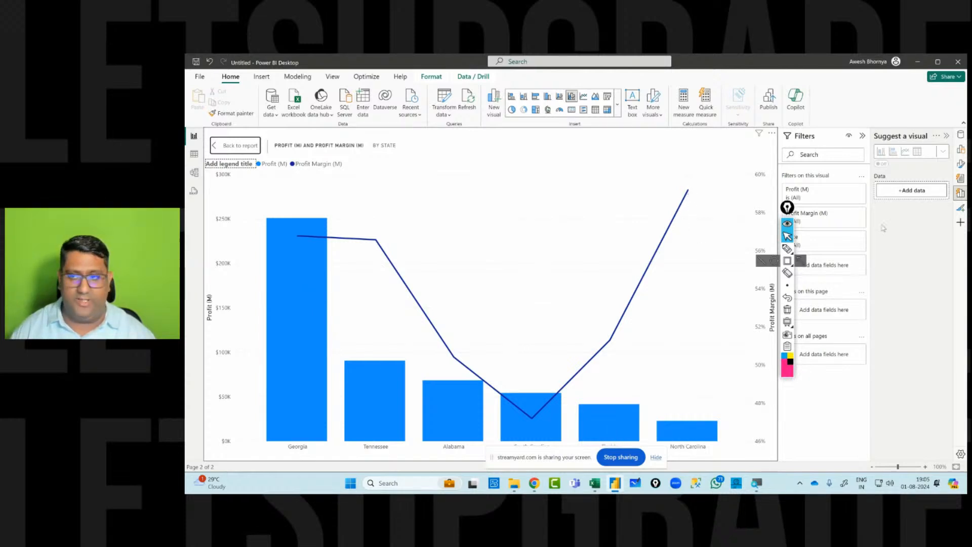
pyautogui.click(961, 163)
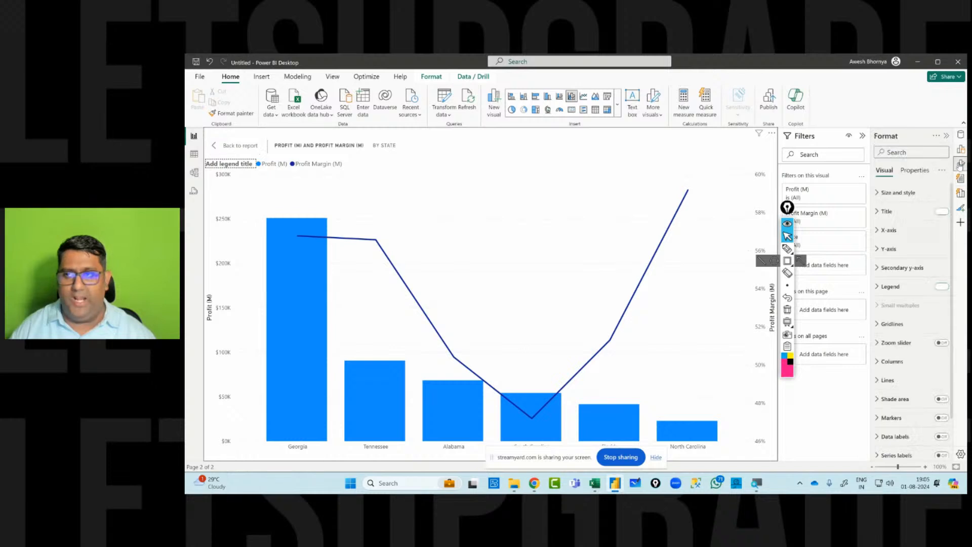
pyautogui.click(906, 154)
pyautogui.write('label')
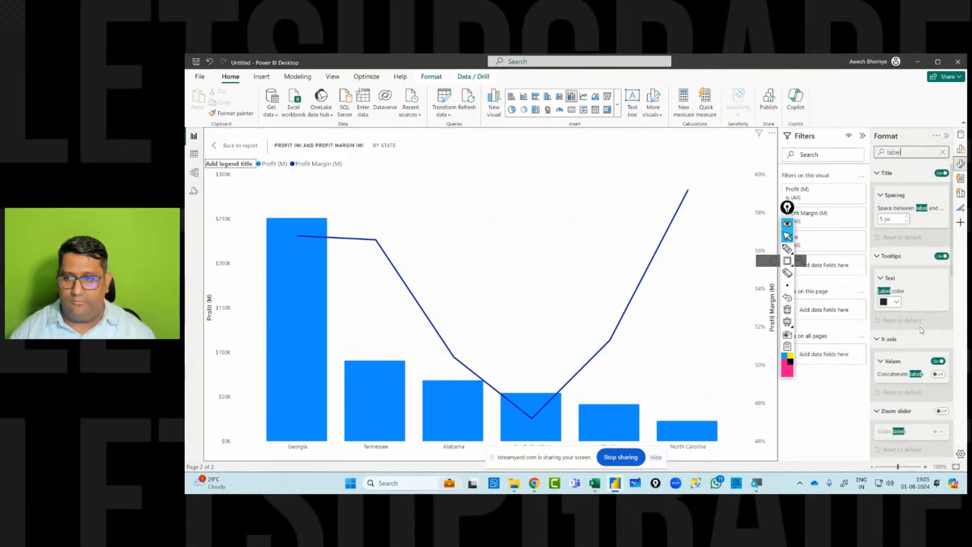
pyautogui.scroll(-1, 916, 326)
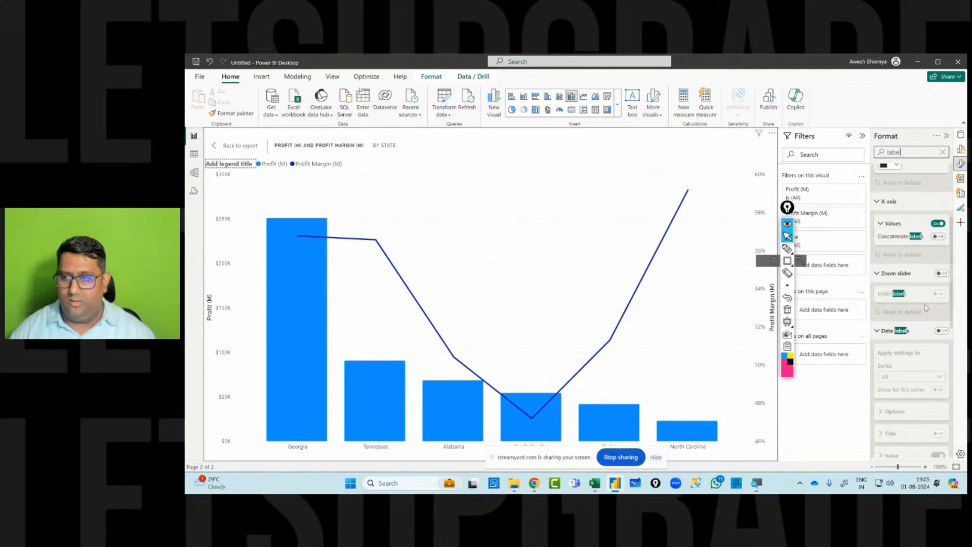
pyautogui.scroll(-3, 926, 306)
pyautogui.click(942, 284)
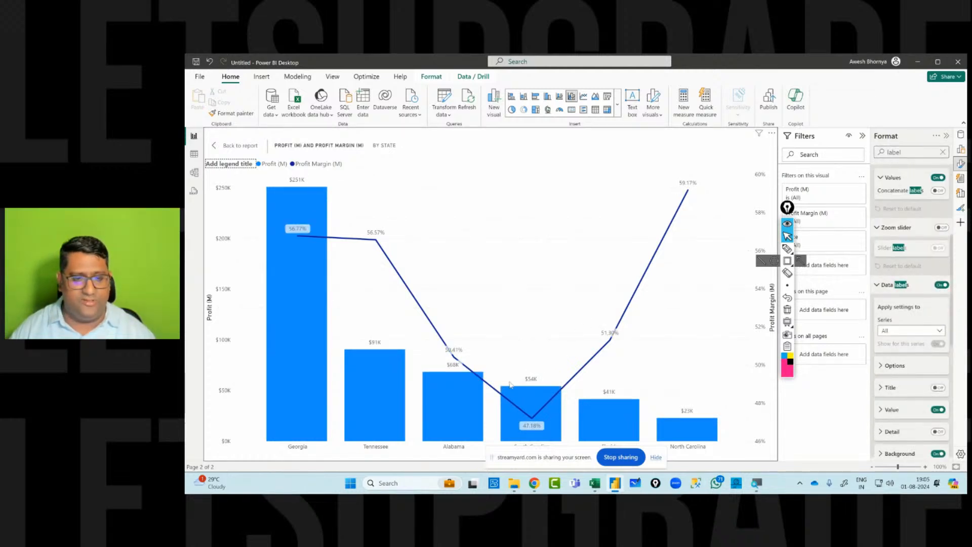
# - Try the data label settings for the Profit Margin (M) series and switch all the chart's data labels off and on again
pyautogui.click(938, 332)
pyautogui.click(902, 363)
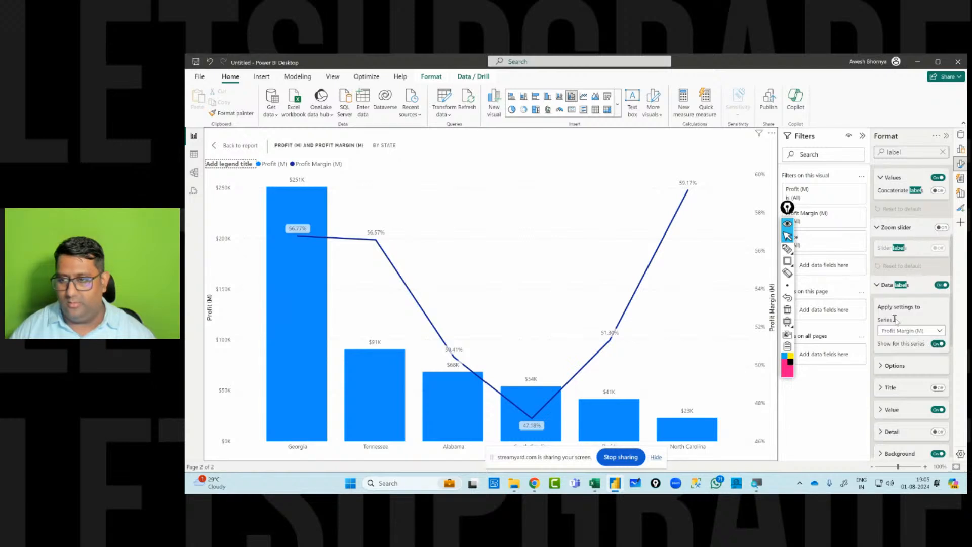
pyautogui.click(906, 332)
pyautogui.click(905, 342)
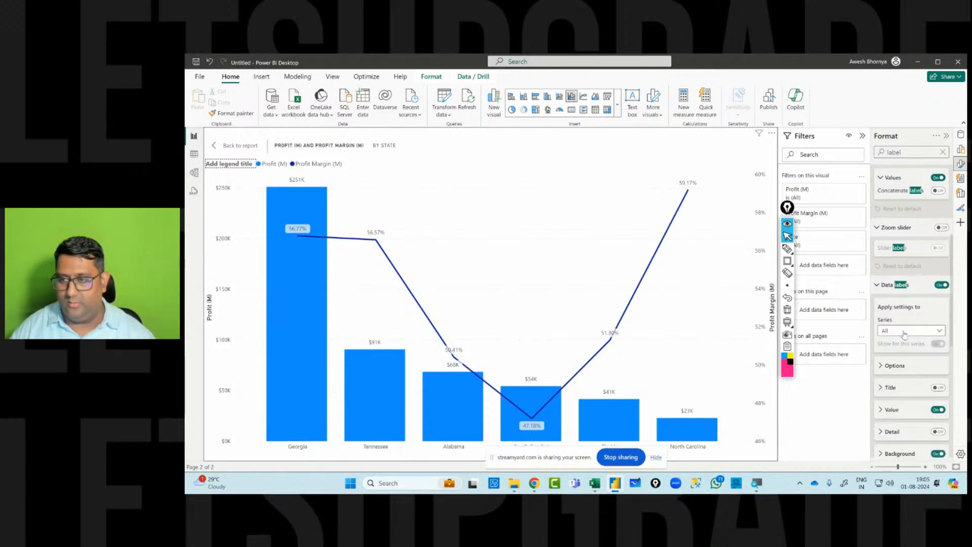
pyautogui.click(904, 333)
pyautogui.click(904, 366)
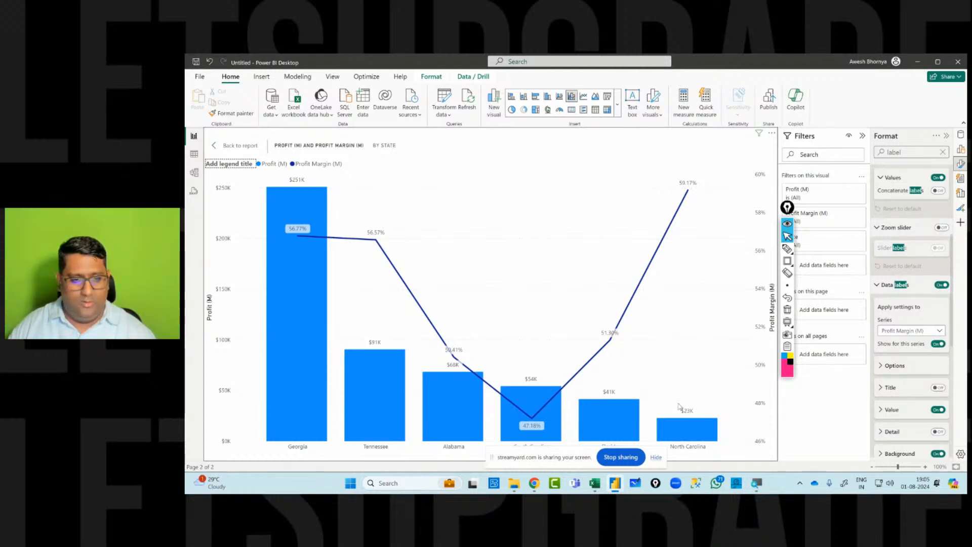
pyautogui.click(940, 344)
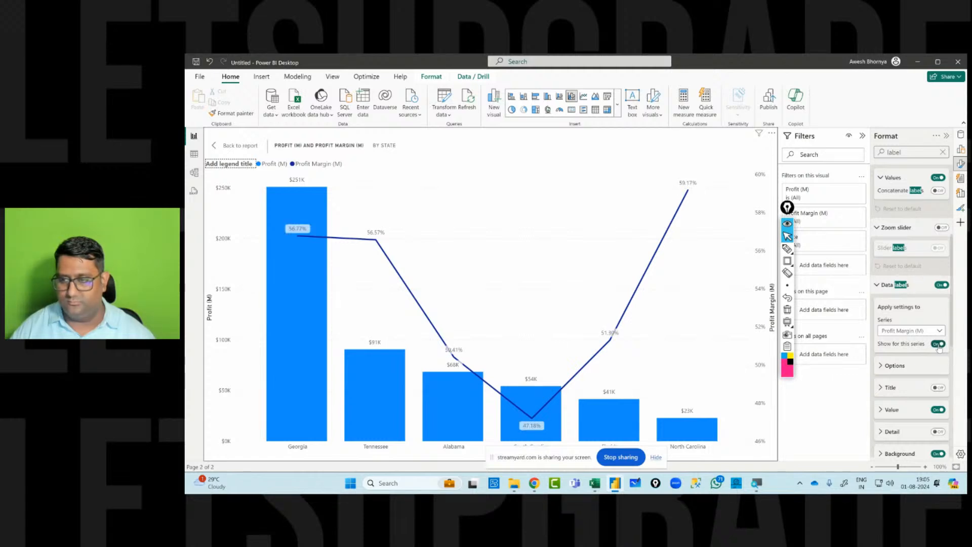
pyautogui.click(884, 366)
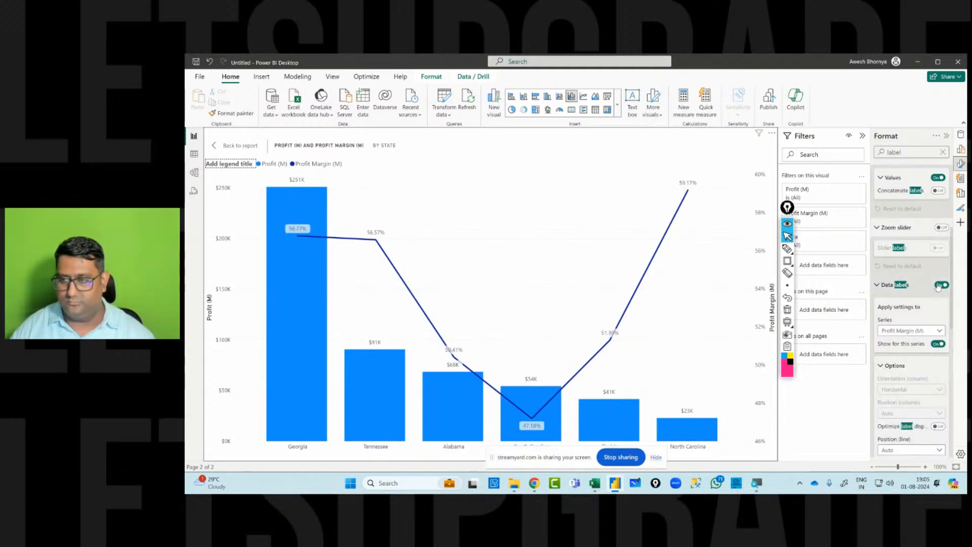
pyautogui.click(941, 285)
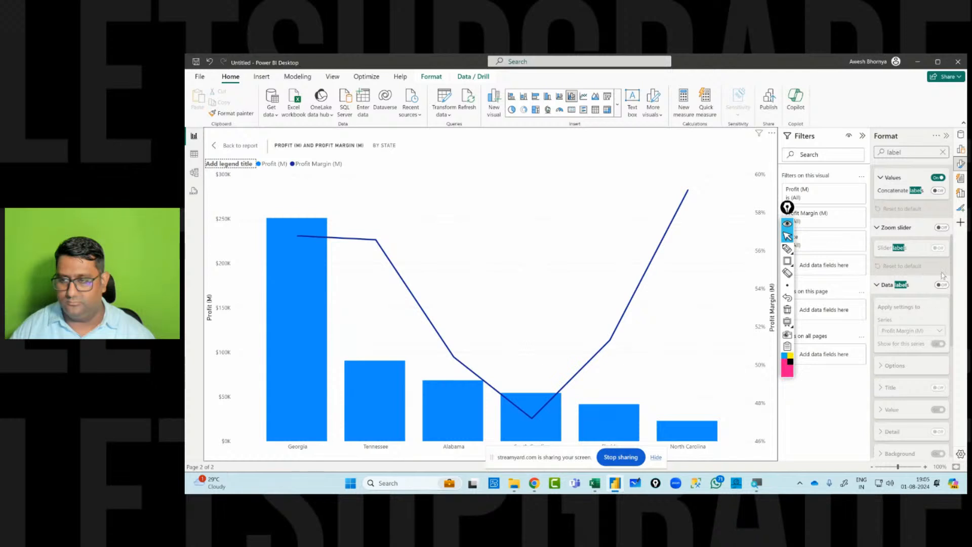
pyautogui.click(942, 285)
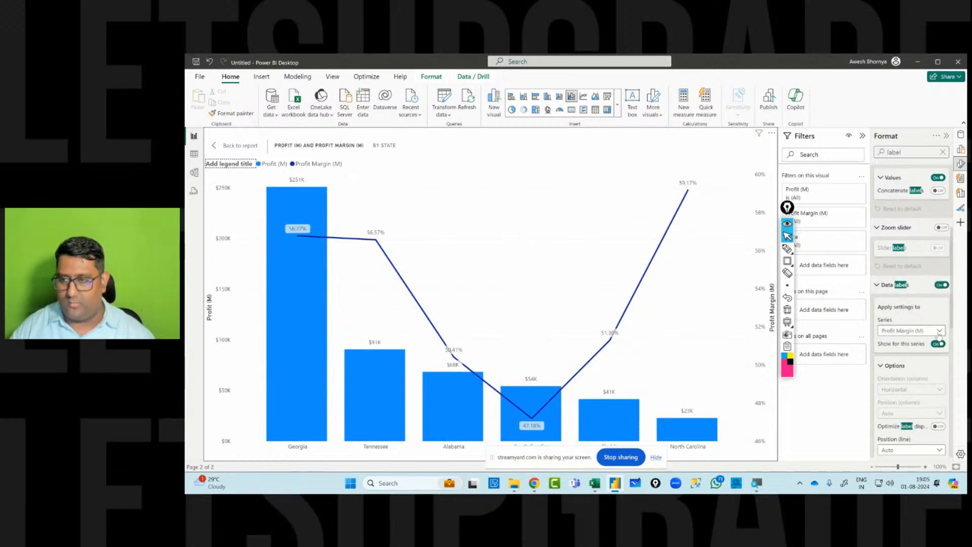
# - Hide the data labels of the Profit (M) series only
pyautogui.click(939, 331)
pyautogui.click(928, 354)
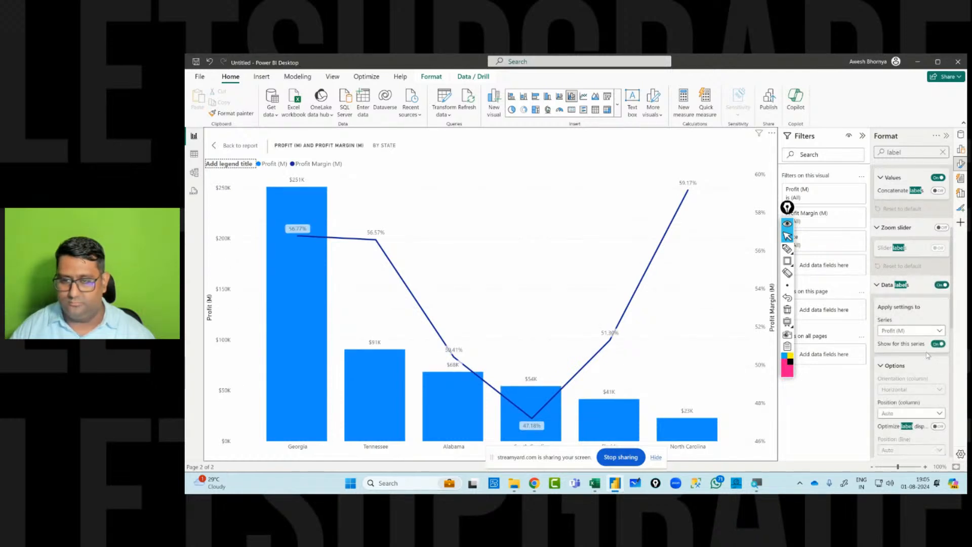
pyautogui.click(939, 344)
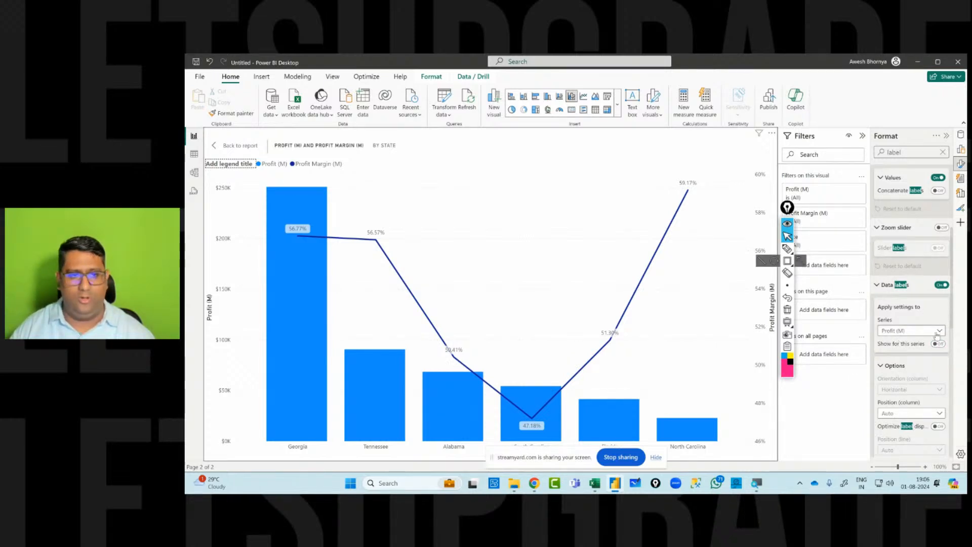
pyautogui.click(939, 331)
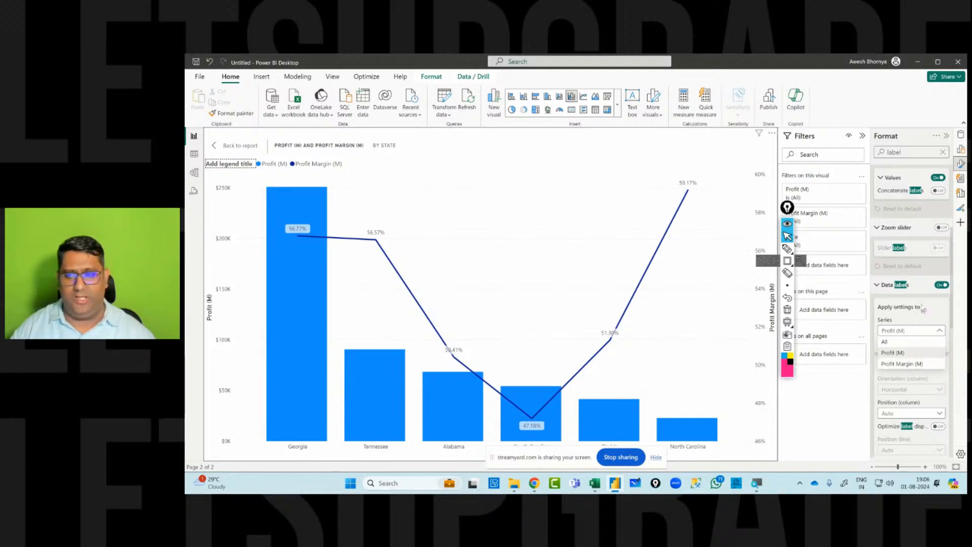
pyautogui.click(940, 352)
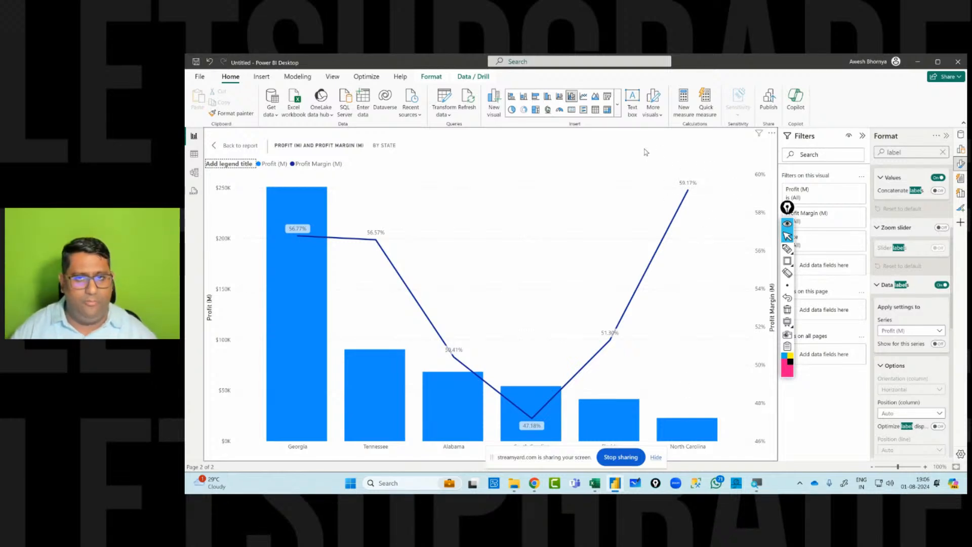
# - Return from focus mode to the report page and look through the gallery of visual types
pyautogui.click(617, 104)
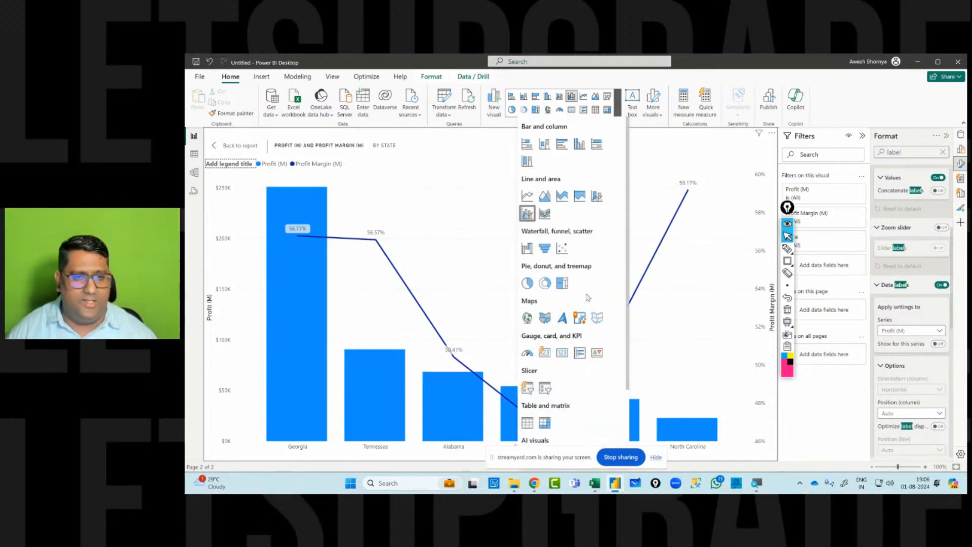
pyautogui.click(215, 145)
pyautogui.click(227, 147)
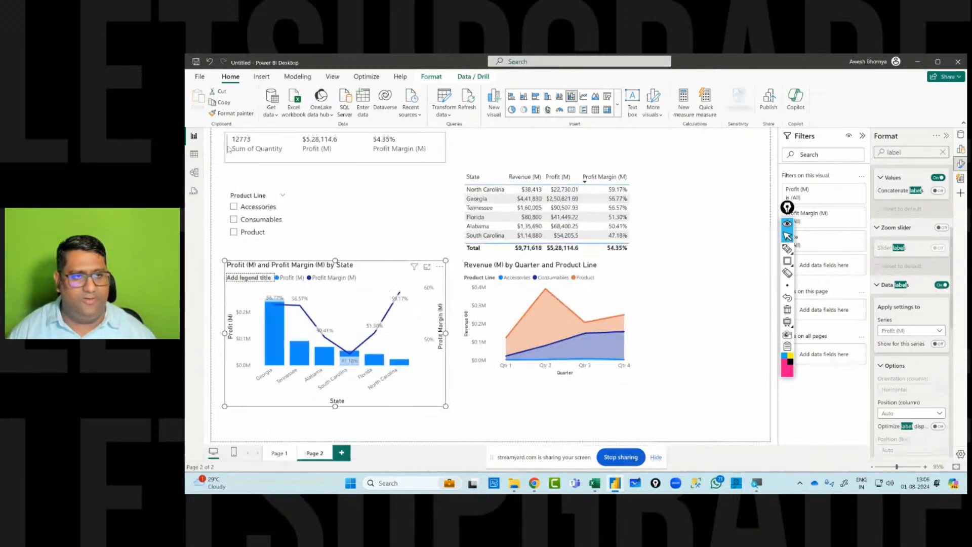
pyautogui.click(368, 194)
pyautogui.click(617, 105)
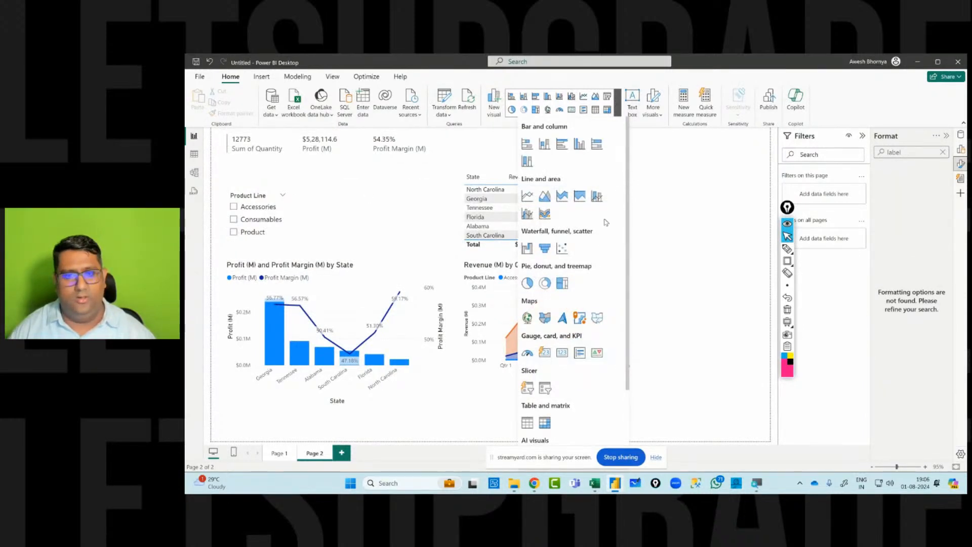
pyautogui.scroll(-5, 606, 223)
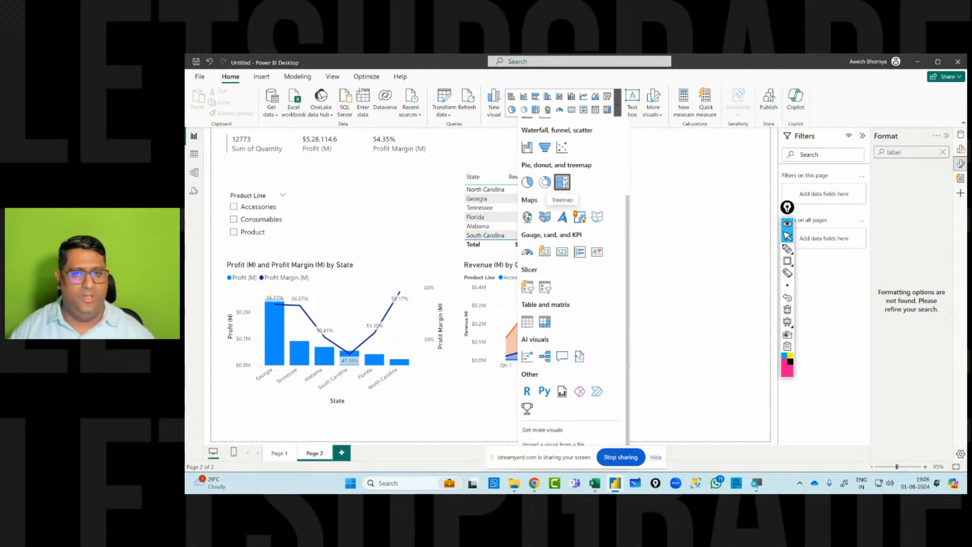
pyautogui.click(658, 338)
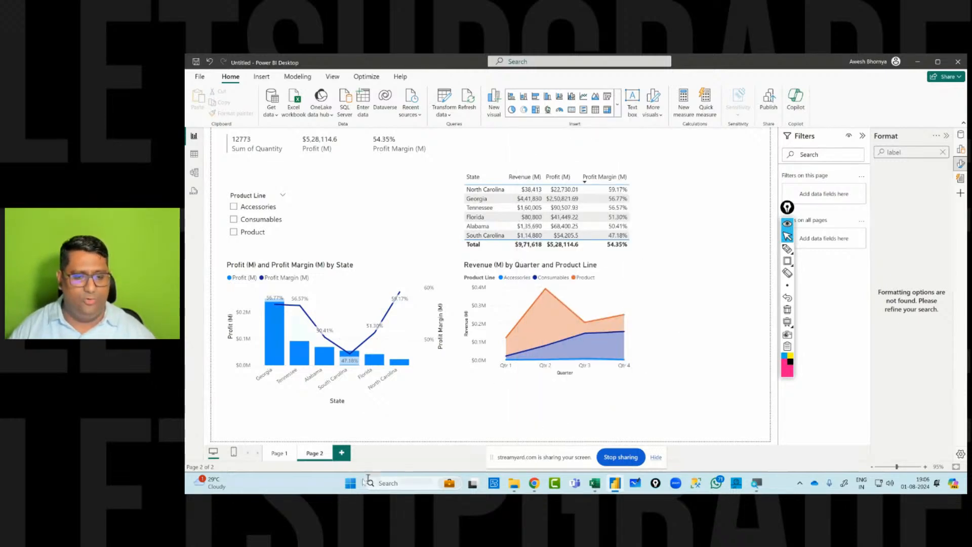
# - Add a new report page and insert a treemap, enlarged to more than twice its default width
pyautogui.click(342, 453)
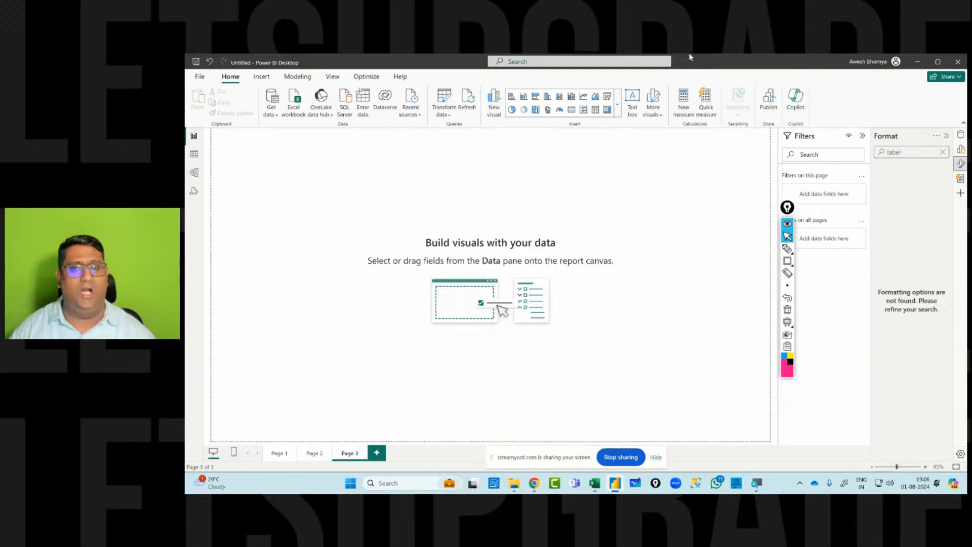
pyautogui.click(618, 104)
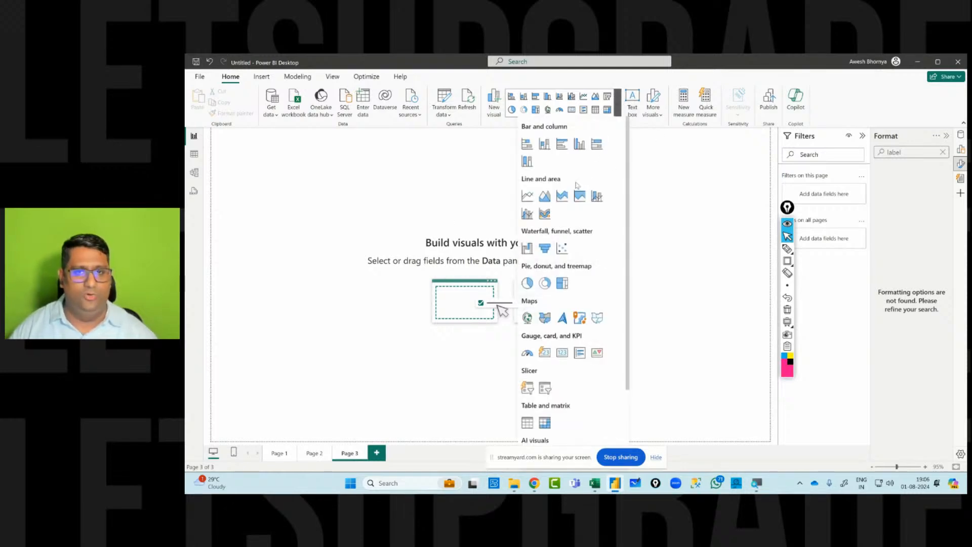
pyautogui.click(564, 284)
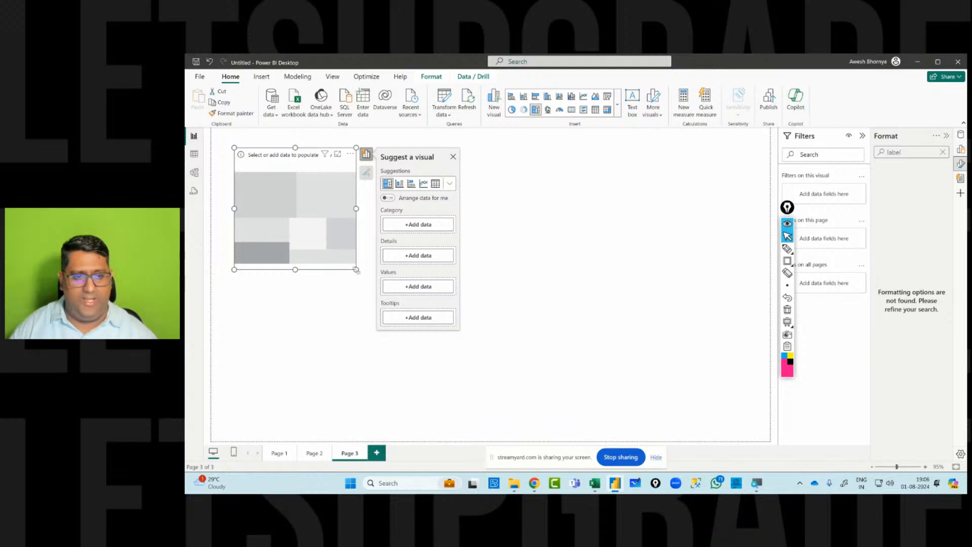
pyautogui.moveTo(358, 271); pyautogui.dragTo(510, 357)
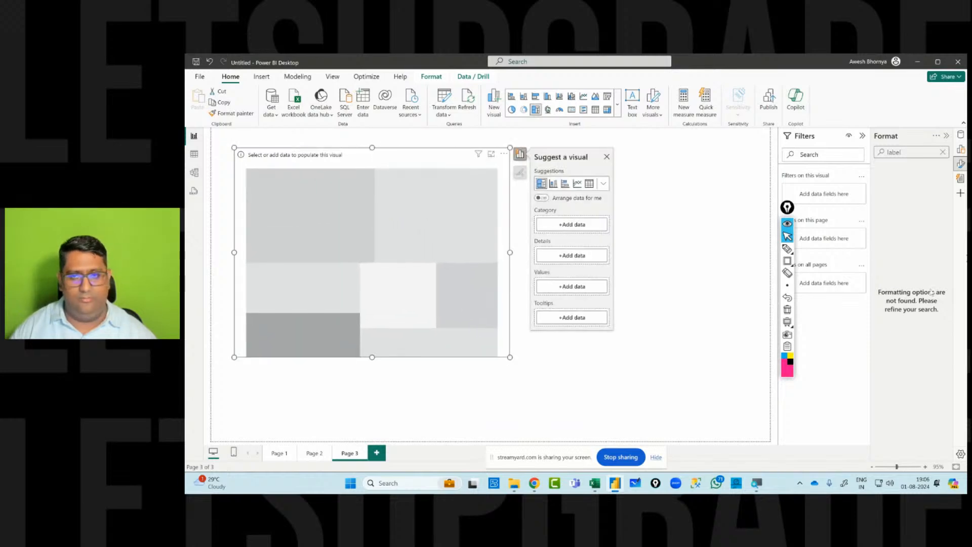
# - Fill the treemap with Profit (M) as its values and the customers' State as its category
pyautogui.click(961, 135)
pyautogui.scroll(-3, 910, 328)
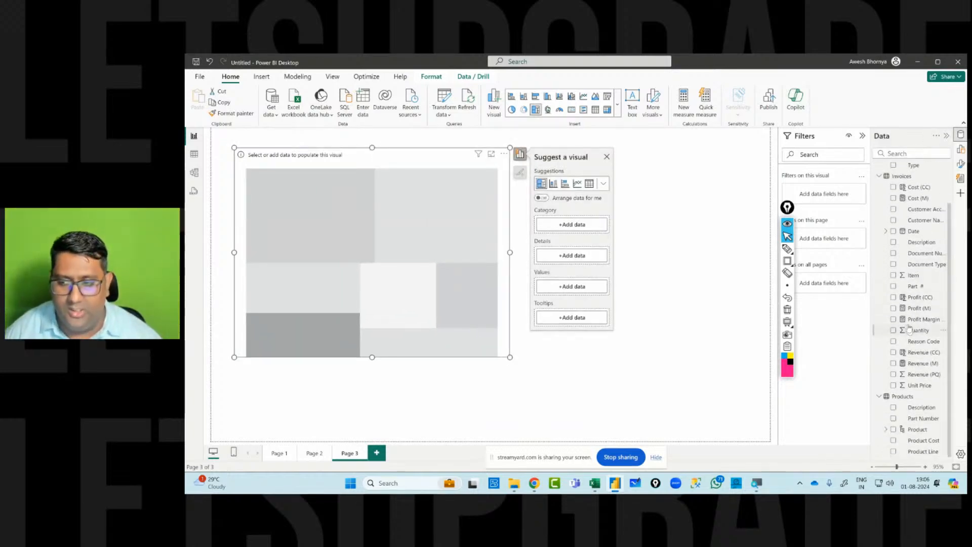
pyautogui.click(894, 309)
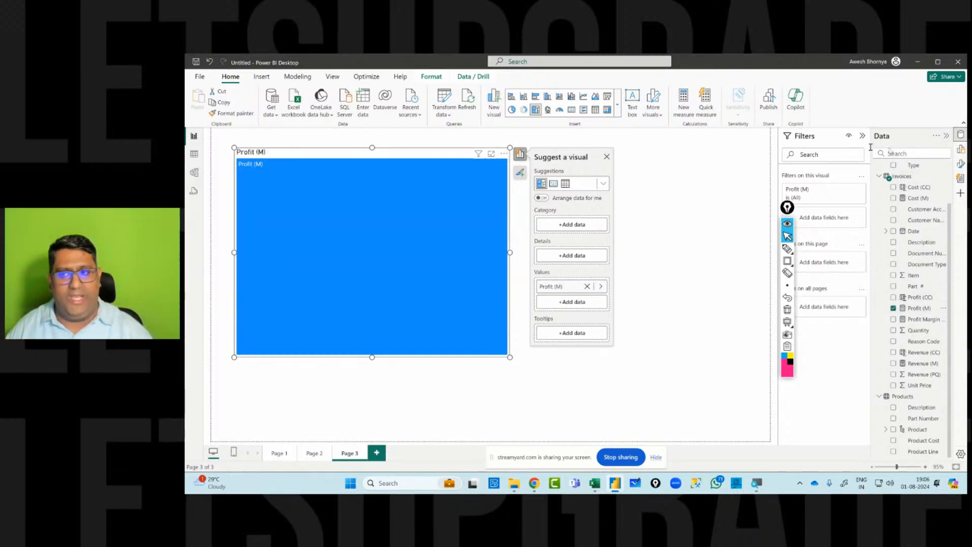
pyautogui.scroll(1, 894, 217)
pyautogui.click(894, 202)
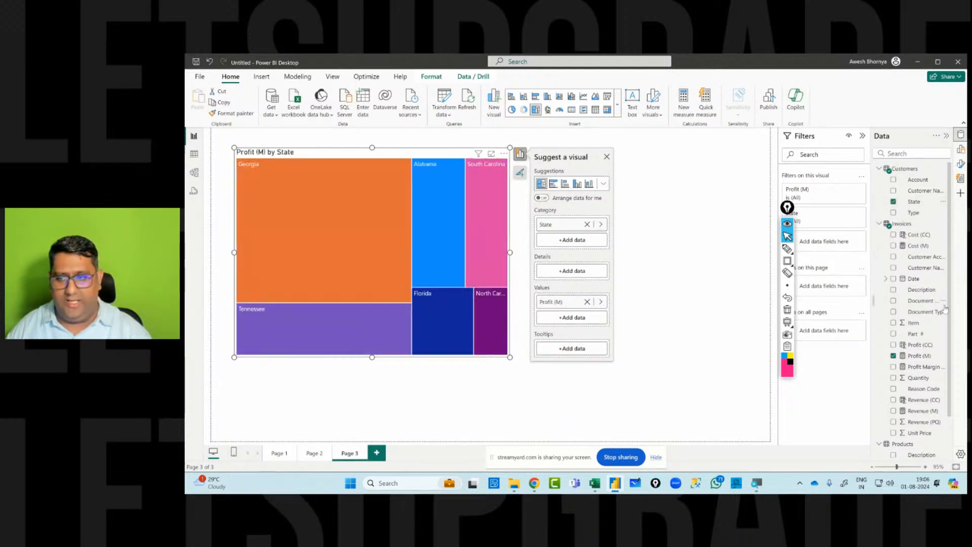
# - Add Product Line to the treemap's details and remove it again
pyautogui.scroll(-2, 945, 308)
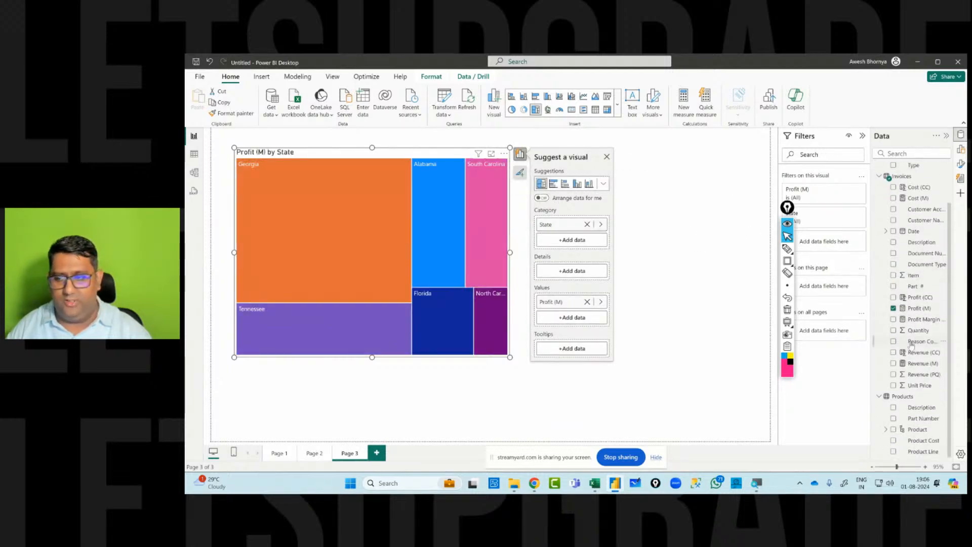
pyautogui.click(894, 452)
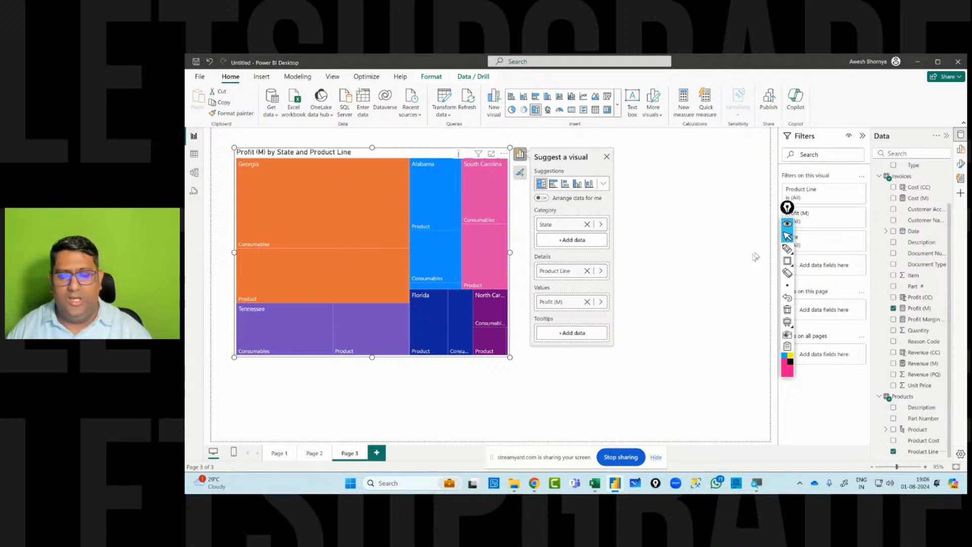
pyautogui.click(588, 272)
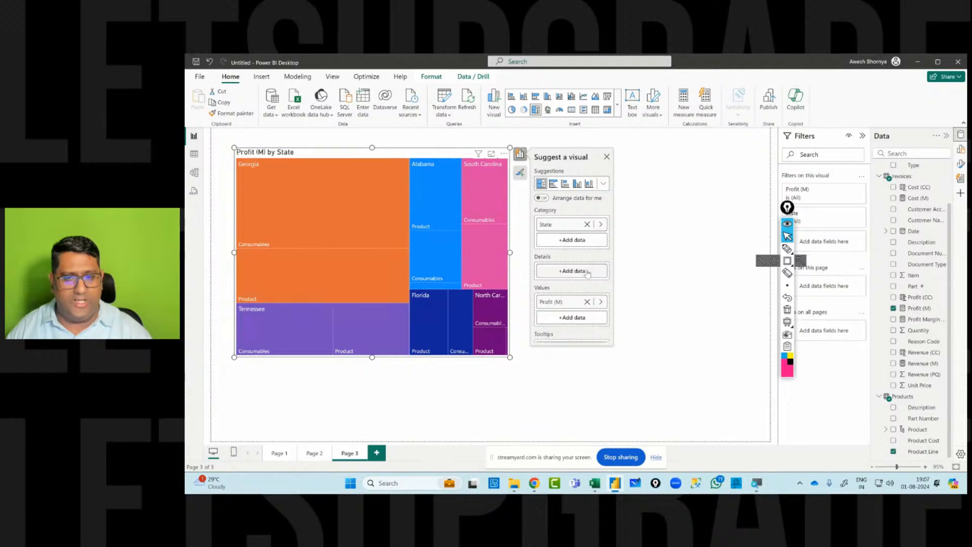
# - Move State from the treemap's category to its details
pyautogui.click(572, 306)
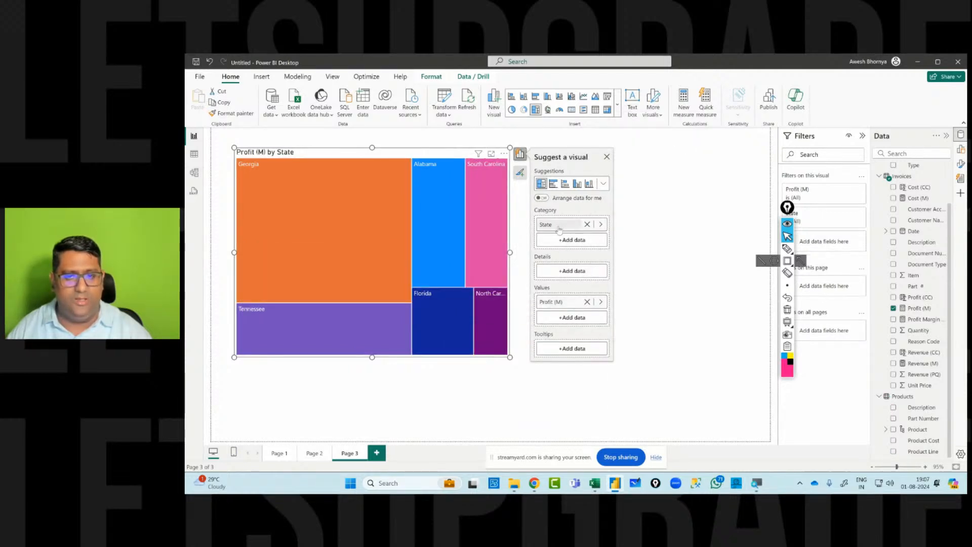
pyautogui.click(557, 224)
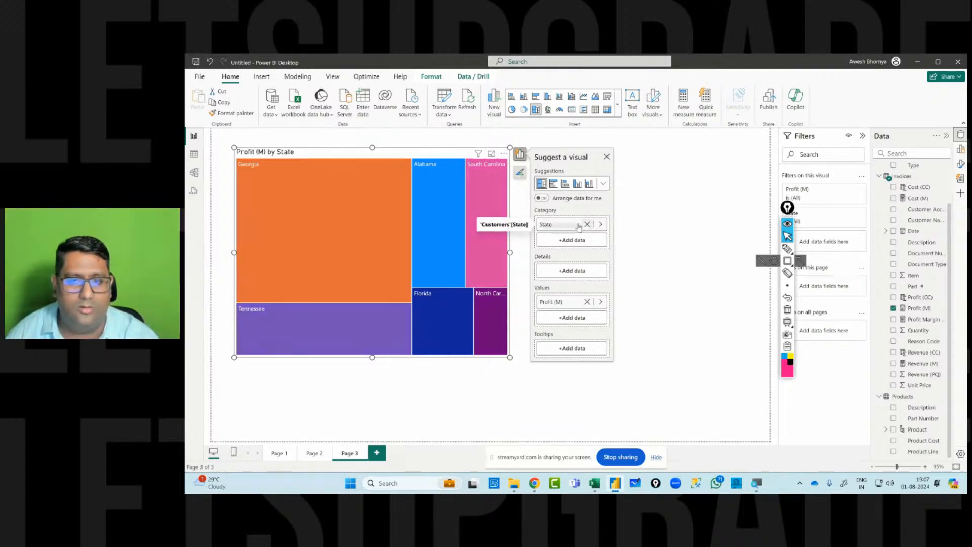
pyautogui.moveTo(558, 224); pyautogui.dragTo(575, 275)
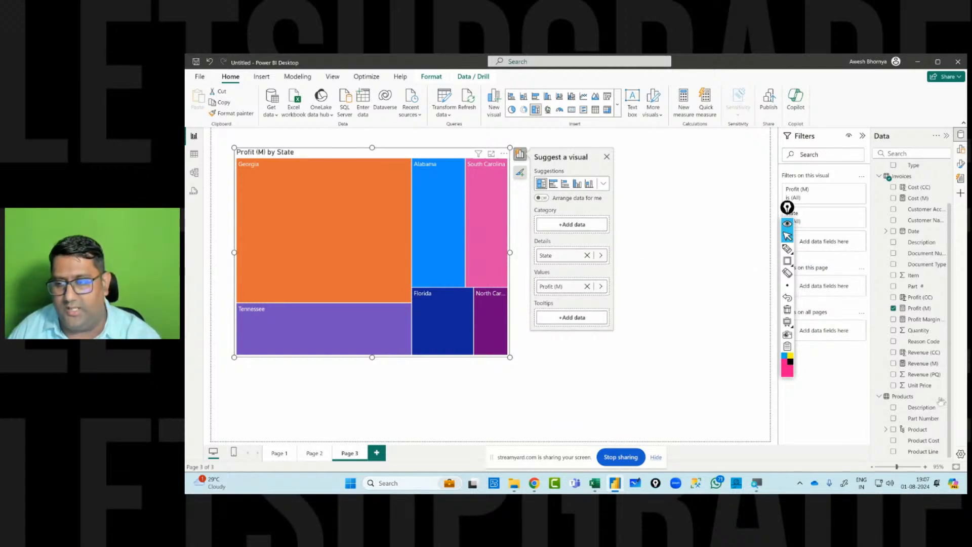
# - Add Product Line as the treemap's category alongside the State details, and delete the treemap from the report page
pyautogui.click(893, 451)
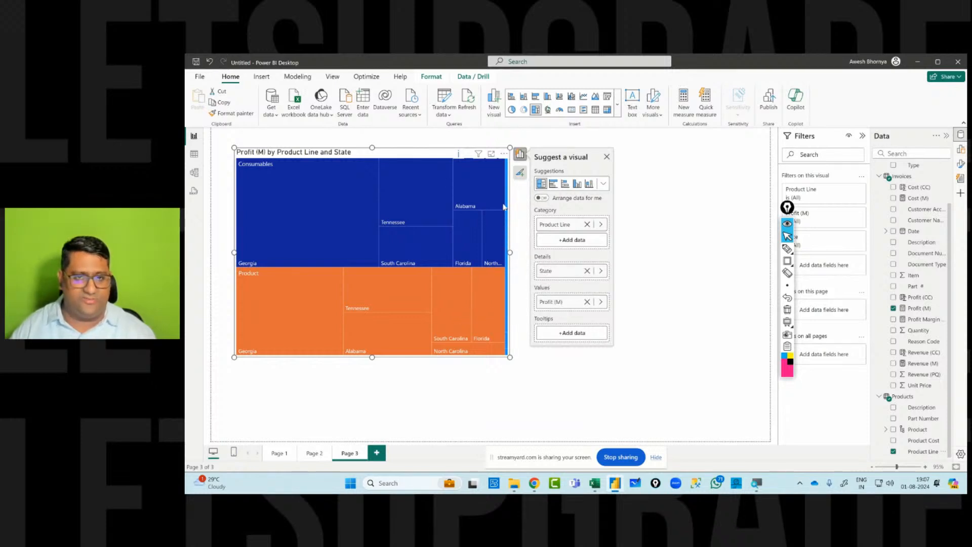
pyautogui.moveTo(507, 333)
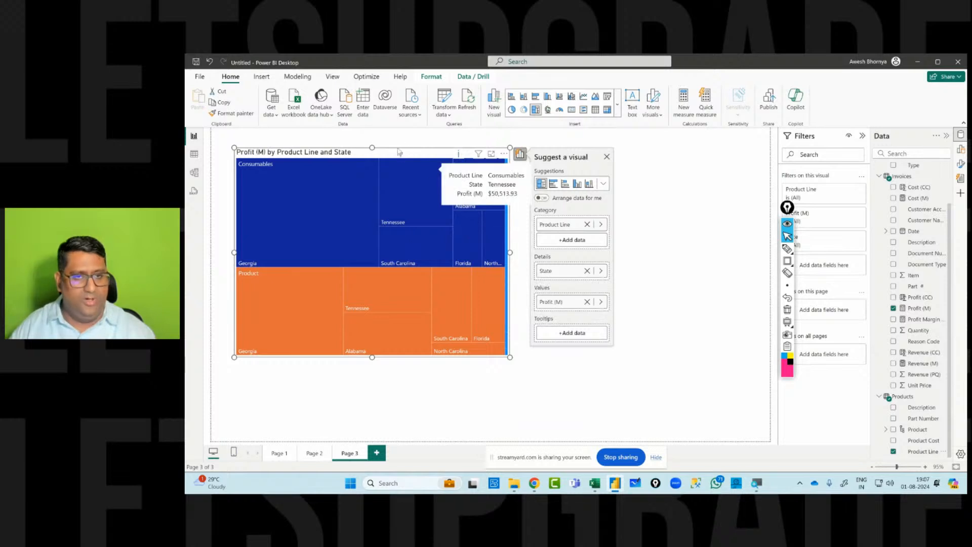
pyautogui.press('Delete')
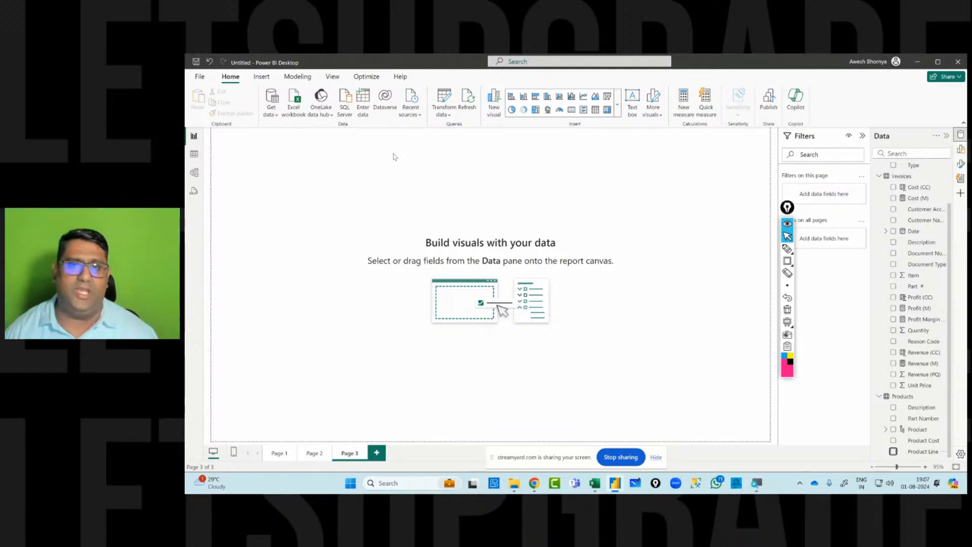
pyautogui.click(617, 104)
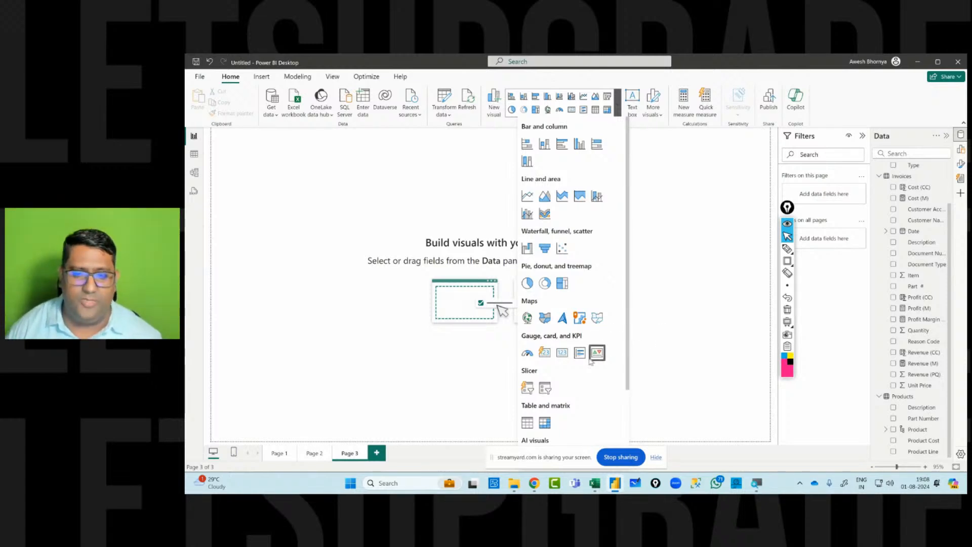
pyautogui.click(642, 350)
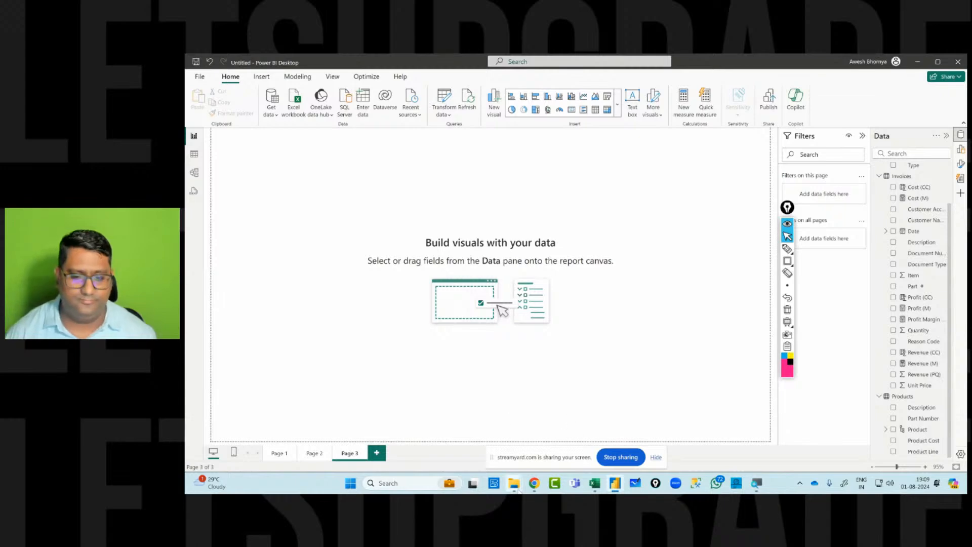
pyautogui.moveTo(534, 488)
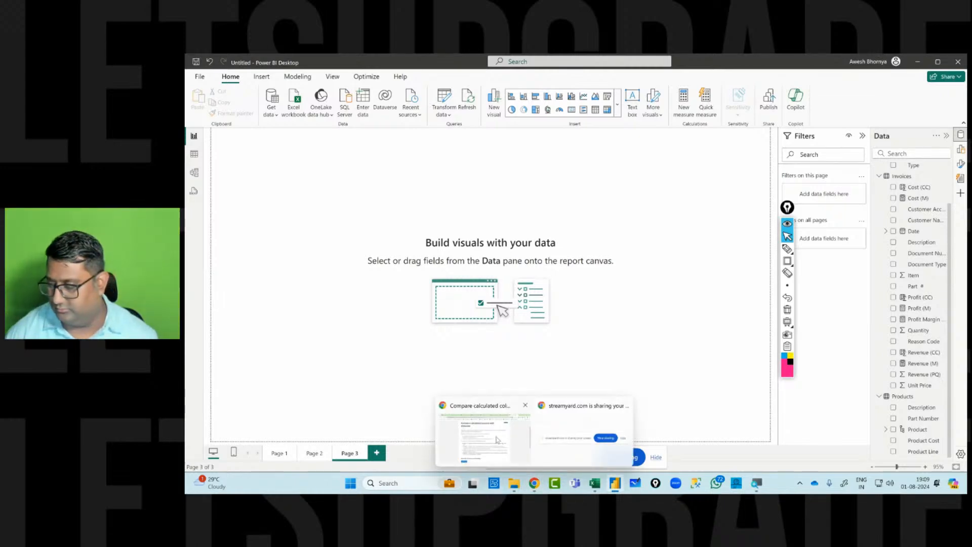
pyautogui.moveTo(486, 445)
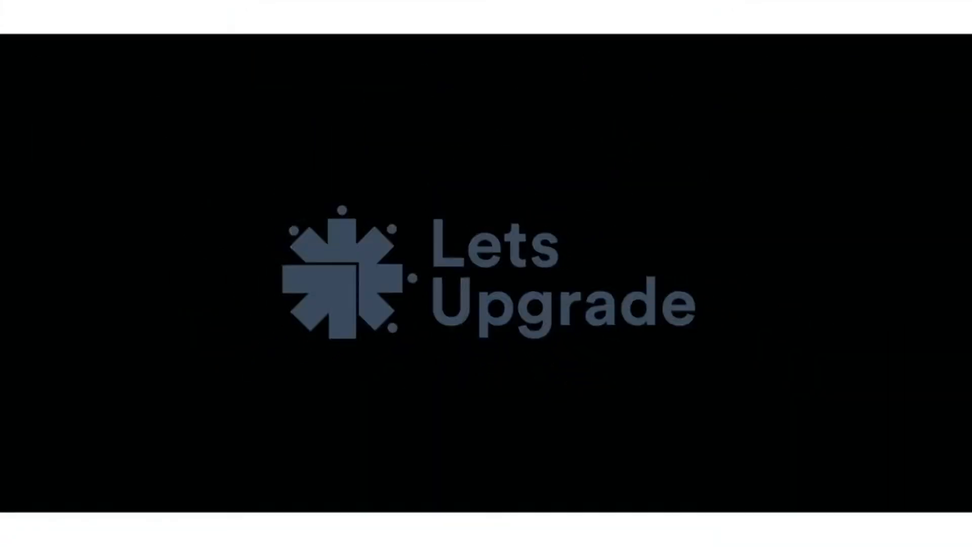